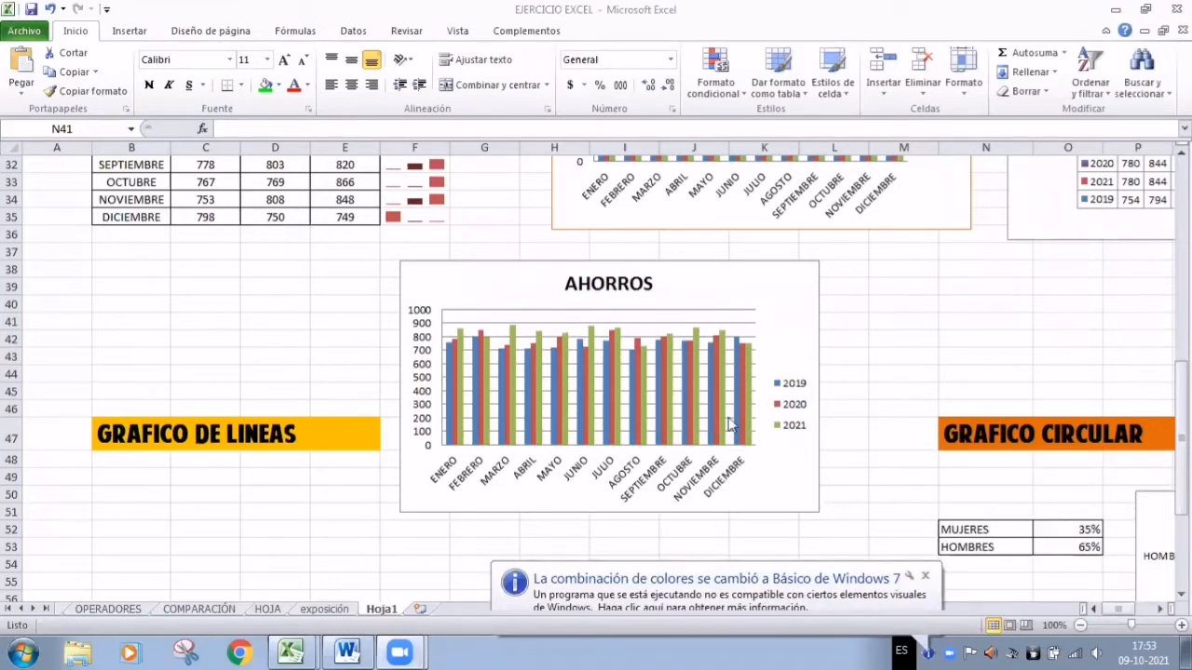
- Examine the AHORROS column chart alongside the 2019–2021 monthly savings table it is based on
left_click(656, 312)
scroll(606, 318, "up", 4)
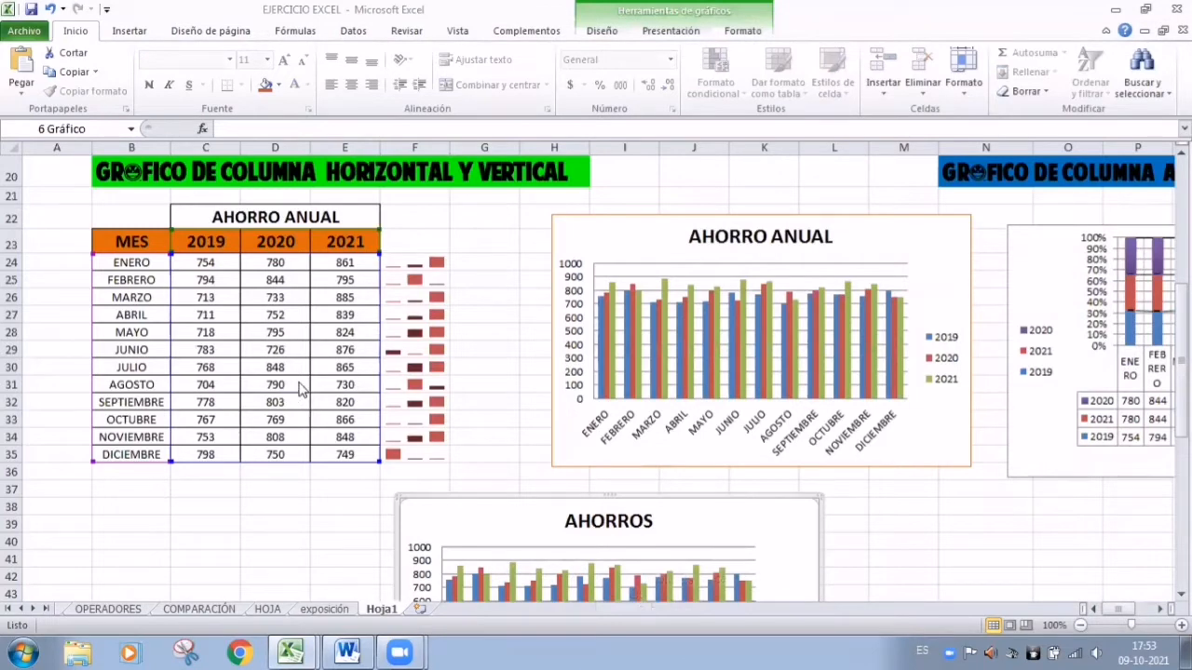
scroll(931, 528, "down", 2)
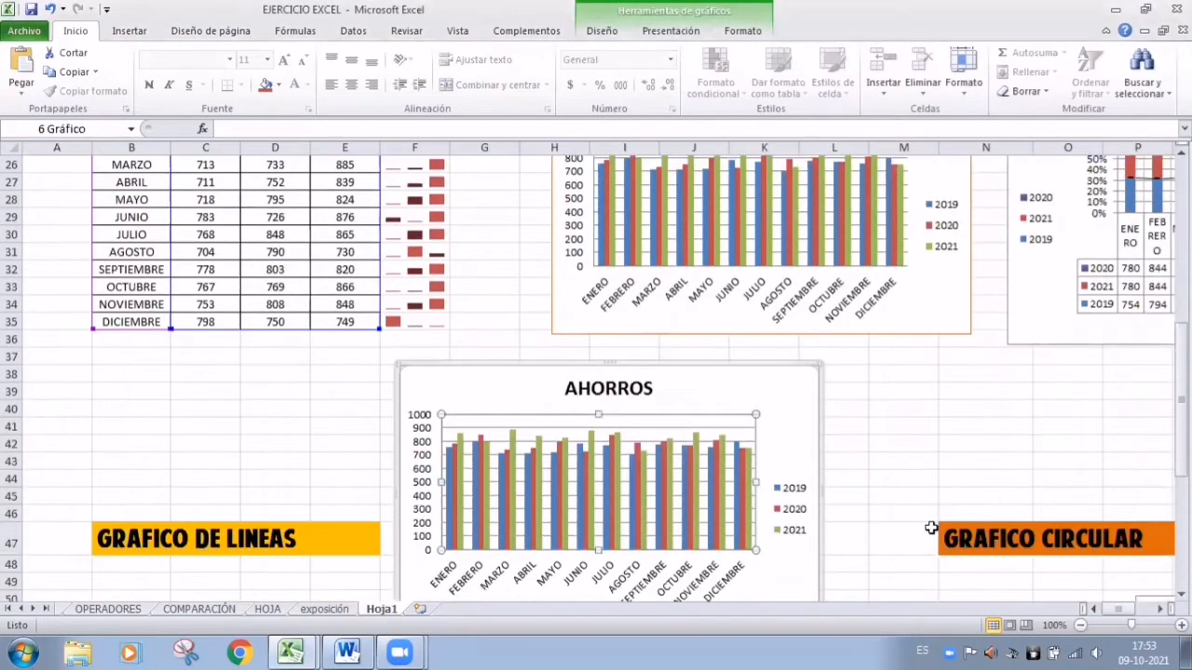
scroll(577, 428, "down", 3)
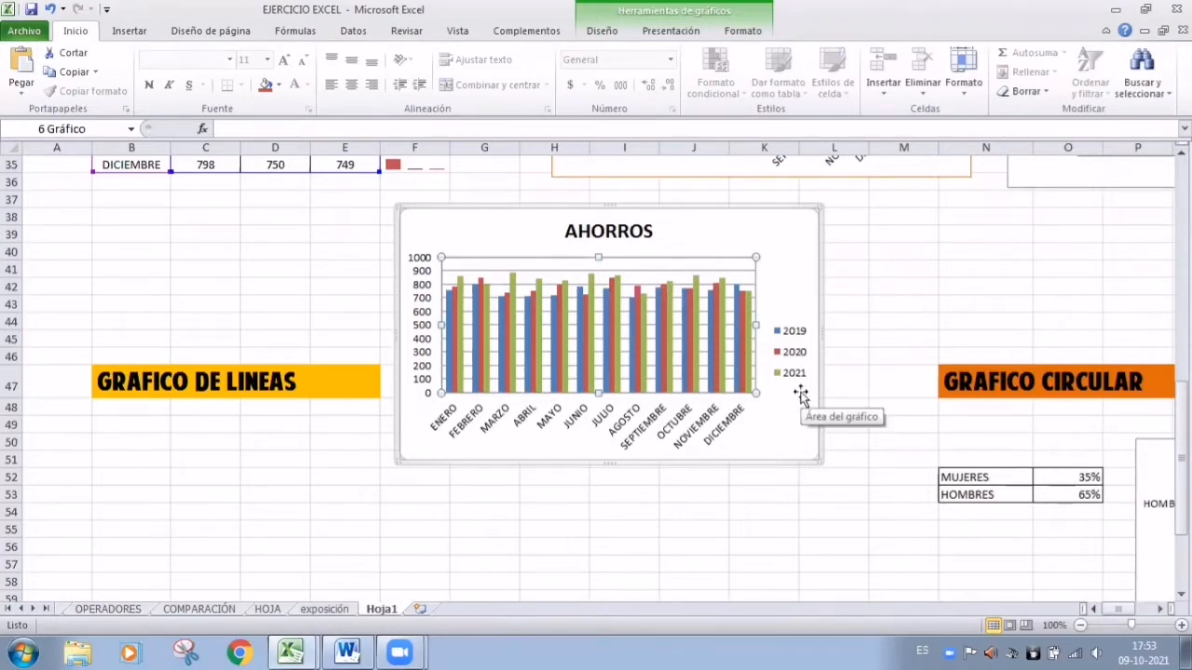
scroll(800, 396, "up", 2)
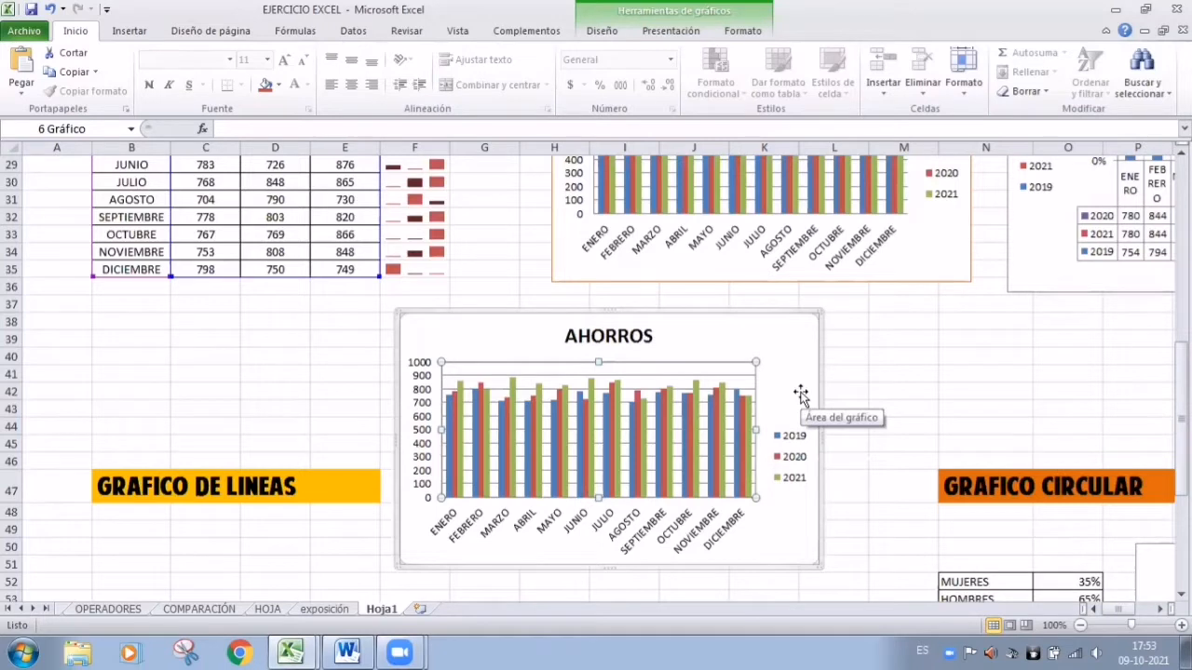
scroll(801, 396, "down", 1)
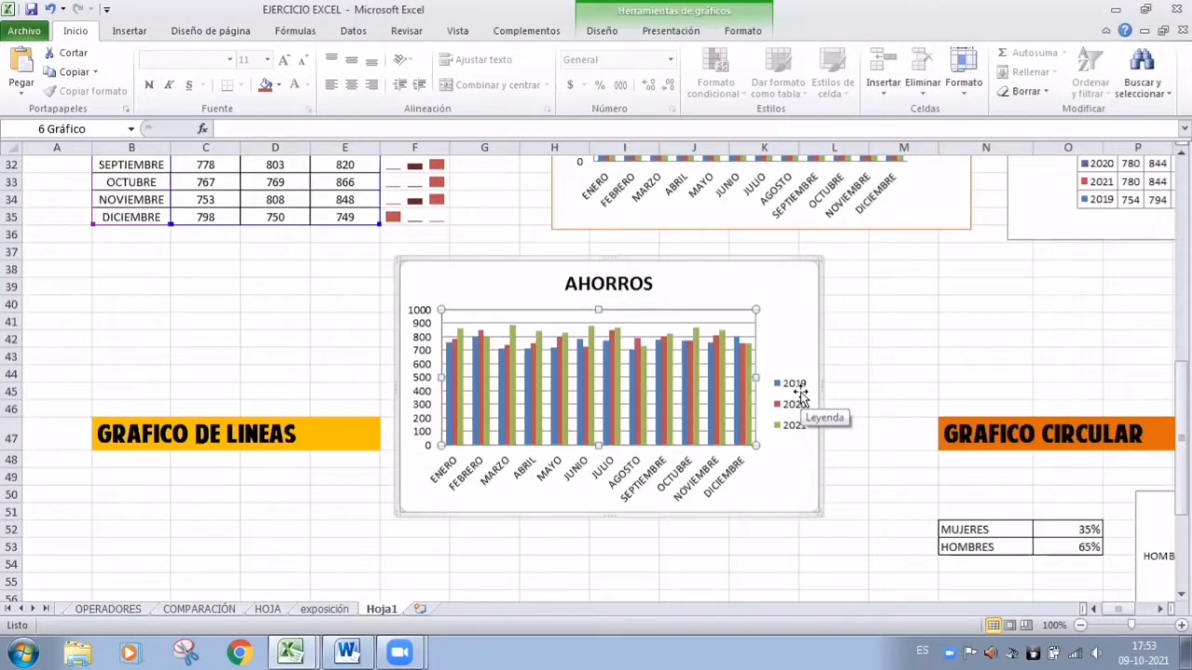
scroll(800, 395, "down", 1)
scroll(801, 396, "up", 1)
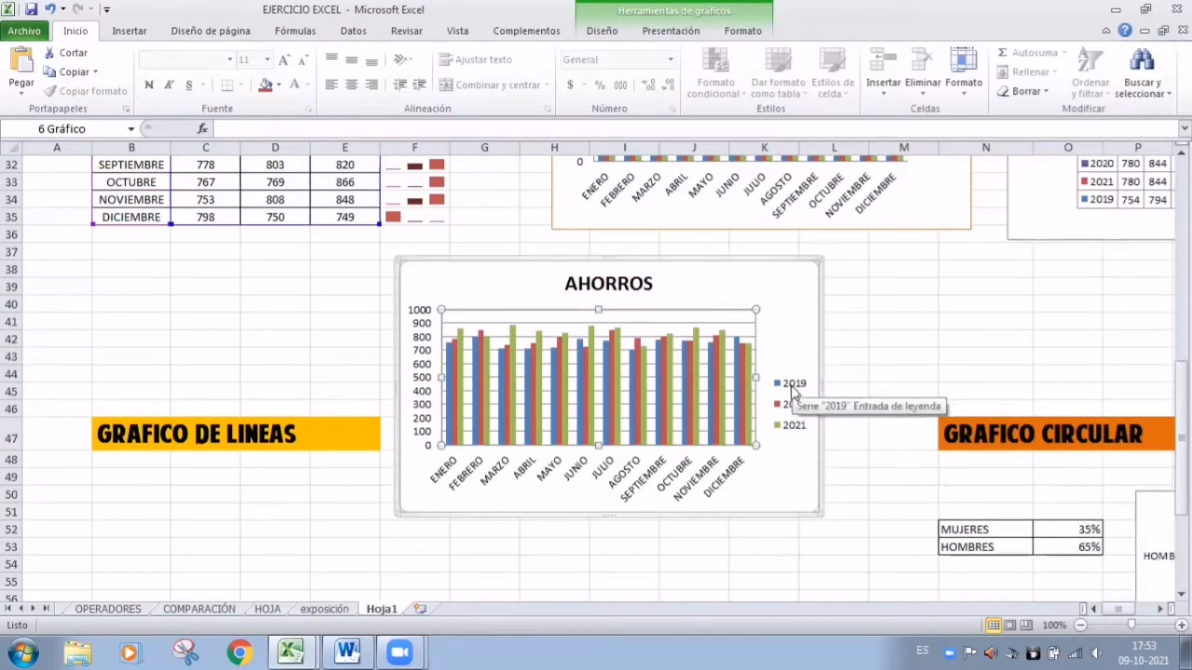
- Review the position, fill, border and shadow options available for the AHORROS chart's legend, leaving them as they are
double_click(792, 389)
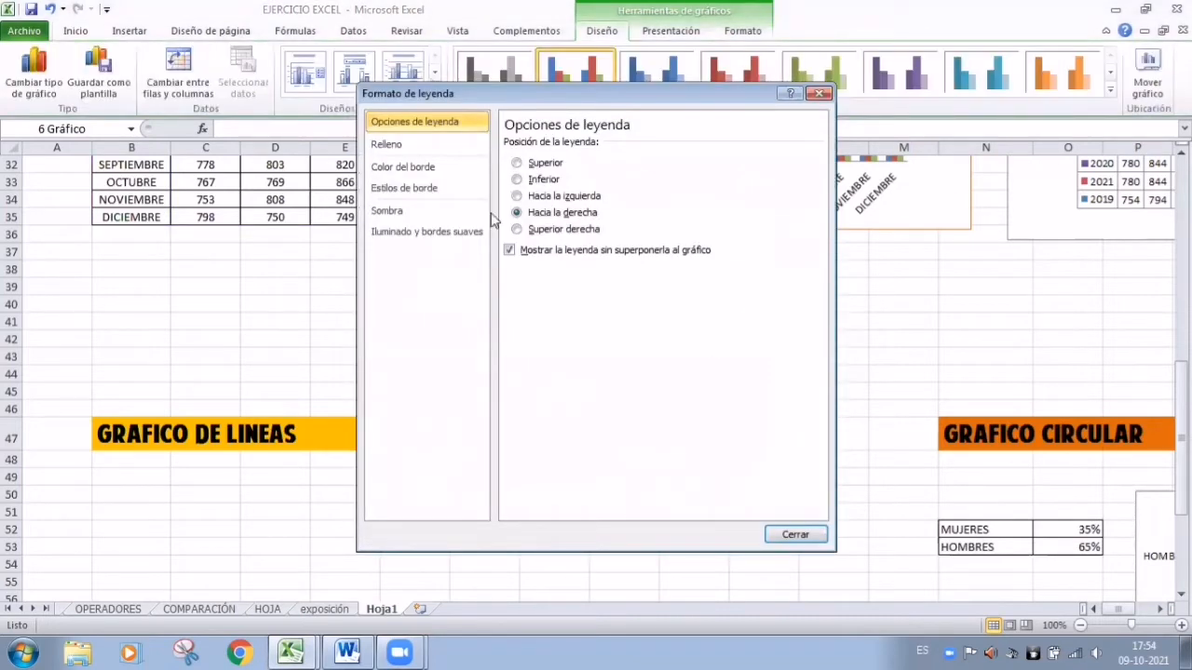
left_click(408, 149)
left_click(426, 167)
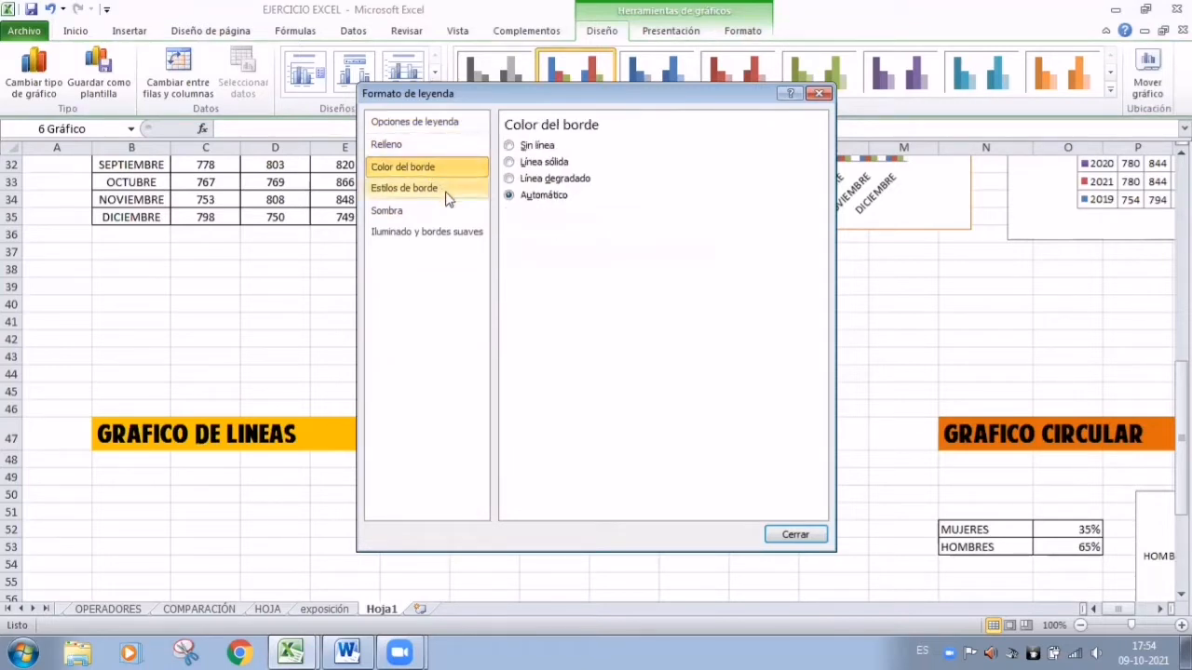
left_click(446, 194)
left_click(438, 210)
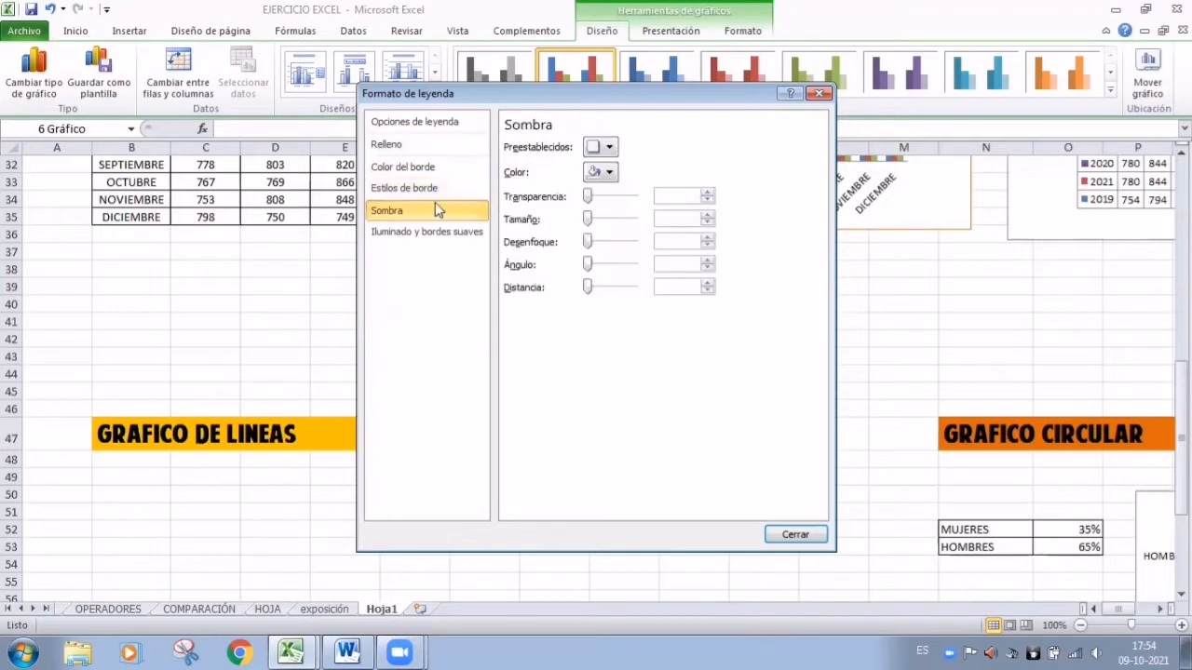
left_click(416, 151)
left_click(427, 127)
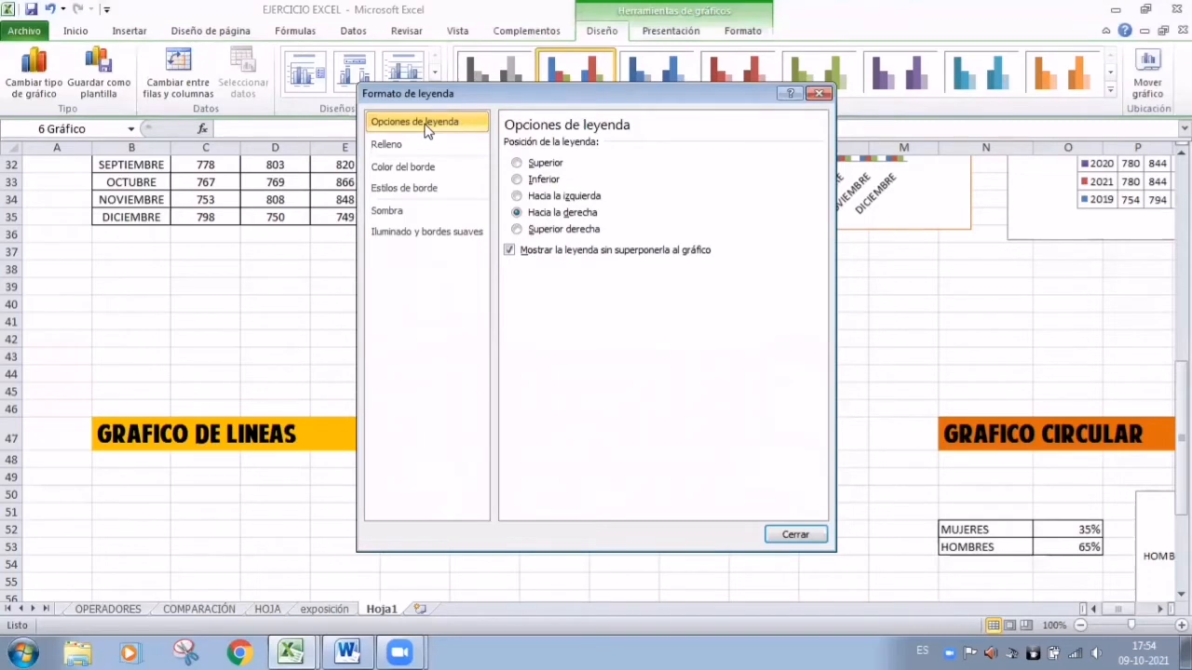
left_click(819, 93)
left_click(842, 476)
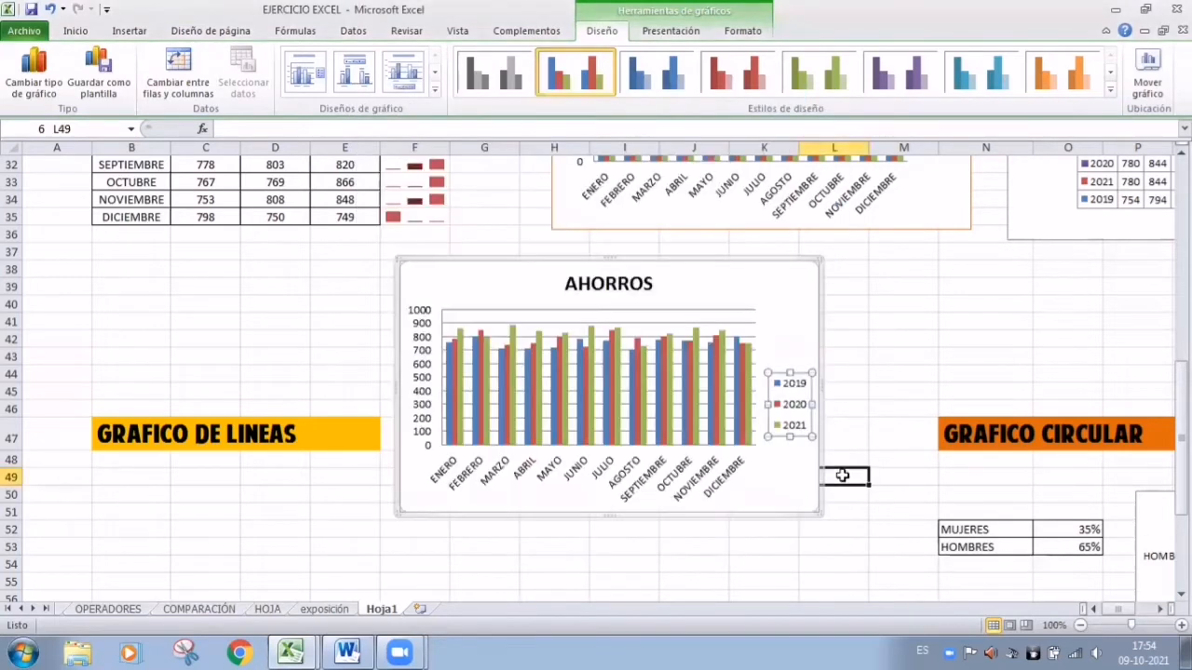
- Extend the title of the AHORROS chart so it reads "AHORROS ANUALES"
left_click(606, 285)
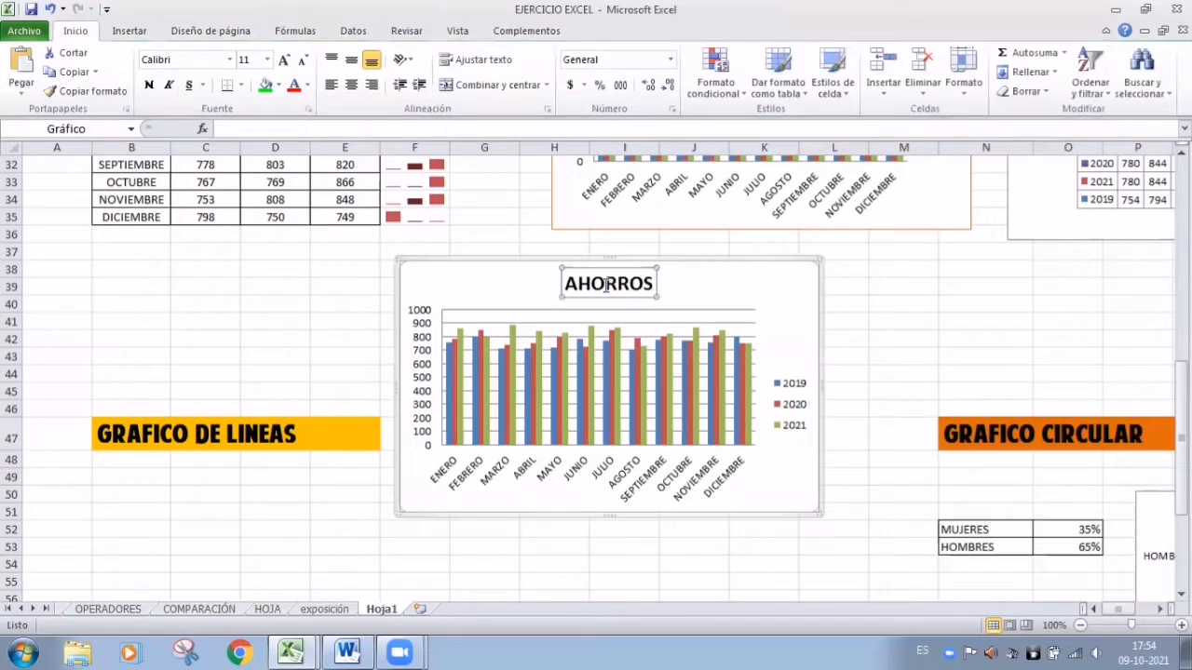
left_click(607, 285)
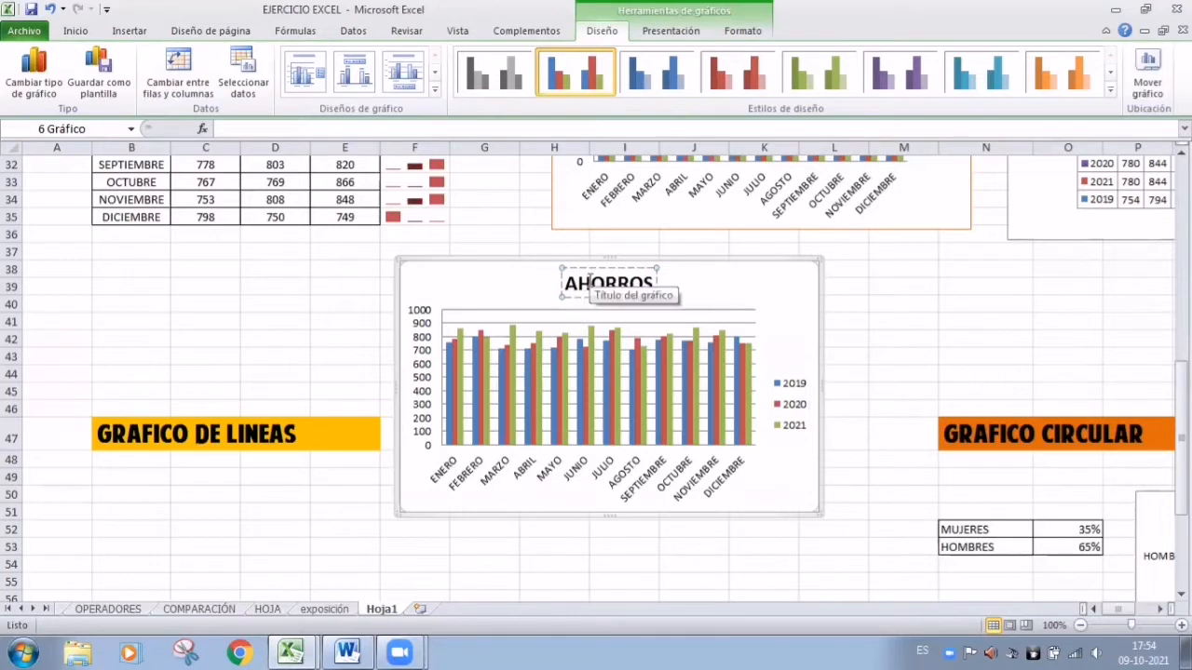
left_click(627, 282)
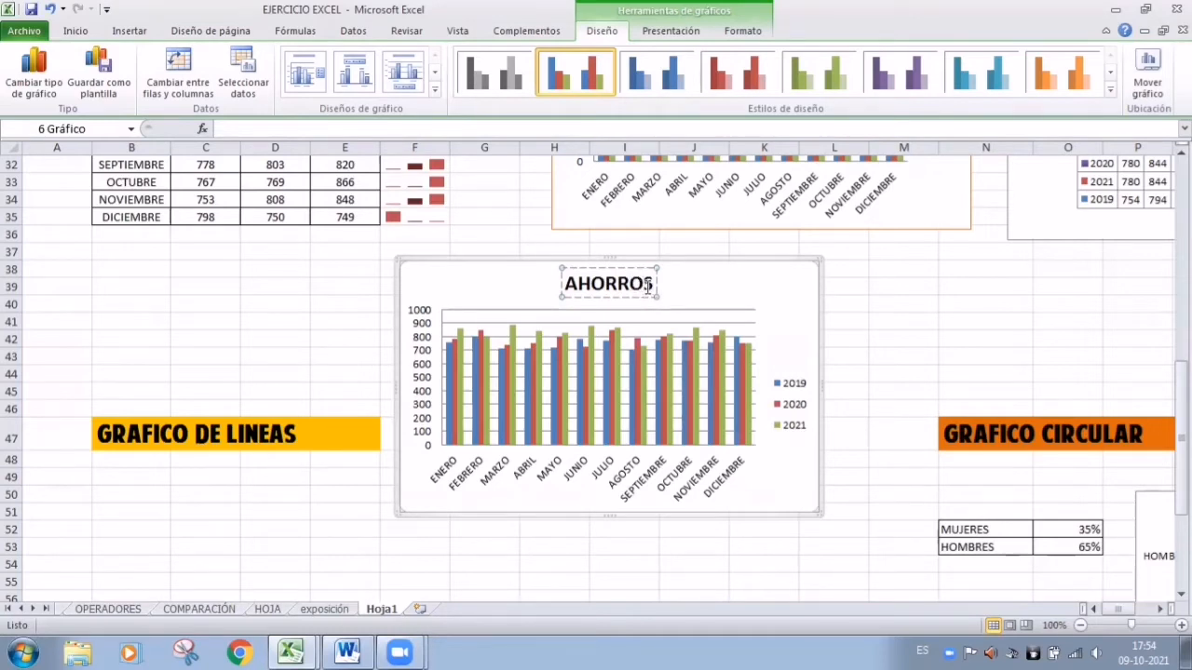
type("ANUALES")
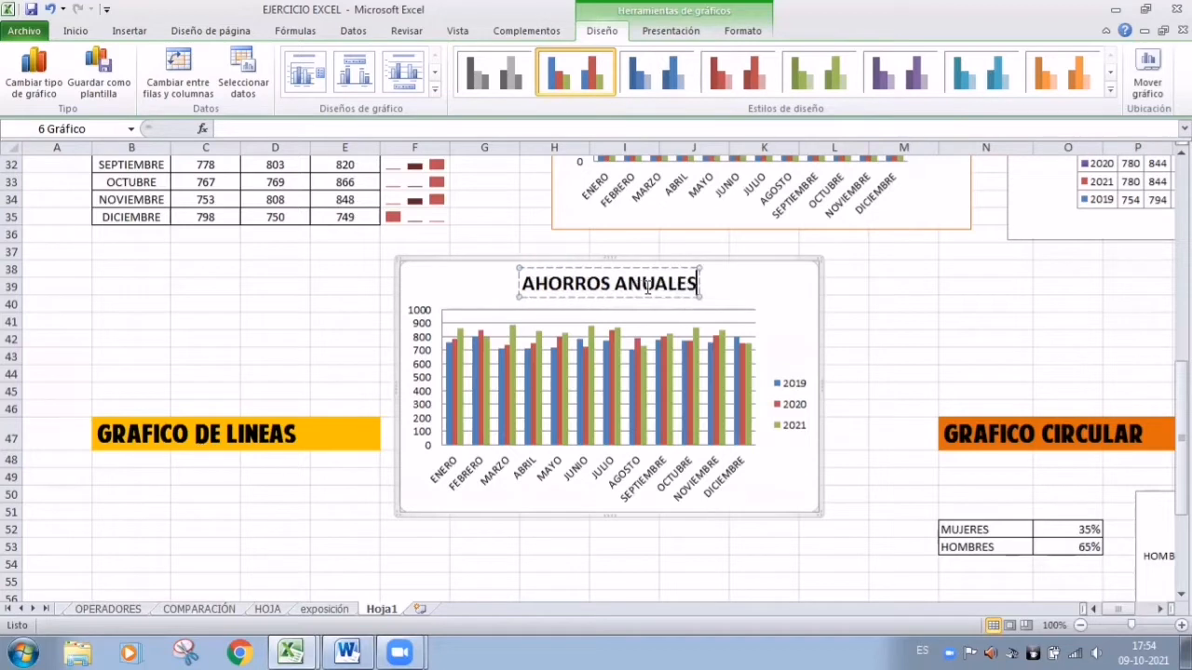
- Apply a solid blue fill with 0 % transparency to the legend of the AHORROS ANUALES chart
double_click(793, 390)
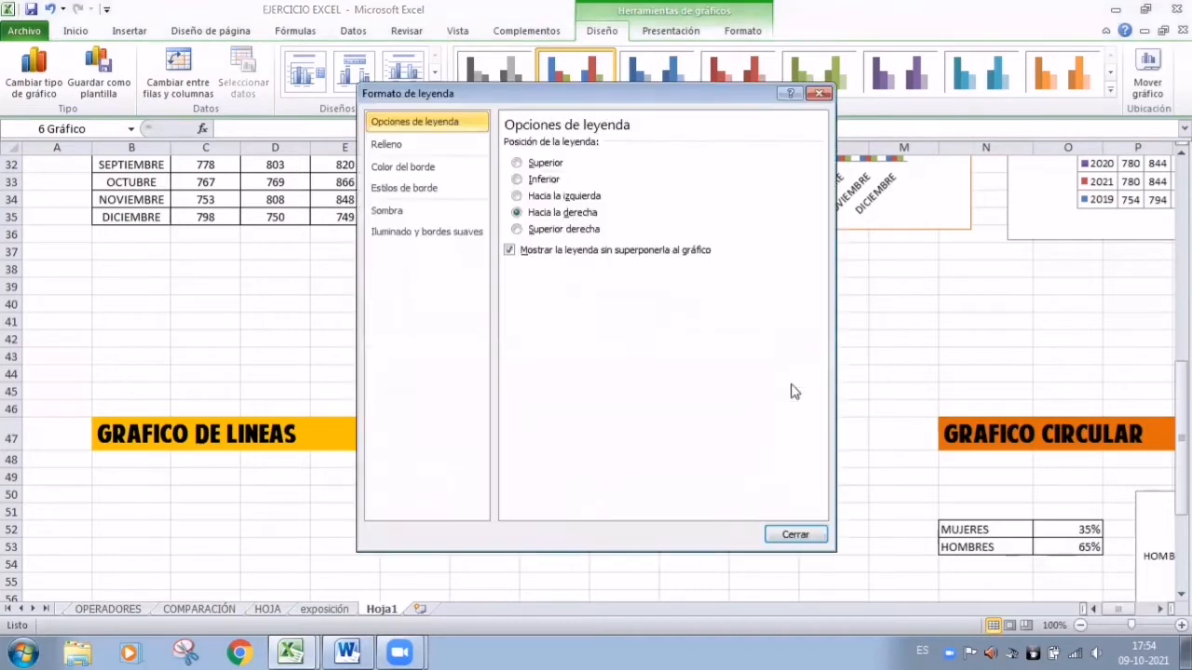
left_click(406, 149)
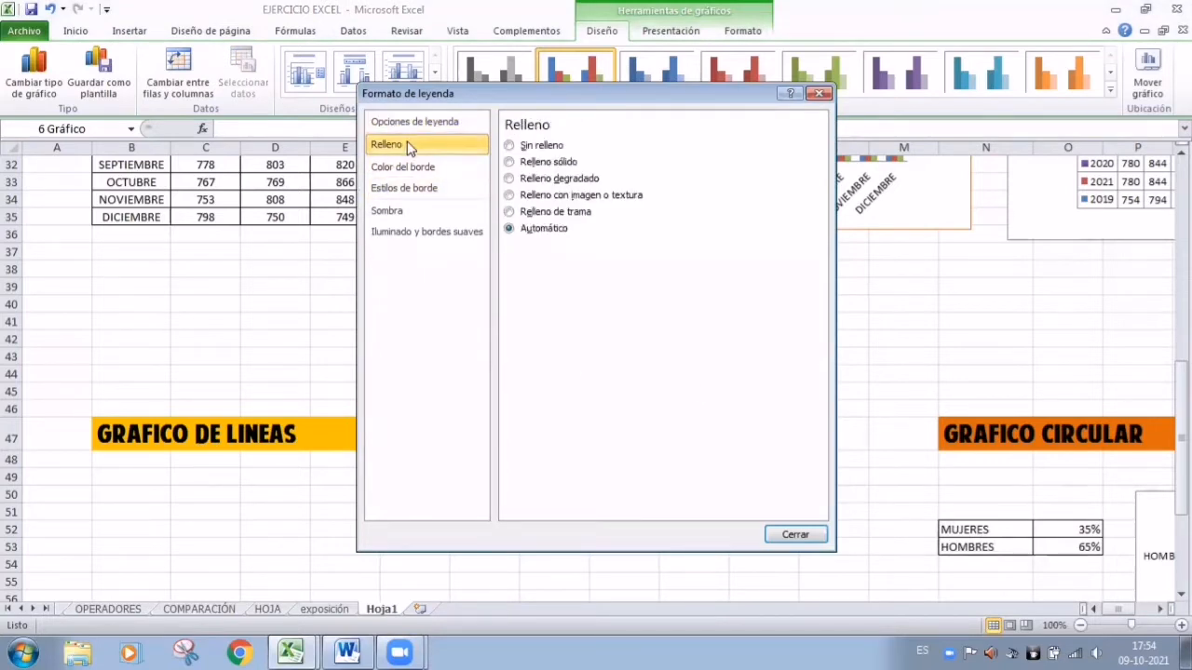
left_click(510, 163)
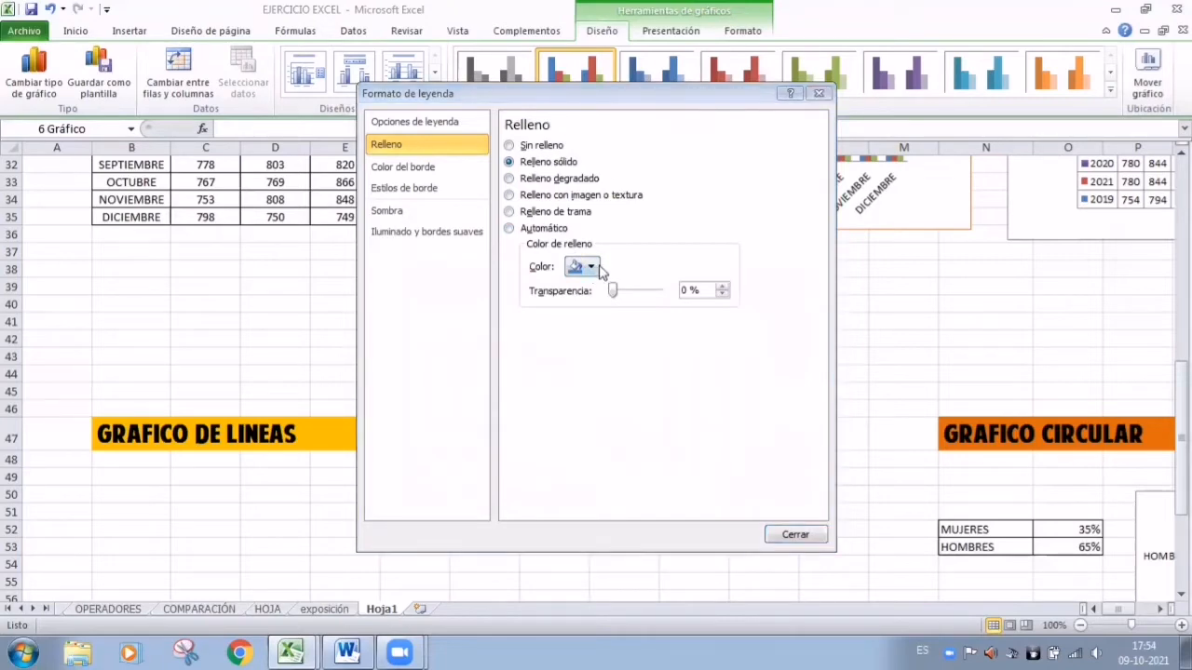
left_click(798, 534)
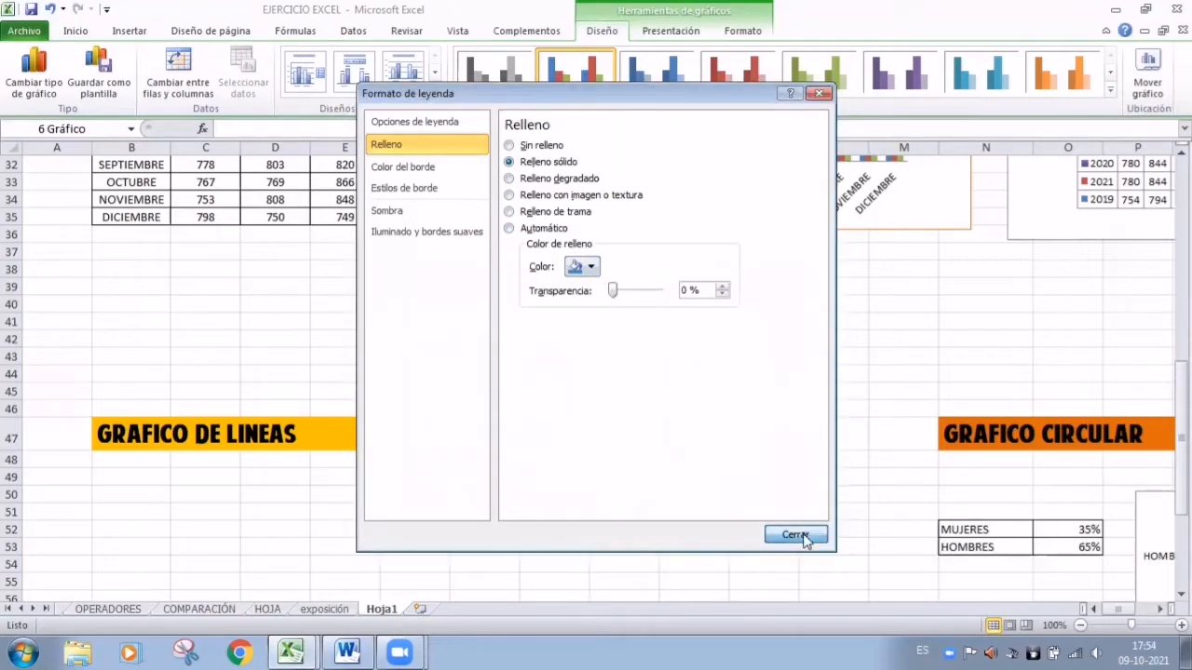
left_click(878, 477)
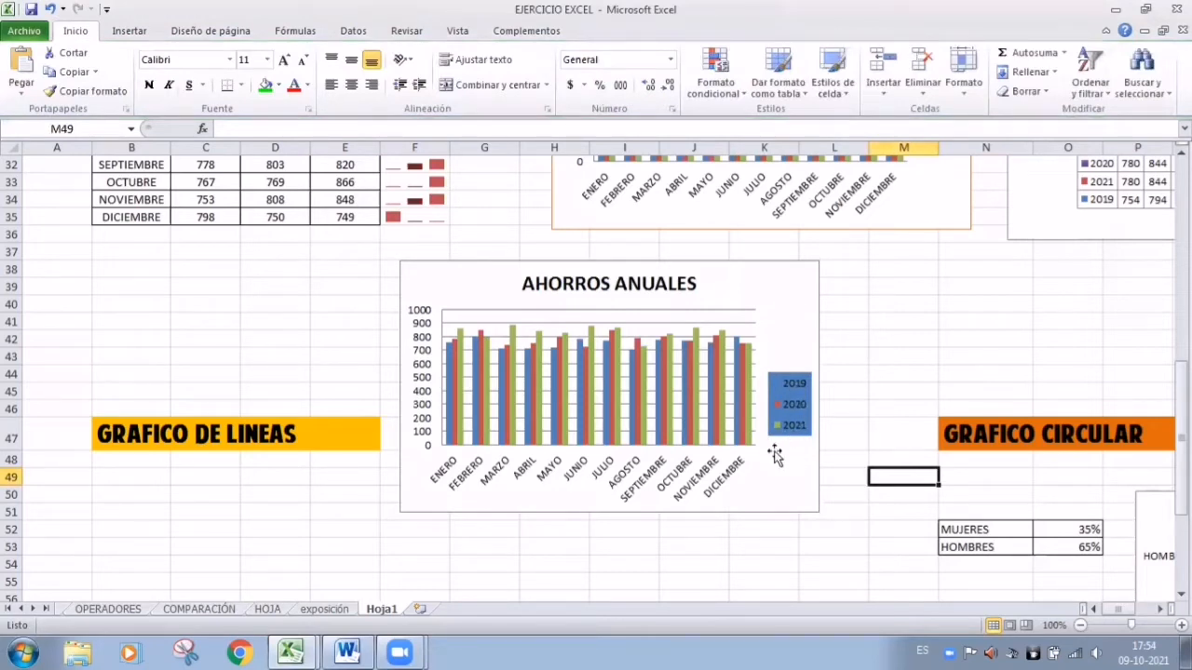
- Give the 2019 entry in the chart legend a solid yellow border line
left_click(801, 400)
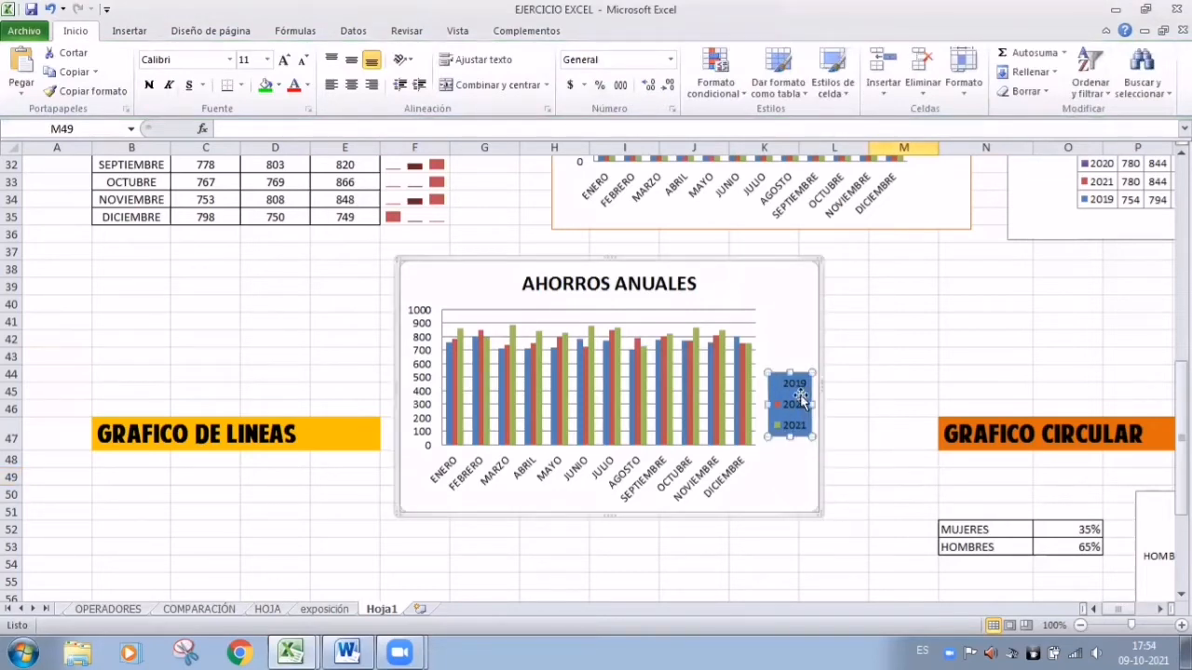
right_click(801, 399)
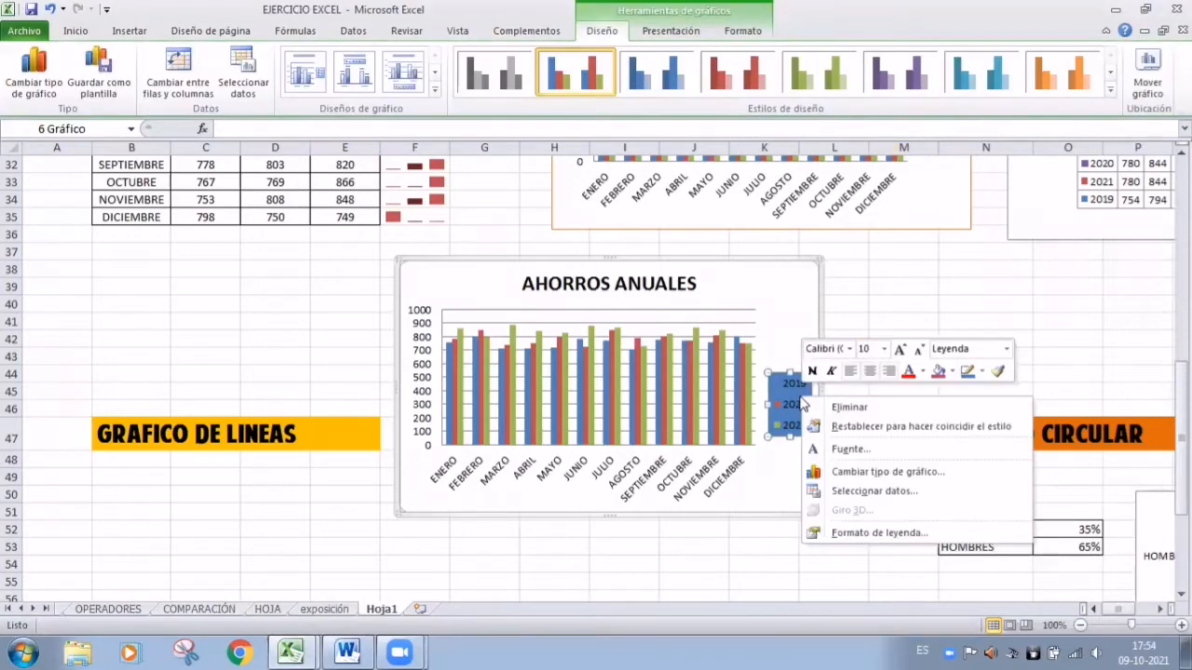
left_click(787, 401)
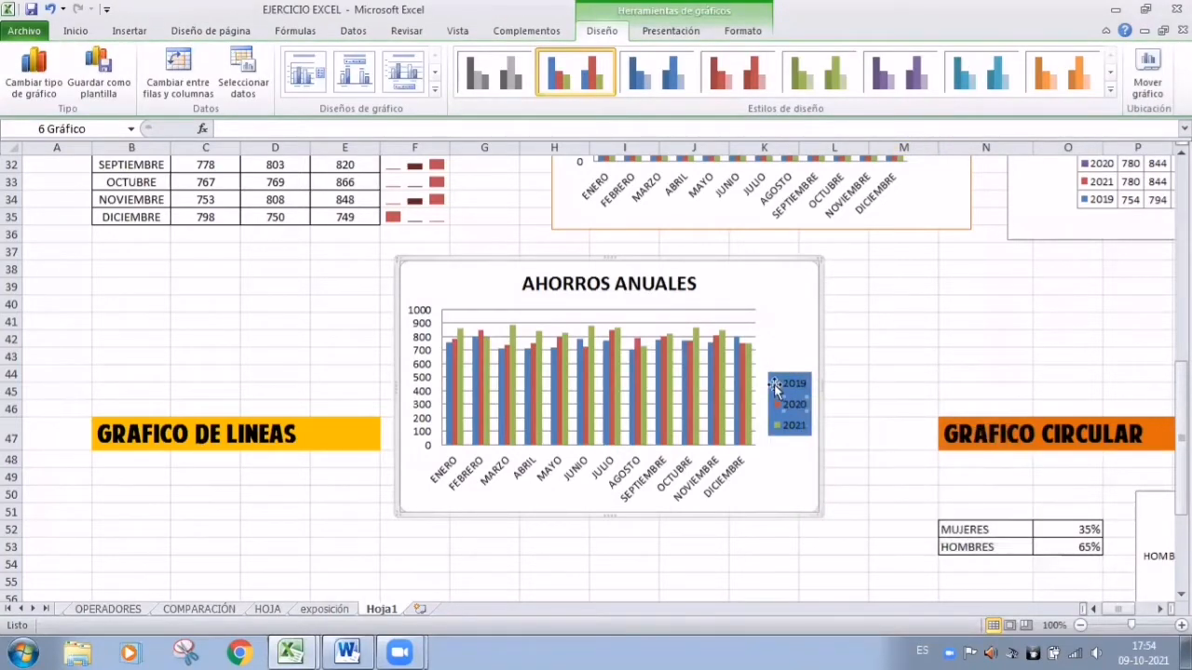
double_click(775, 388)
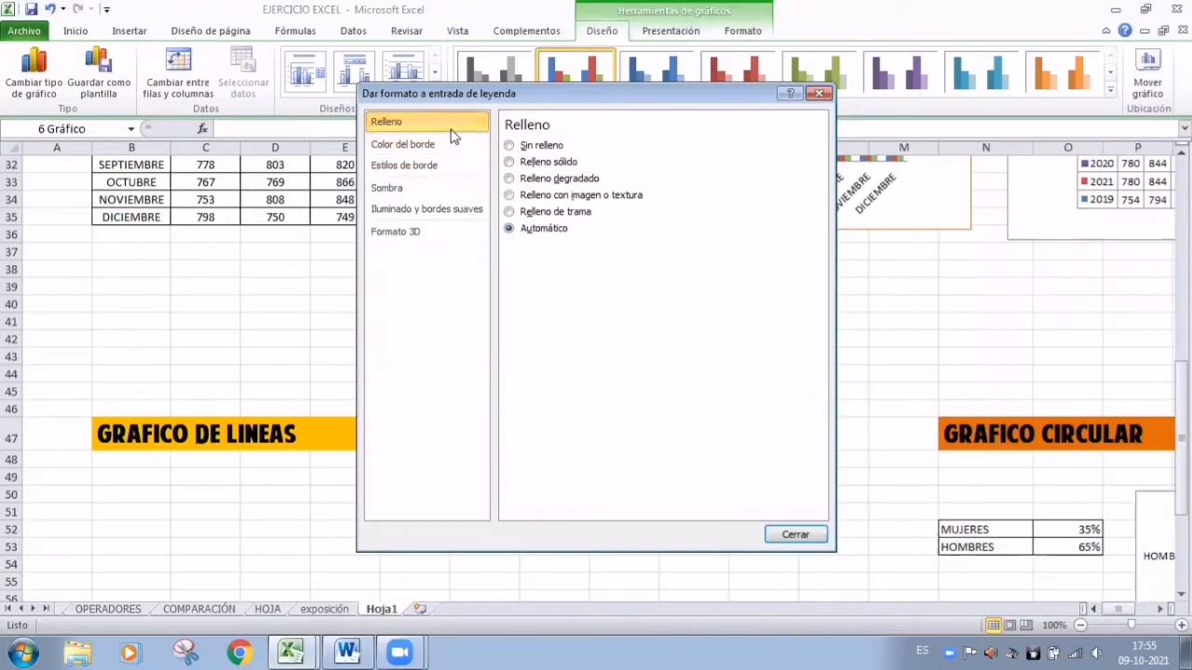
left_click(403, 146)
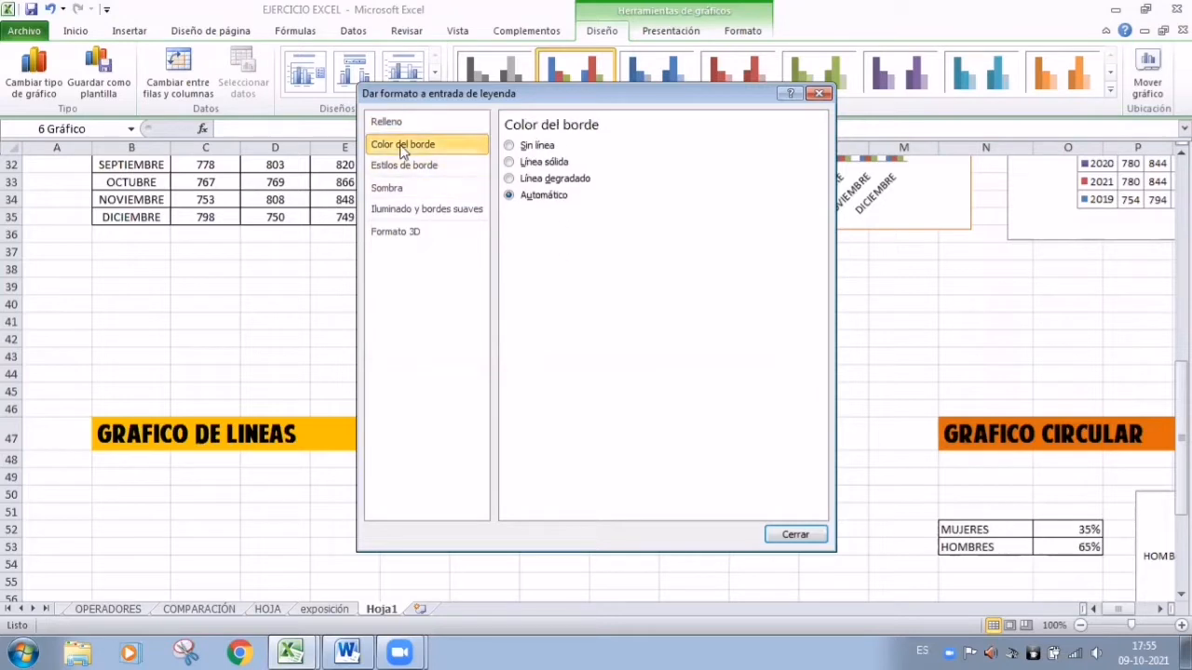
left_click(456, 173)
left_click(437, 188)
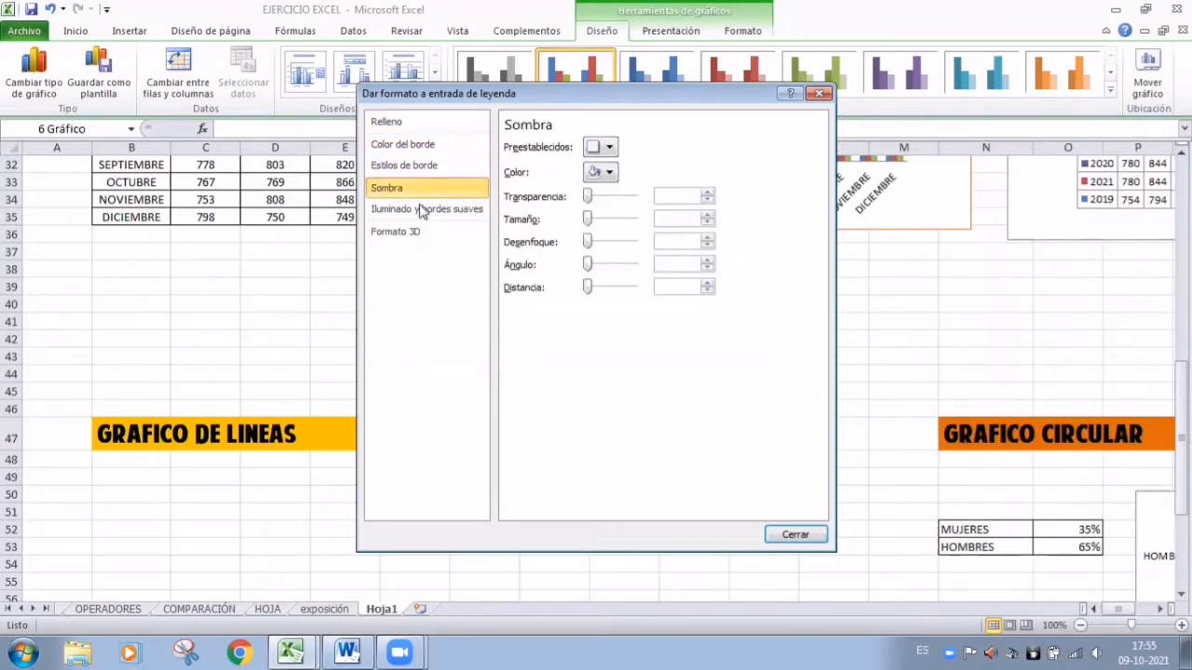
left_click(416, 149)
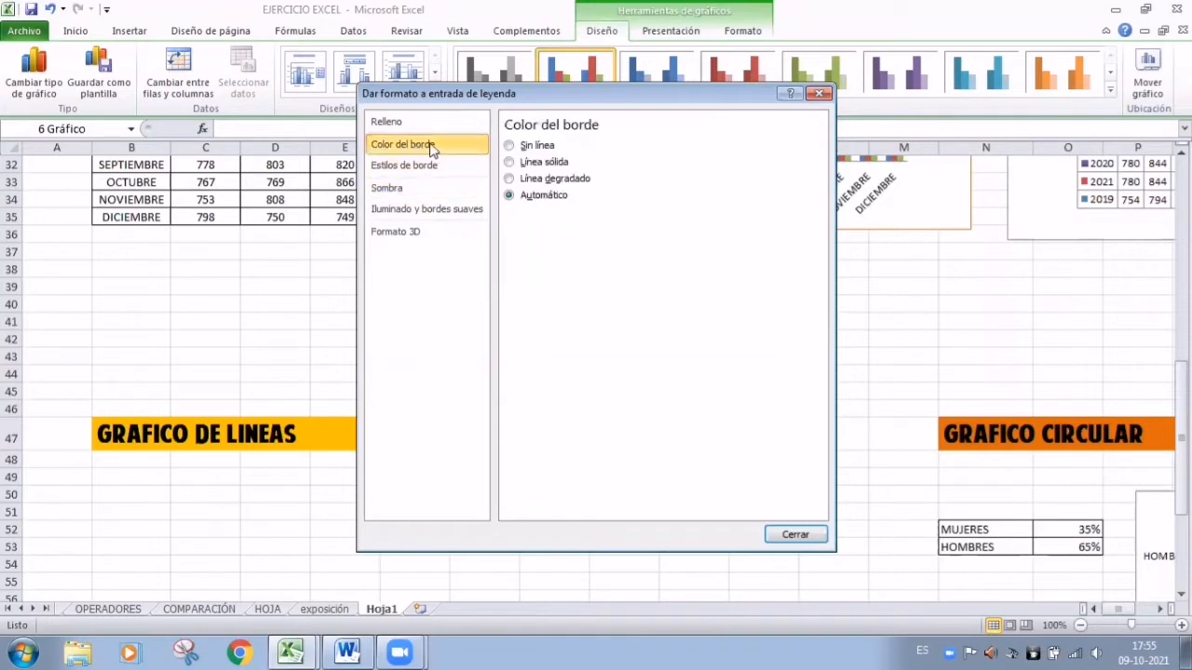
left_click(508, 163)
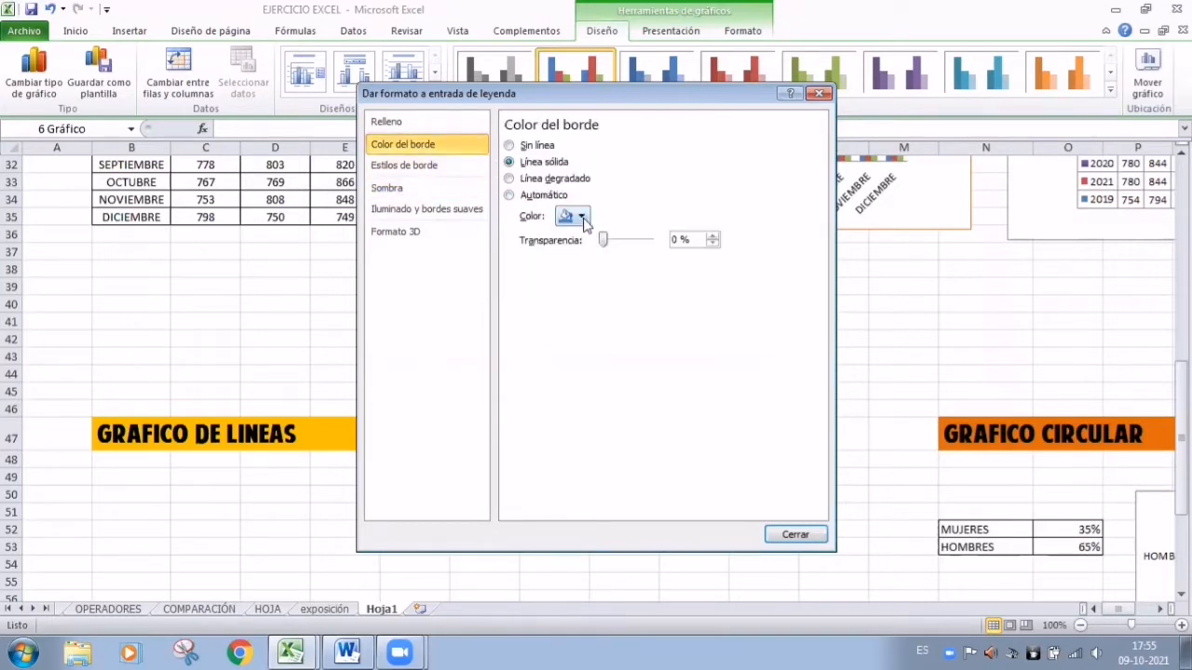
left_click(581, 216)
left_click(609, 342)
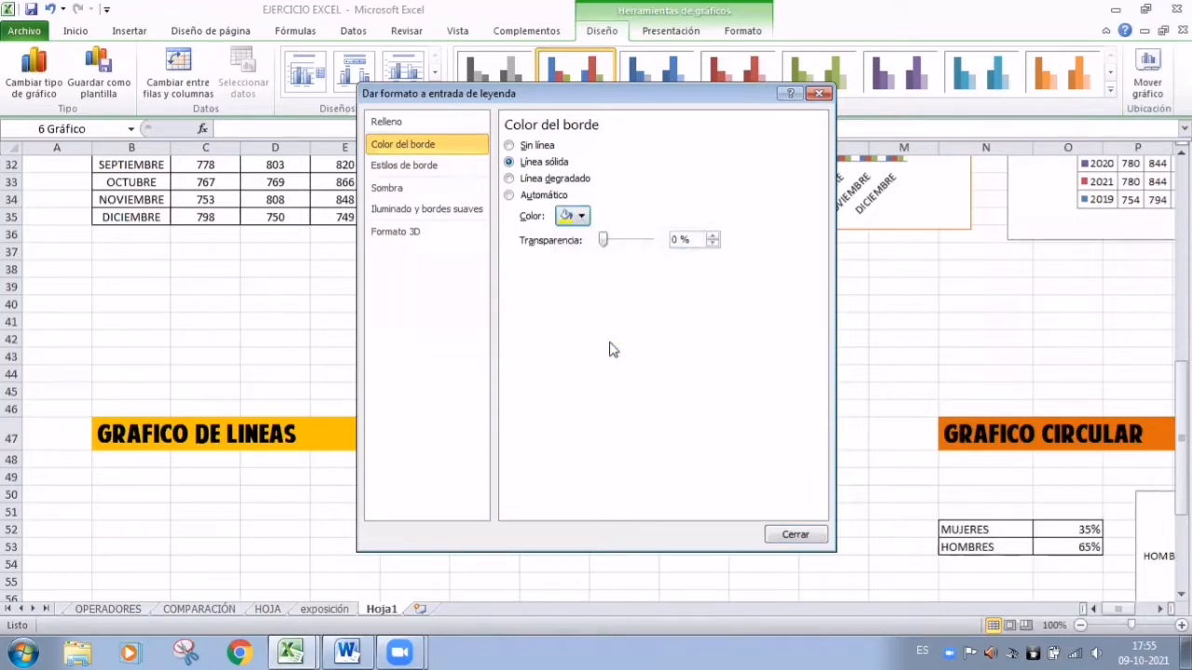
- Fill the 2019 series with a linear gradient at 90° whose first stop is the standard light blue
left_click(404, 121)
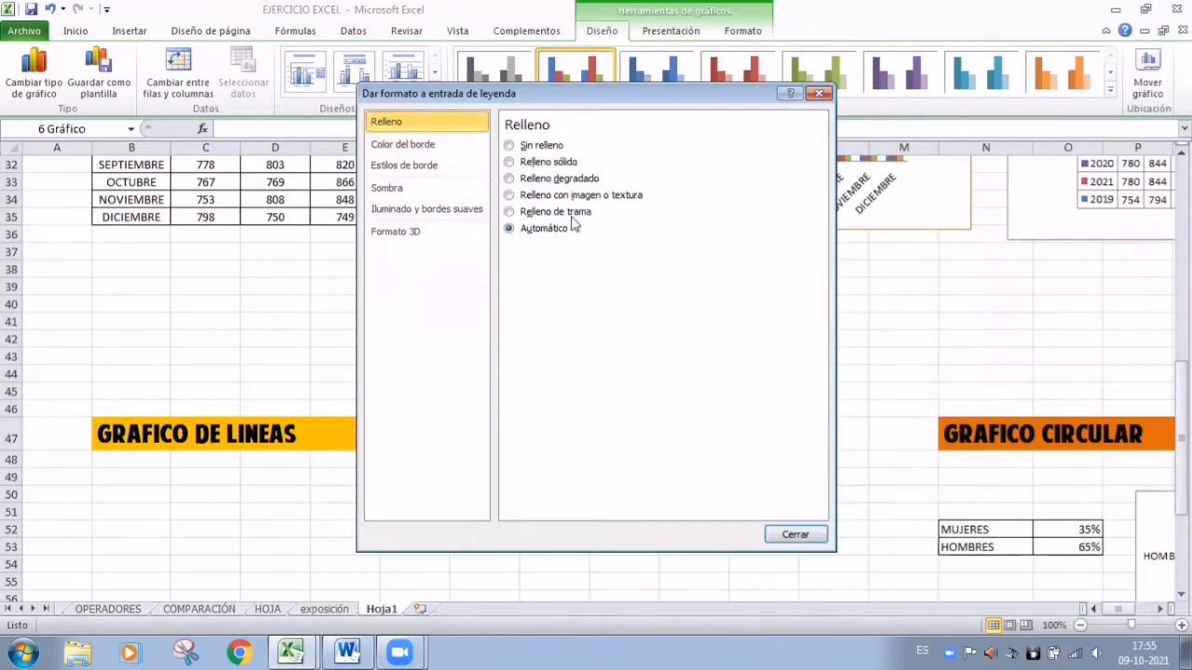
left_click(510, 180)
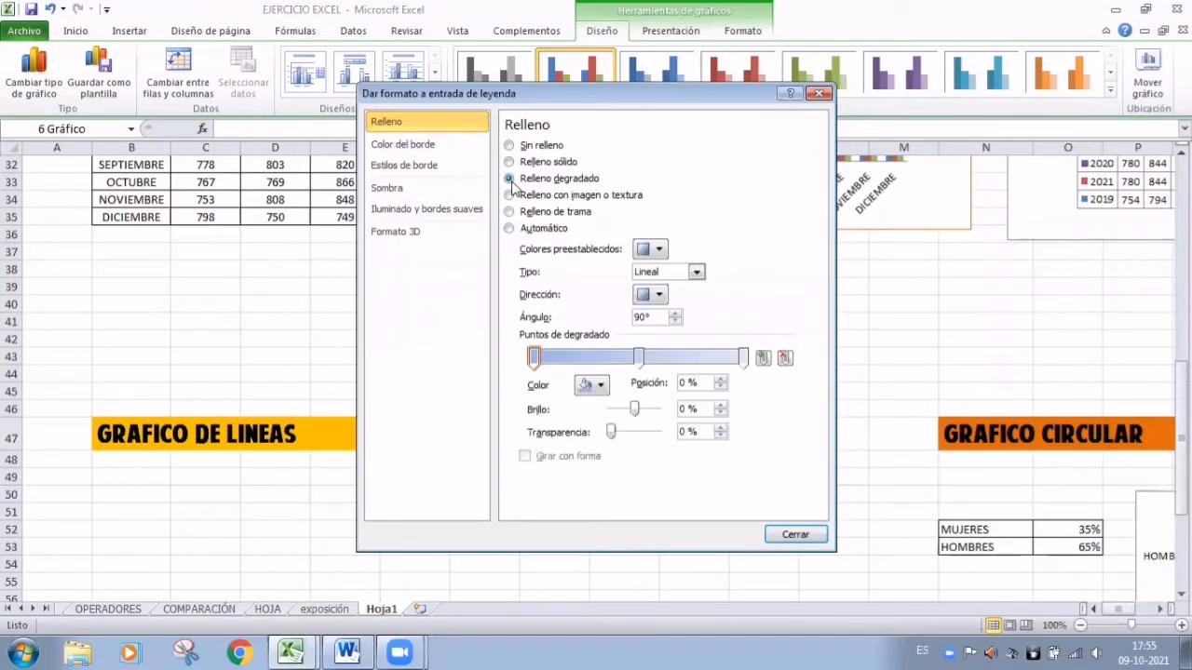
left_click(600, 391)
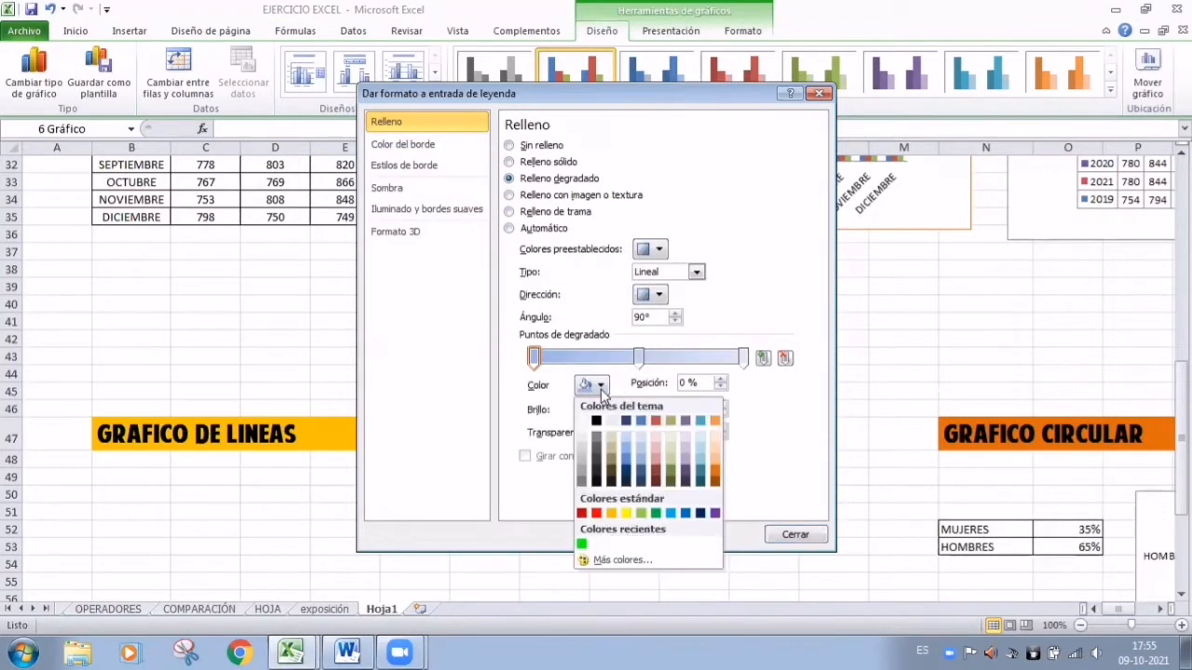
left_click(671, 513)
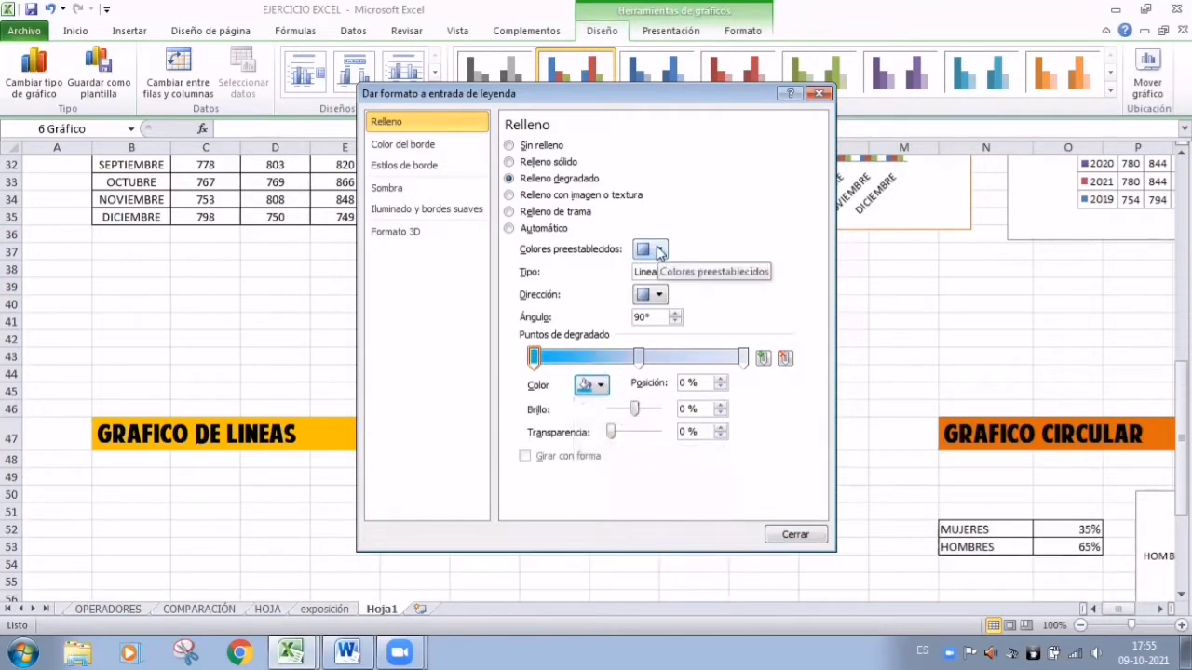
left_click(793, 535)
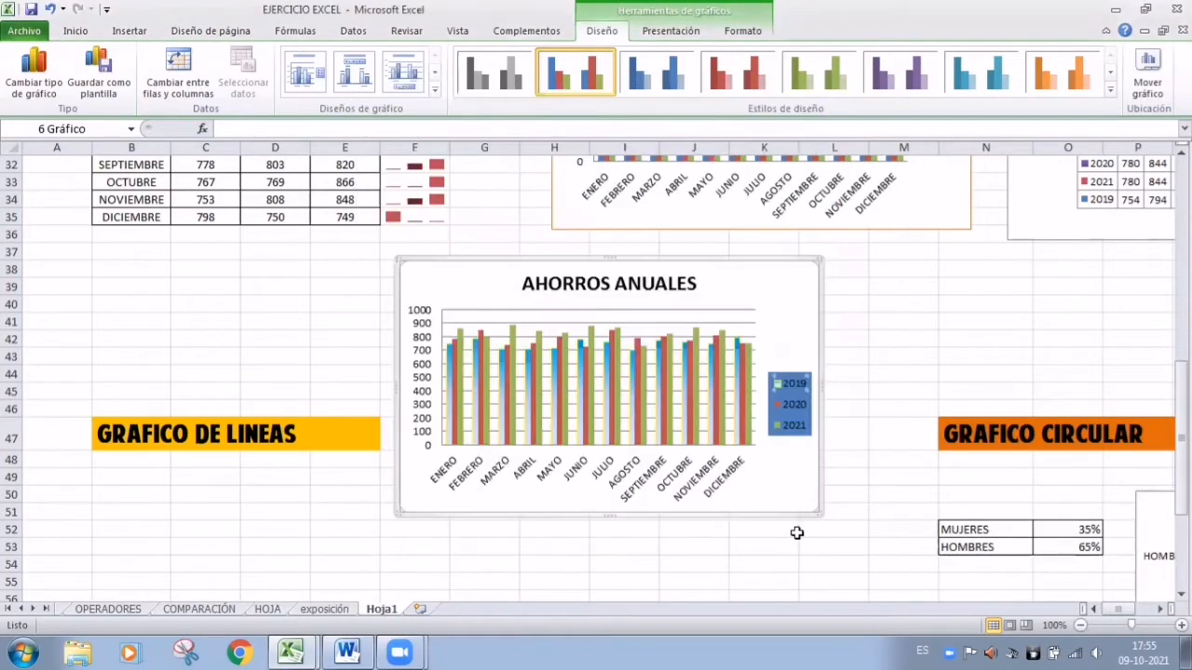
left_click(883, 358)
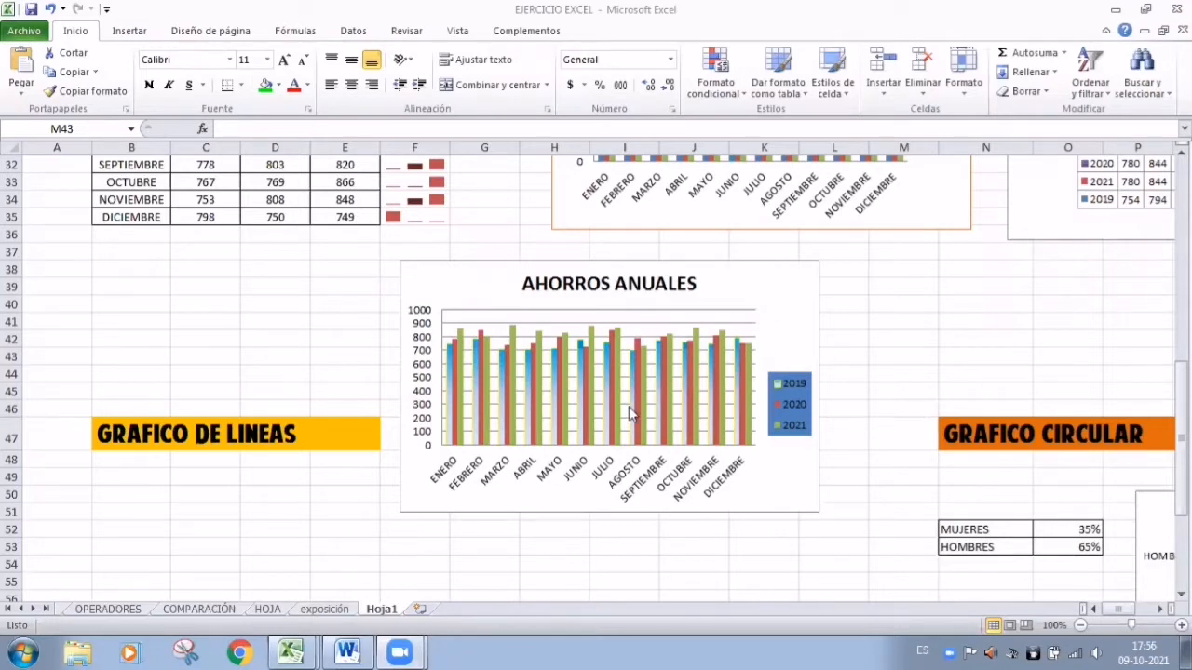
mouse_move(630, 412)
mouse_move(504, 367)
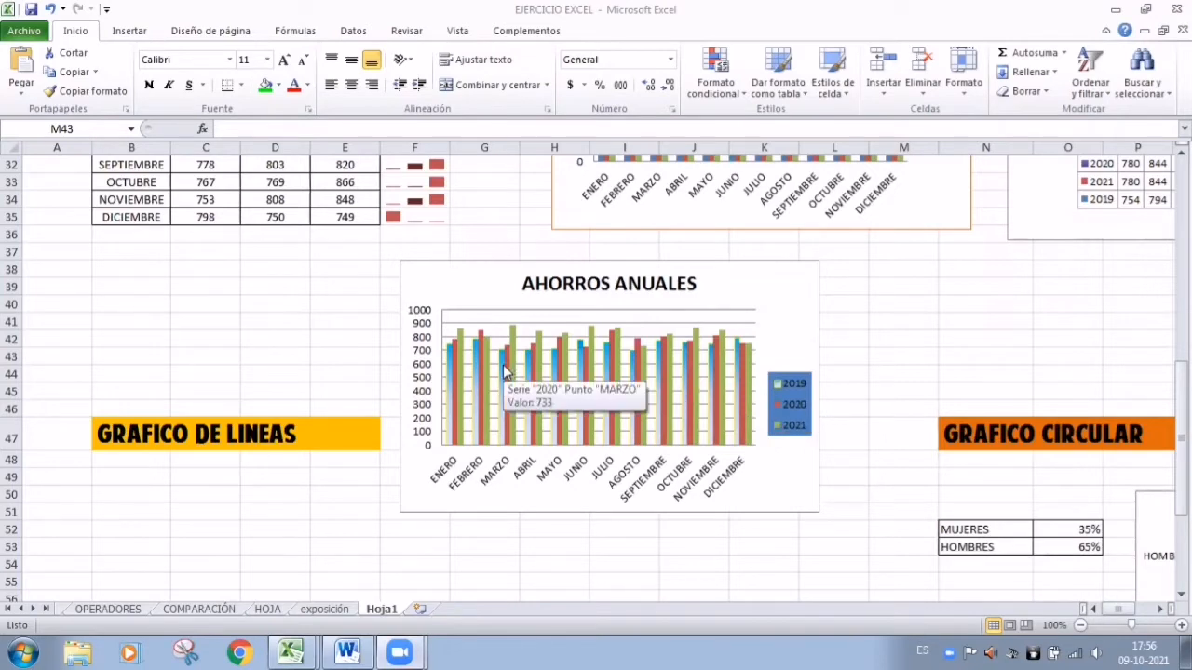
double_click(504, 371)
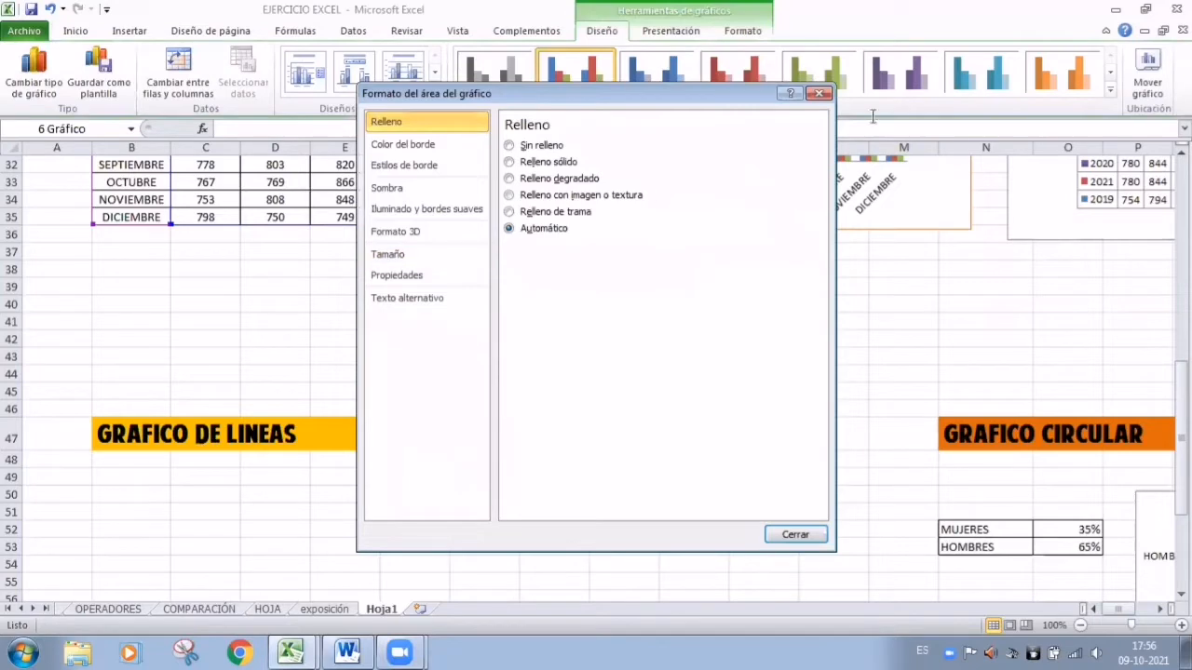
left_click(817, 94)
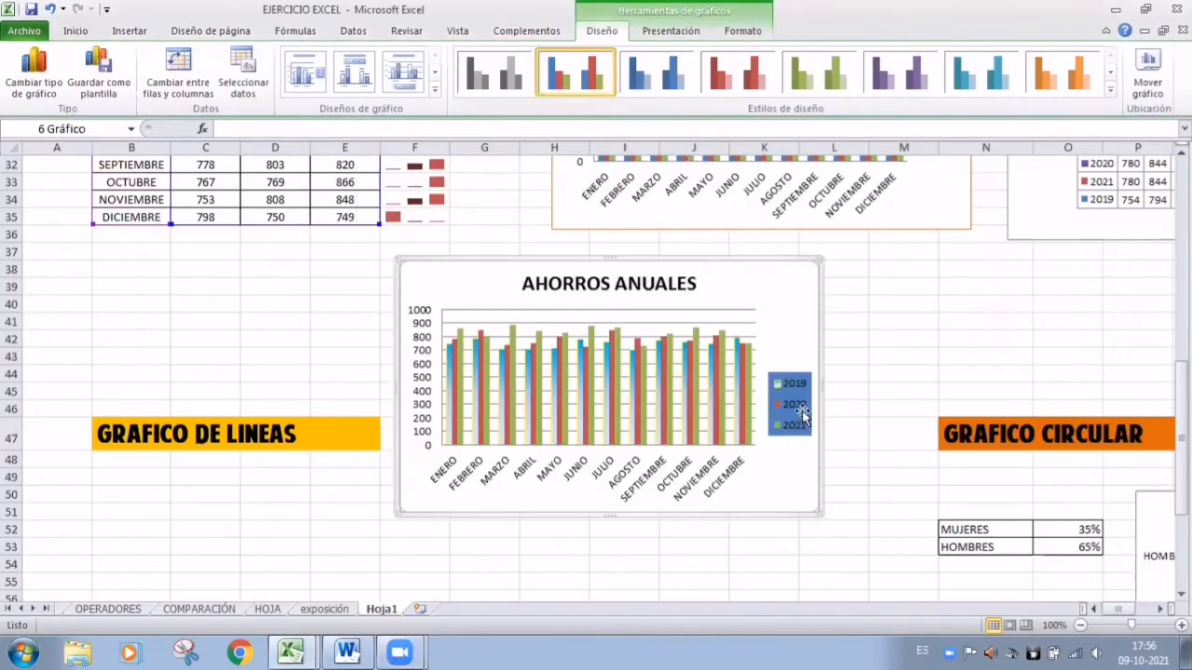
- Give the legend of the AHORROS ANUALES chart a solid border line with 0 % transparency
double_click(801, 409)
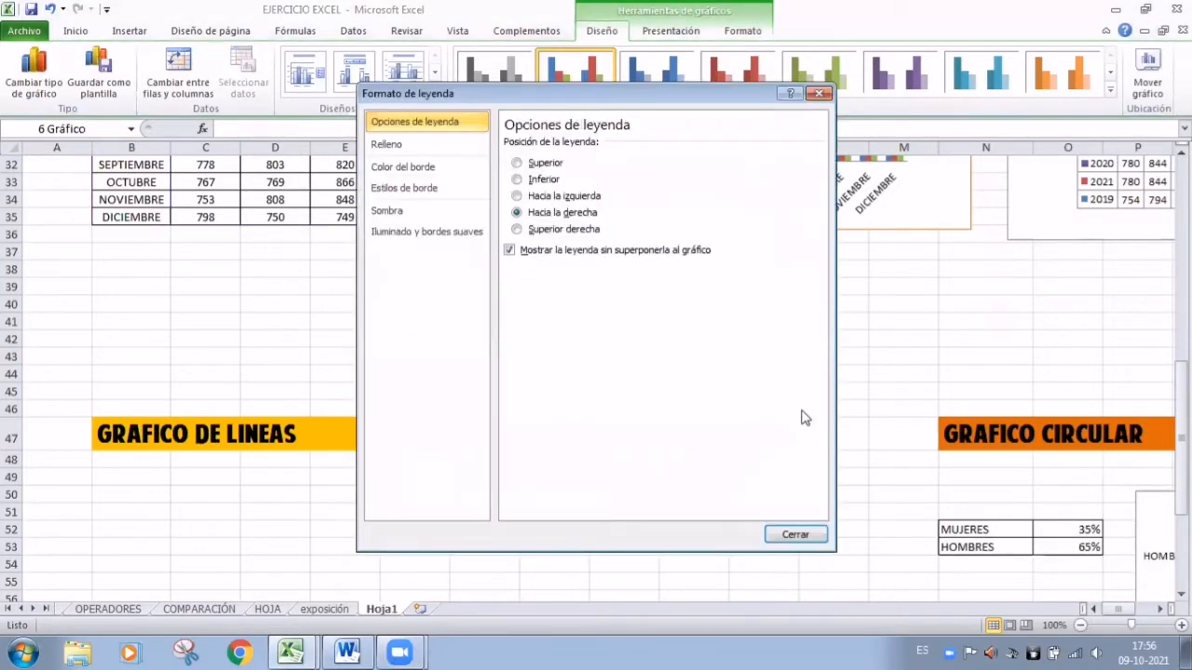
left_click(402, 167)
left_click(512, 164)
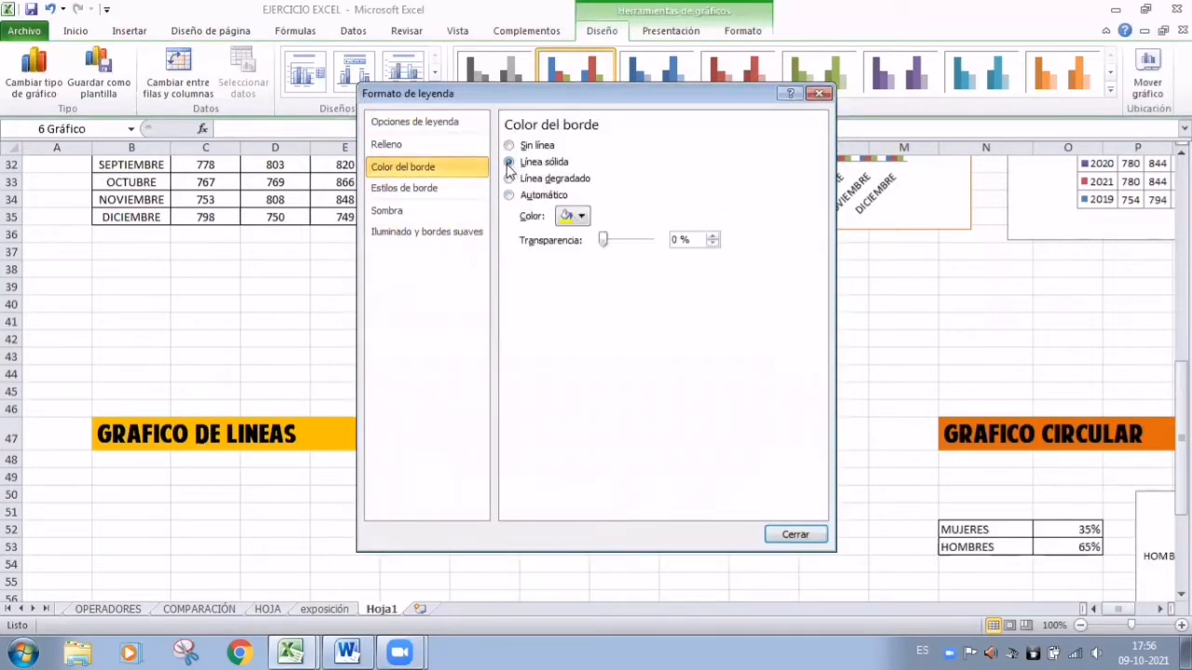
left_click(387, 211)
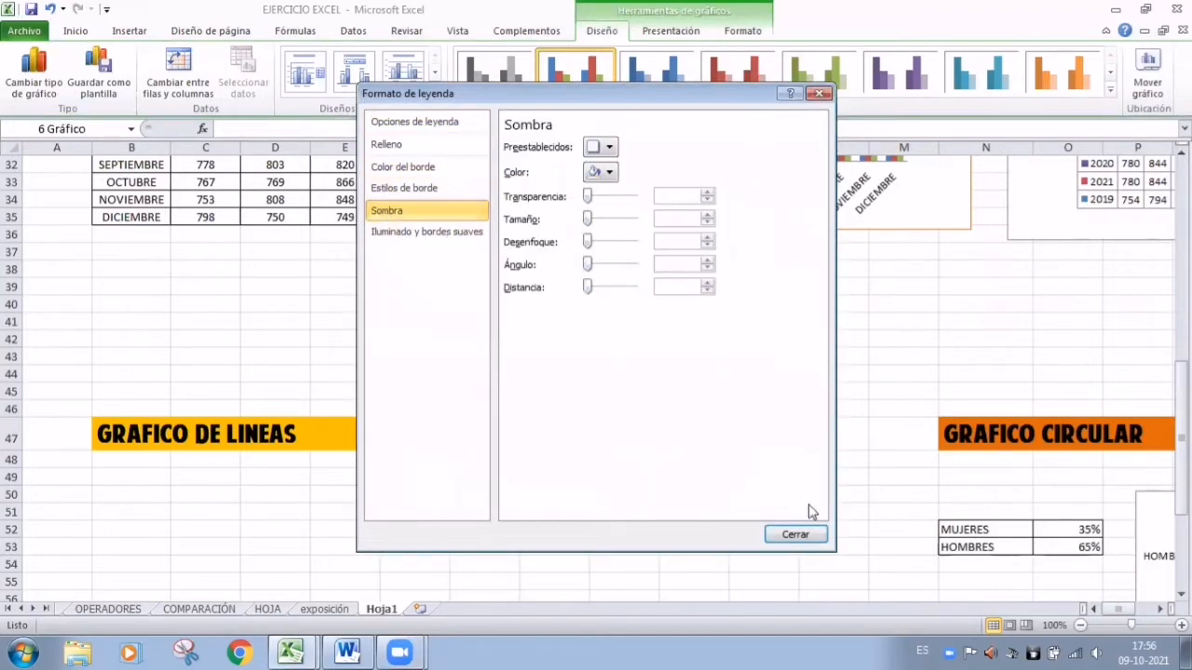
left_click(794, 537)
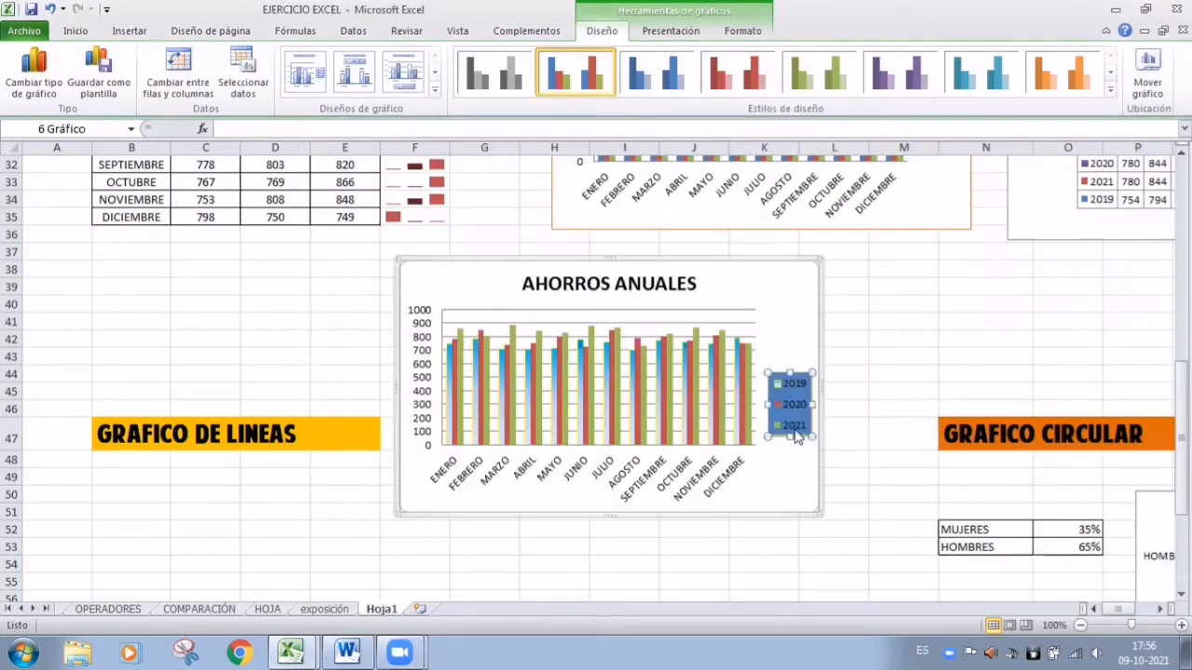
- Try a texture fill on the 2021 series, and replace it with a linear gradient fill at 90°
double_click(457, 387)
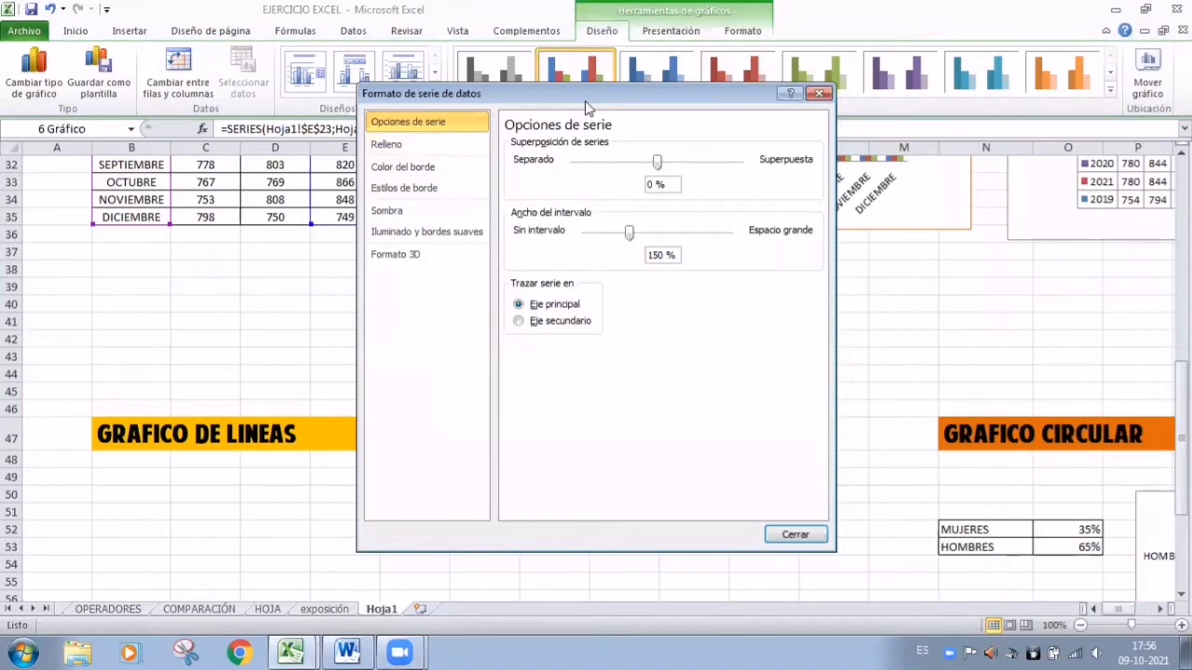
left_click_drag(587, 105, 931, 116)
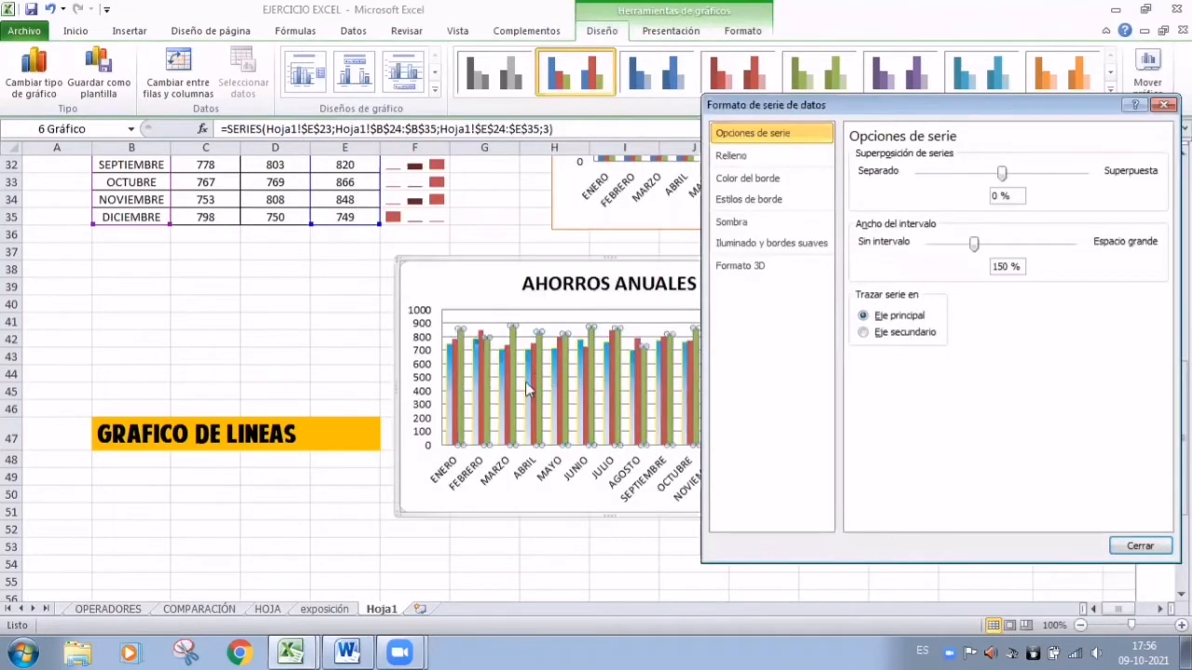
left_click(777, 160)
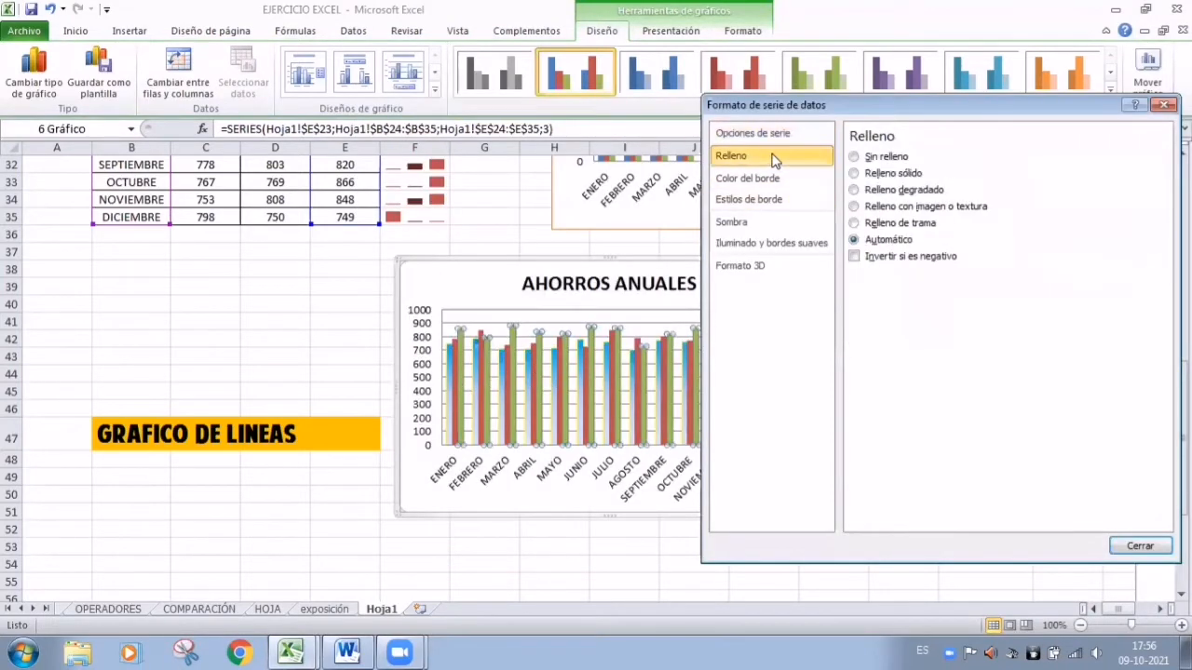
left_click(855, 207)
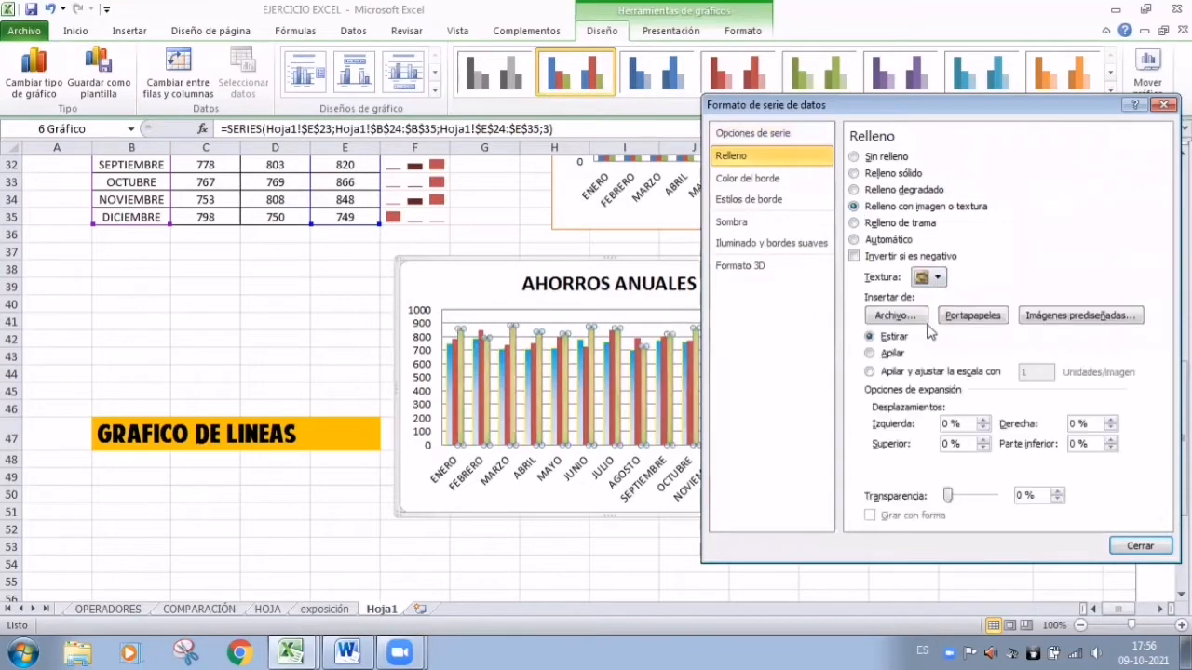
left_click(939, 277)
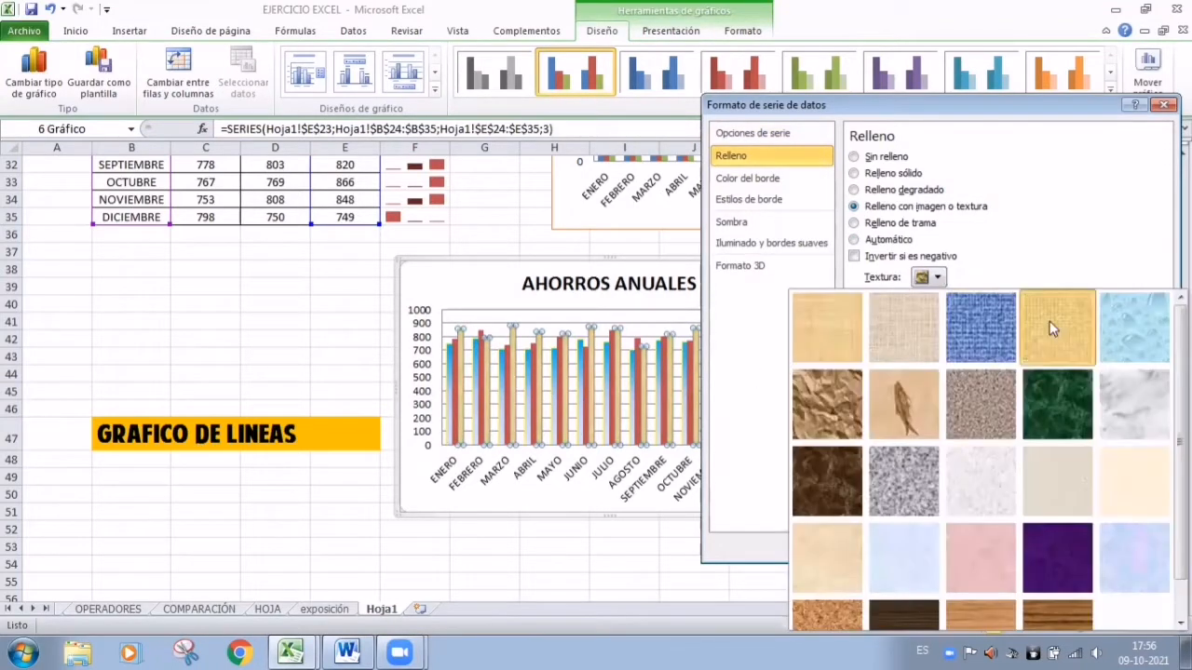
left_click(1051, 326)
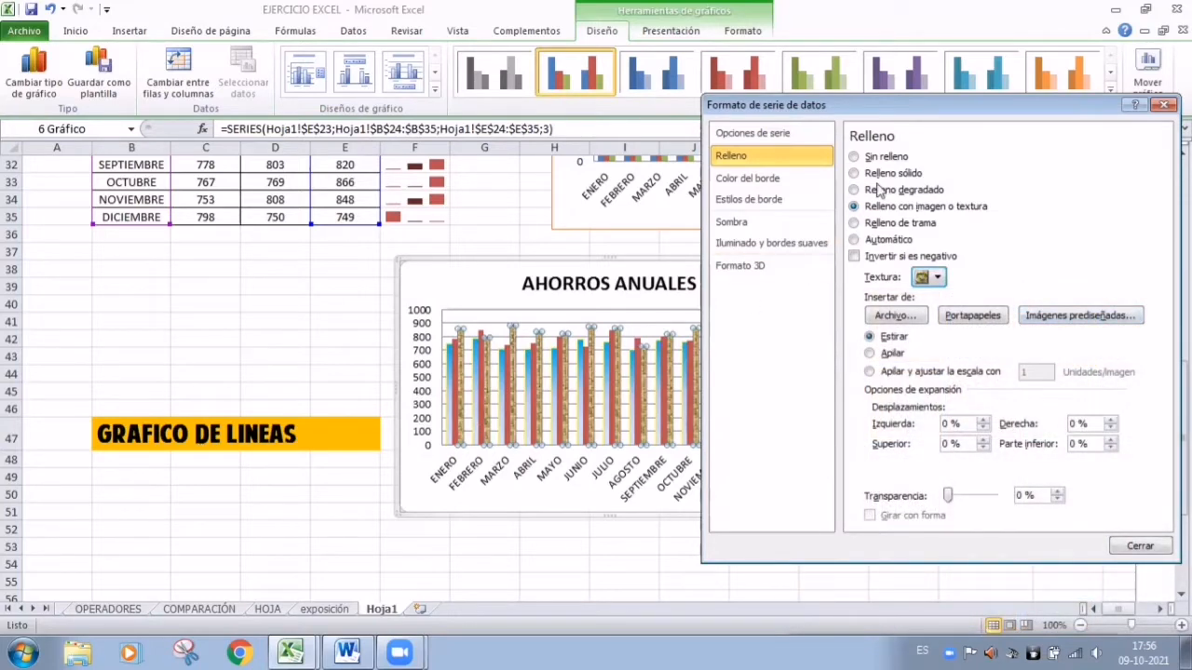
left_click_drag(891, 110, 1003, 116)
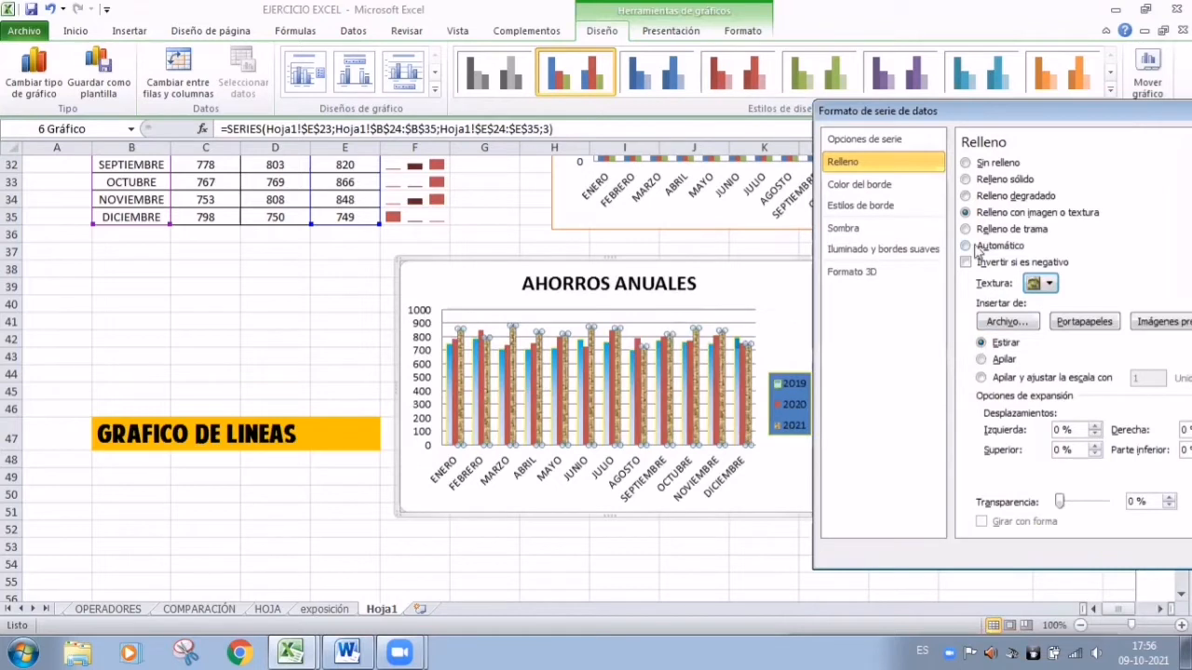
left_click(966, 196)
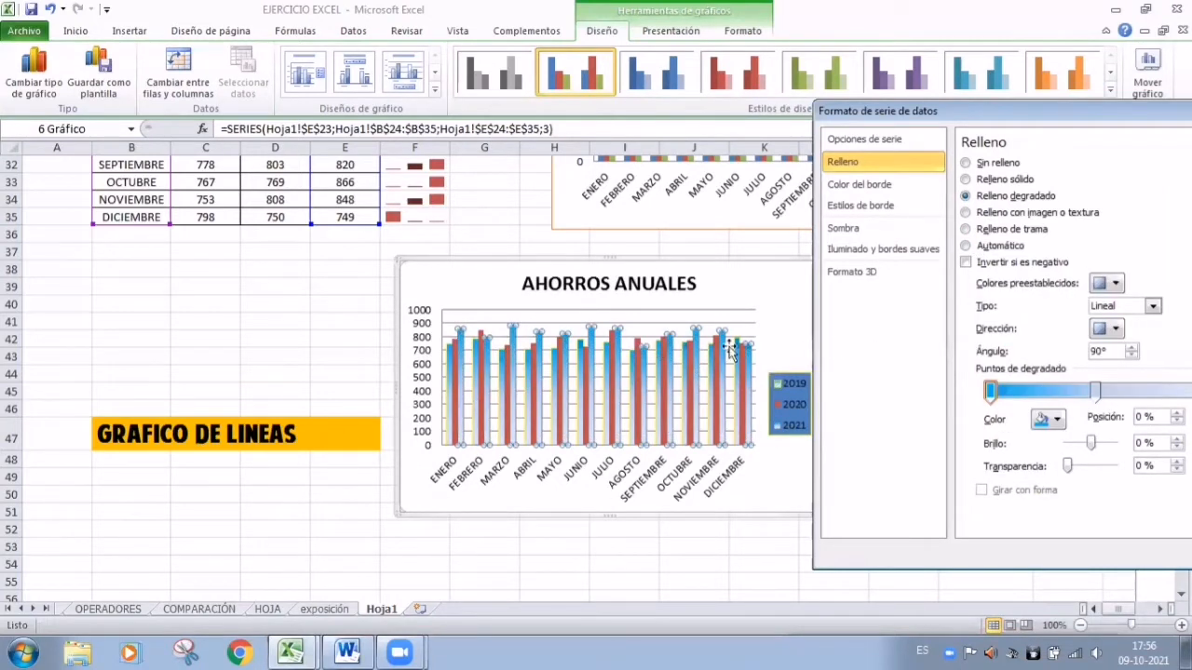
- Choose a multi-line compound type for the border style of the 2021 series
left_click(885, 206)
left_click(1073, 189)
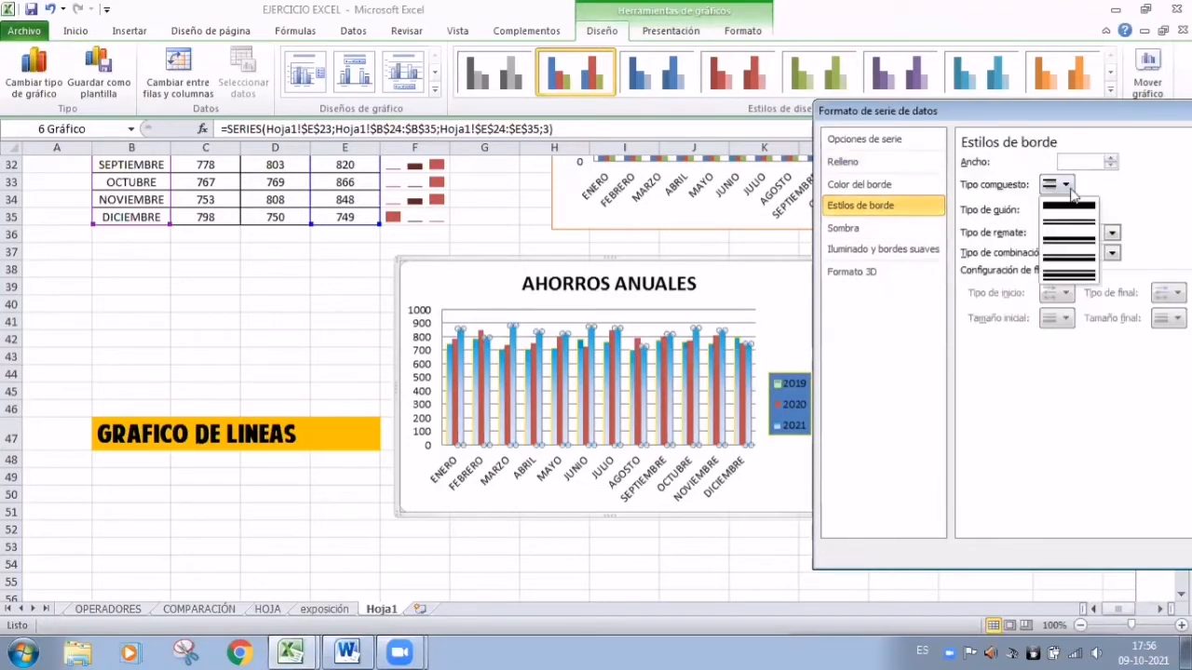
left_click(1070, 268)
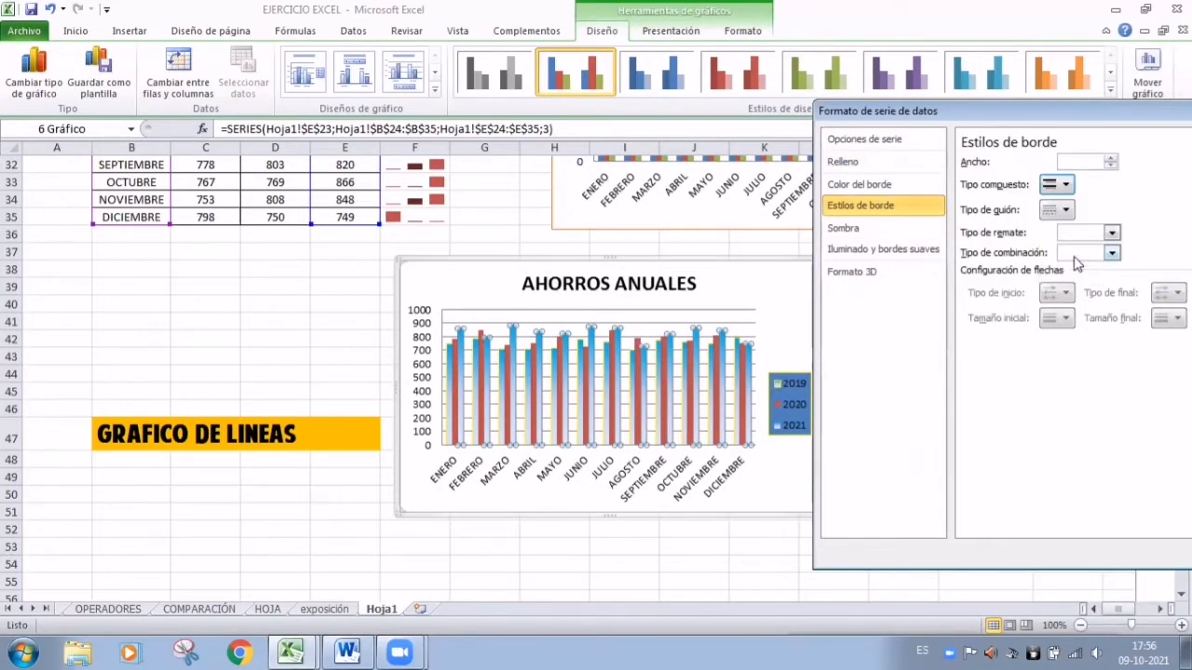
- Give the 2021 series a shadow with 32 % transparency, 19 pt blur and 6 pt distance
left_click(858, 229)
left_click_drag(1045, 221, 1058, 219)
left_click_drag(1050, 263, 1054, 261)
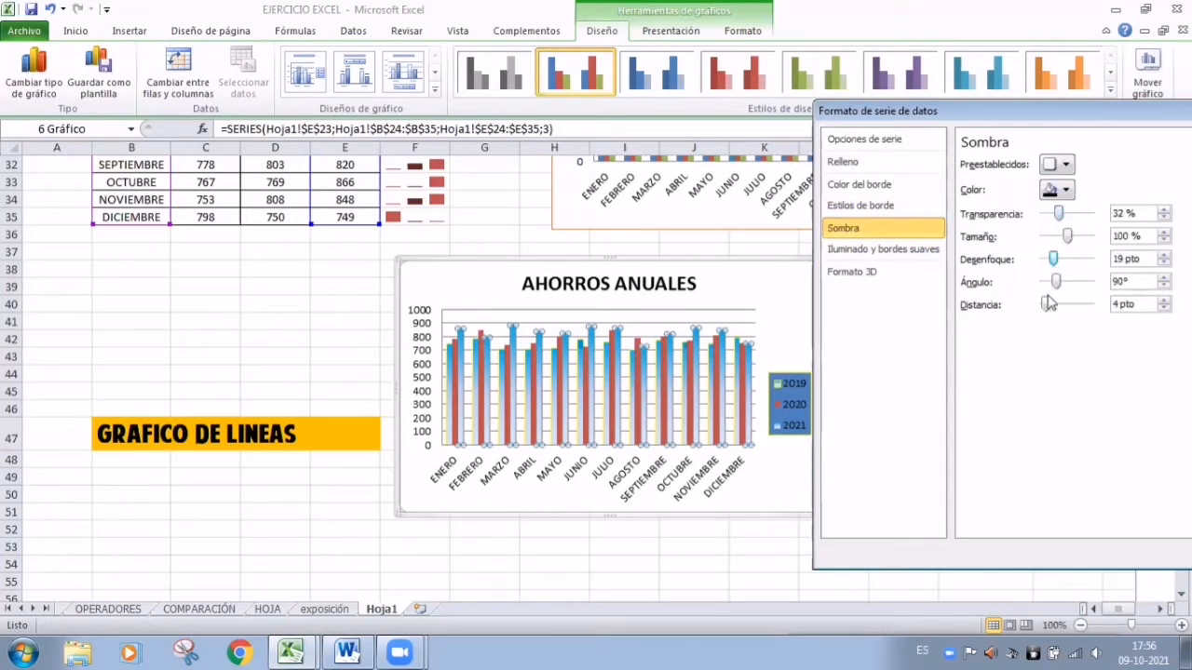
left_click_drag(1046, 303, 1058, 304)
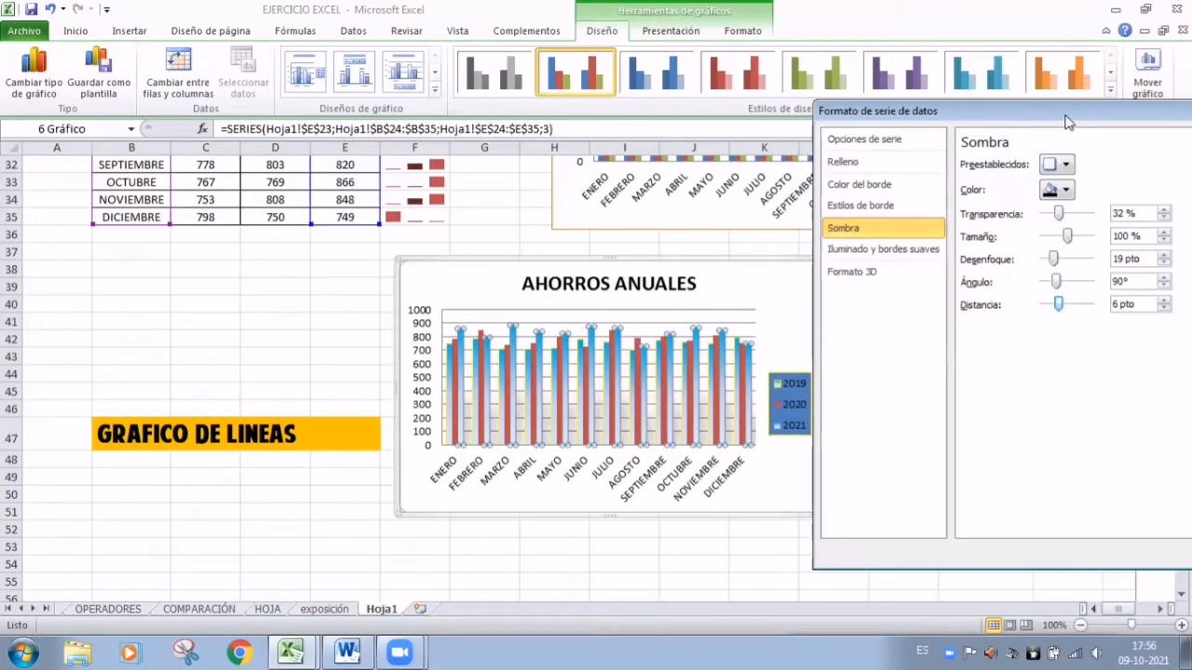
left_click_drag(1067, 122, 911, 121)
left_click(1080, 558)
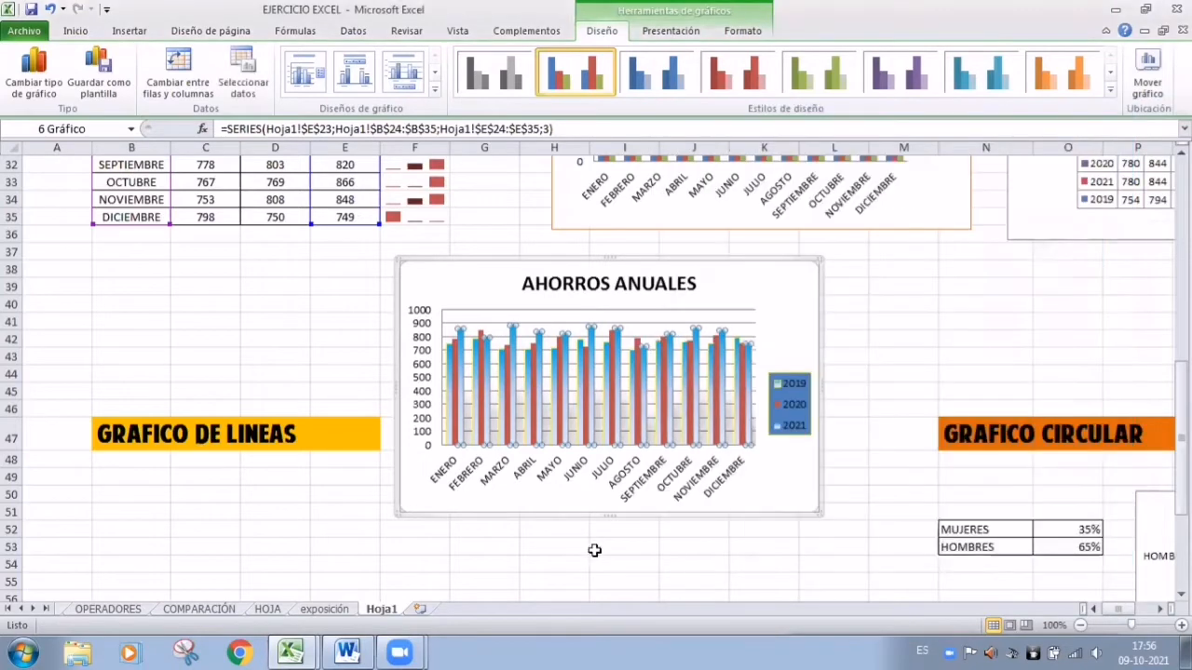
left_click(649, 546)
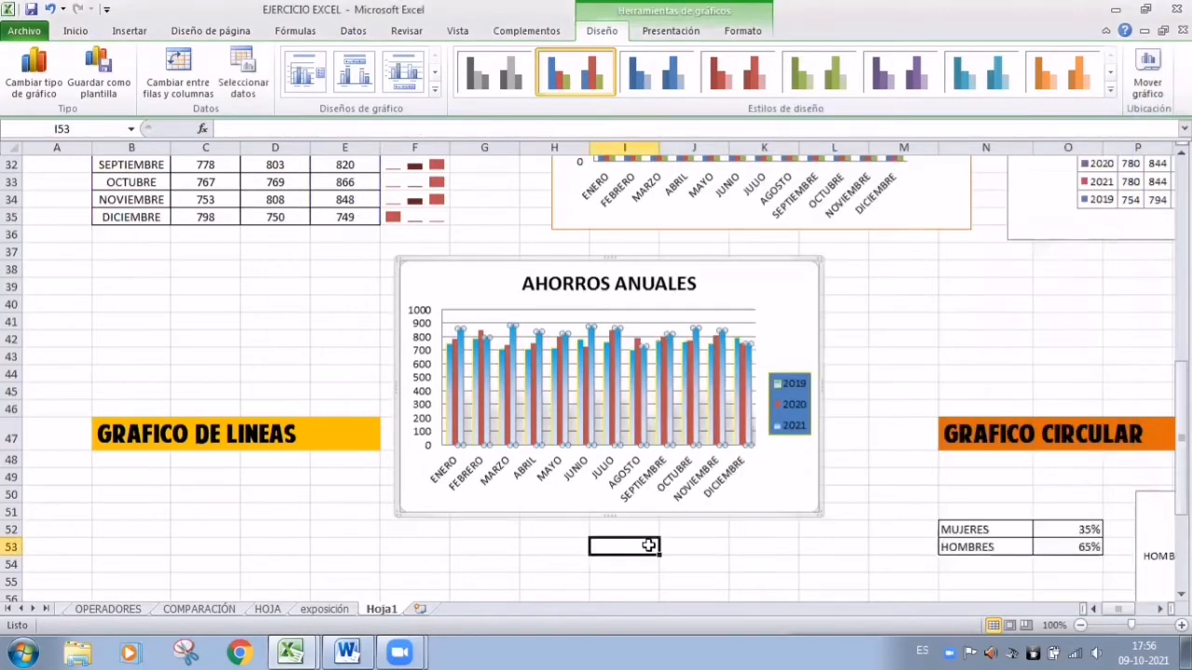
- Format the horizontal month axis with a solid line in the standard light blue at 0 % transparency
left_click(652, 494)
double_click(652, 493)
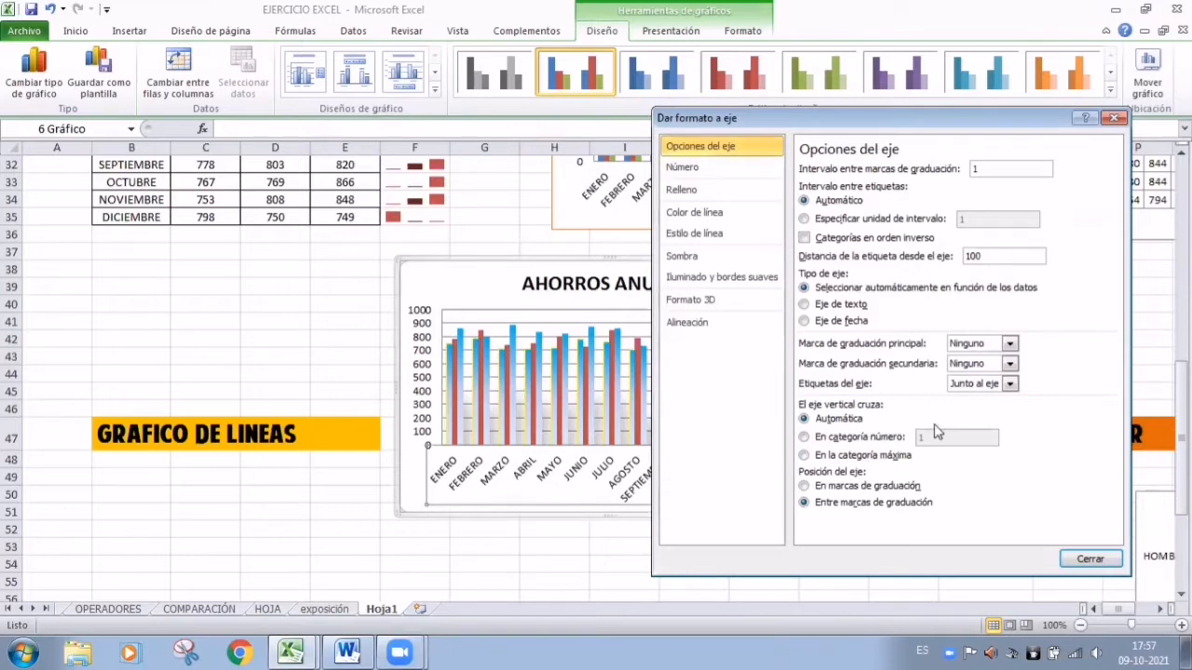
left_click(731, 175)
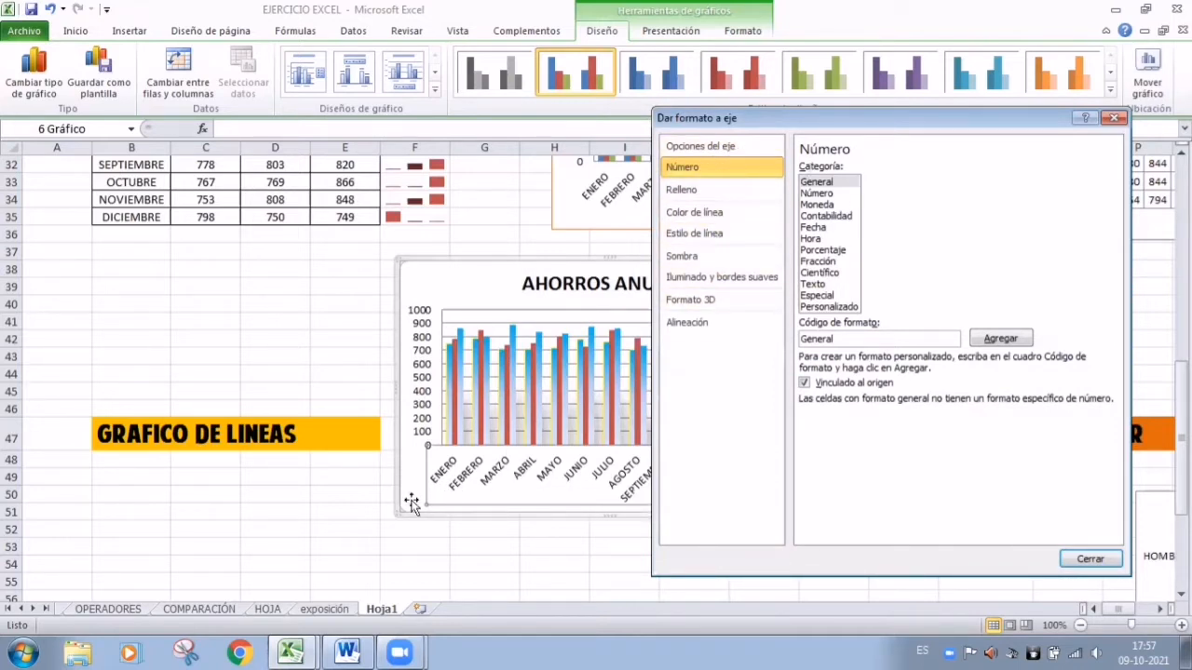
left_click(725, 214)
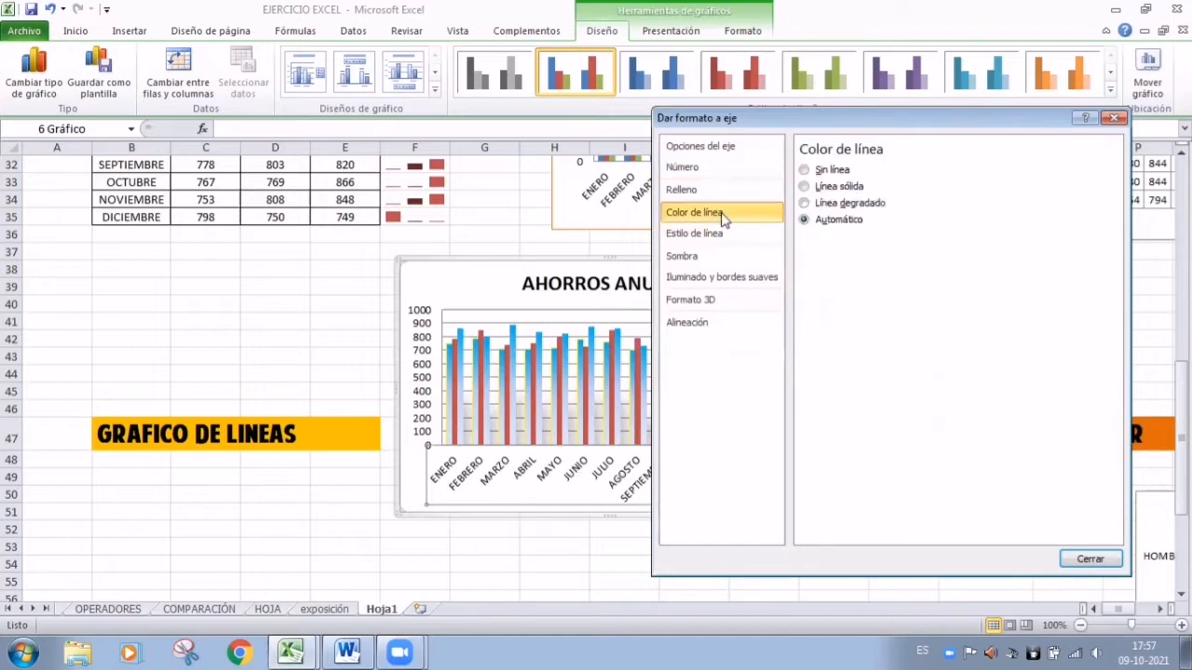
left_click(804, 188)
left_click(877, 242)
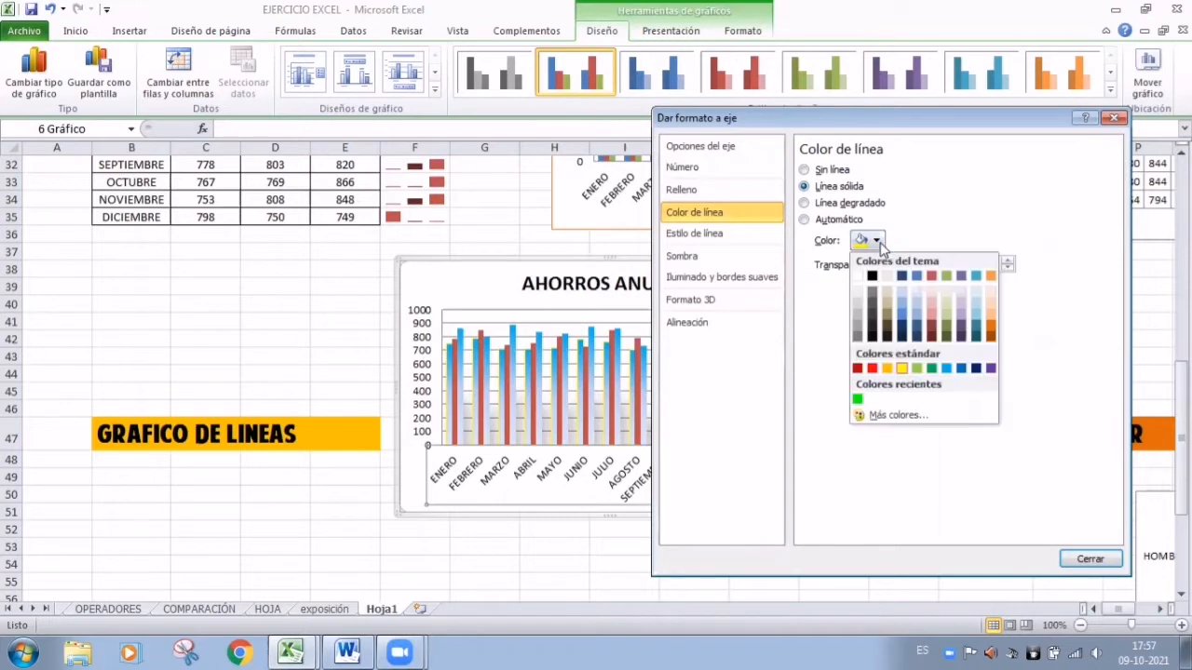
left_click(945, 369)
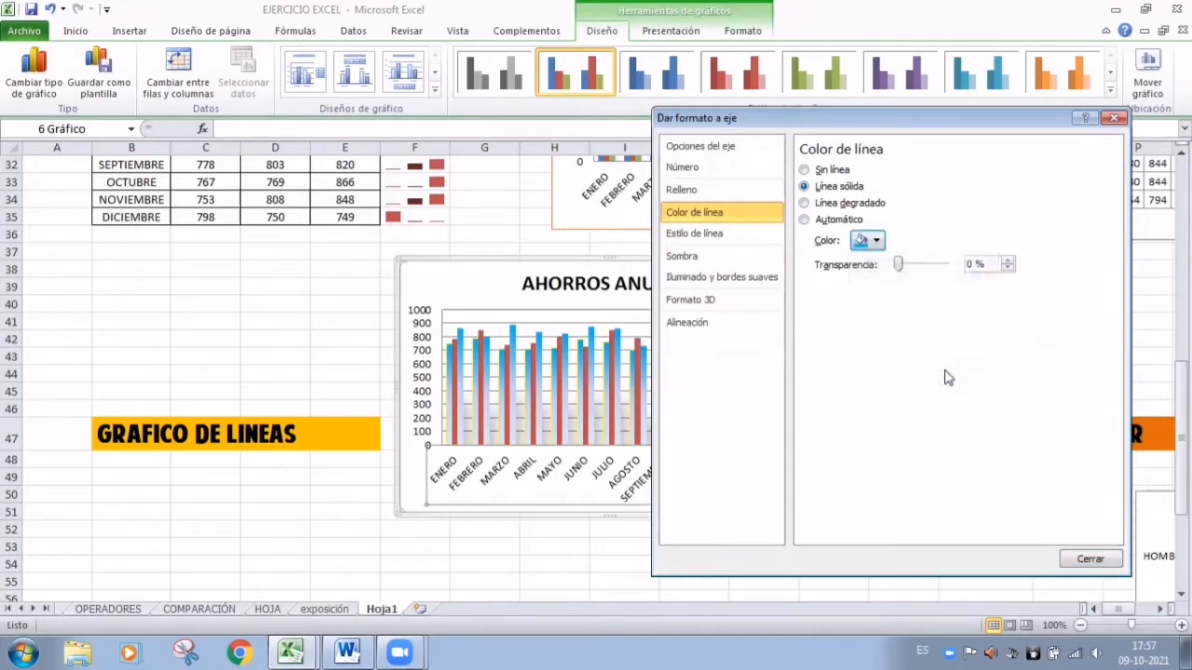
- Give the month axis the inner diagonal top-left shadow preset with 73 % transparency and 61 pt blur, and deselect the chart
left_click(703, 258)
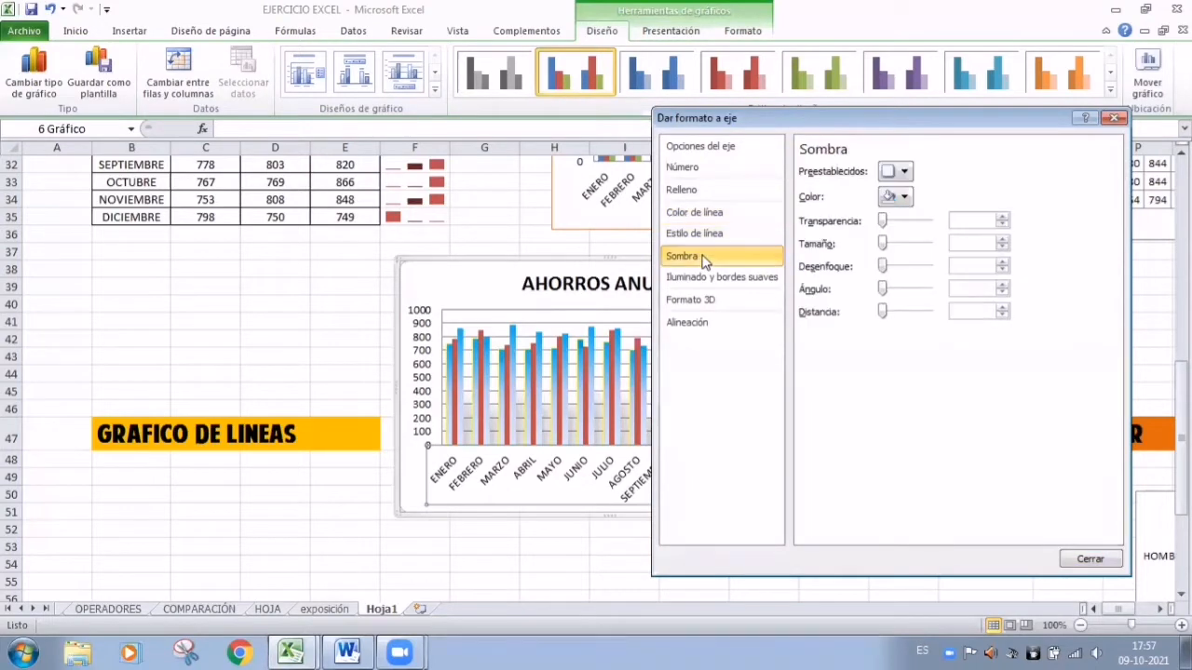
left_click(903, 171)
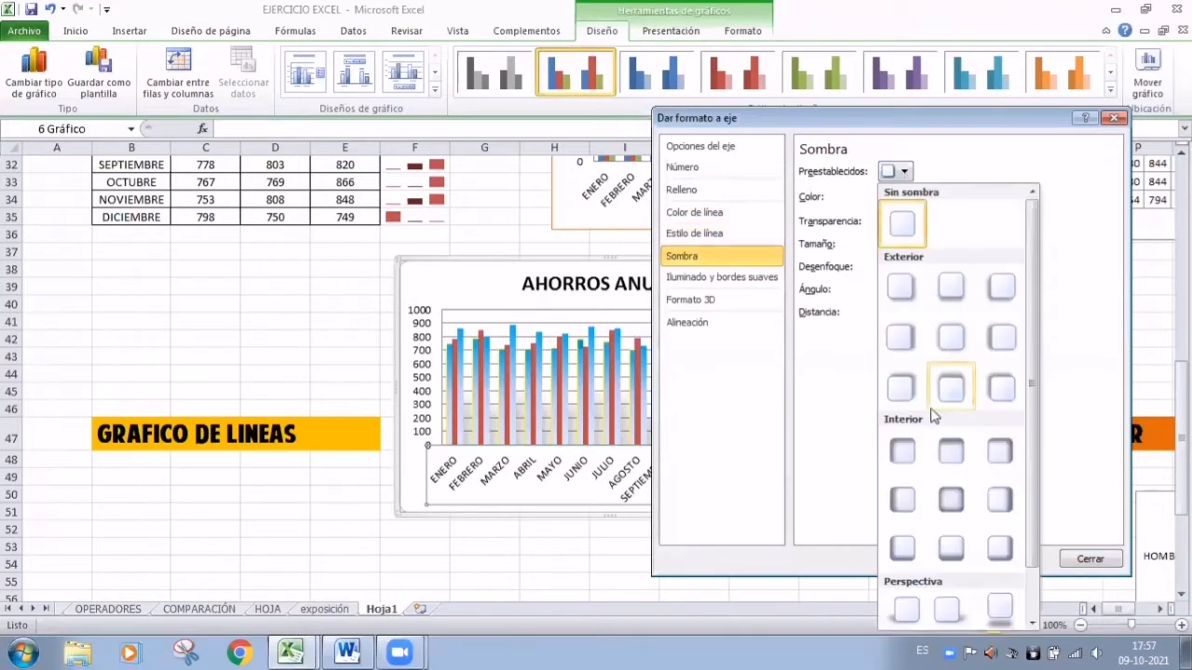
left_click(902, 451)
left_click_drag(905, 221, 918, 223)
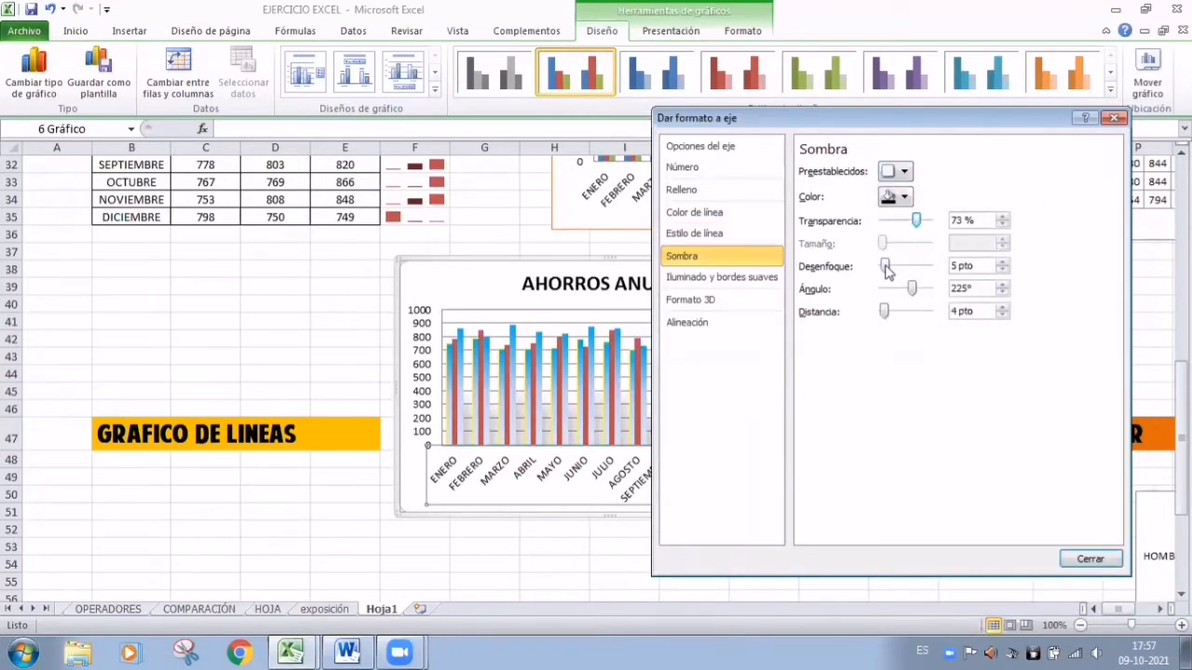
left_click_drag(886, 268, 911, 267)
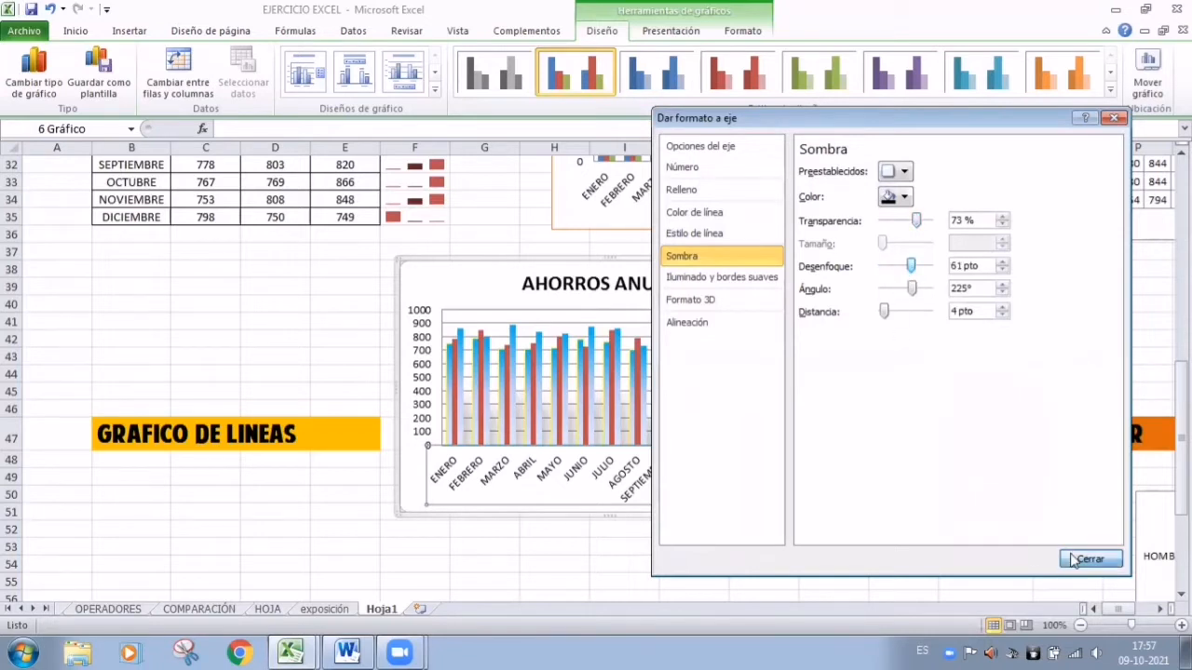
left_click(1087, 559)
left_click(823, 529)
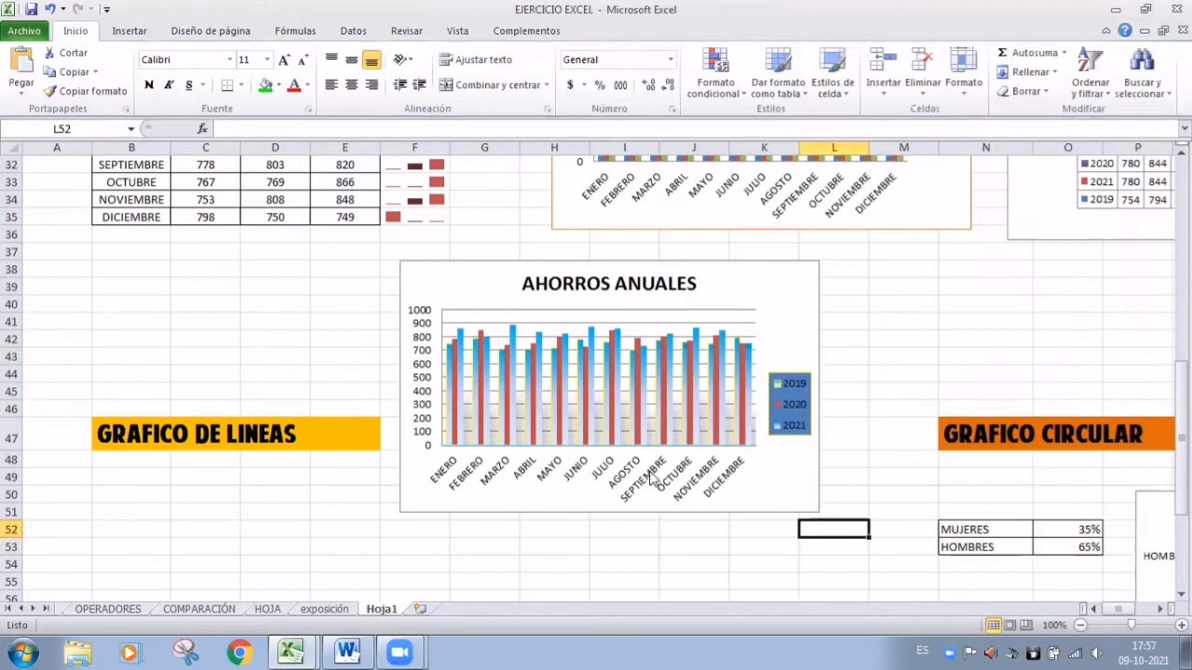
- Change the AHORROS ANUALES chart to the 3D cylinder column type (Cilindro 3D)
scroll(652, 477, "up", 1)
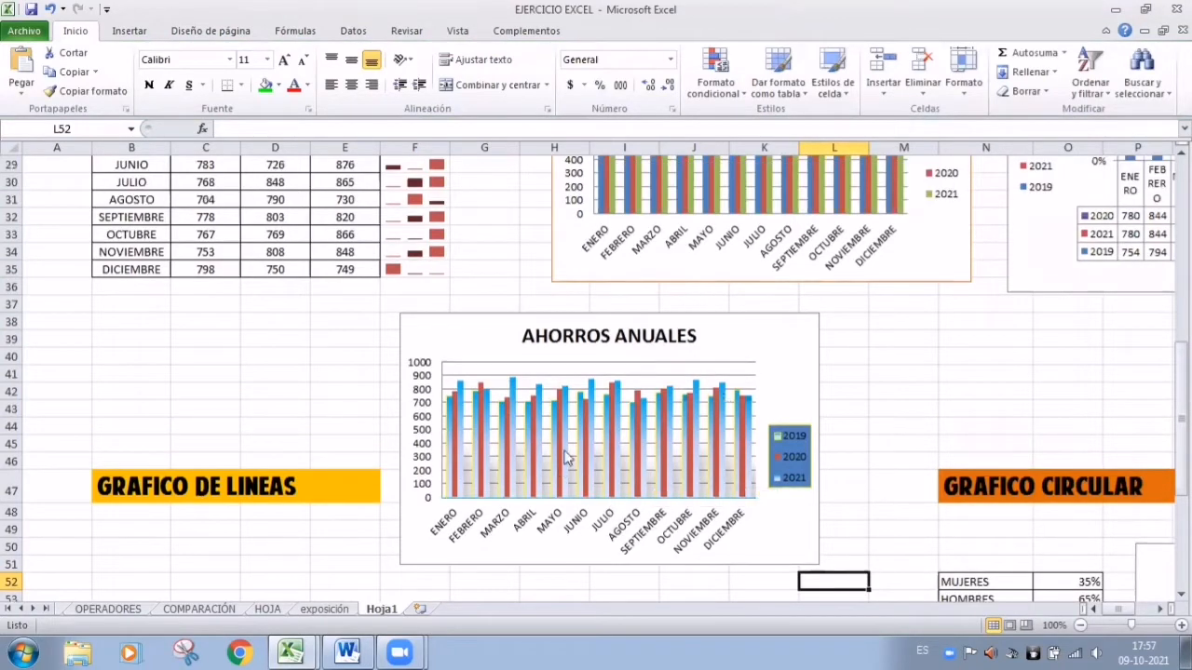
mouse_move(601, 481)
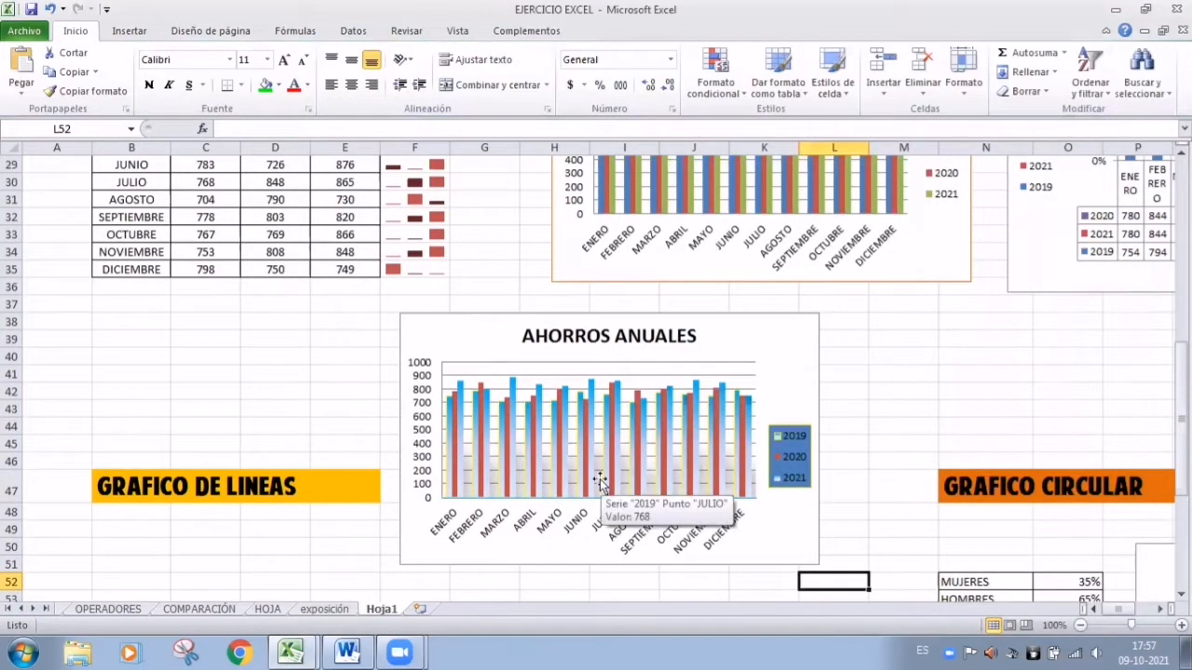
left_click(460, 398)
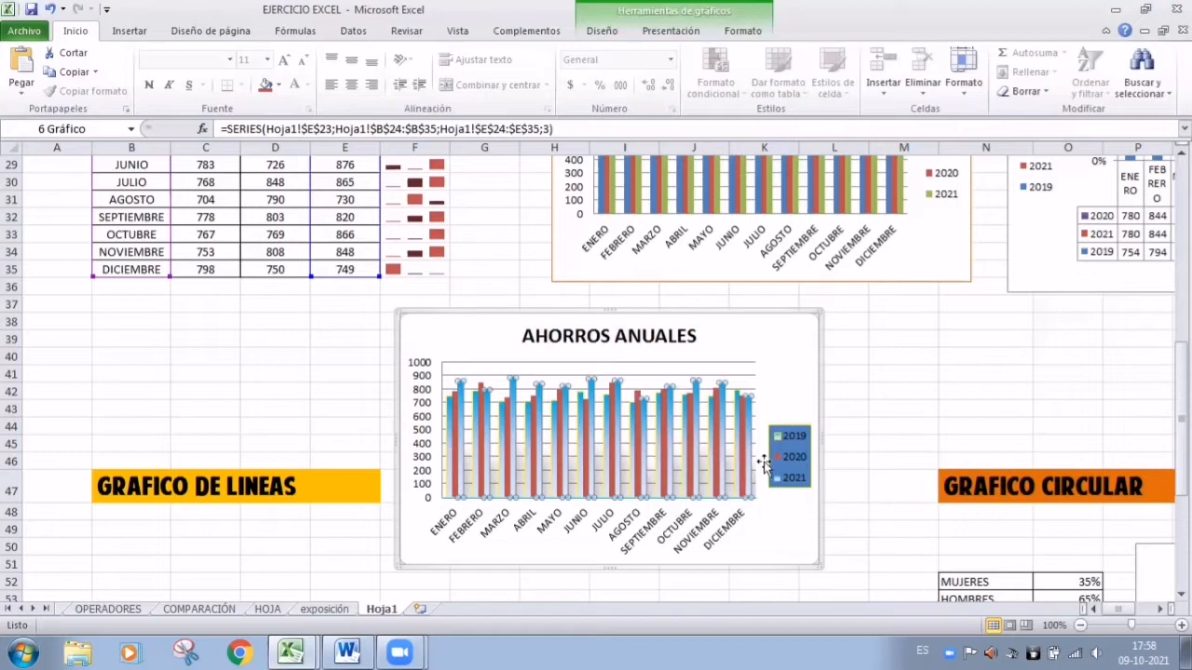
right_click(778, 352)
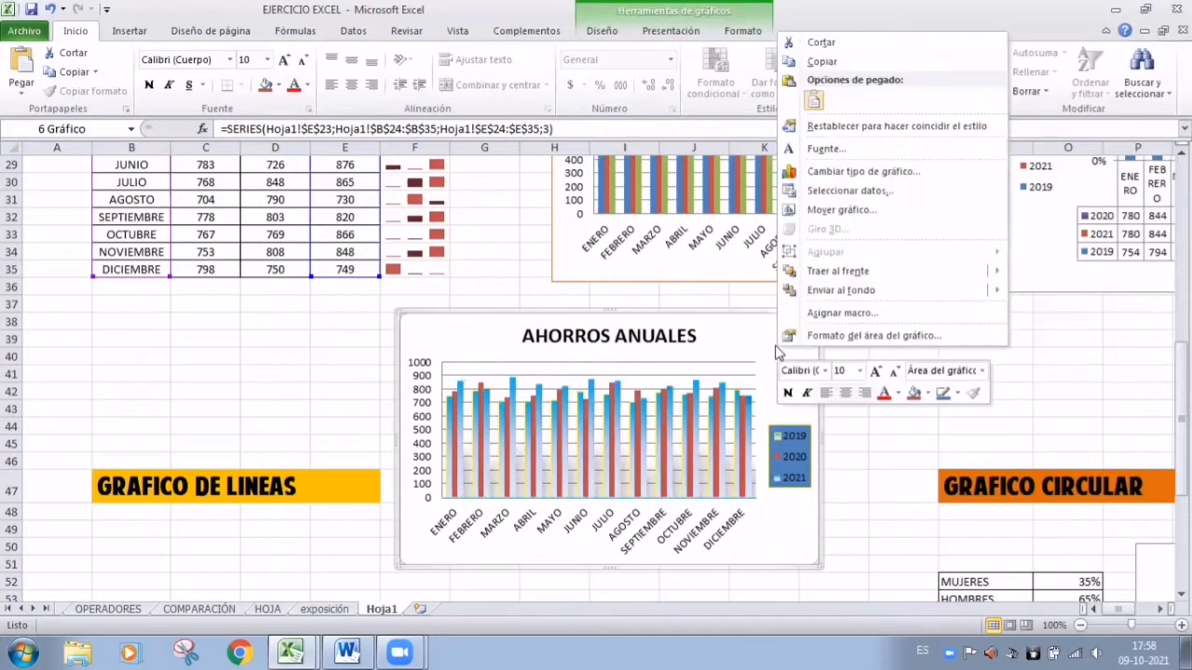
left_click(868, 176)
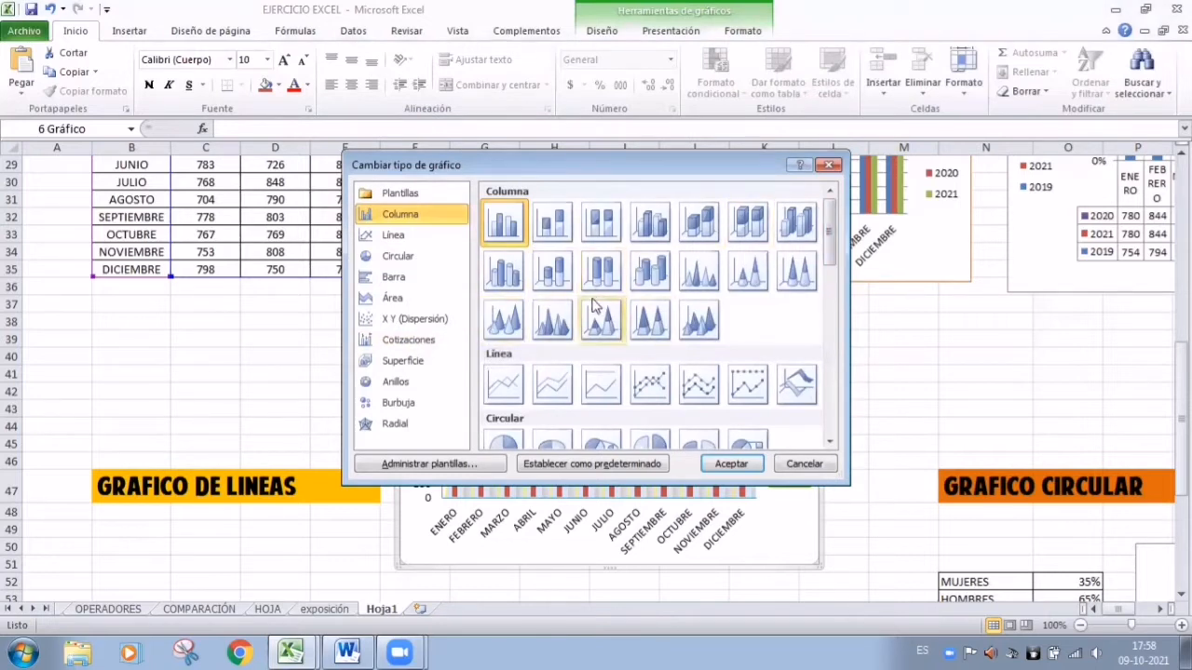
left_click(658, 275)
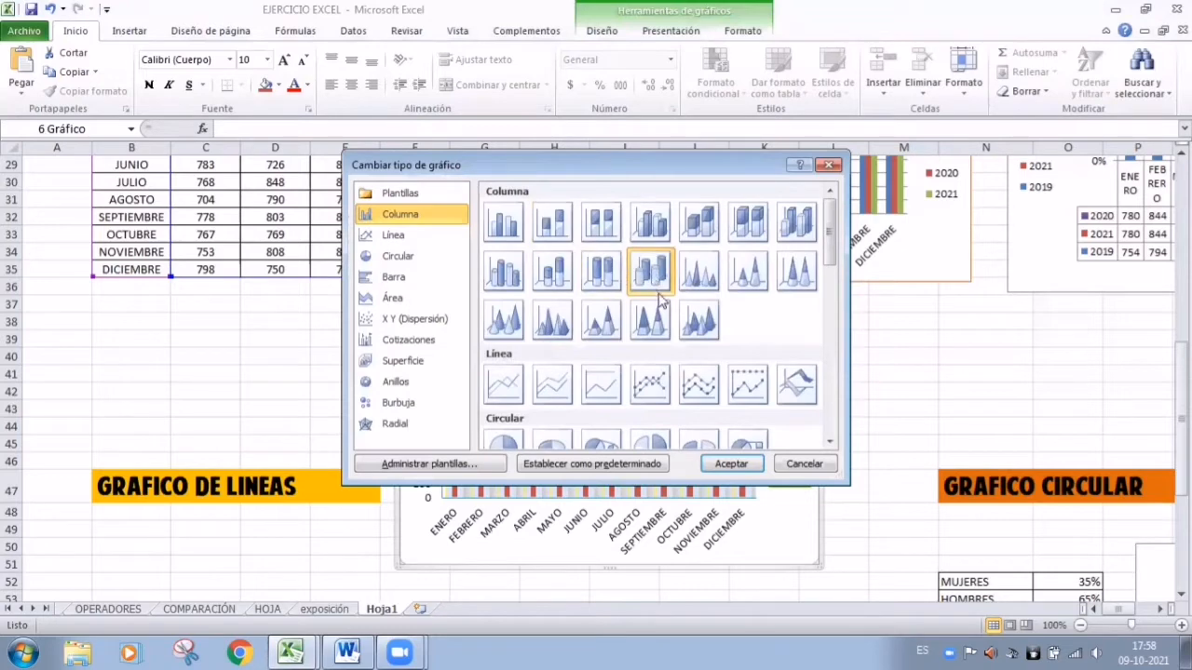
left_click(733, 465)
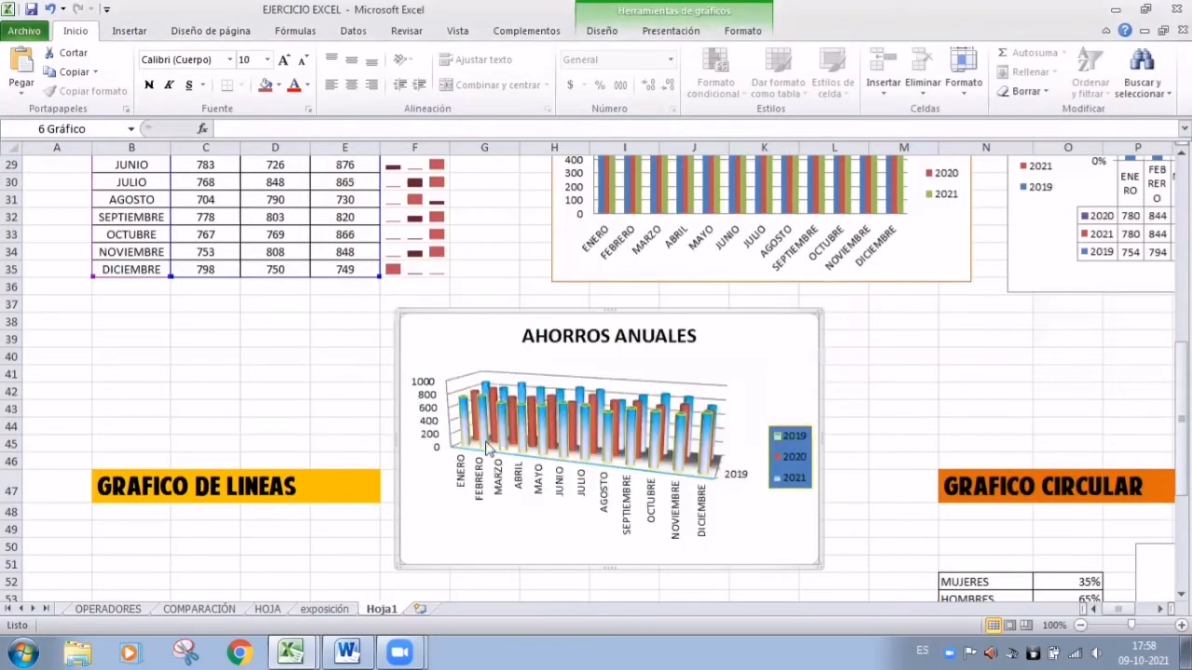
mouse_move(665, 445)
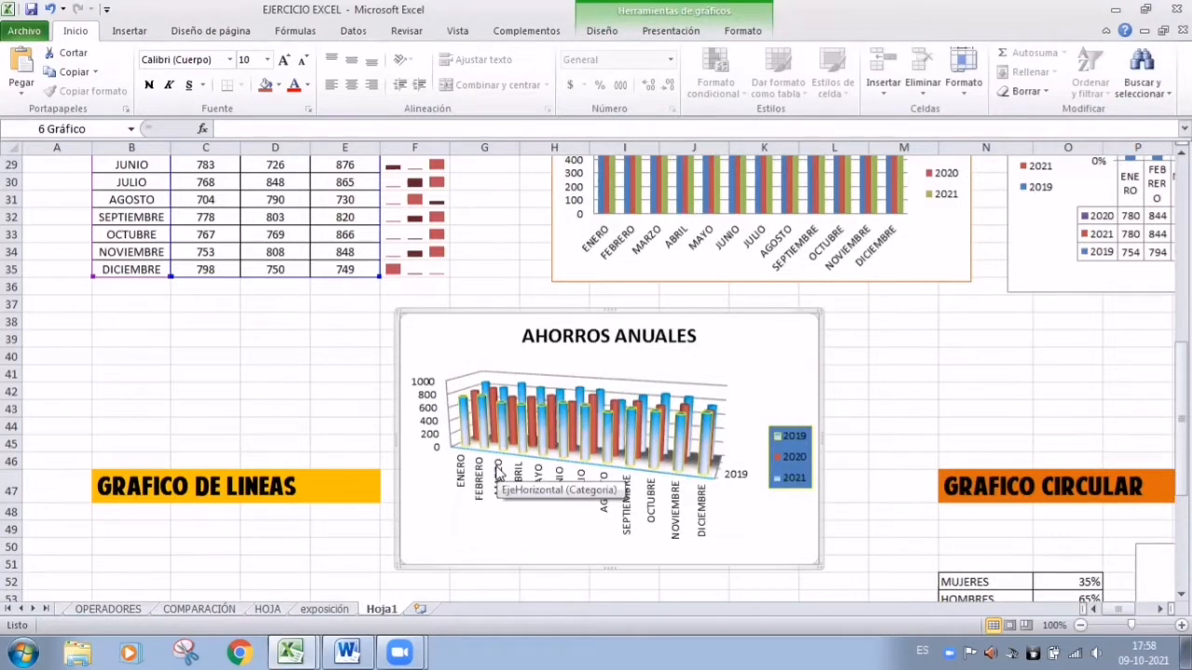
- Change the AHORROS ANUALES chart from 3D cylinders to a two-dimensional stacked column chart
scroll(445, 389, "down", 1)
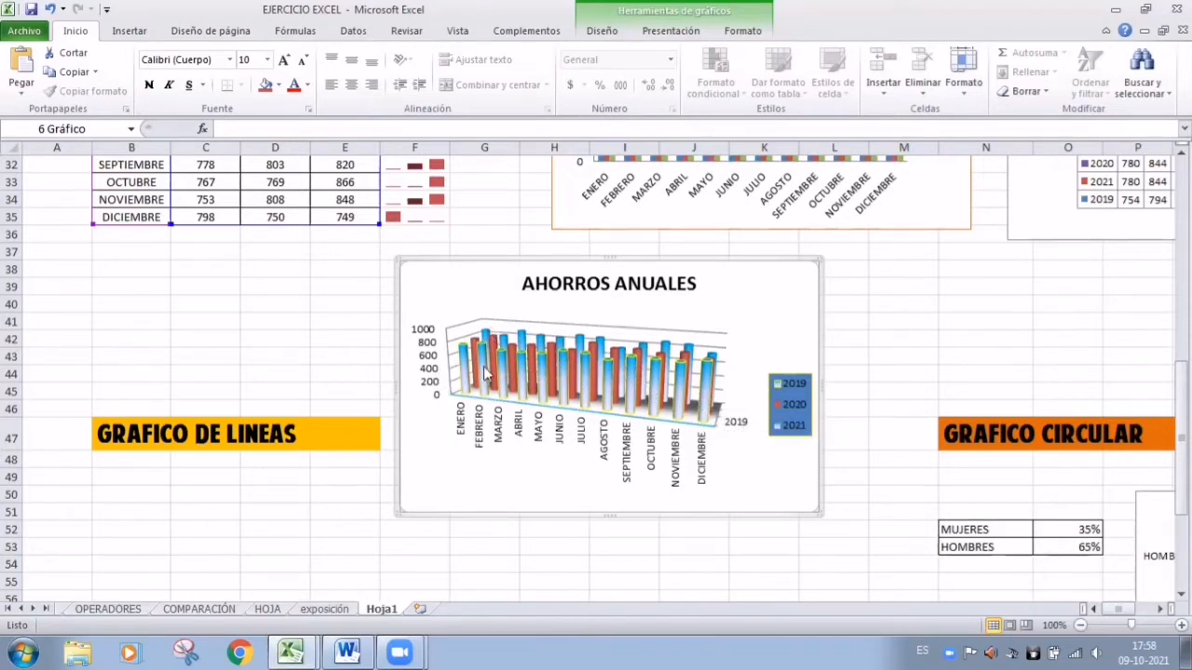
mouse_move(705, 400)
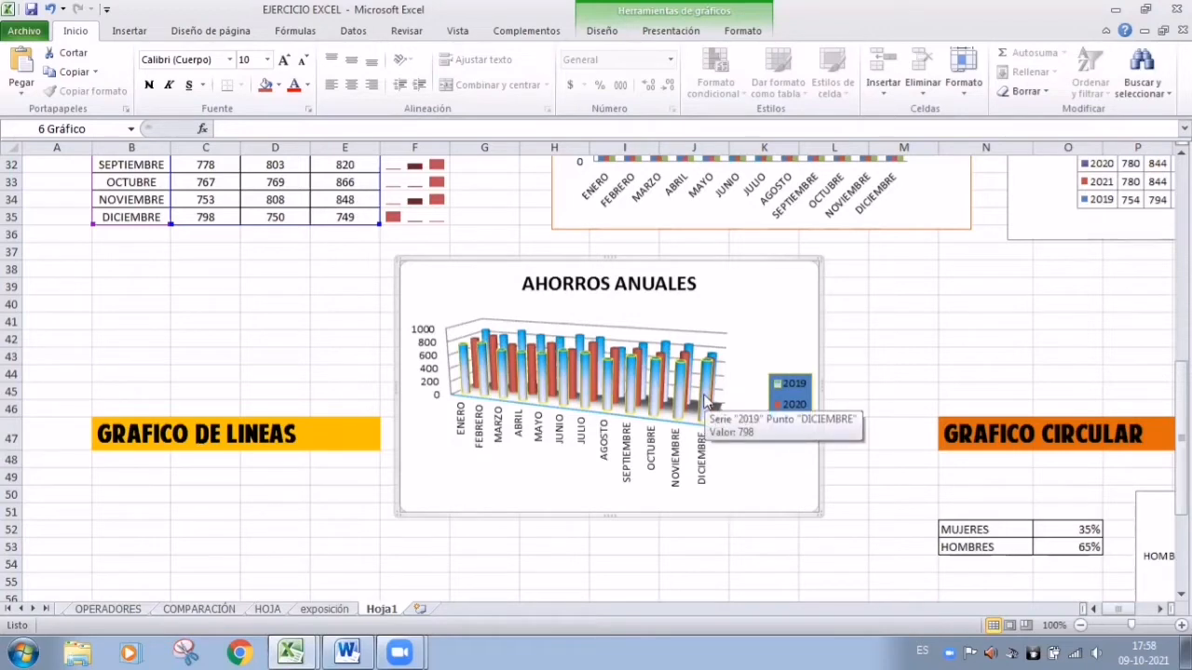
right_click(788, 300)
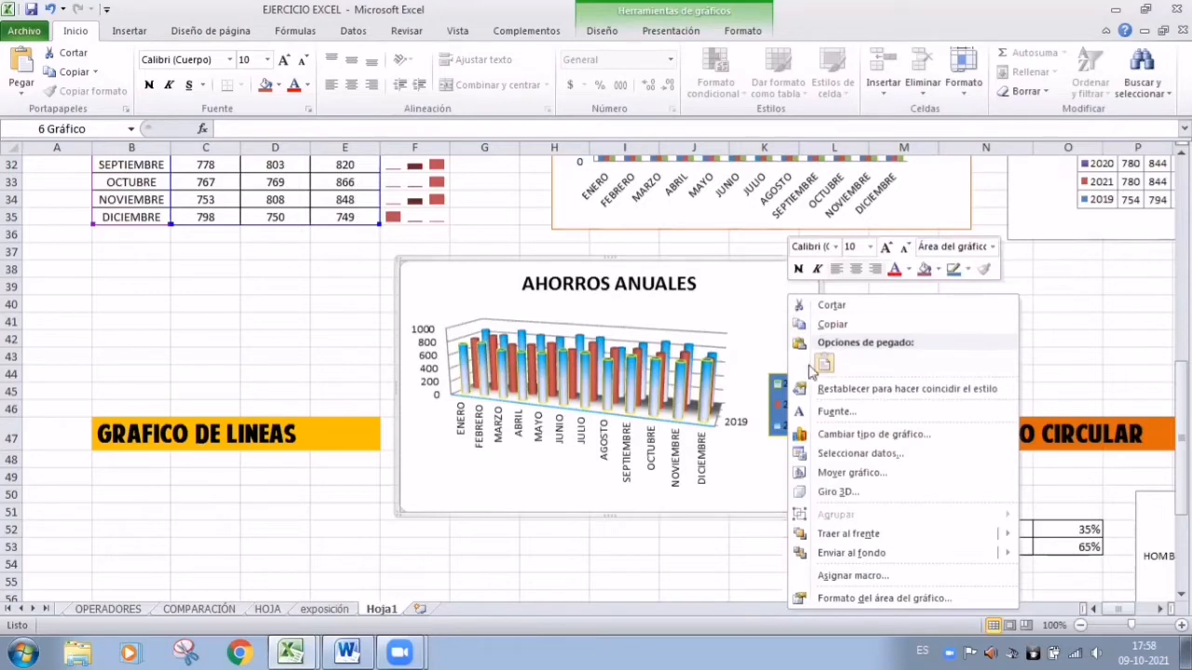
left_click(847, 439)
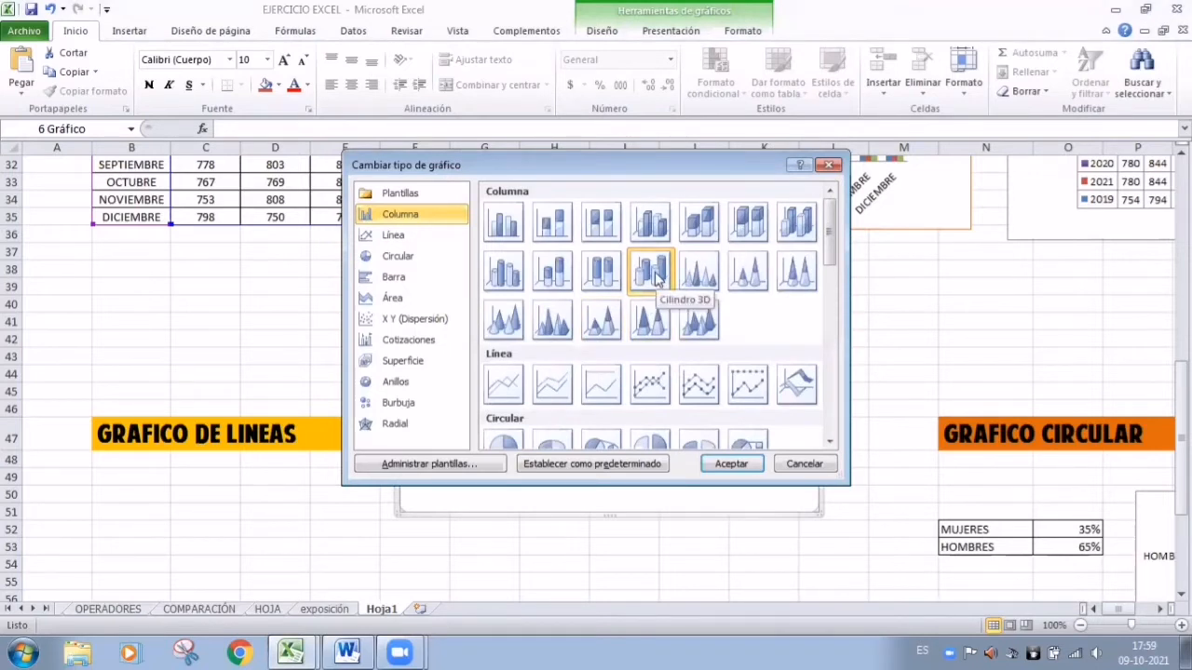
left_click(552, 232)
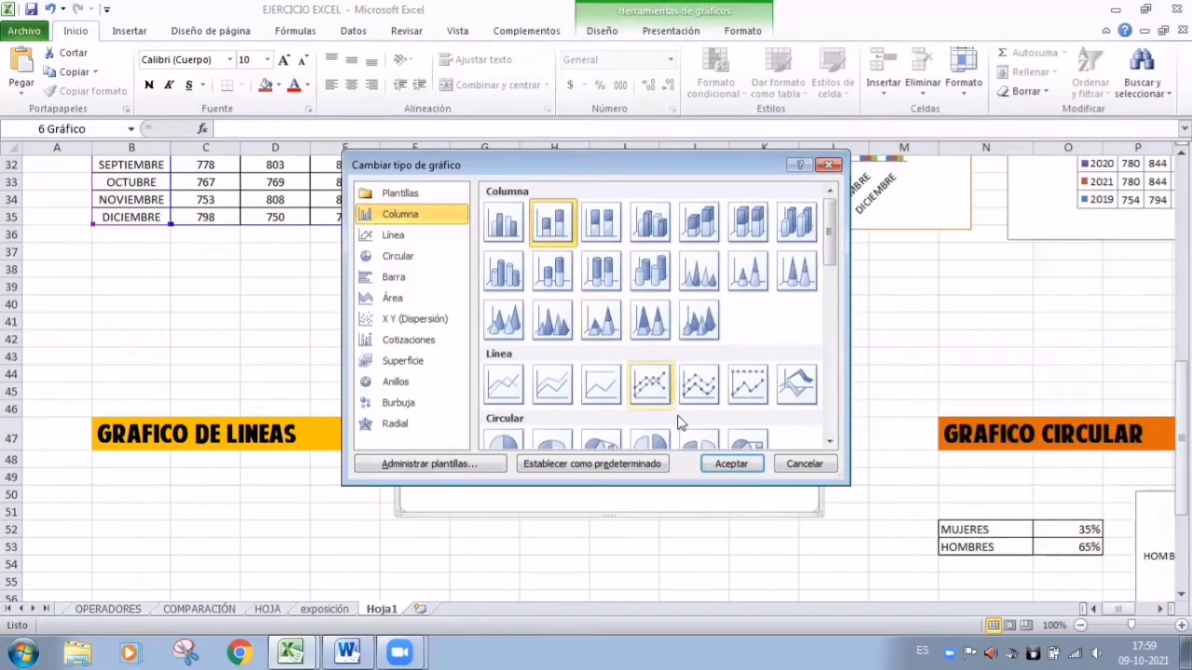
left_click(725, 465)
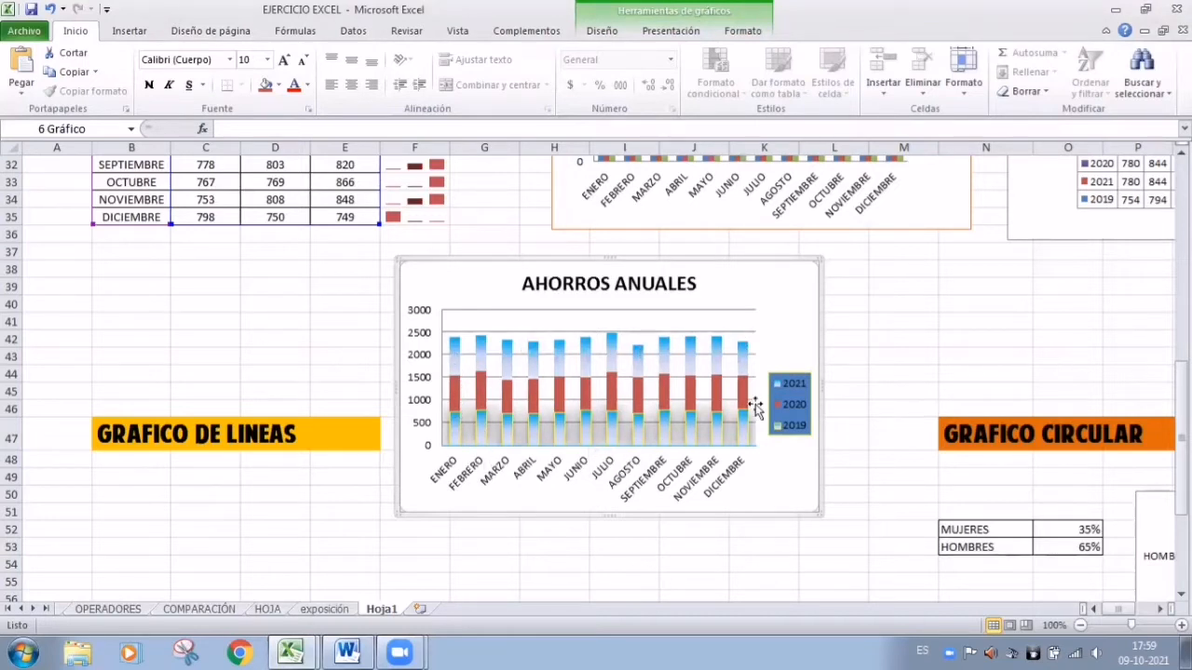
- Enlarge the sheet to 130 % and examine the monthly values of the stacked 2019, 2020 and 2021 series
left_click(1180, 626)
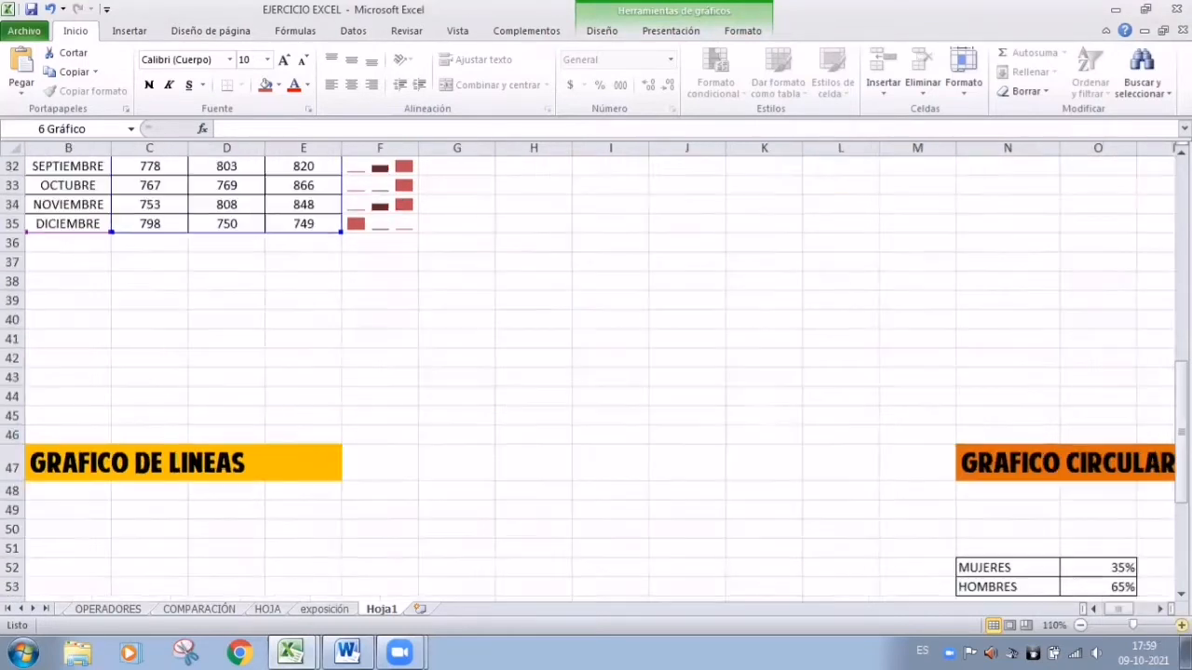
left_click(1181, 626)
left_click(1181, 626)
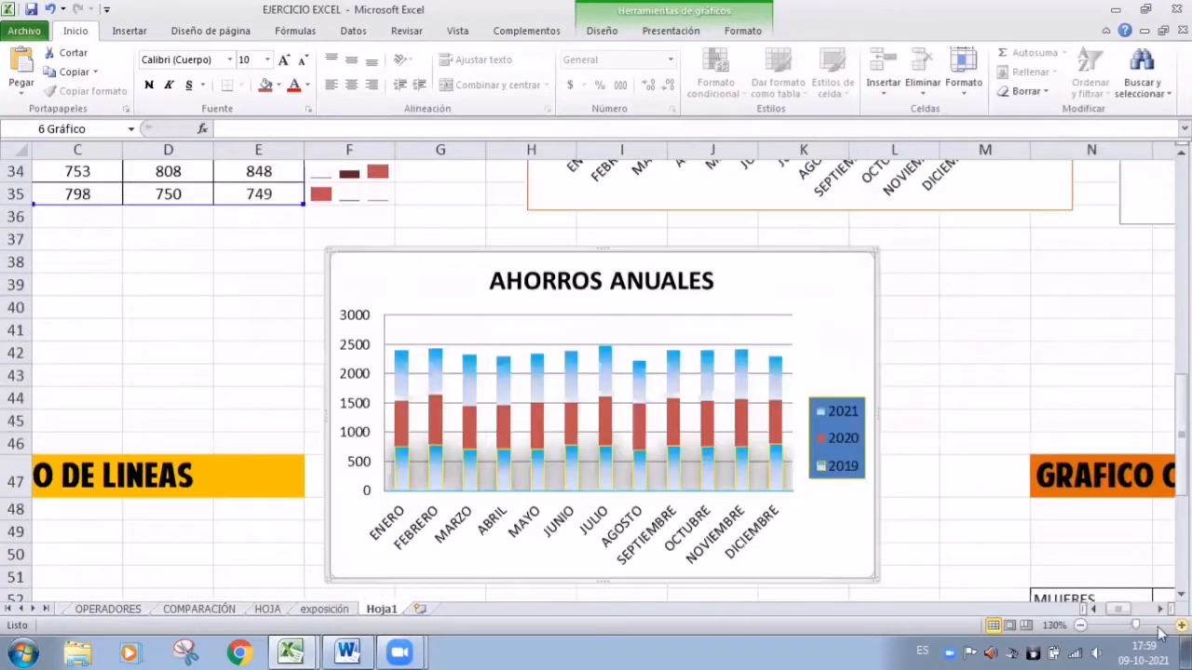
scroll(927, 528, "down", 1)
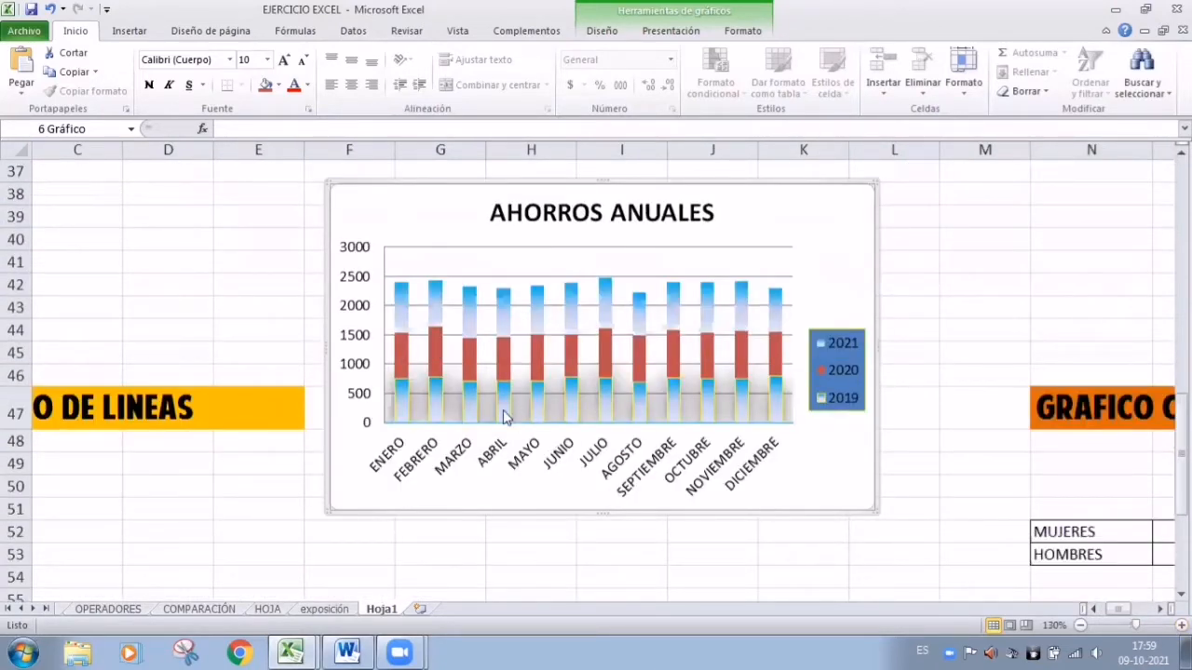
mouse_move(503, 416)
mouse_move(603, 287)
mouse_move(752, 322)
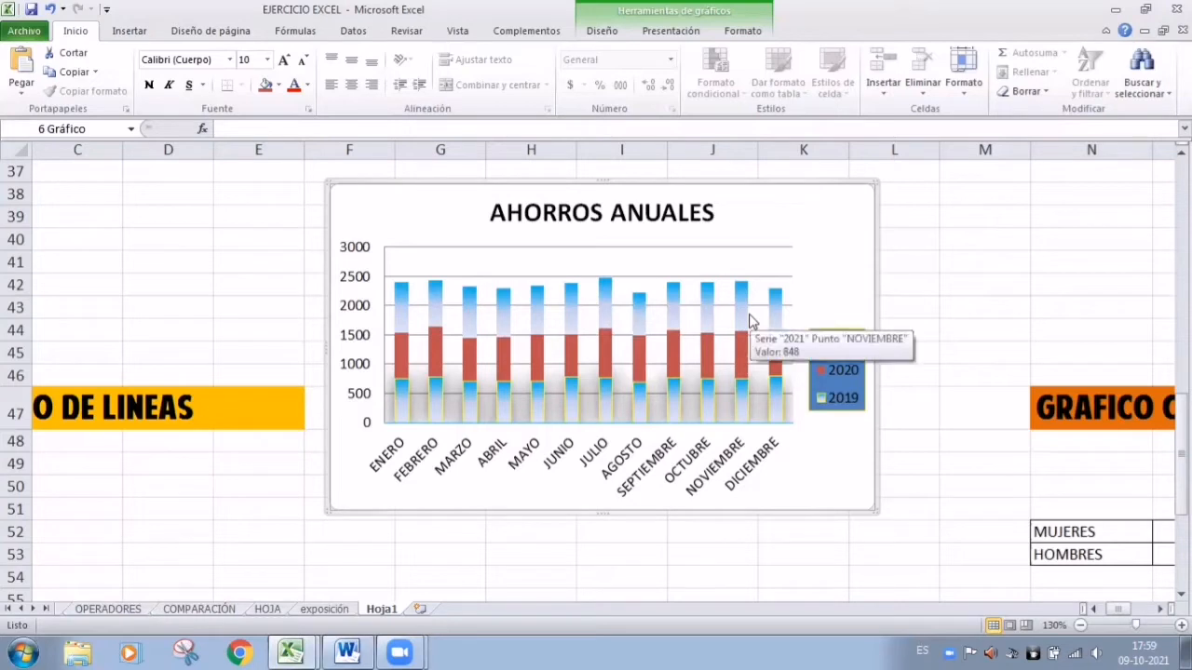
mouse_move(573, 351)
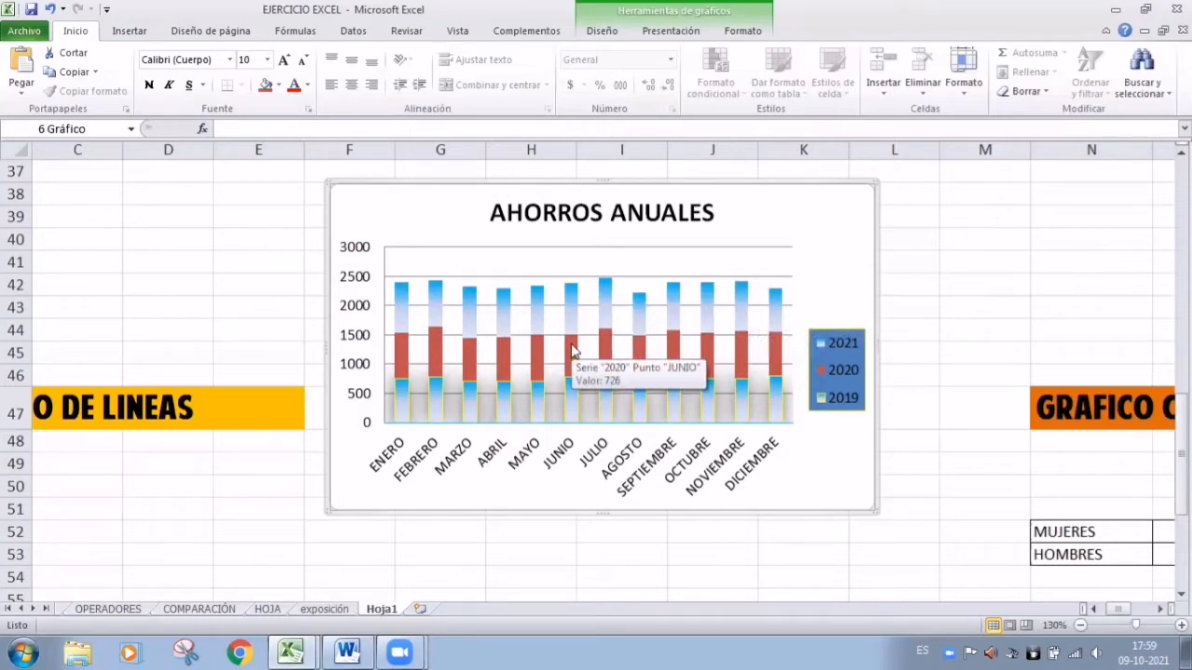
- For the 2021 series, try a 37 % series overlap, return it to 100 %, and set the gap width to 95 %
left_click(566, 312)
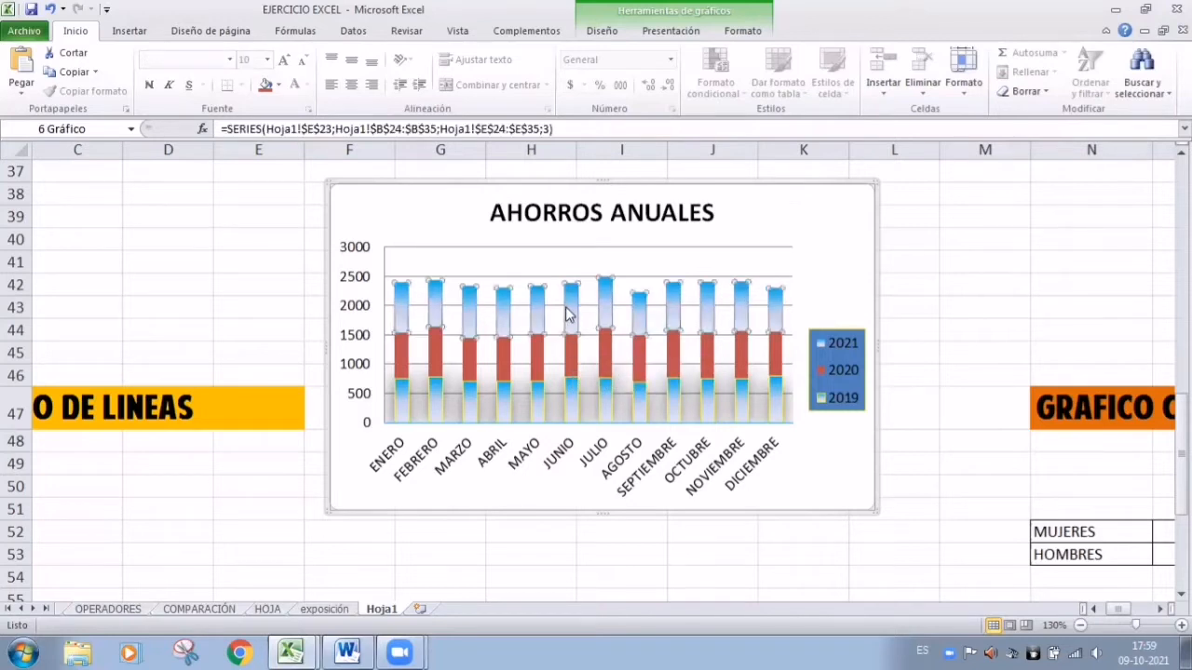
right_click(566, 312)
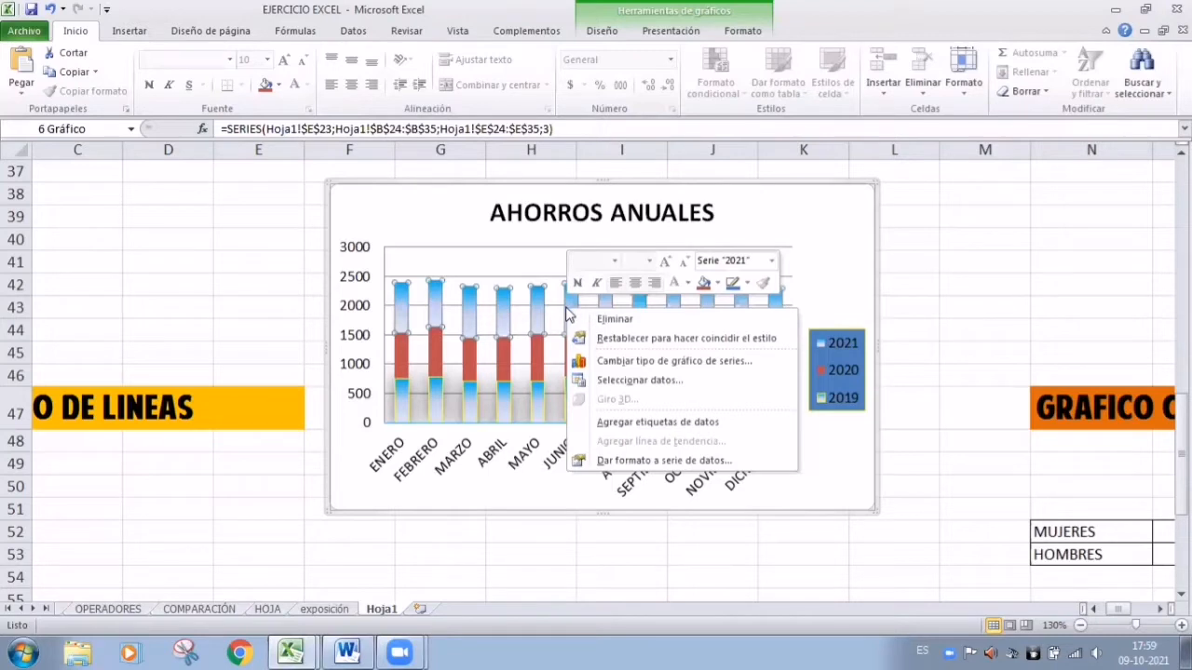
left_click(654, 462)
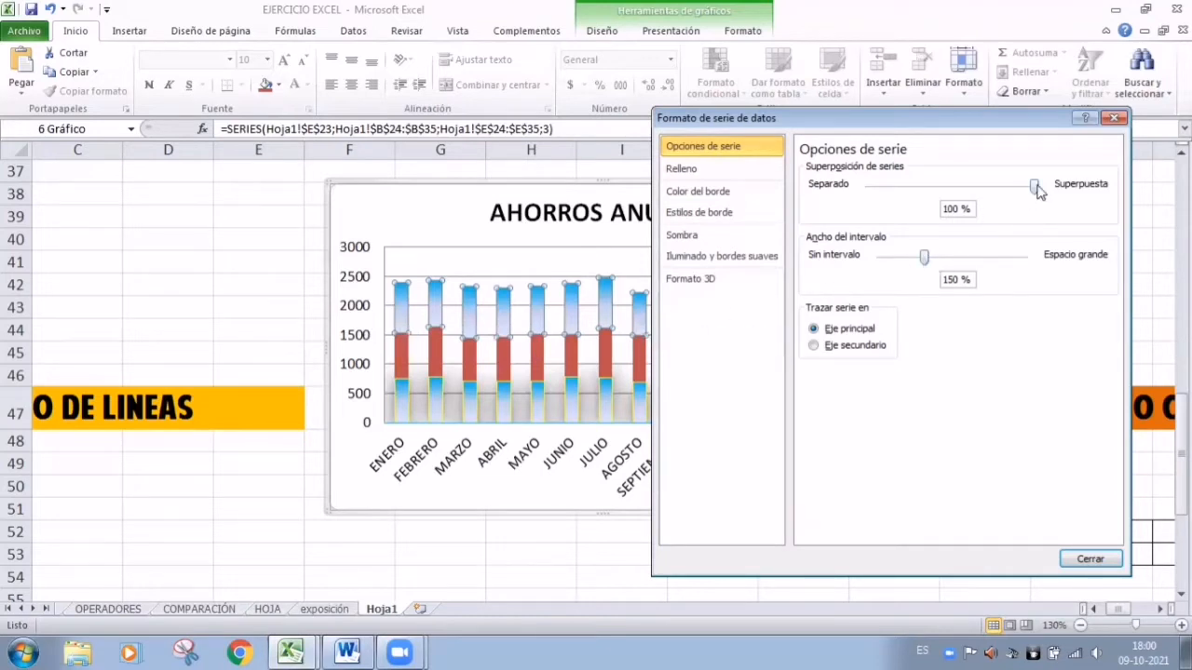
mouse_move(1038, 188)
left_mouse_down()
mouse_move(918, 194)
mouse_move(1047, 188)
left_mouse_up()
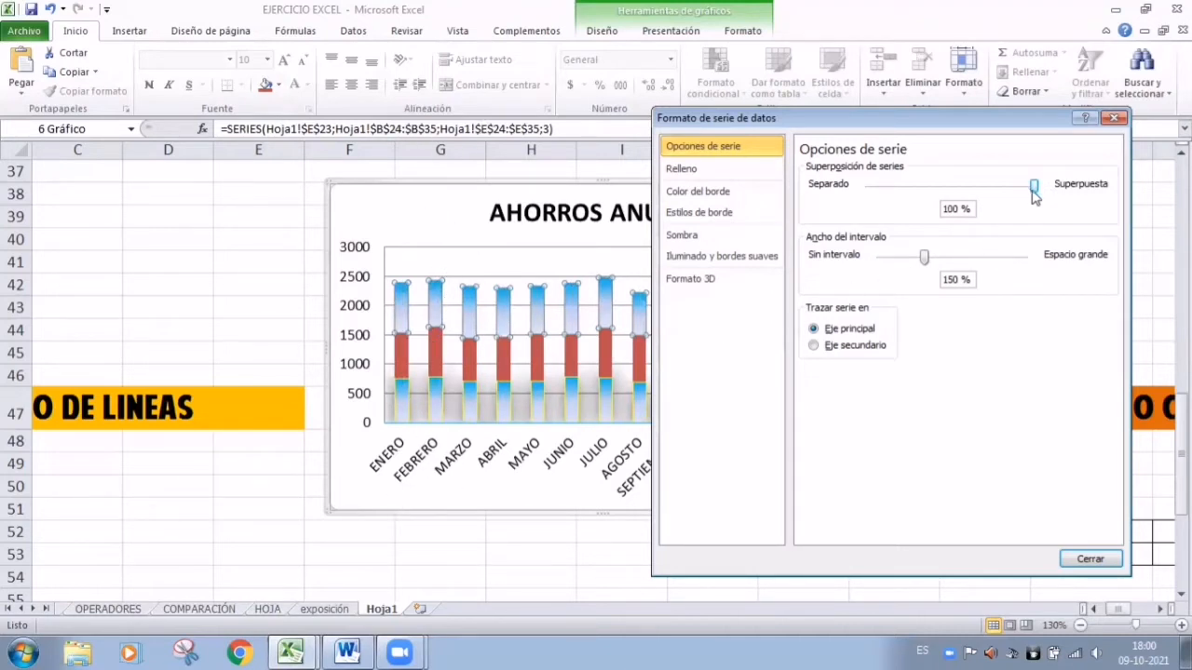
left_click_drag(1033, 189, 982, 189)
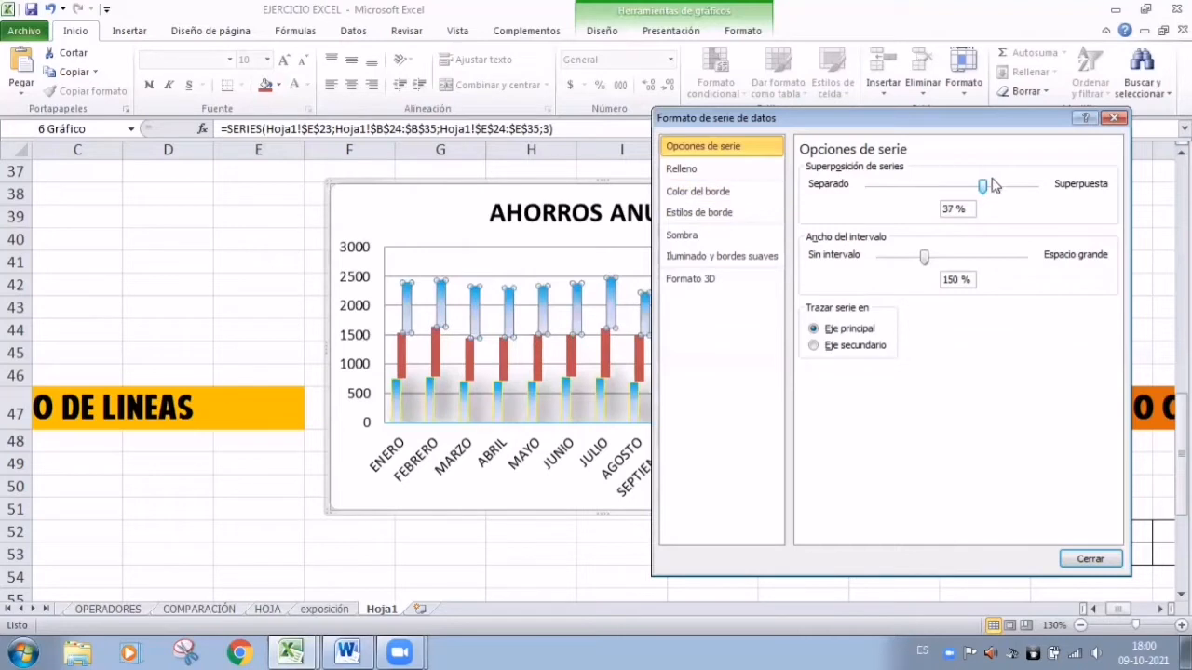
left_click_drag(985, 196, 1051, 189)
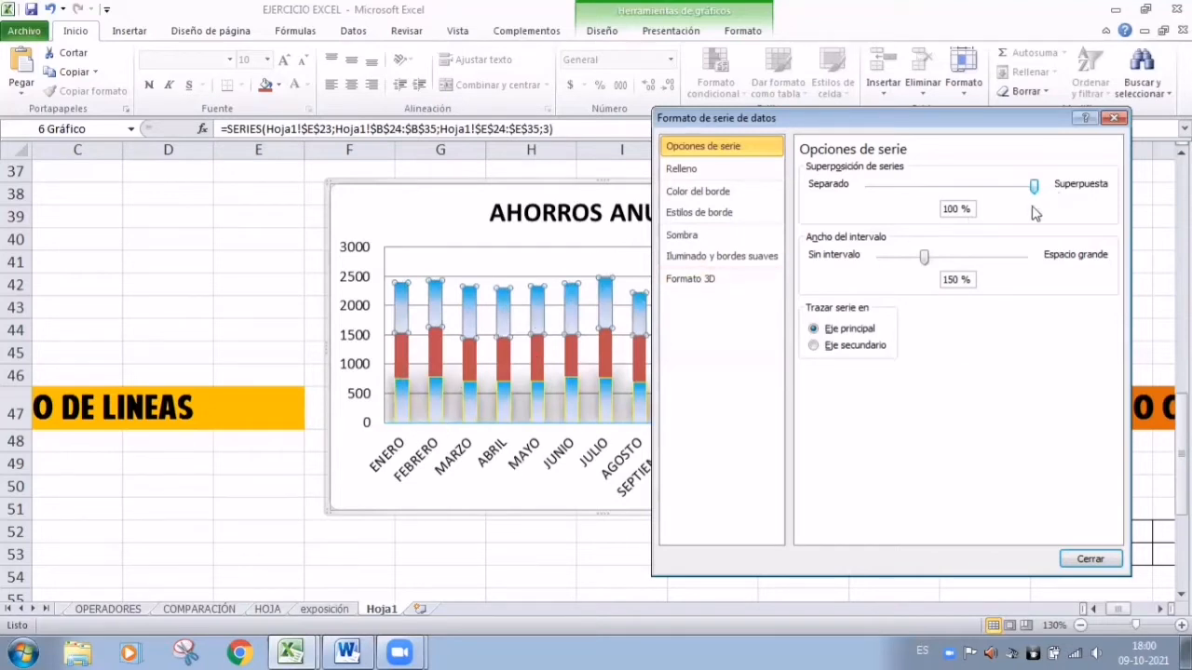
left_click_drag(923, 266, 900, 267)
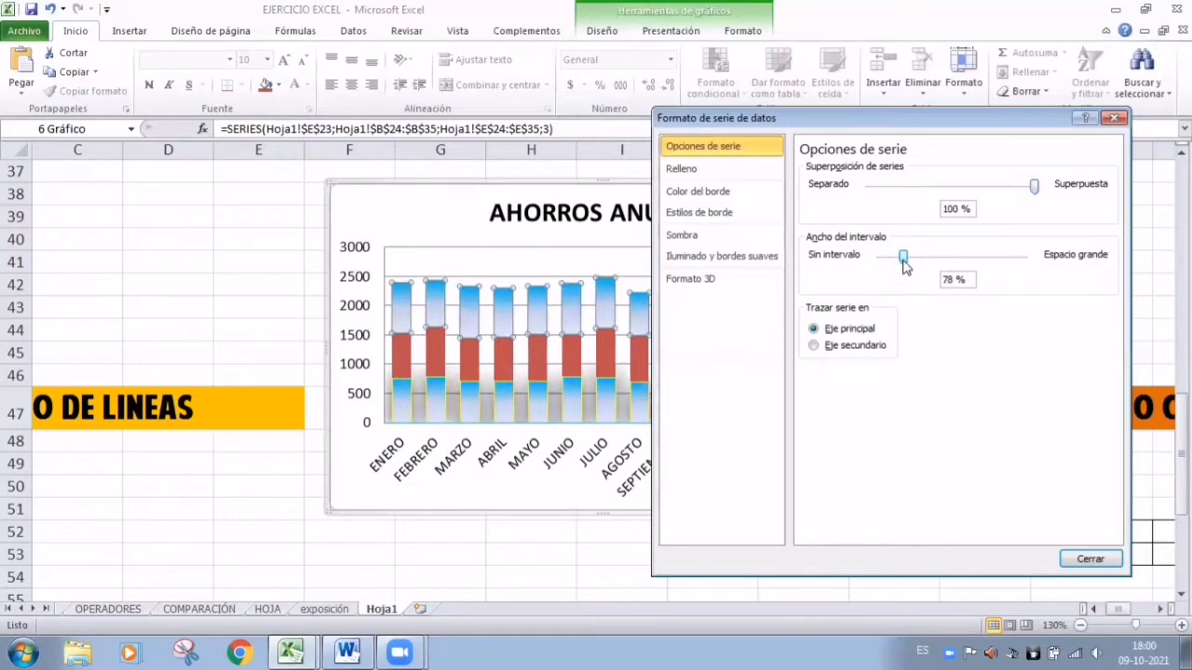
mouse_move(902, 266)
left_mouse_down()
mouse_move(1011, 266)
mouse_move(889, 270)
mouse_move(912, 268)
left_mouse_up()
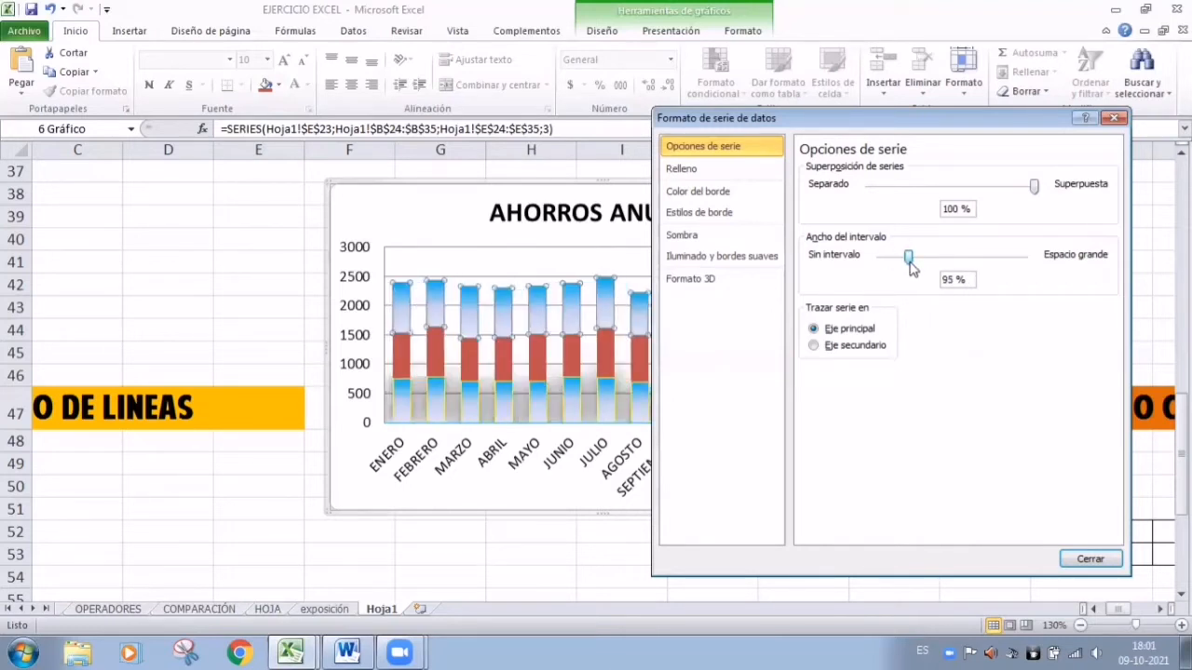
- Give the 2021 series a solid yellow border at 0 % transparency with a compound double line of unequal thickness
left_click(694, 194)
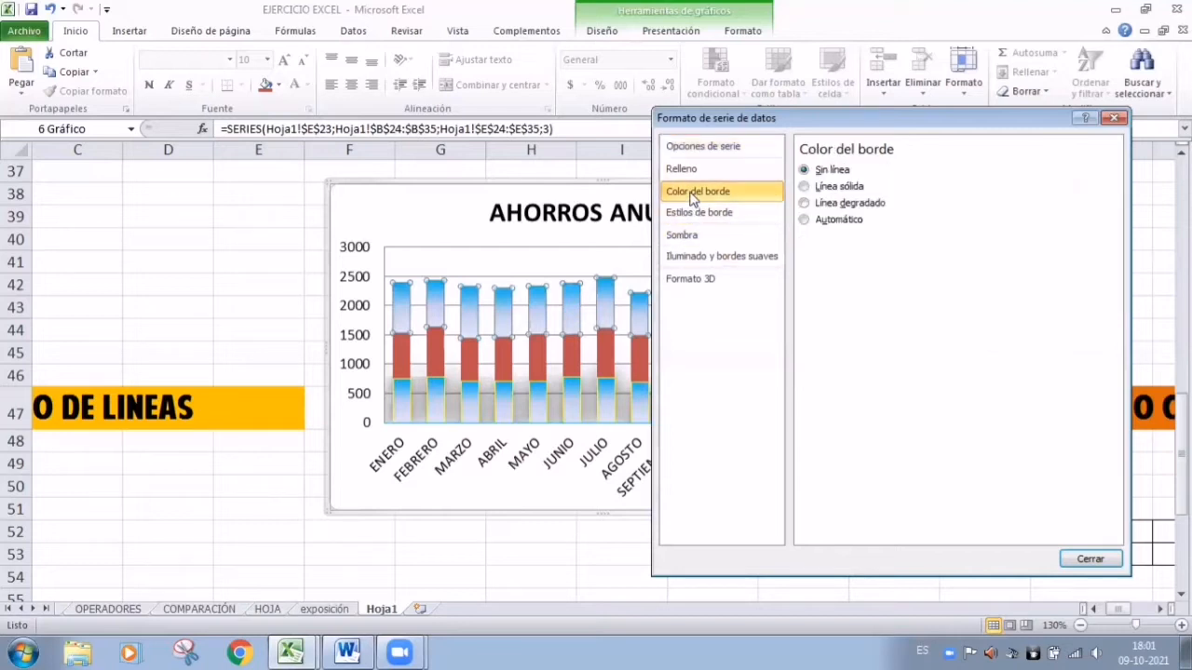
left_click(804, 187)
left_click(884, 246)
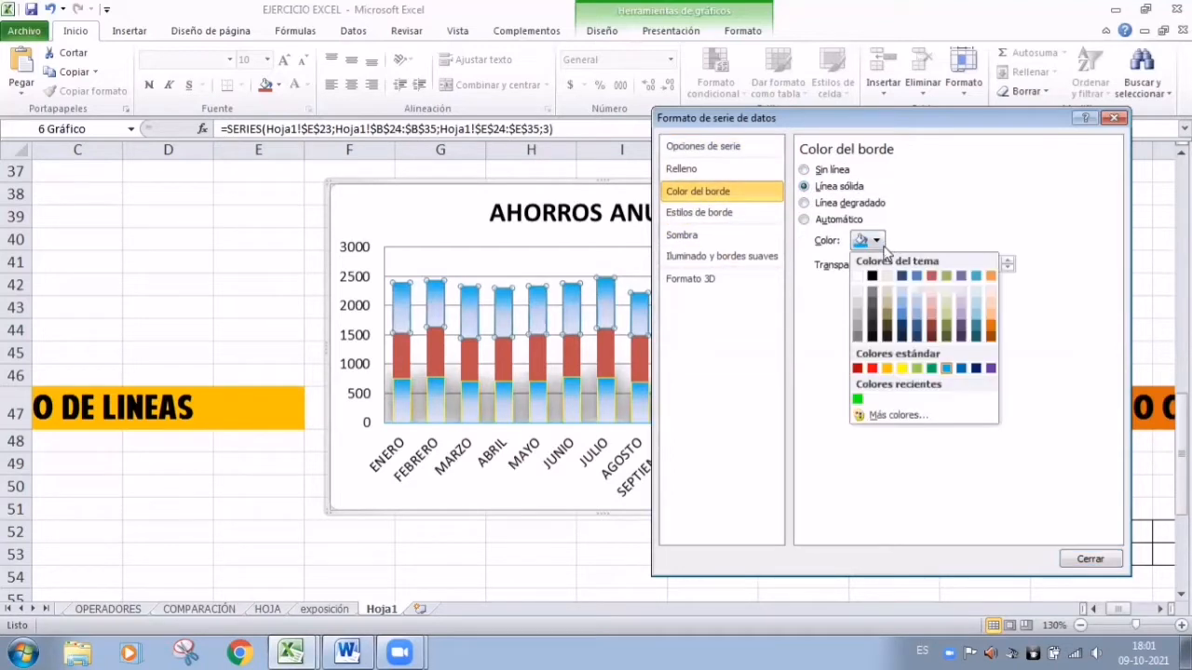
left_click(899, 371)
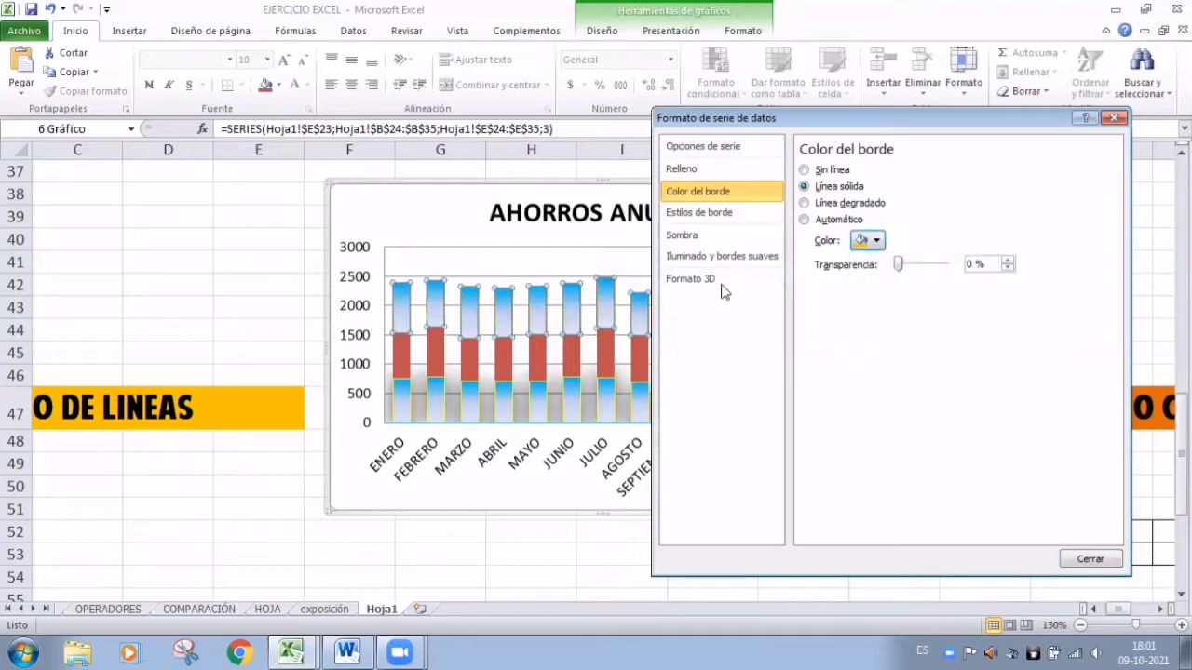
left_click(713, 216)
left_click(906, 193)
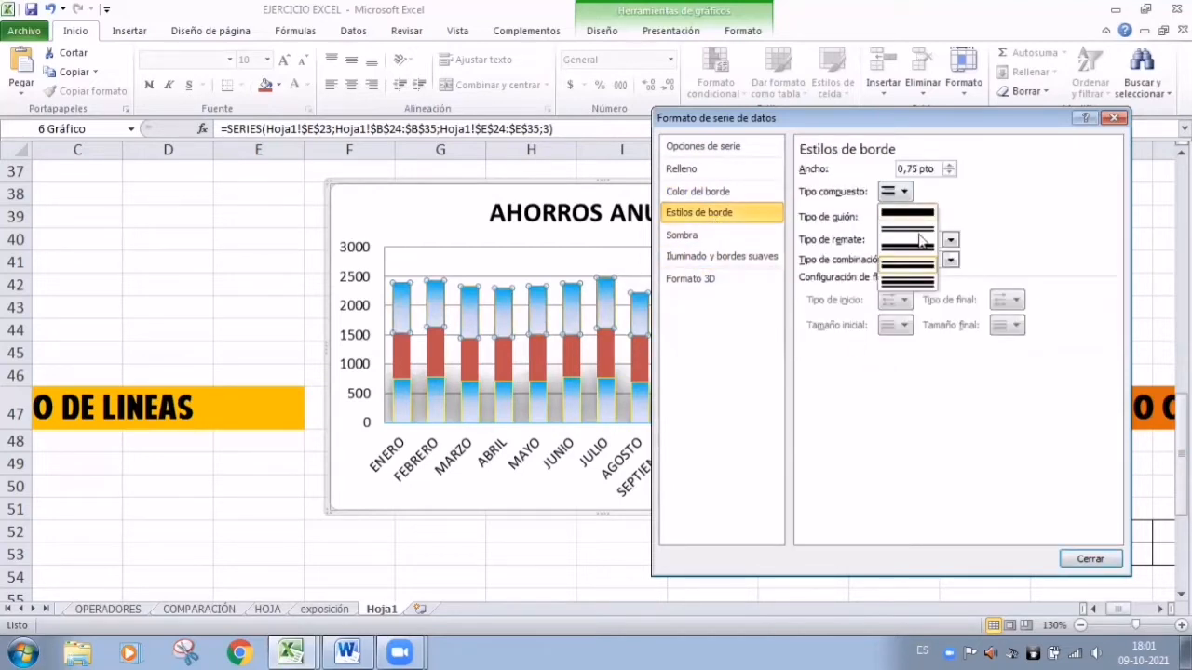
left_click(922, 250)
- Set the 2021 series shadow to 63 pt blur and 29 pt distance, close the formatting, and deselect the chart
left_click(726, 236)
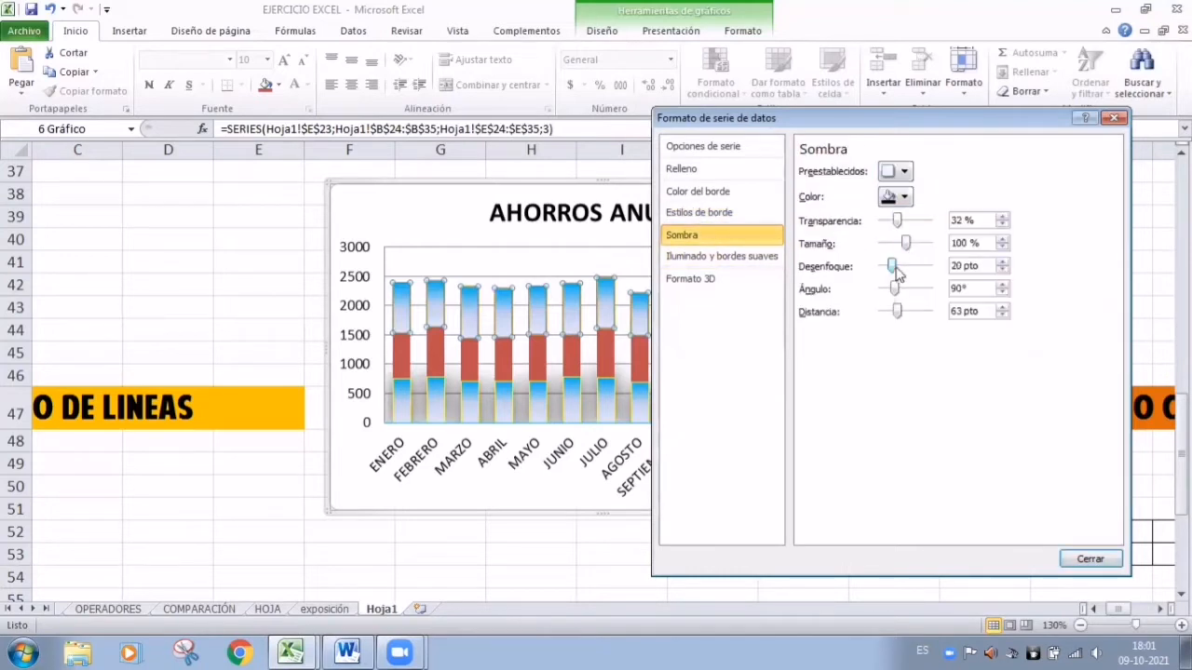
mouse_move(892, 266)
left_mouse_down()
mouse_move(930, 267)
mouse_move(911, 267)
left_mouse_up()
mouse_move(898, 311)
left_mouse_down()
mouse_move(907, 314)
mouse_move(890, 313)
left_mouse_up()
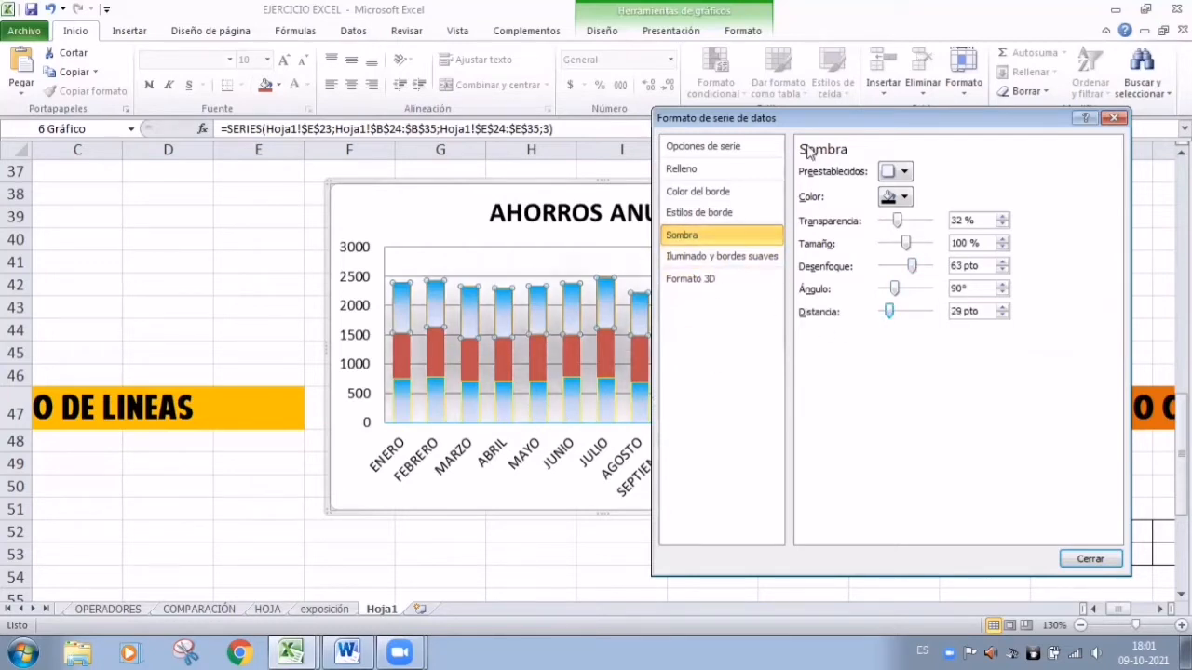
left_click(1115, 119)
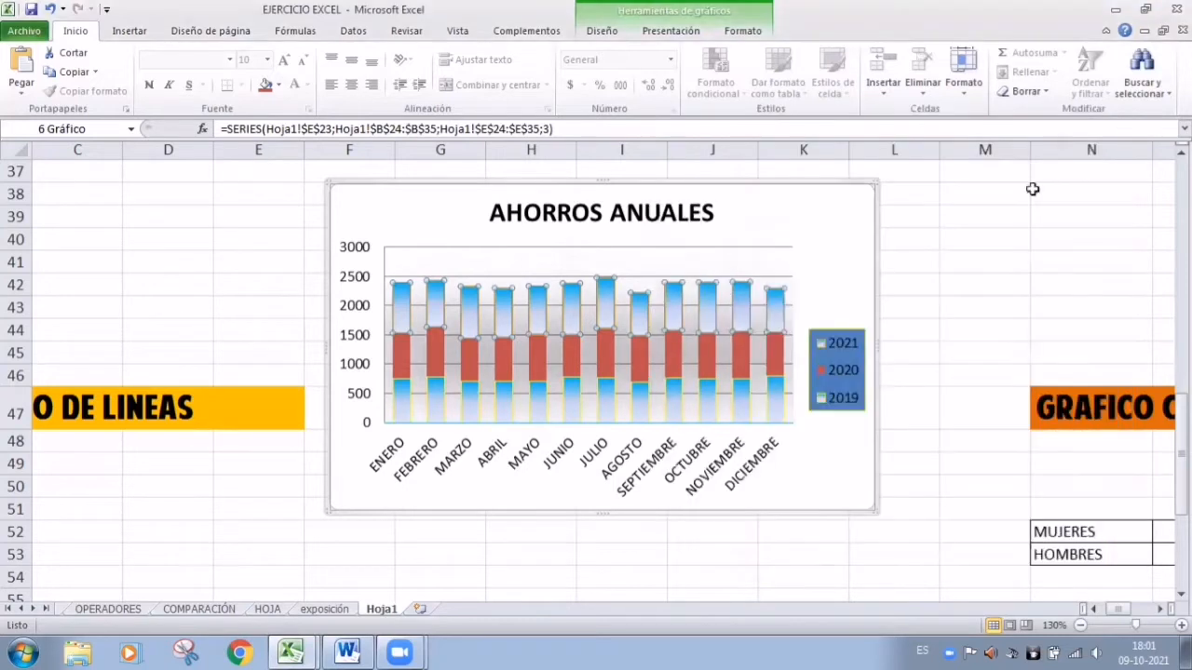
left_click(900, 395)
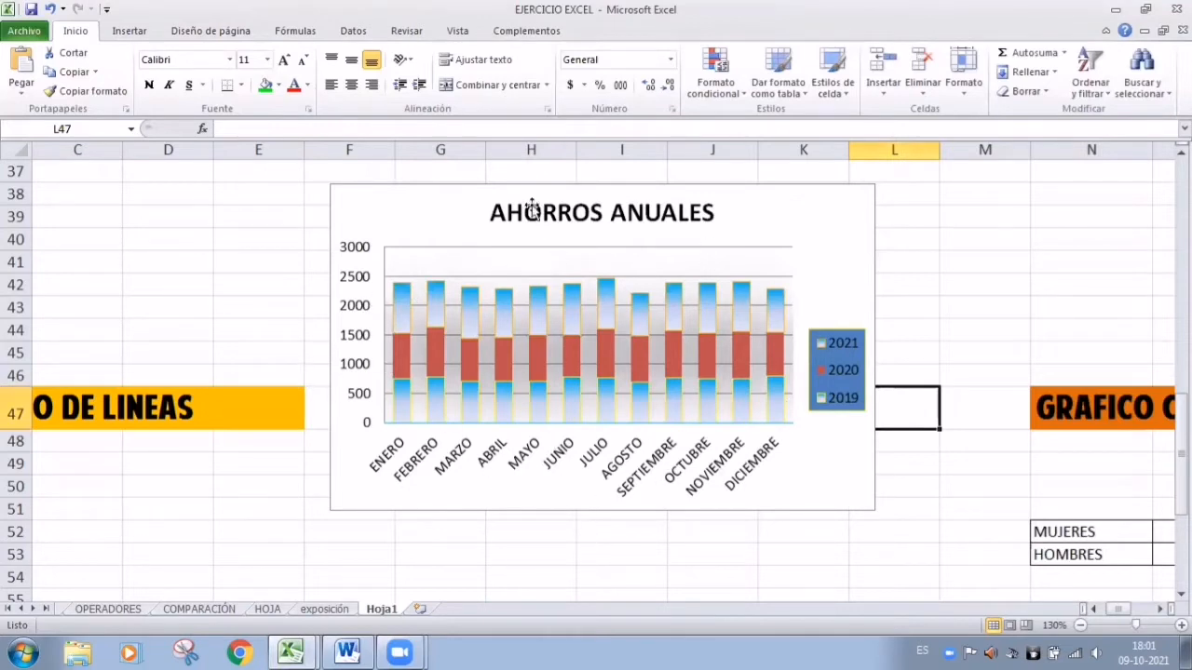
- Try the AHORROS ANUALES legend at Inferior, Superior, Hacia la derecha and Hacia la izquierda, and set its position to Superior derecha
double_click(843, 374)
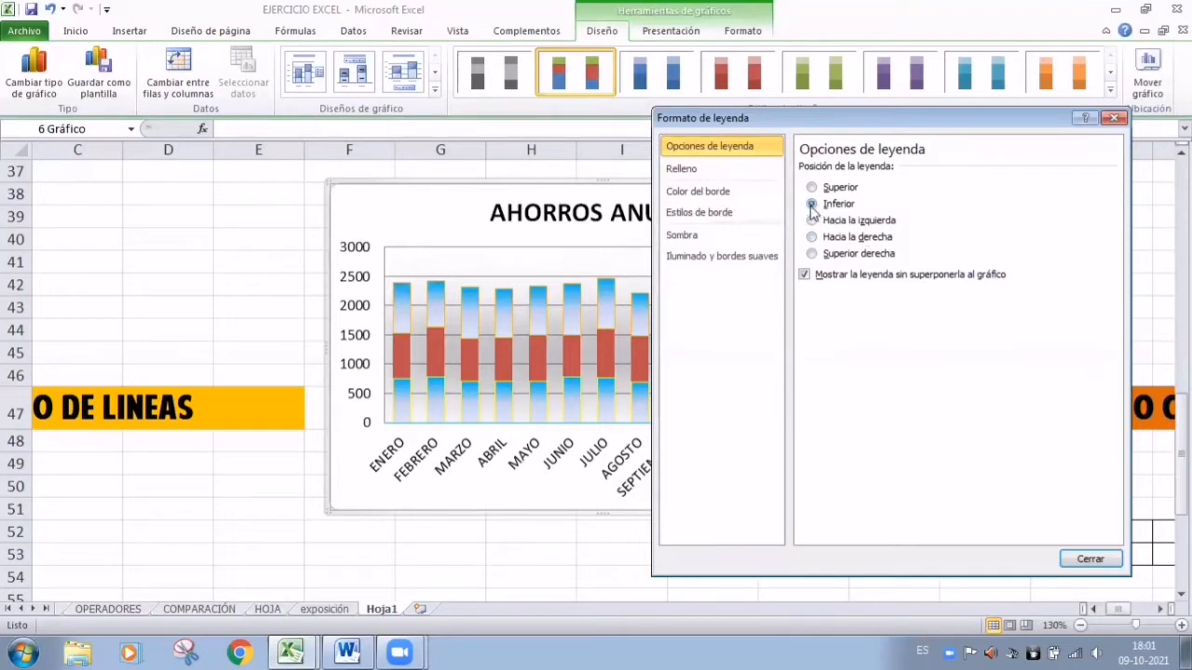
left_click(812, 205)
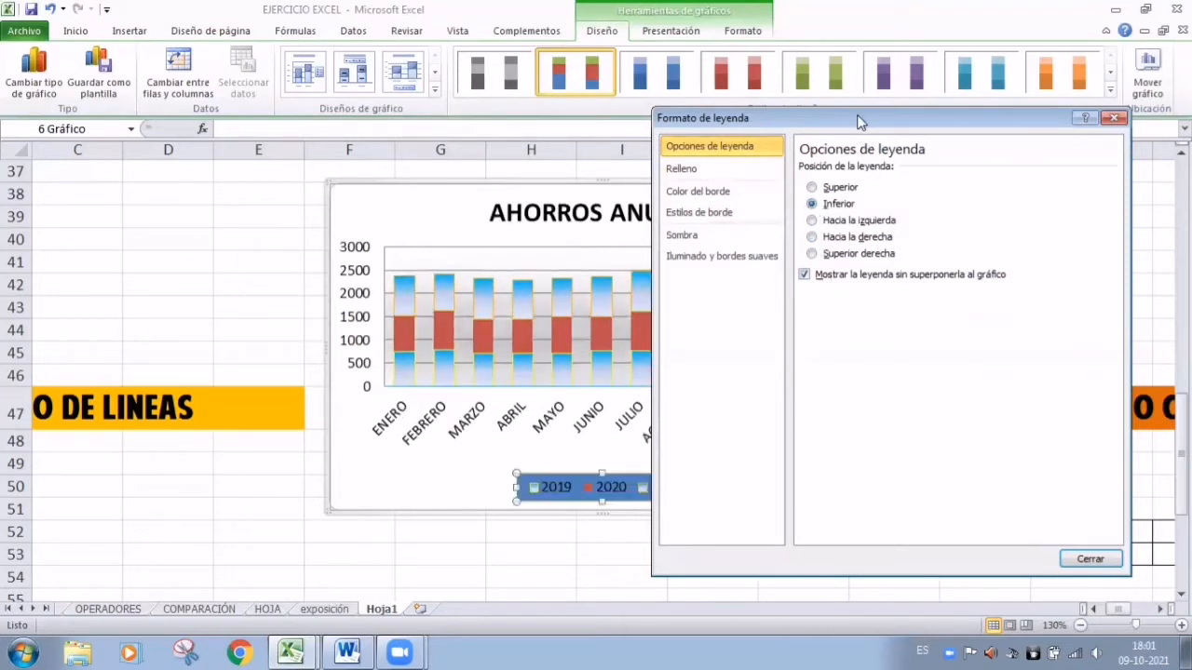
left_click_drag(859, 121, 1041, 120)
left_click(994, 187)
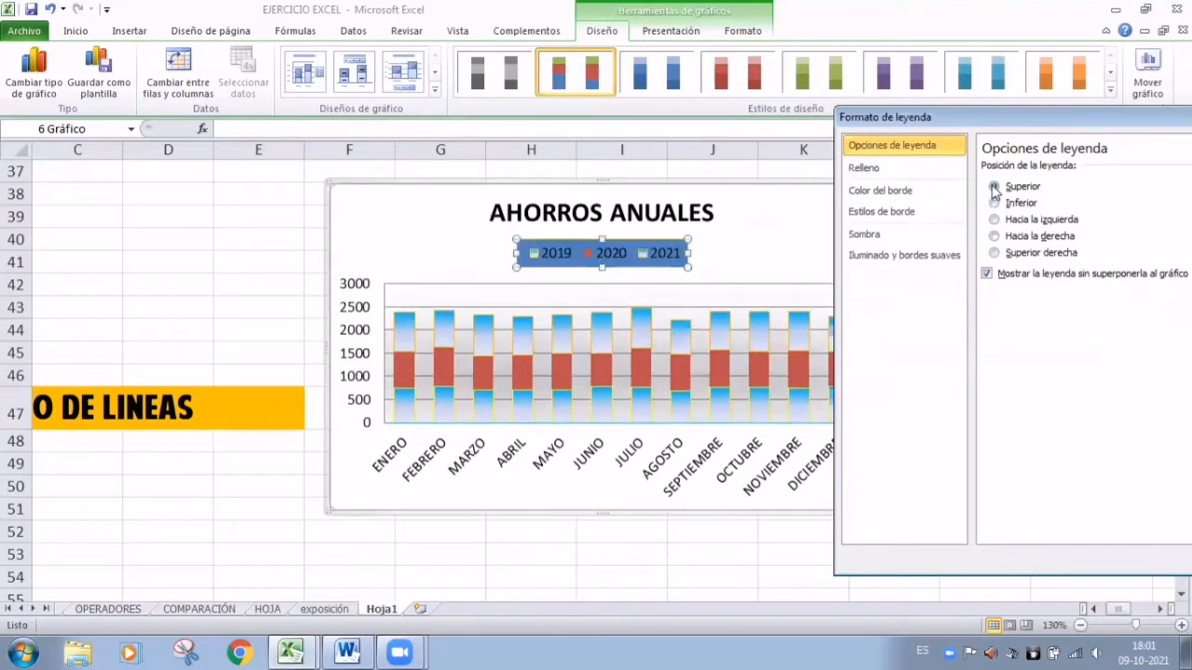
left_click(994, 236)
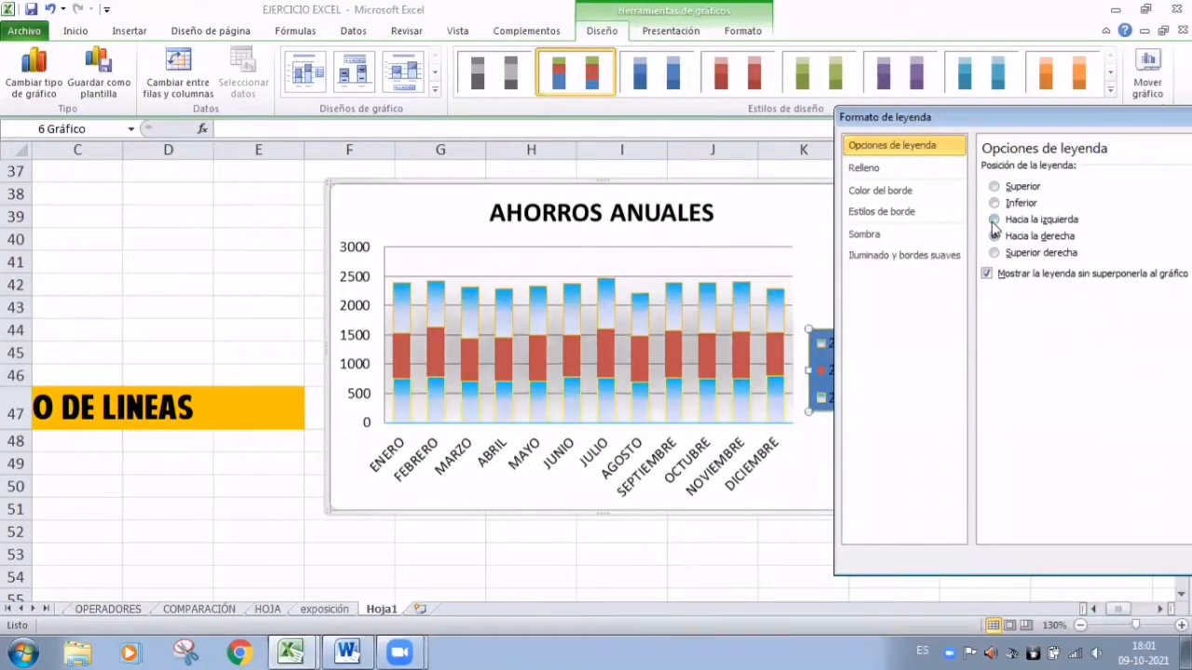
left_click(993, 221)
left_click(994, 253)
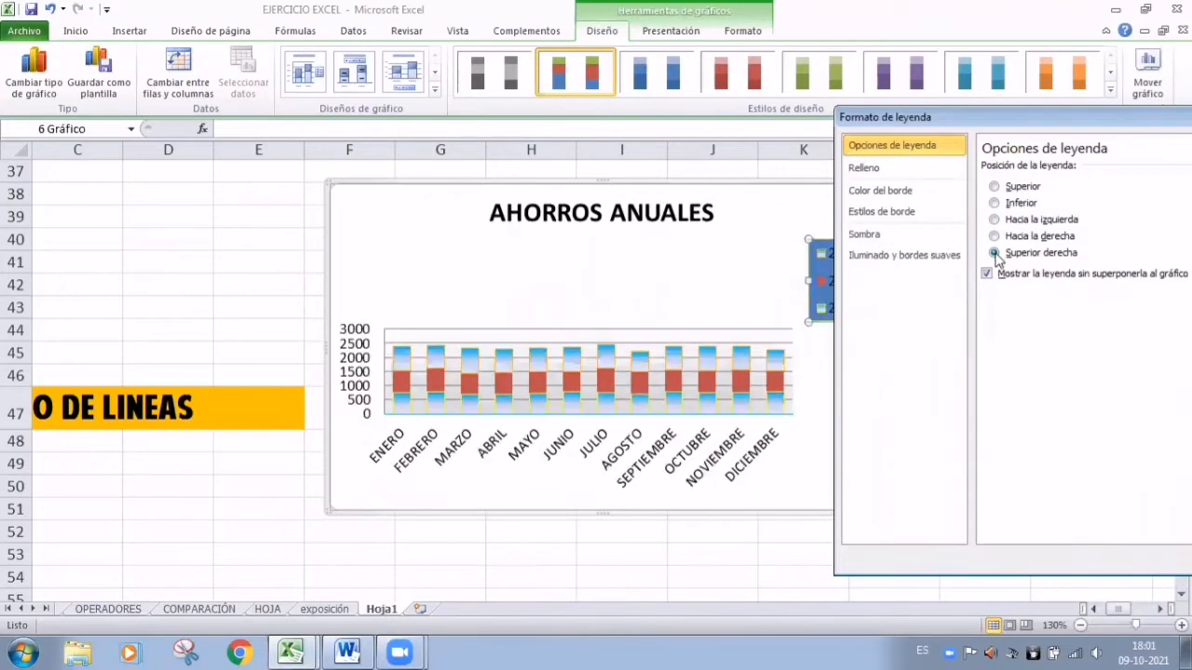
left_click_drag(992, 124, 1099, 134)
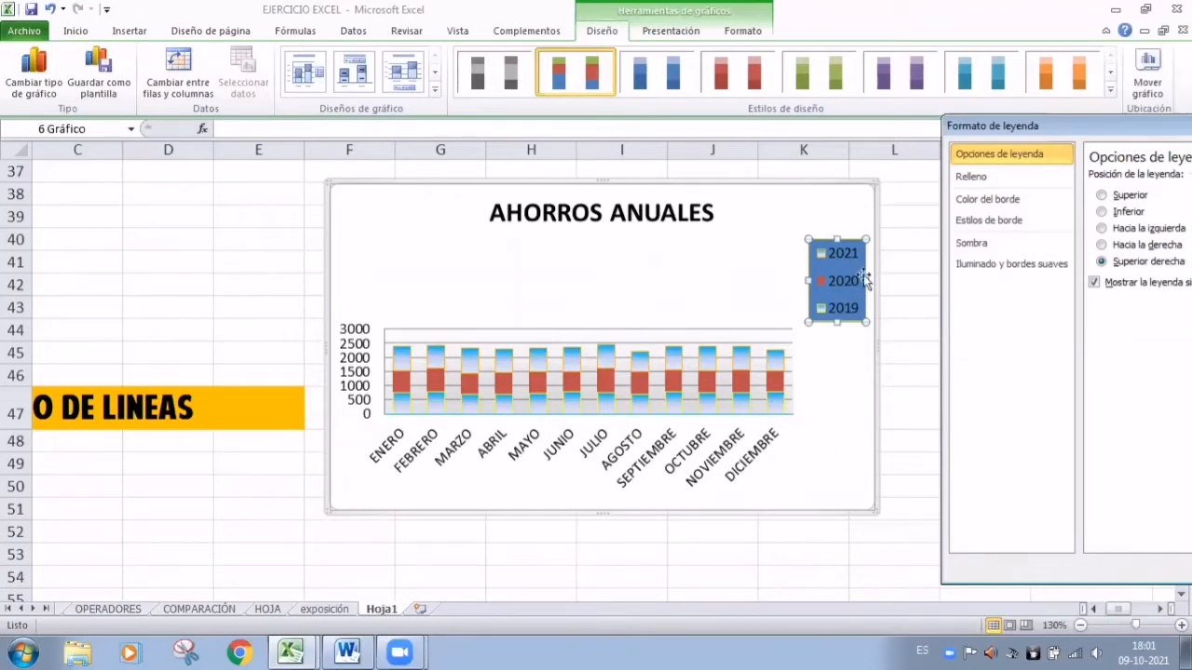
- Give the legend a solid yellow fill and look over its border colour and border style settings
left_click(970, 179)
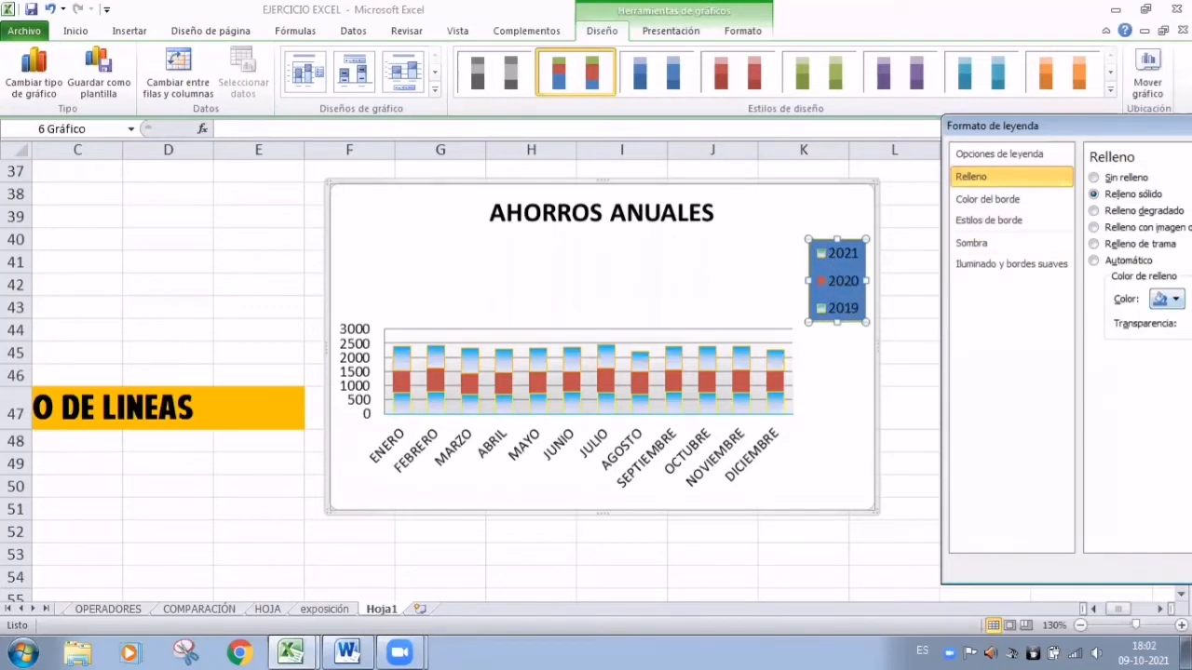
left_click(1166, 298)
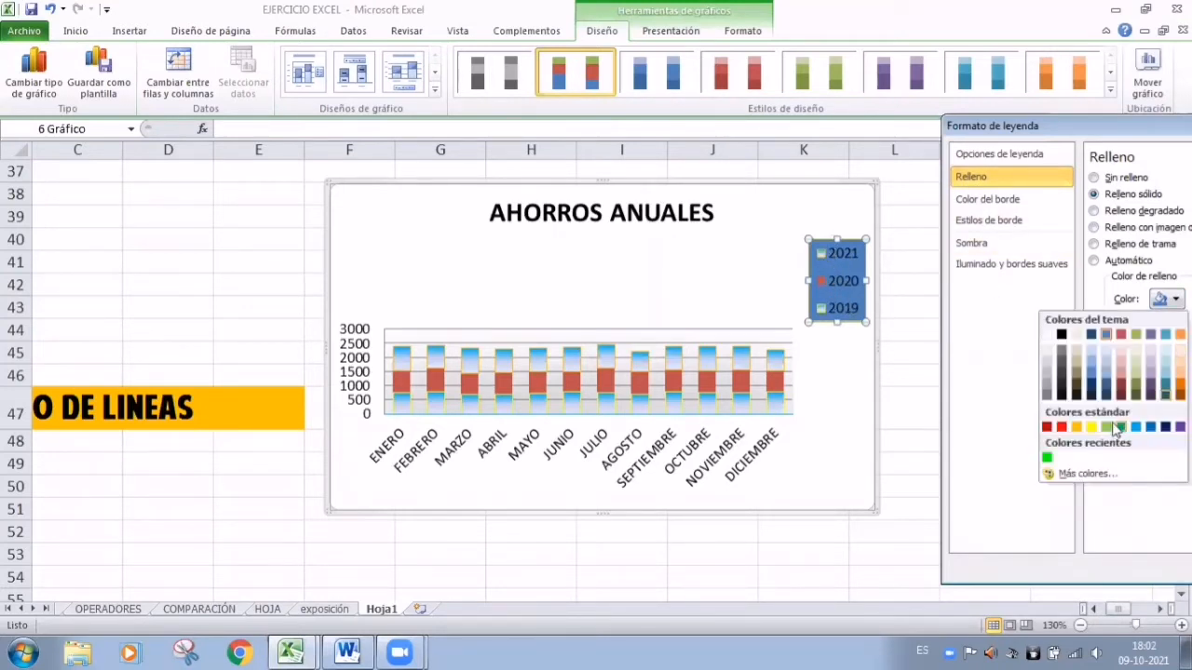
left_click(1090, 426)
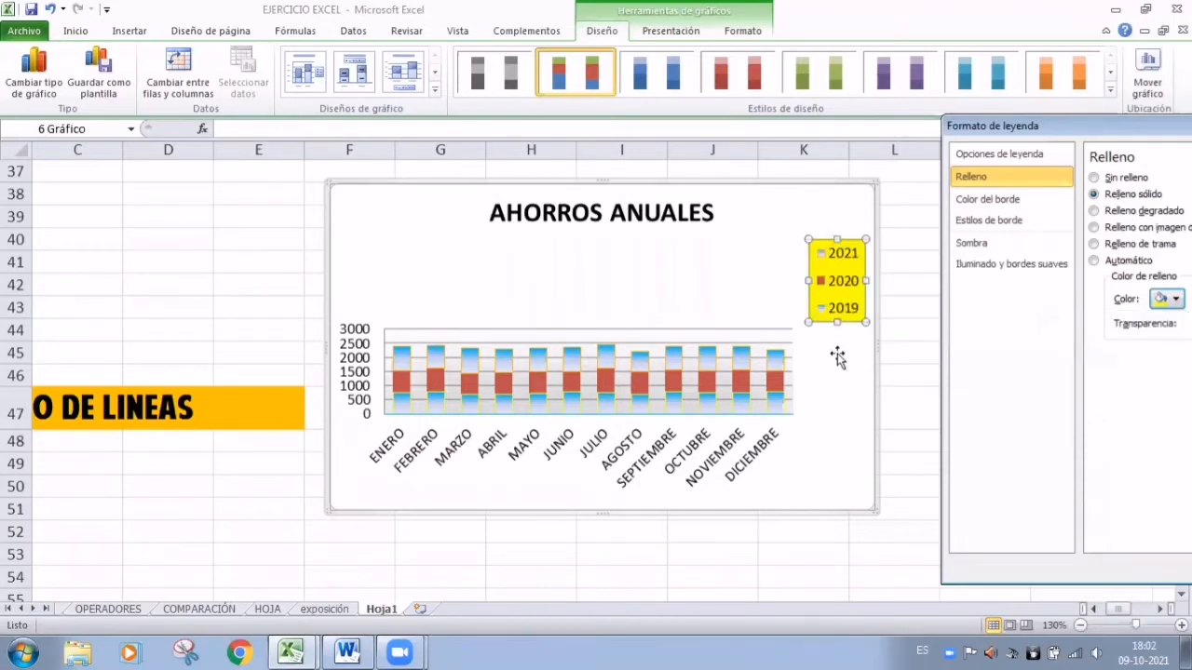
left_click(991, 200)
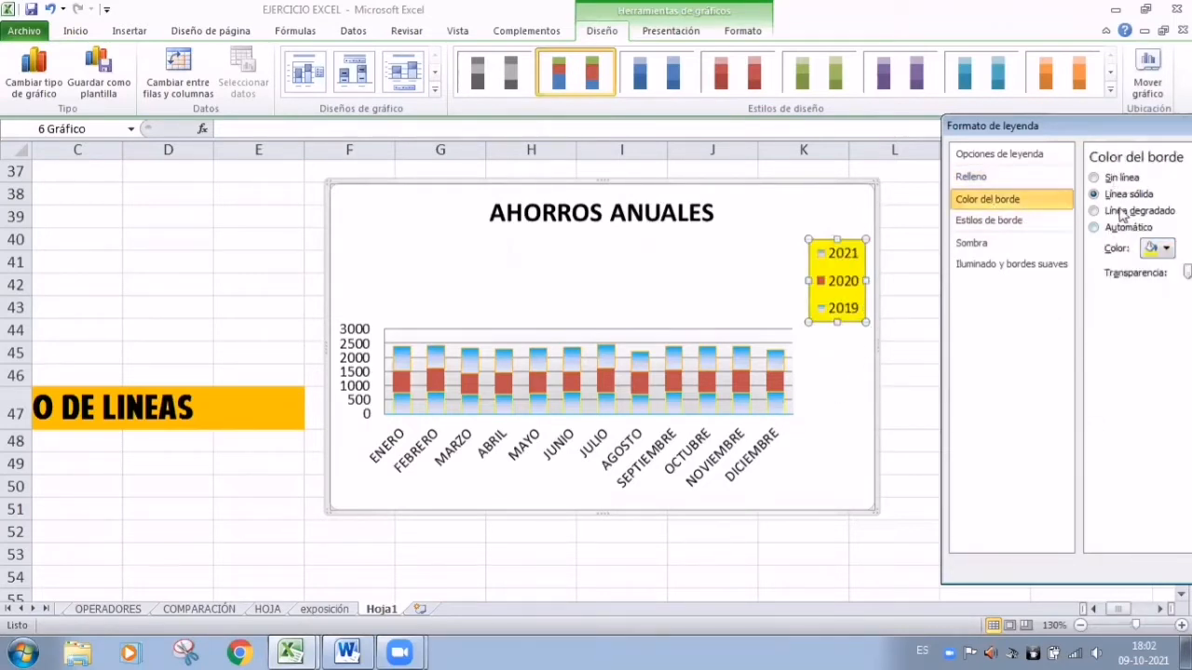
left_click(1008, 229)
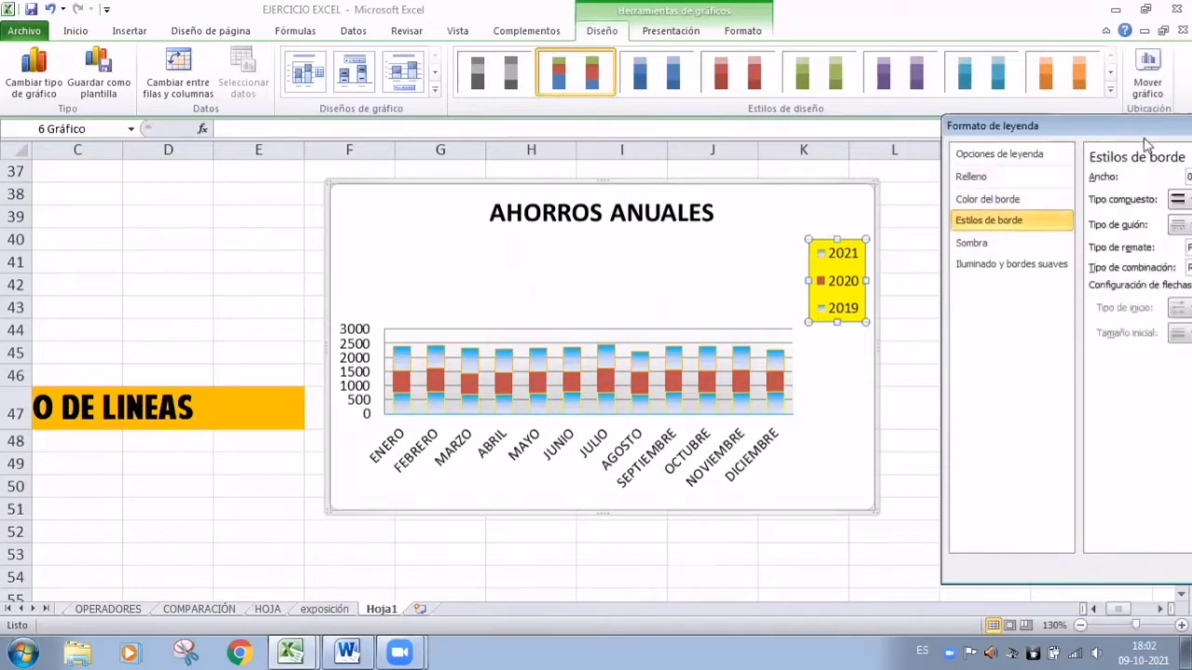
left_click_drag(1141, 138, 1065, 140)
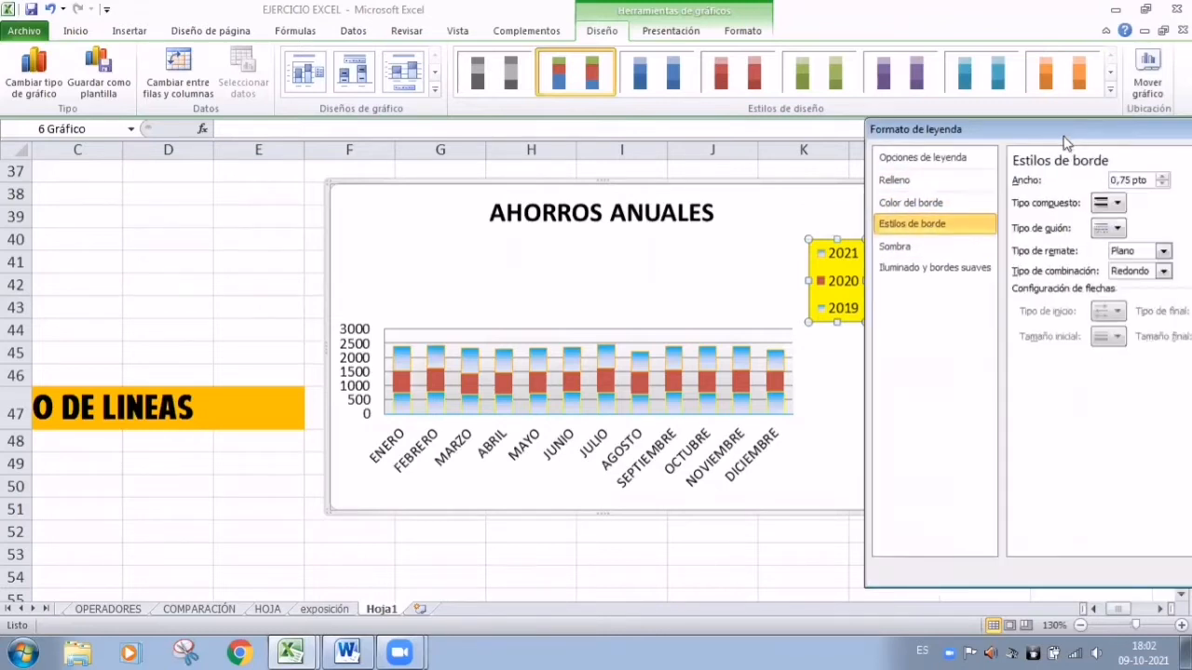
- Change the 2019 series from a gradient to a solid yellow fill
left_click(827, 434)
left_click(547, 410)
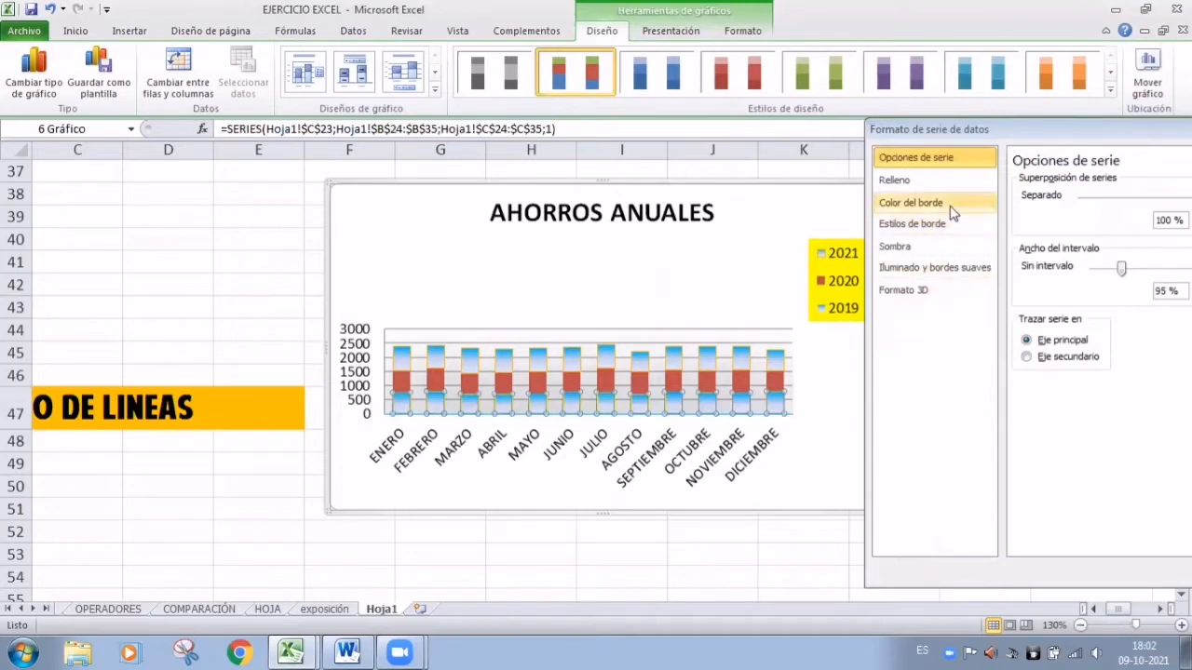
left_click(922, 186)
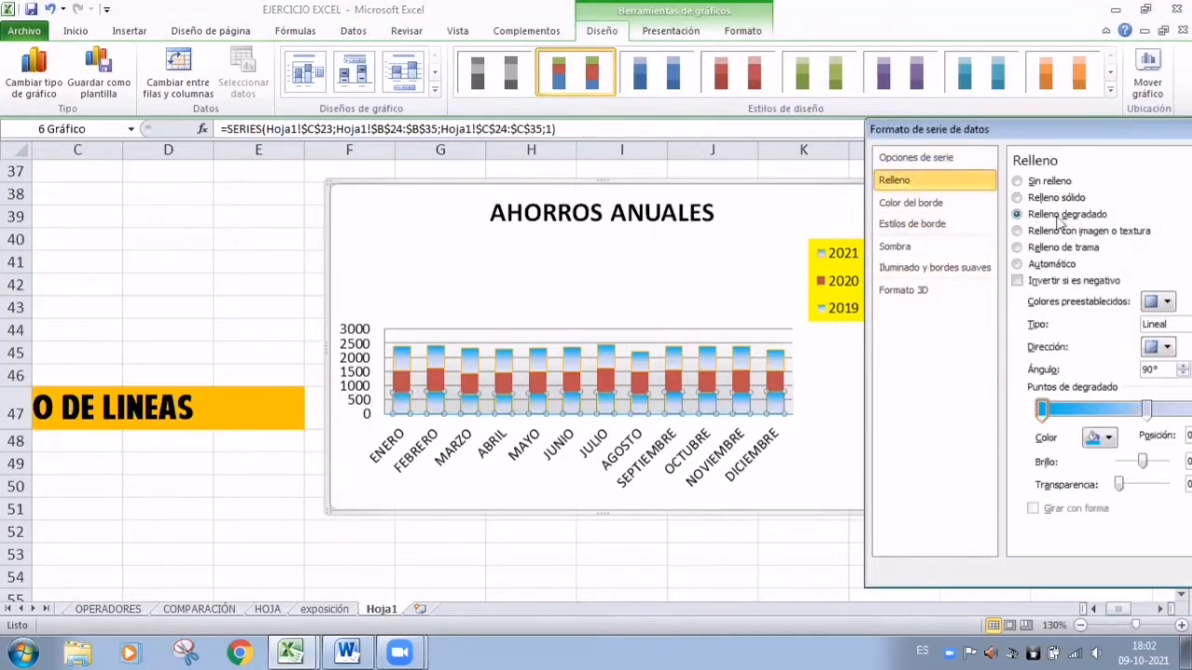
left_click(1017, 198)
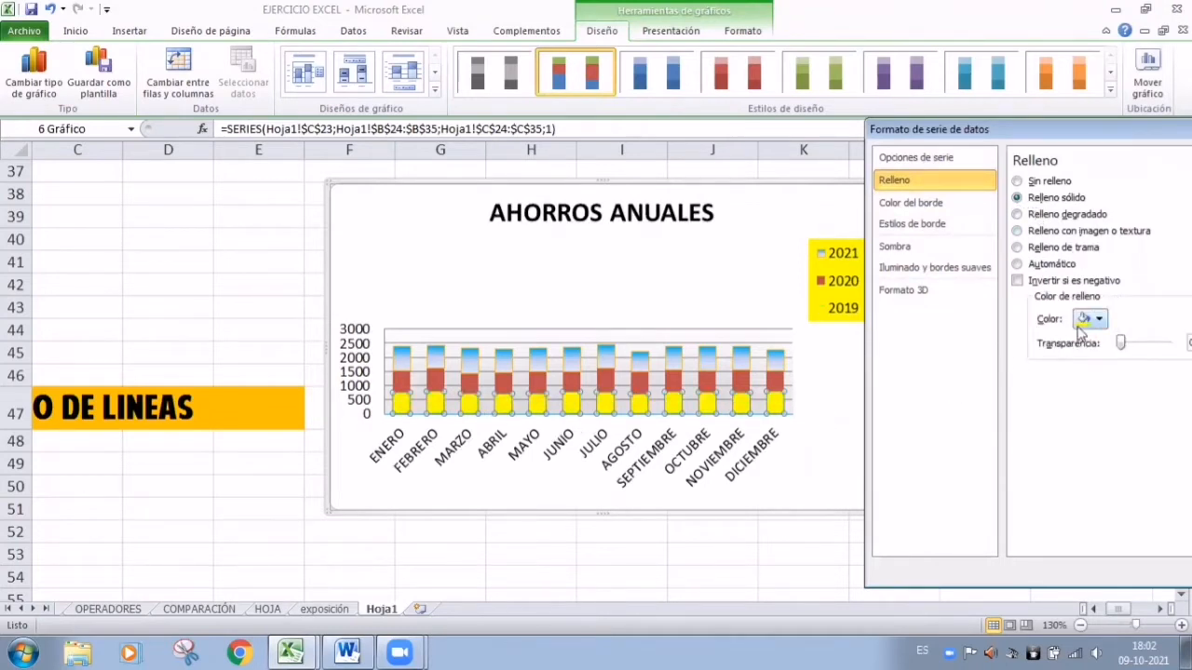
- Set the chart area's shadow size to 53 %, close the formatting, and deselect the chart
left_click(807, 453)
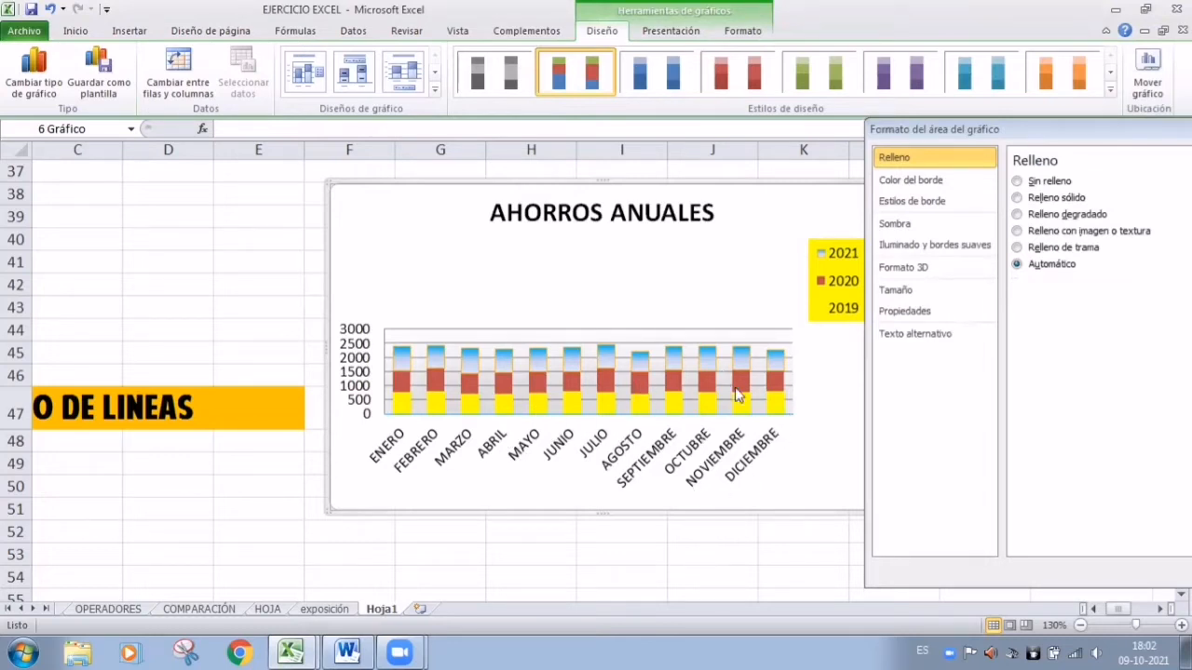
left_click(917, 226)
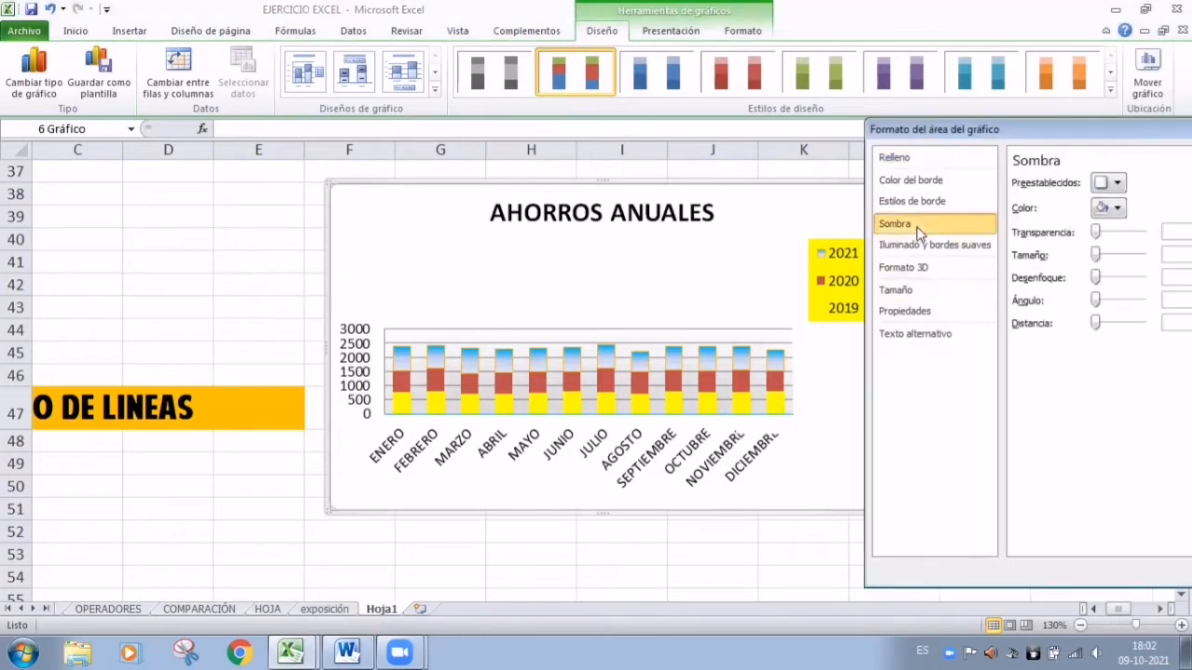
left_click(1113, 256)
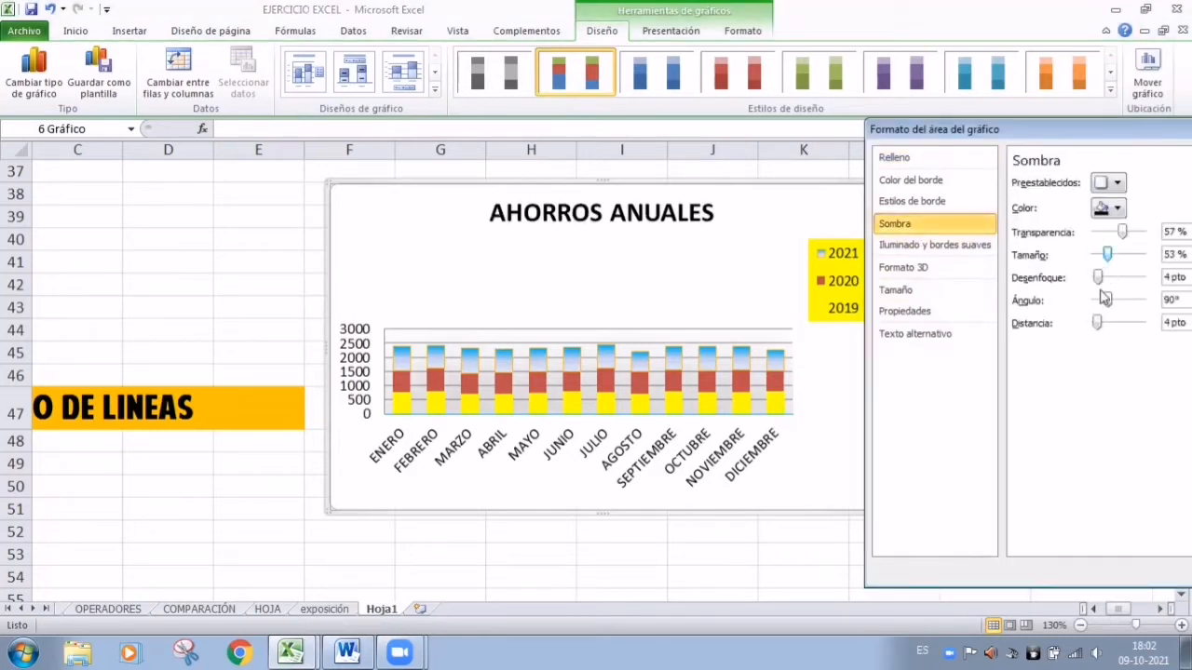
left_click(818, 532)
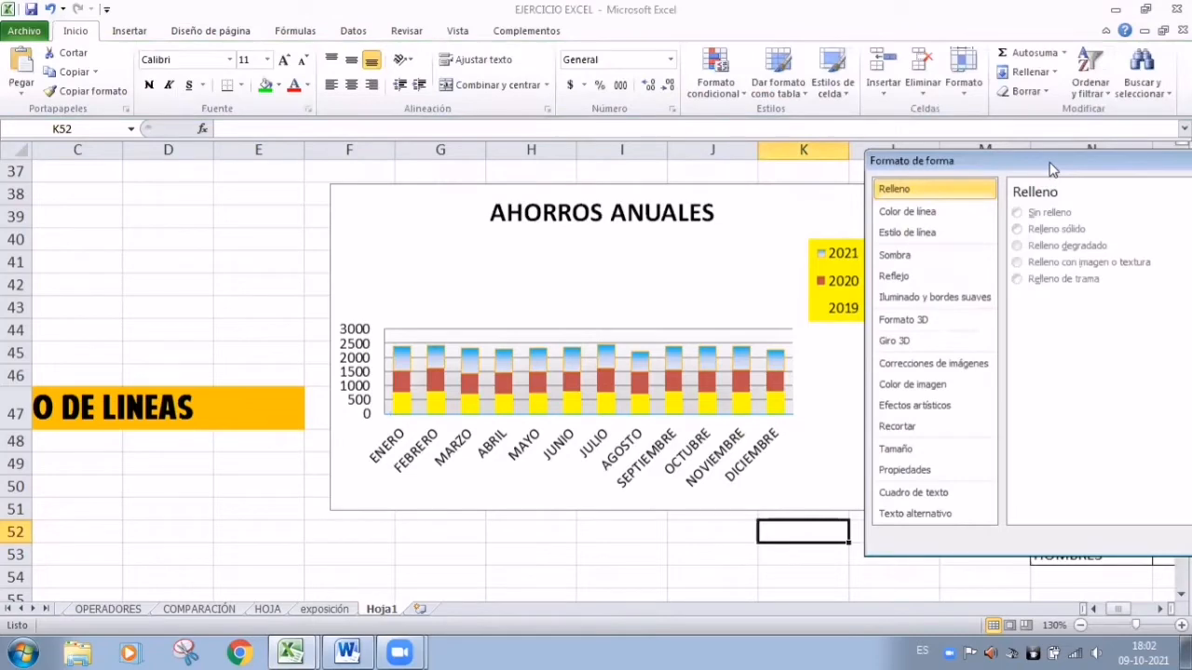
left_click(1130, 147)
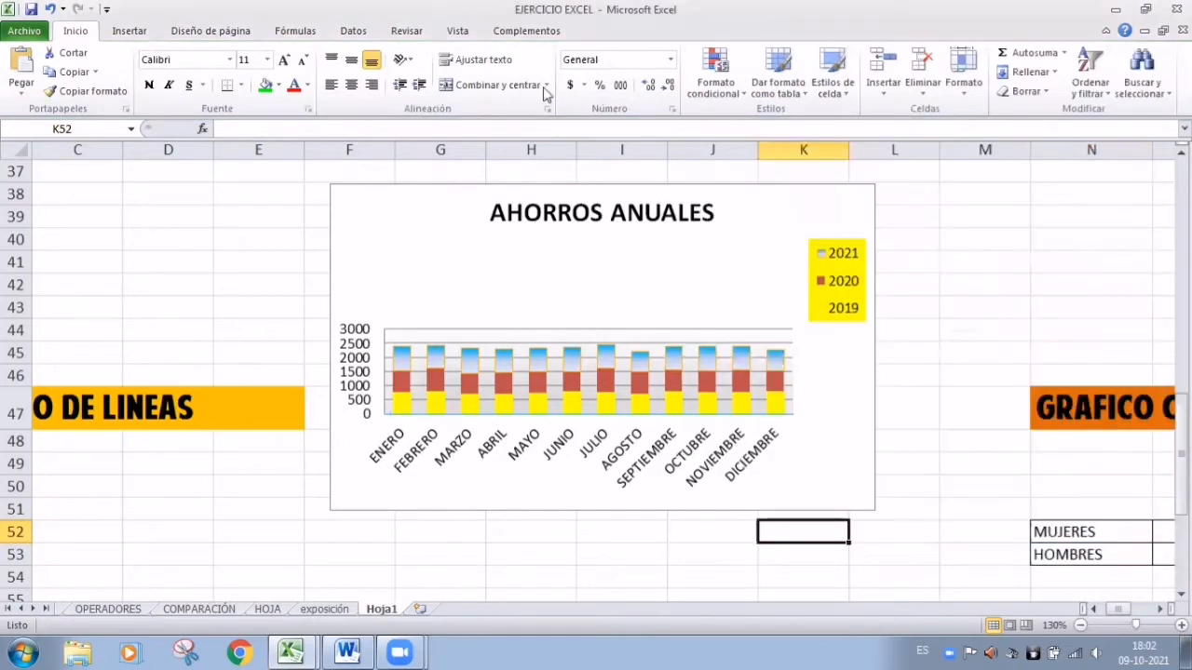
scroll(942, 329, "up", 1)
left_click(942, 329)
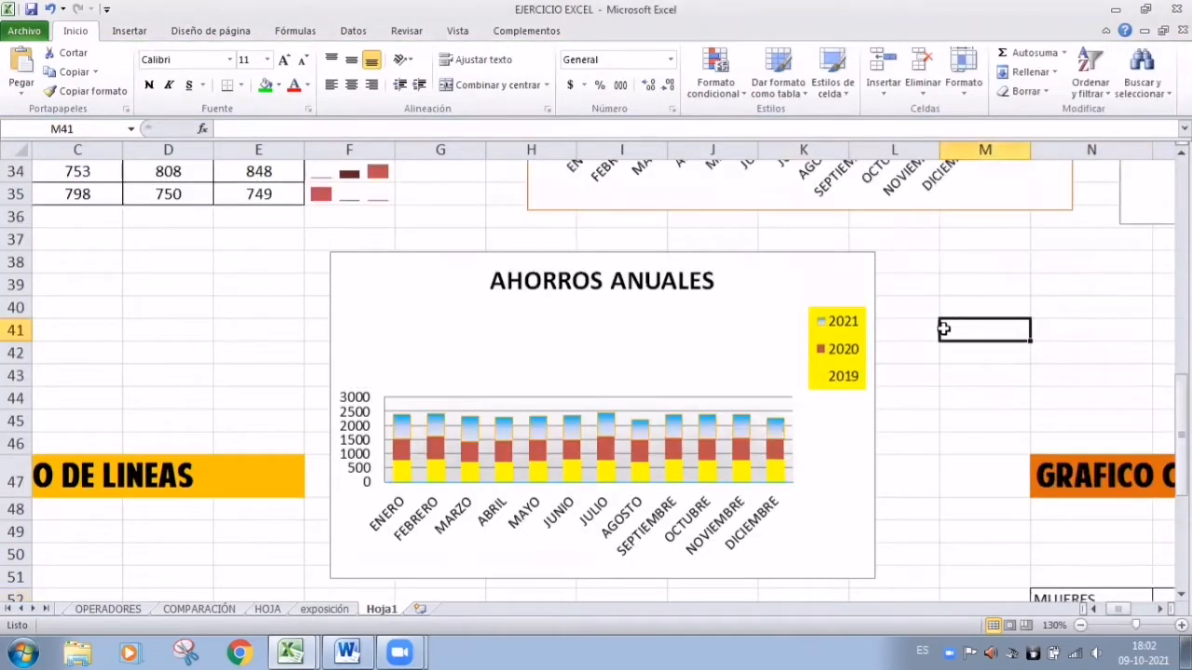
scroll(942, 328, "down", 2)
scroll(943, 329, "up", 4)
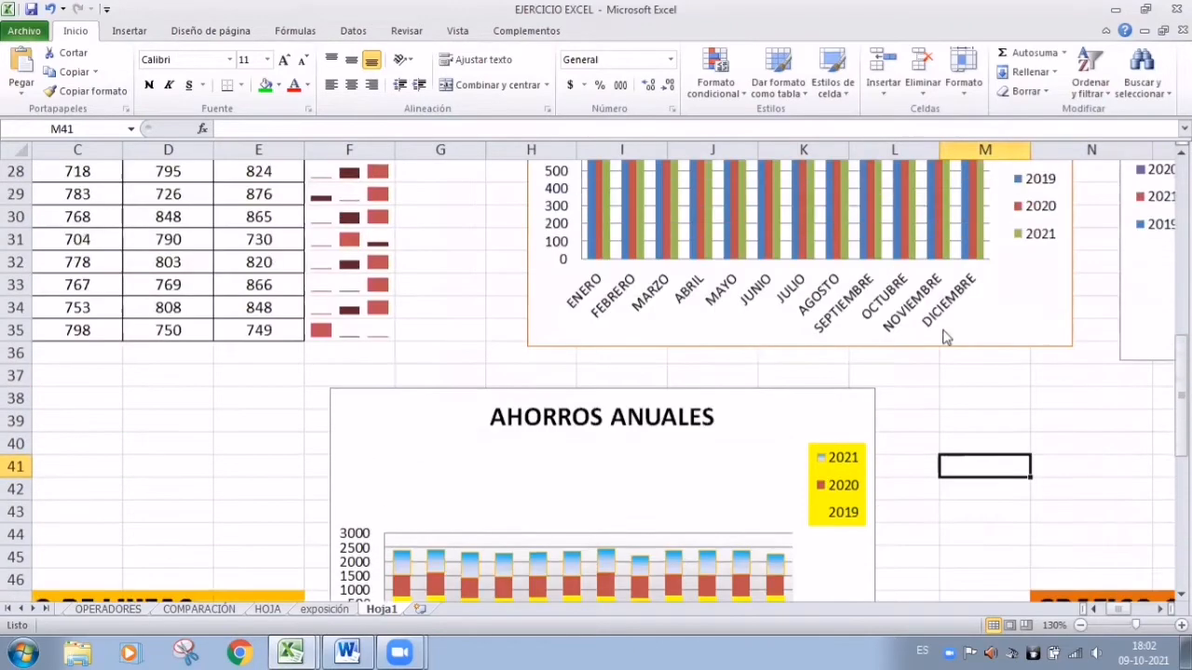
scroll(944, 335, "down", 4)
scroll(943, 329, "down", 3)
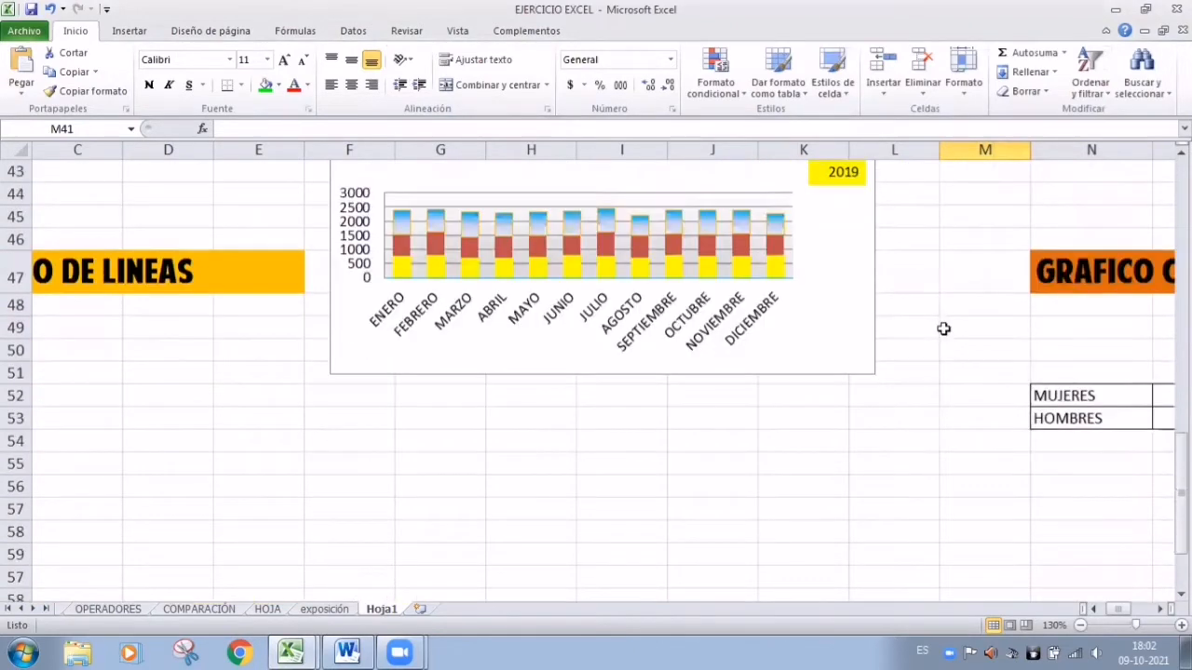
scroll(943, 329, "up", 4)
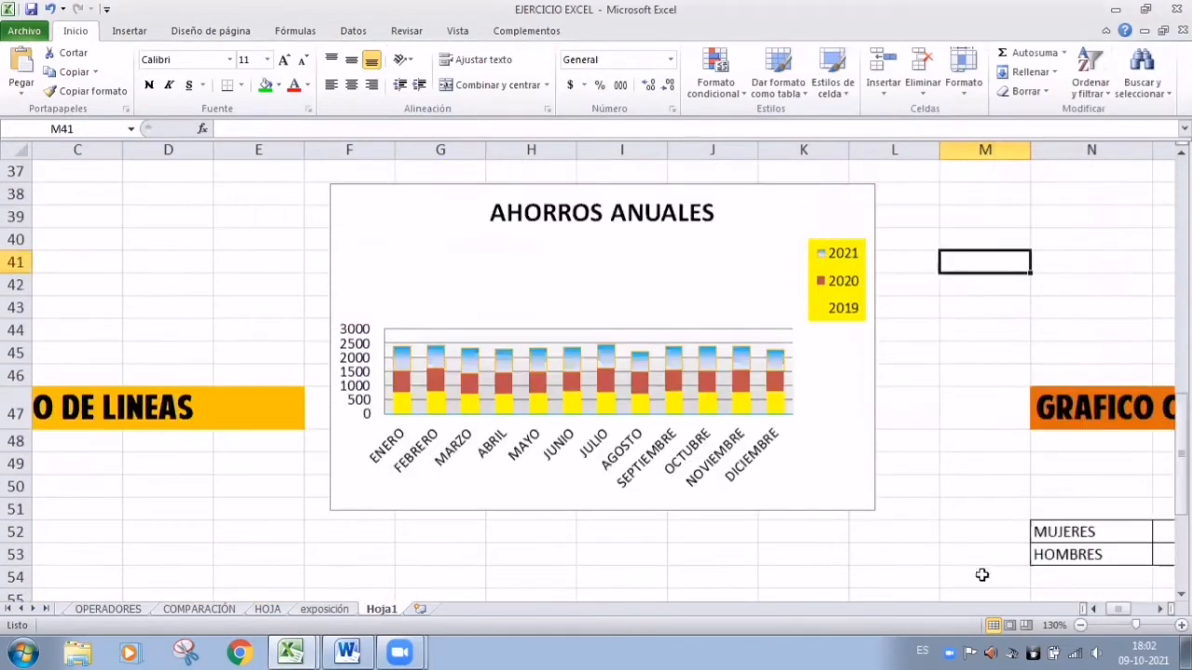
- Go to the GRAFICO CIRCULAR section and examine the MUJERES and HOMBRES percentages in O52 and O53
left_click_drag(1119, 609, 1136, 614)
scroll(1007, 424, "down", 3)
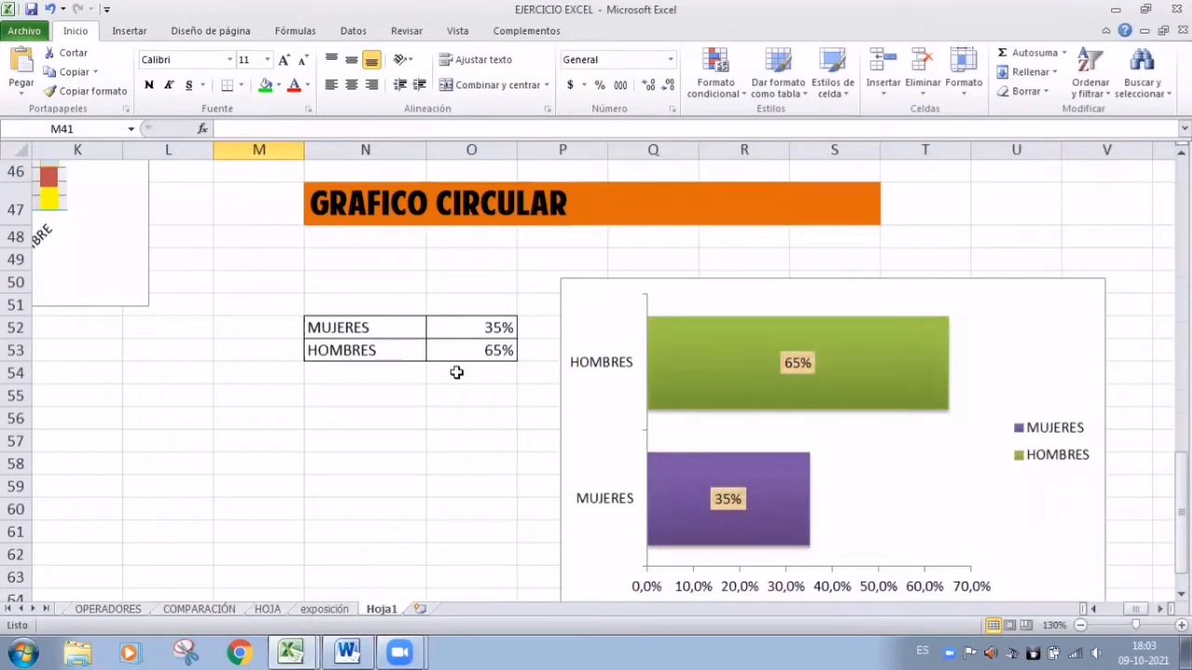
left_click(466, 329)
left_click(482, 358)
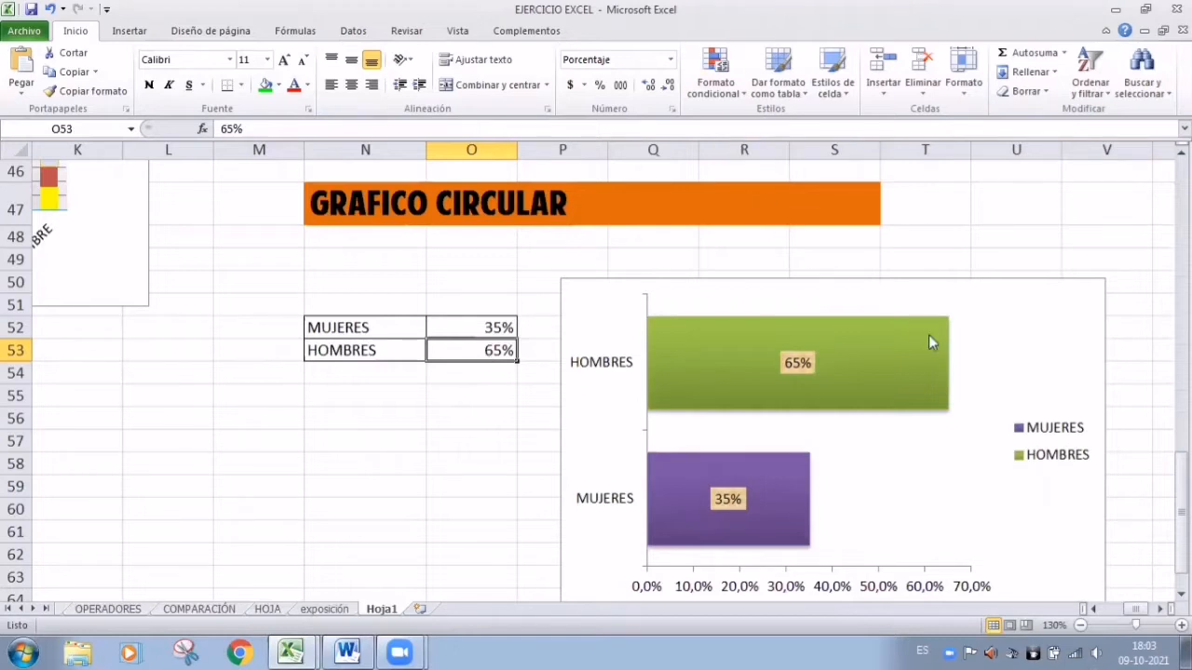
- Change the MUJERES and HOMBRES bar chart to a 3-D pie chart
left_click(973, 317)
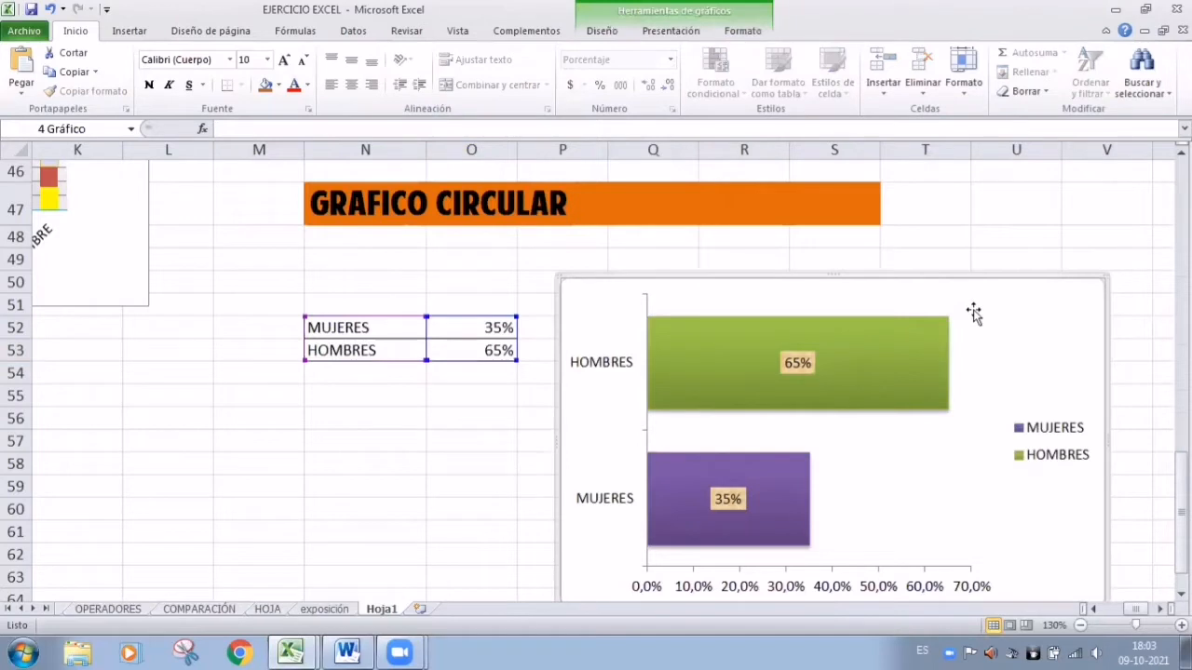
scroll(953, 471, "down", 1)
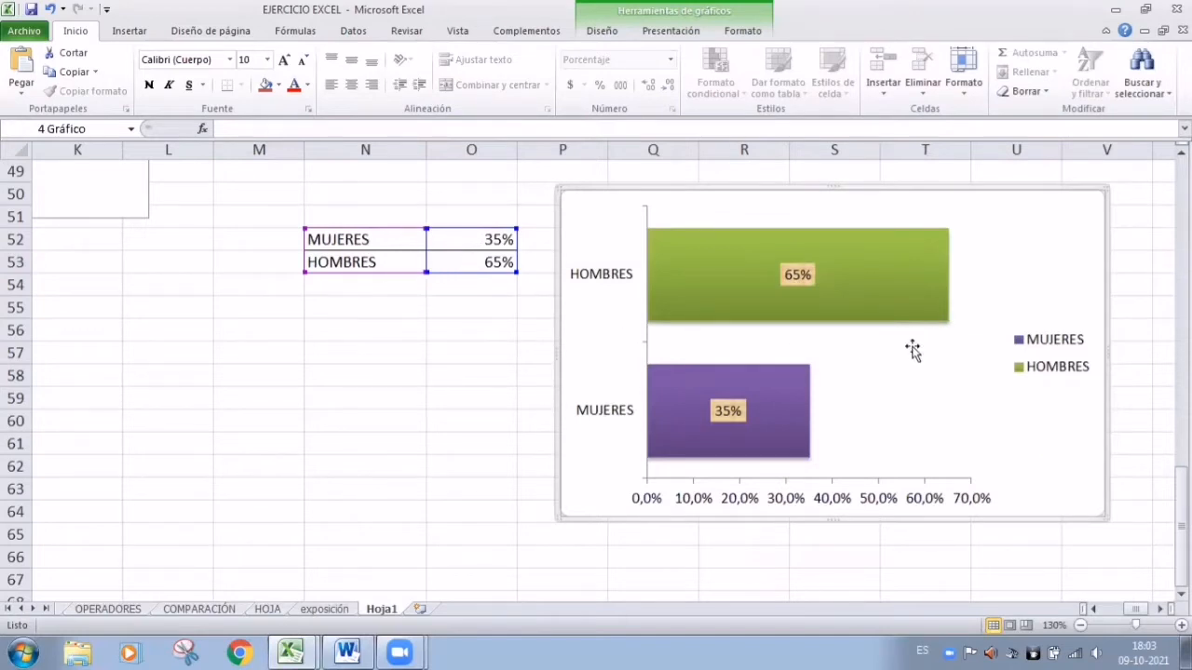
right_click(1011, 283)
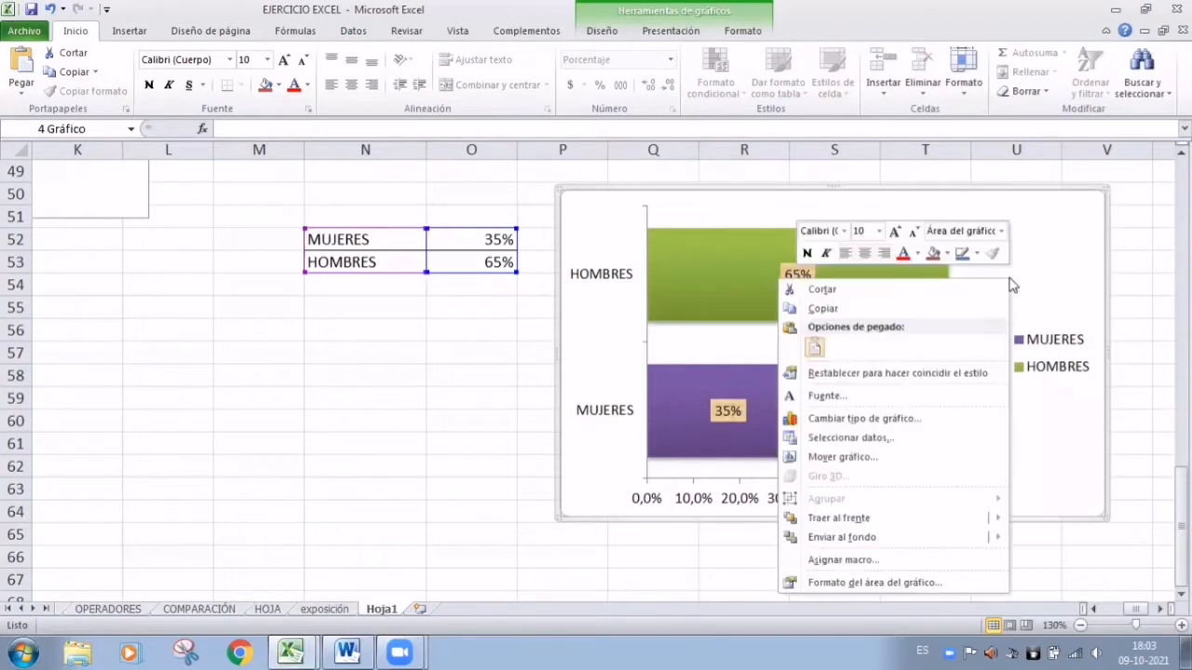
left_click(897, 419)
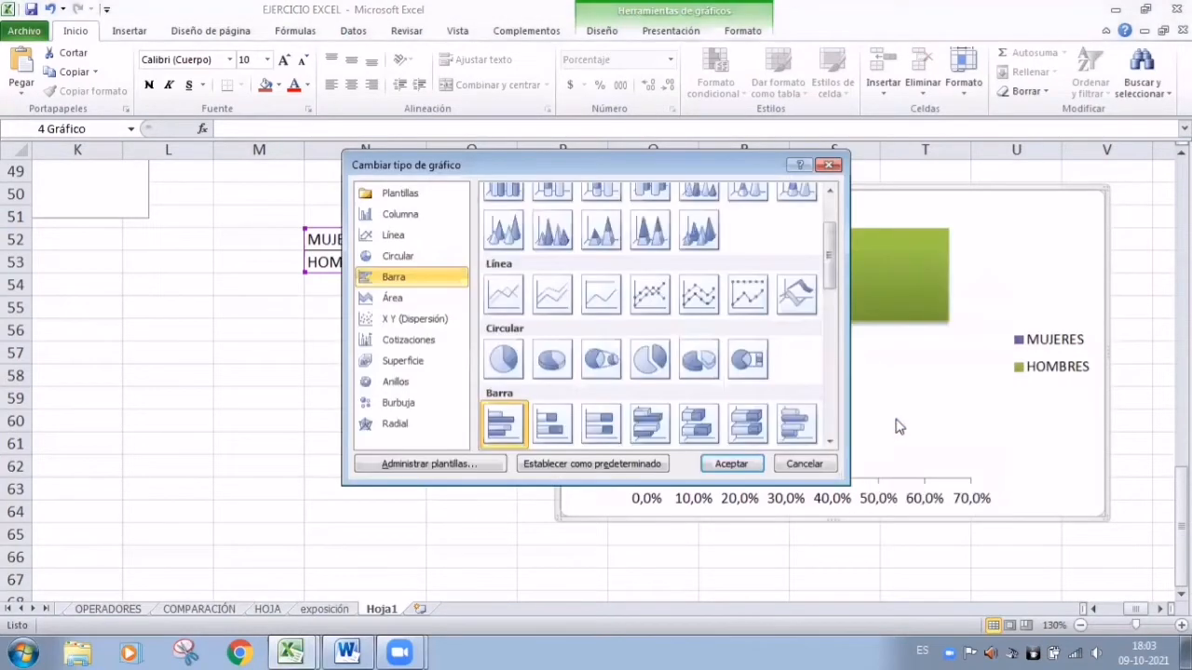
left_click(560, 369)
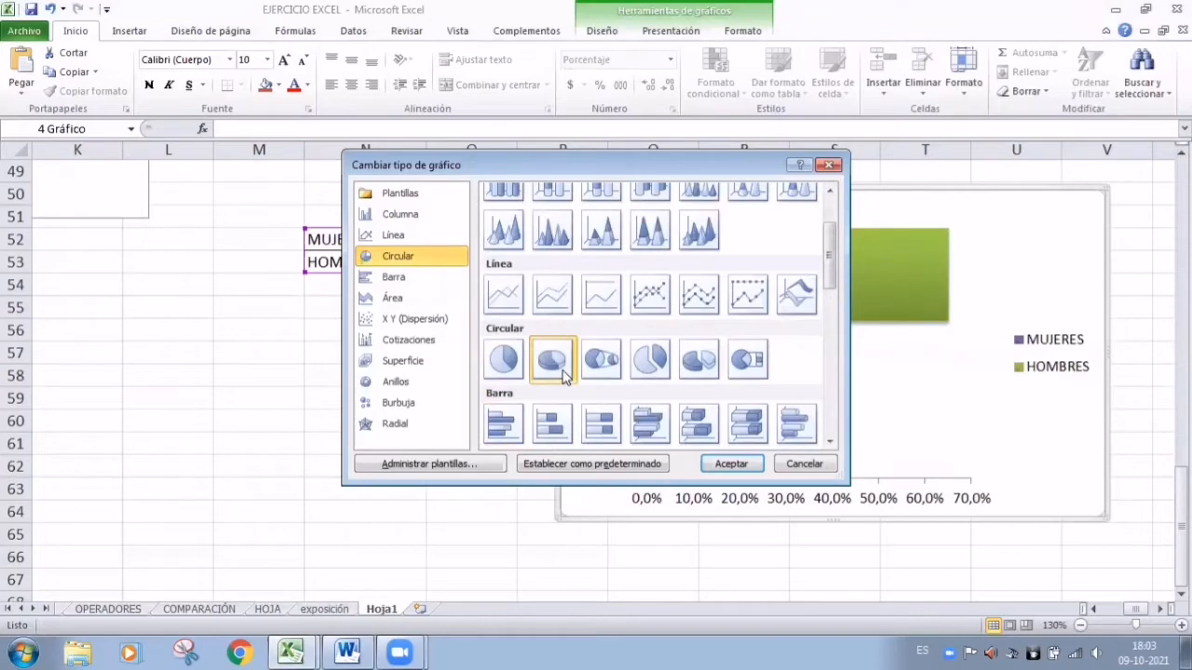
left_click(724, 464)
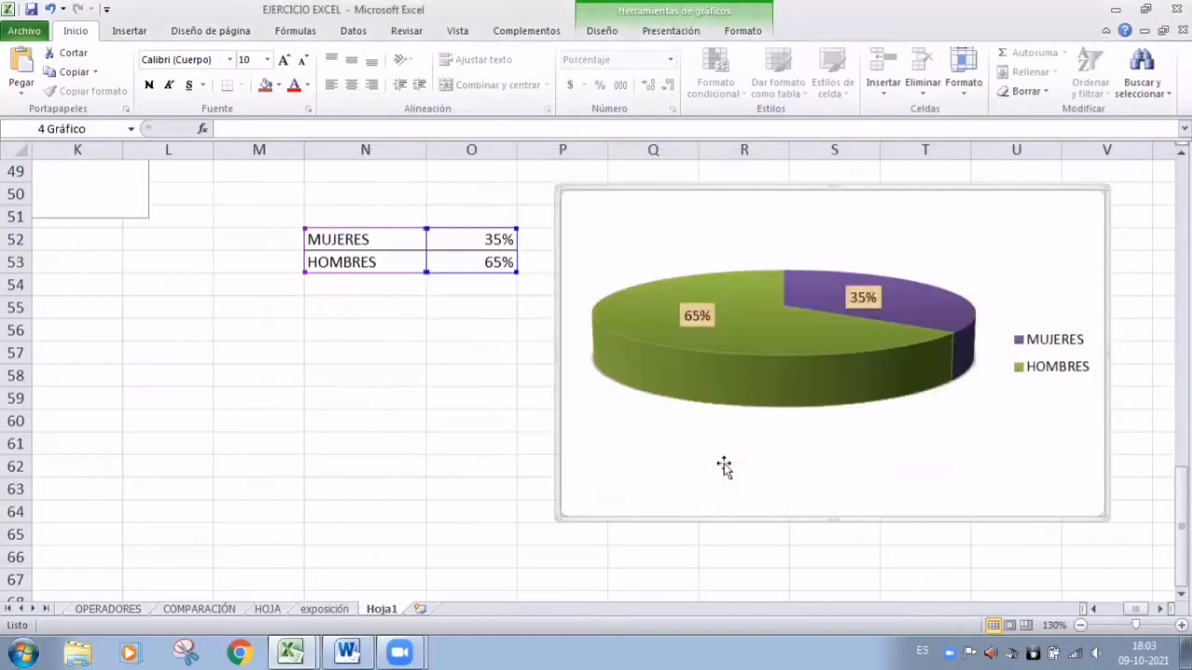
scroll(845, 391, "up", 1)
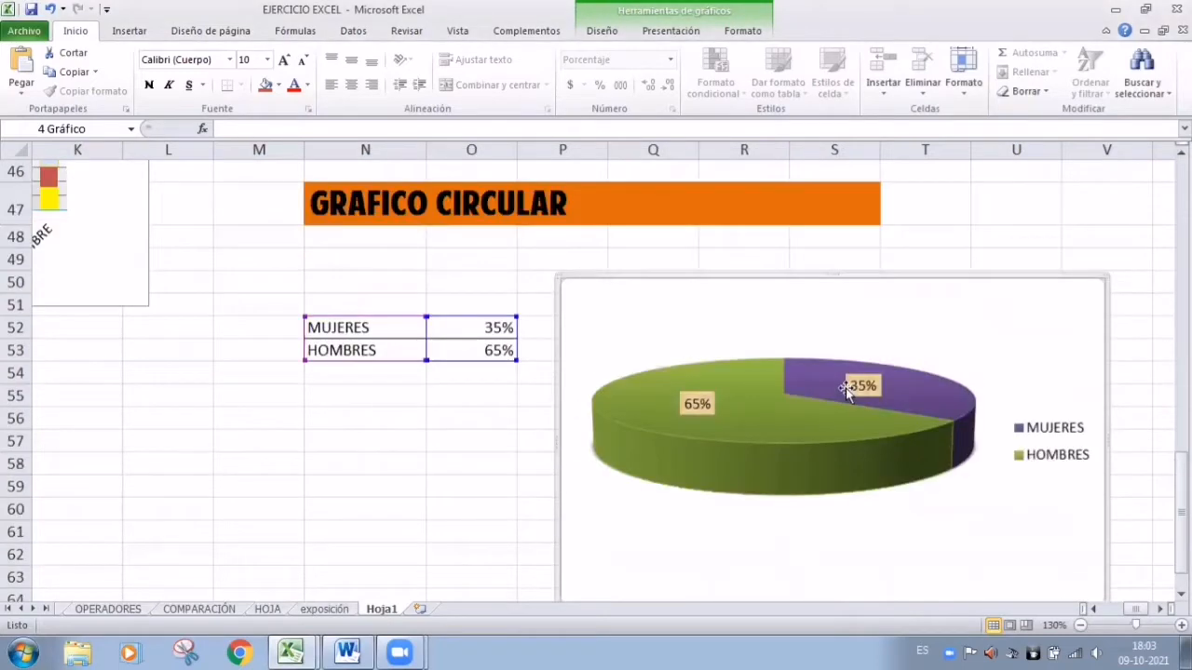
scroll(843, 389, "down", 1)
scroll(844, 389, "up", 1)
scroll(865, 470, "down", 1)
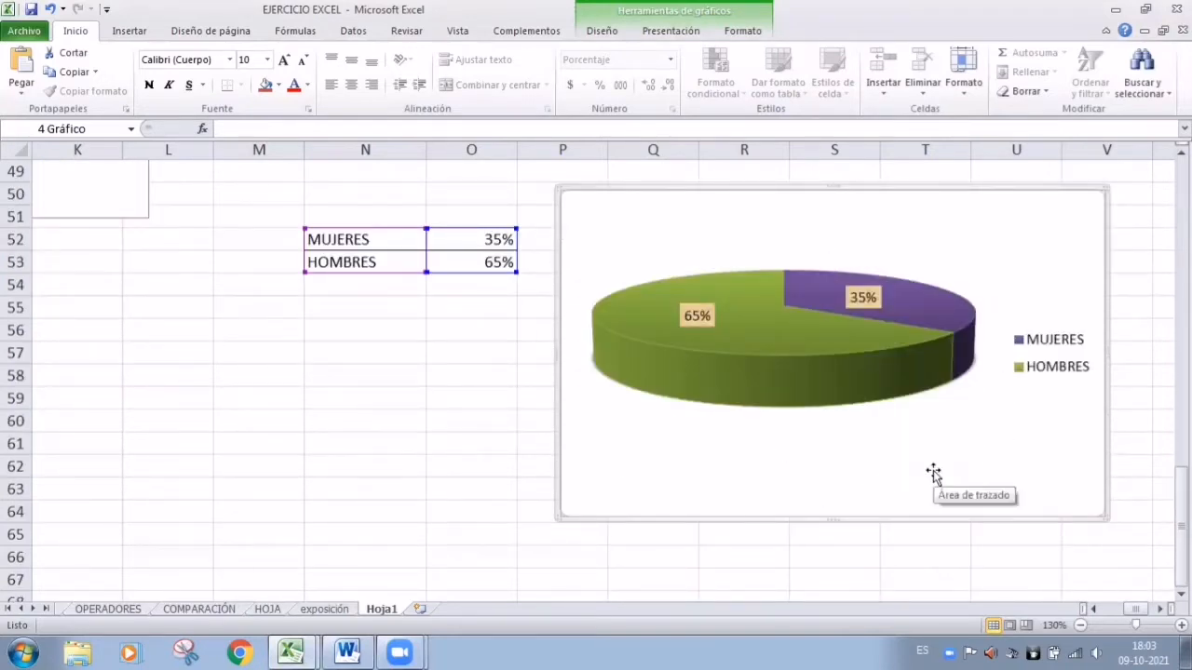
- Give the pie chart's legend a solid orange fill and close the legend formatting
double_click(1060, 372)
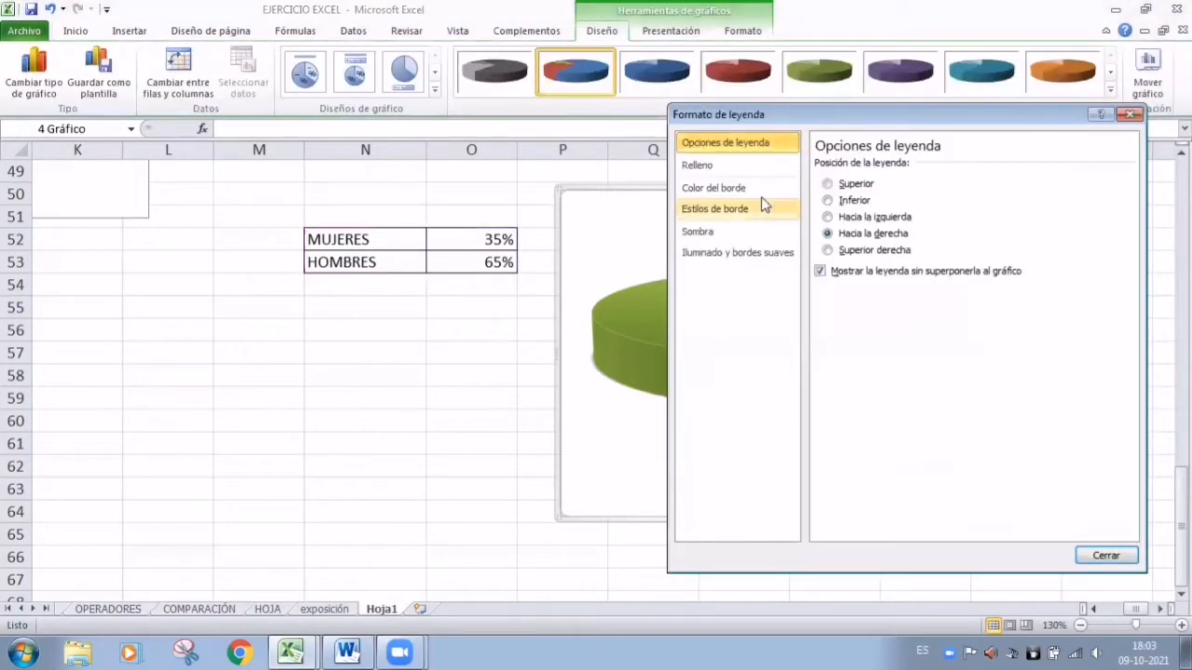
left_click(710, 167)
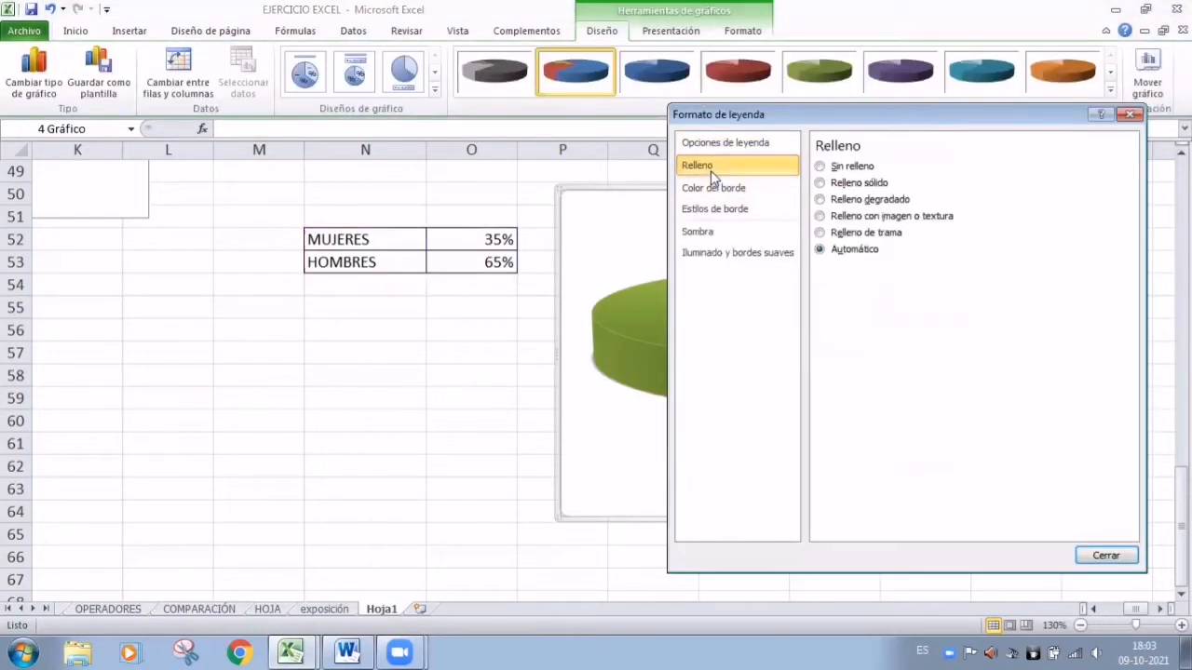
left_click(820, 183)
left_click(892, 288)
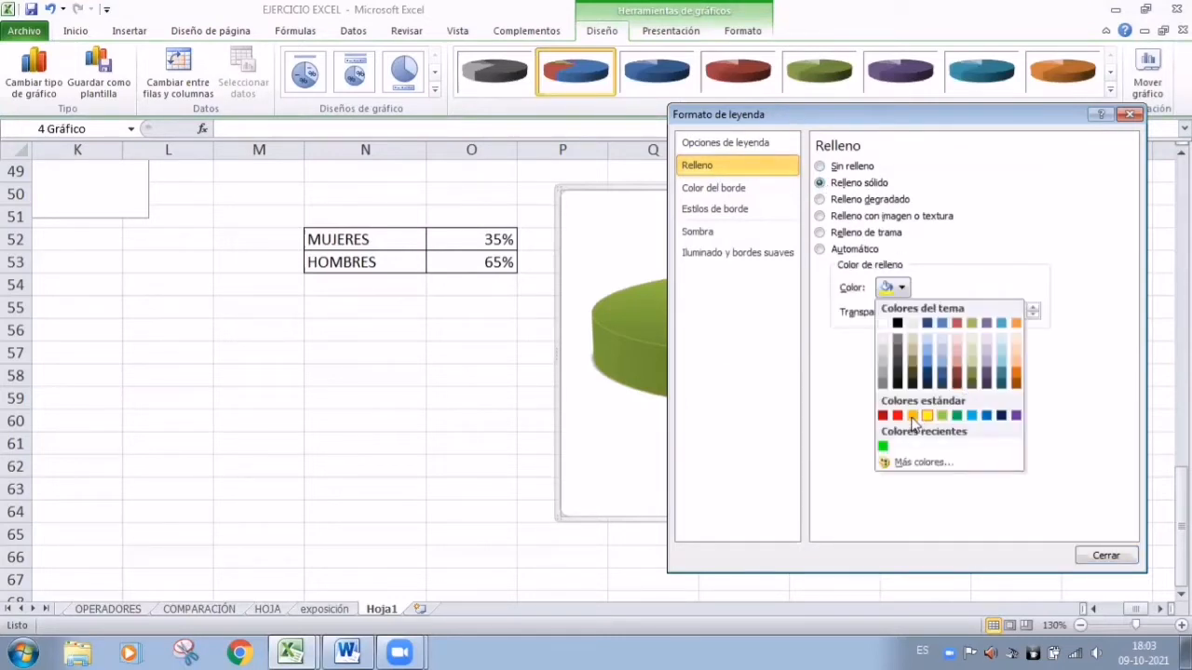
left_click(942, 416)
left_click(705, 189)
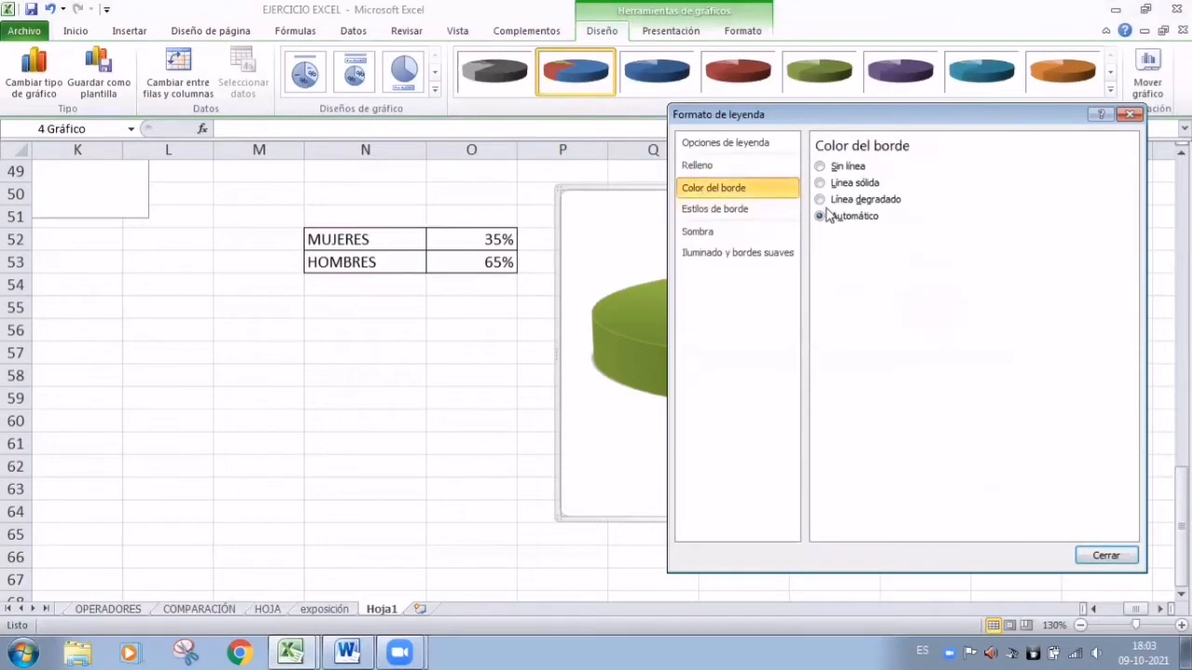
left_click(735, 211)
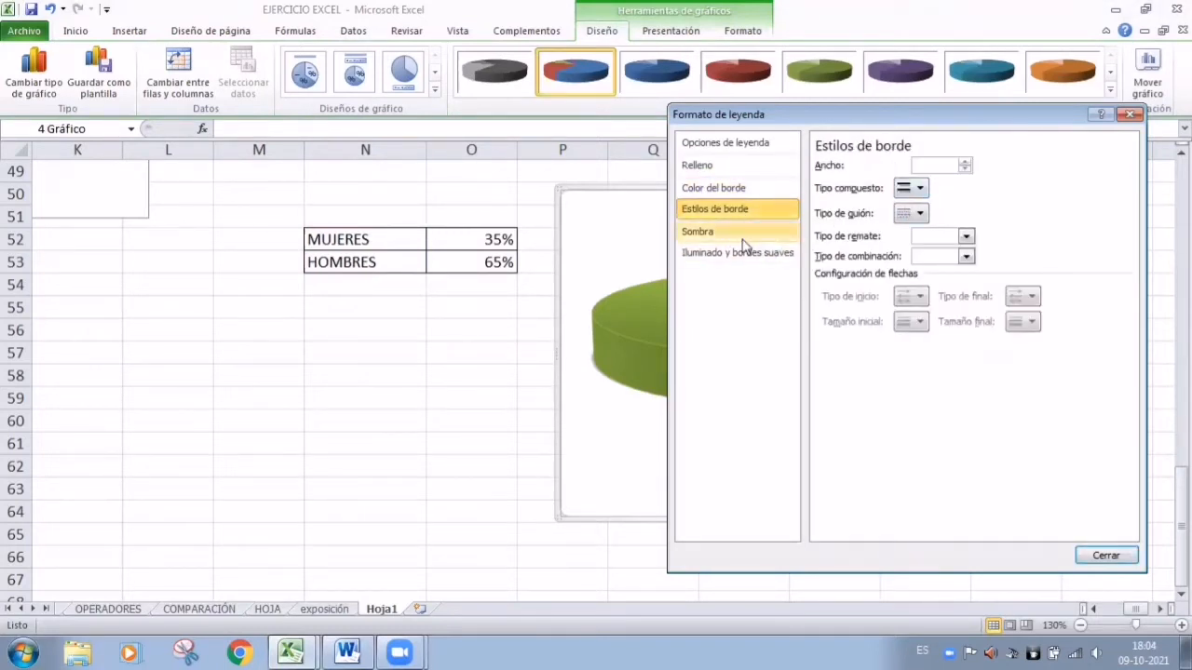
left_click(745, 236)
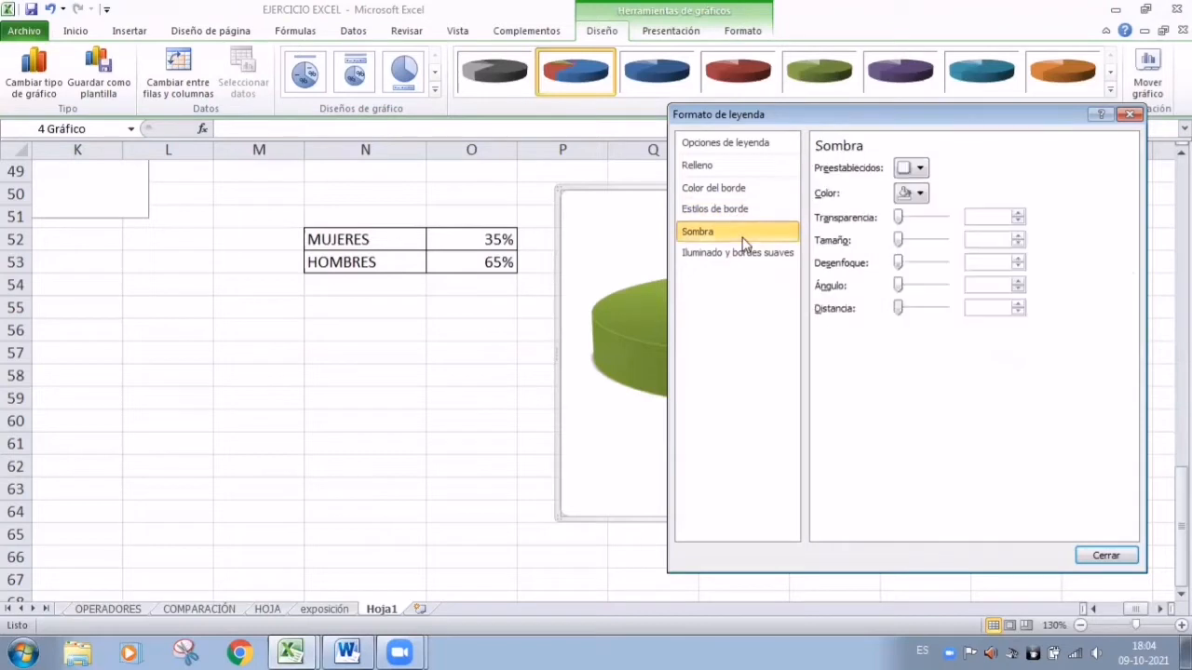
left_click(1129, 115)
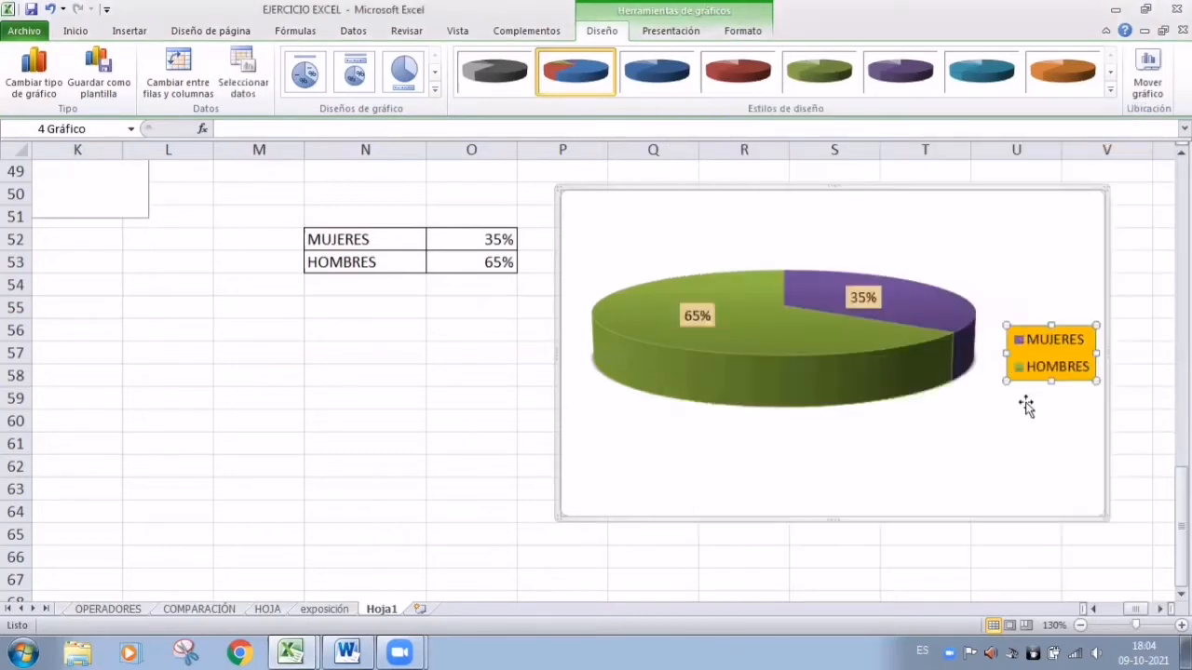
left_click(759, 361)
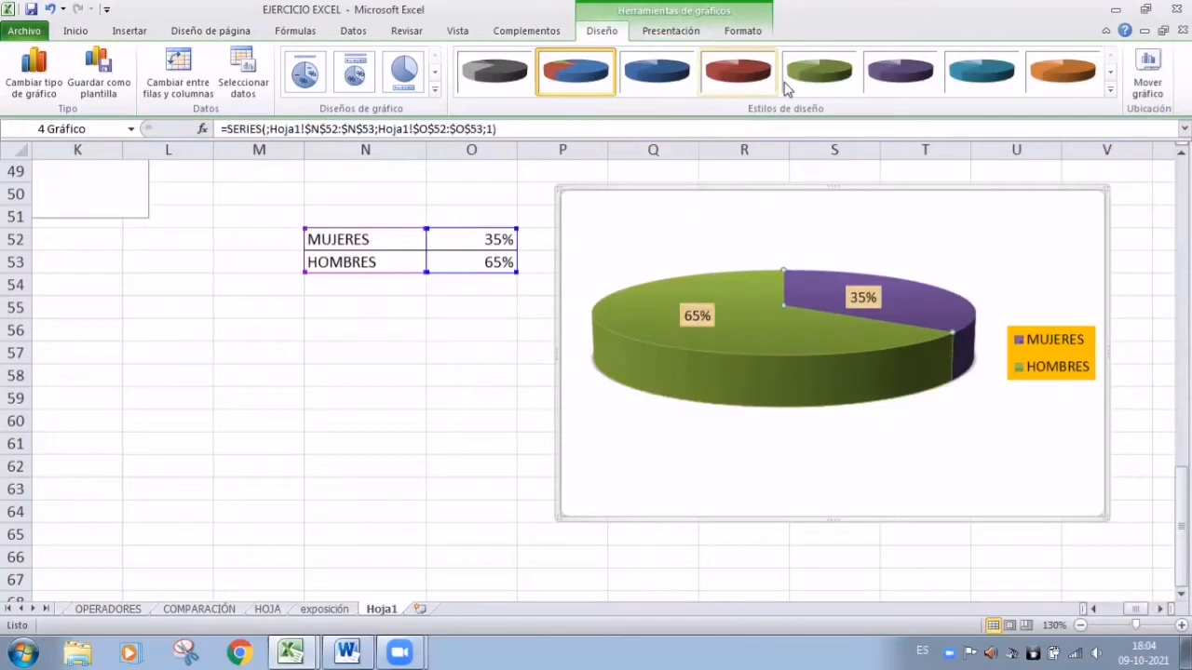
left_click(1110, 89)
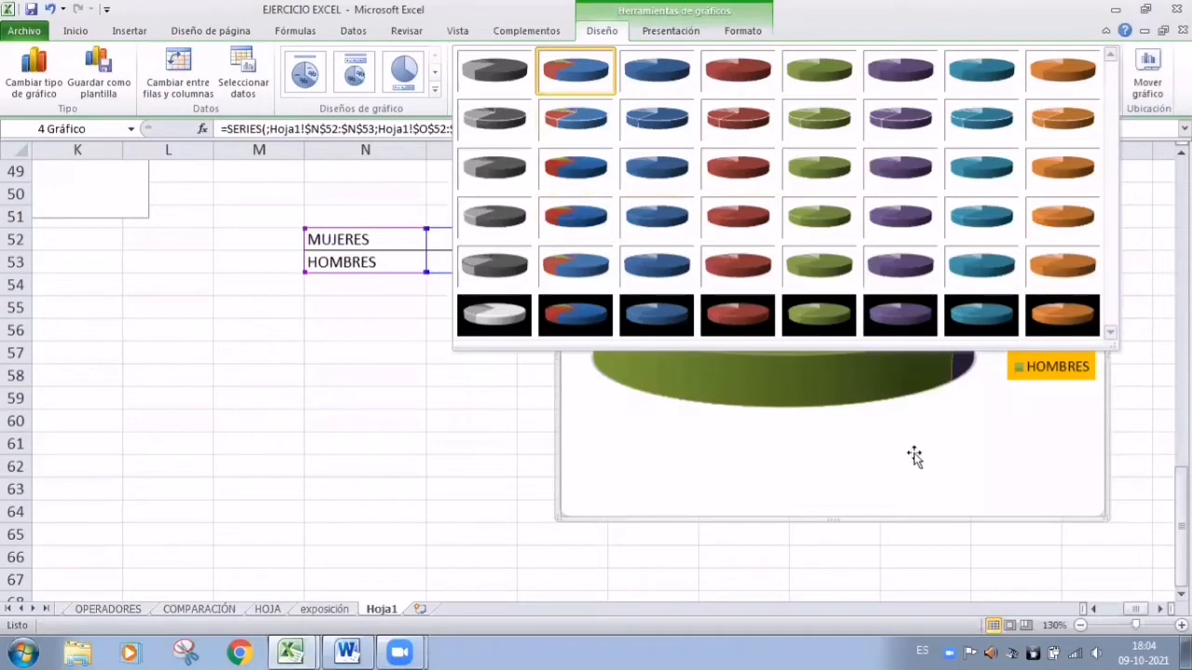
left_click(872, 450)
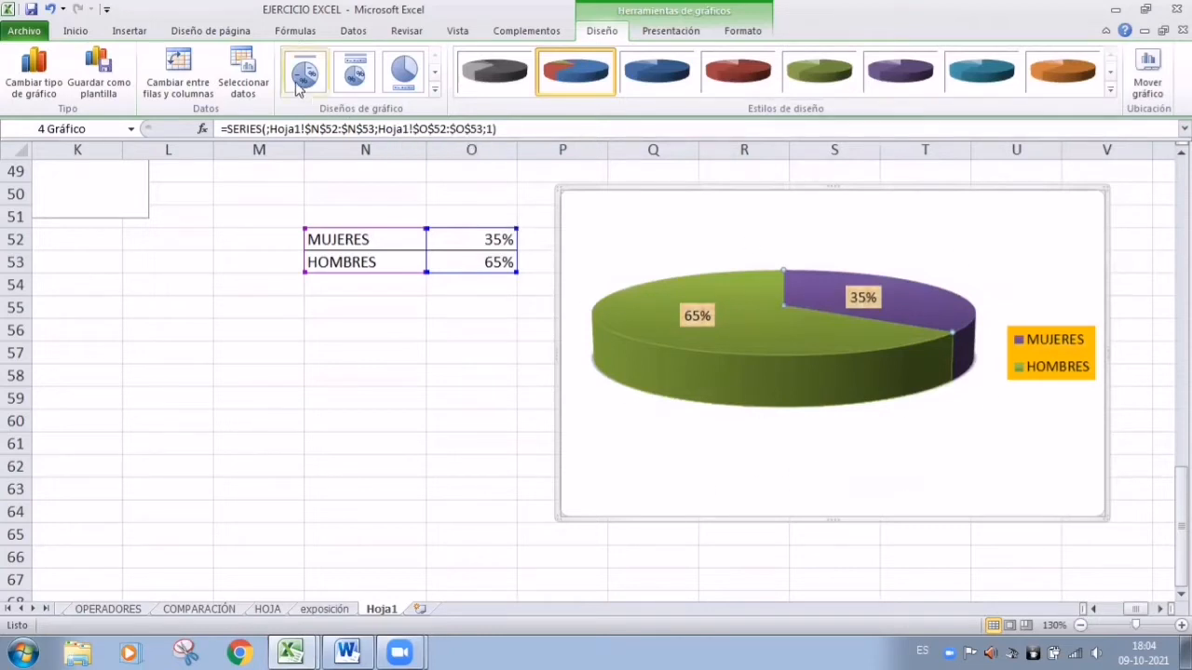
- Switch the pie chart to the layout with a chart title, percentage labels and a legend beside the pie
left_click(434, 89)
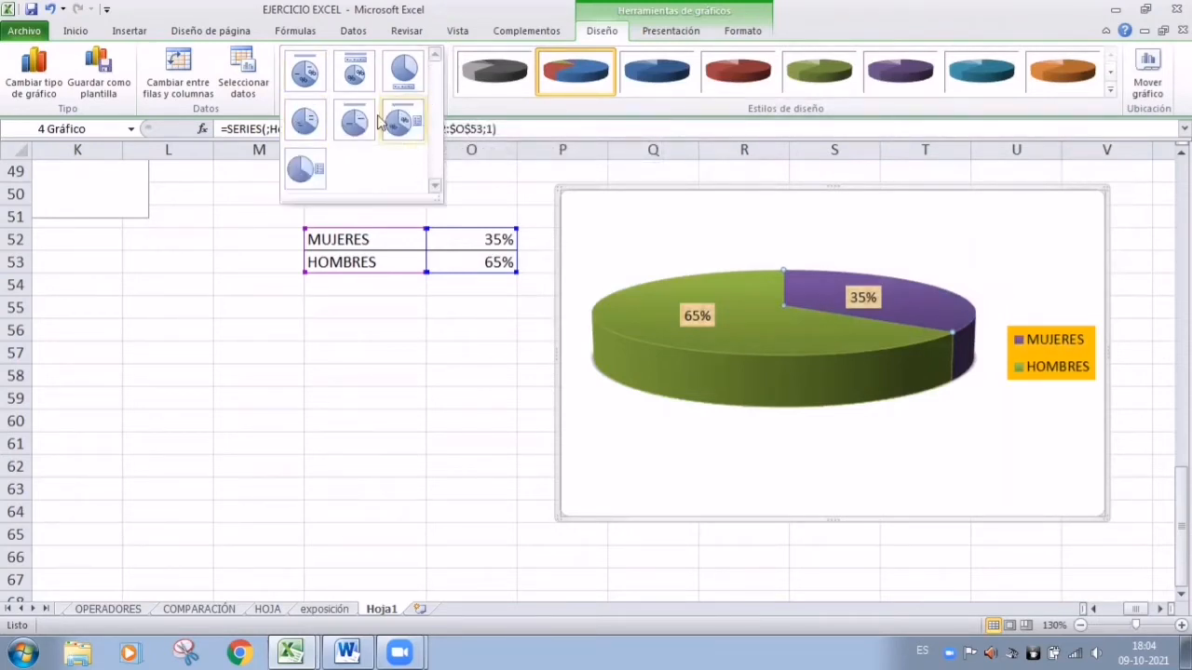
left_click(307, 172)
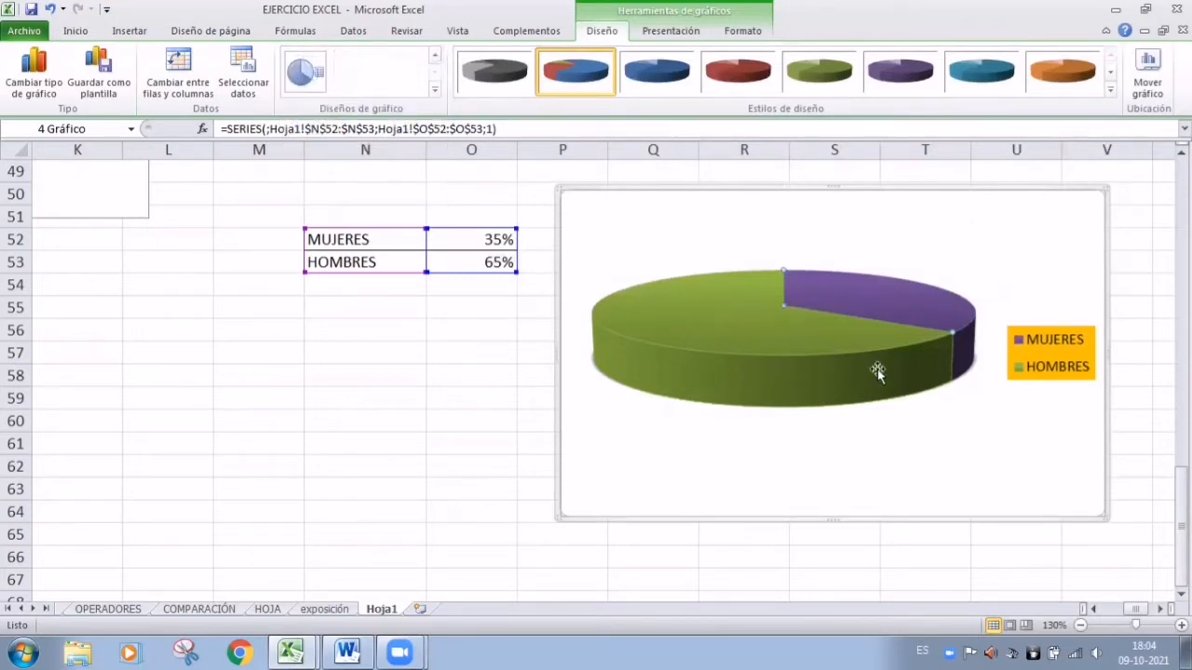
left_click(434, 89)
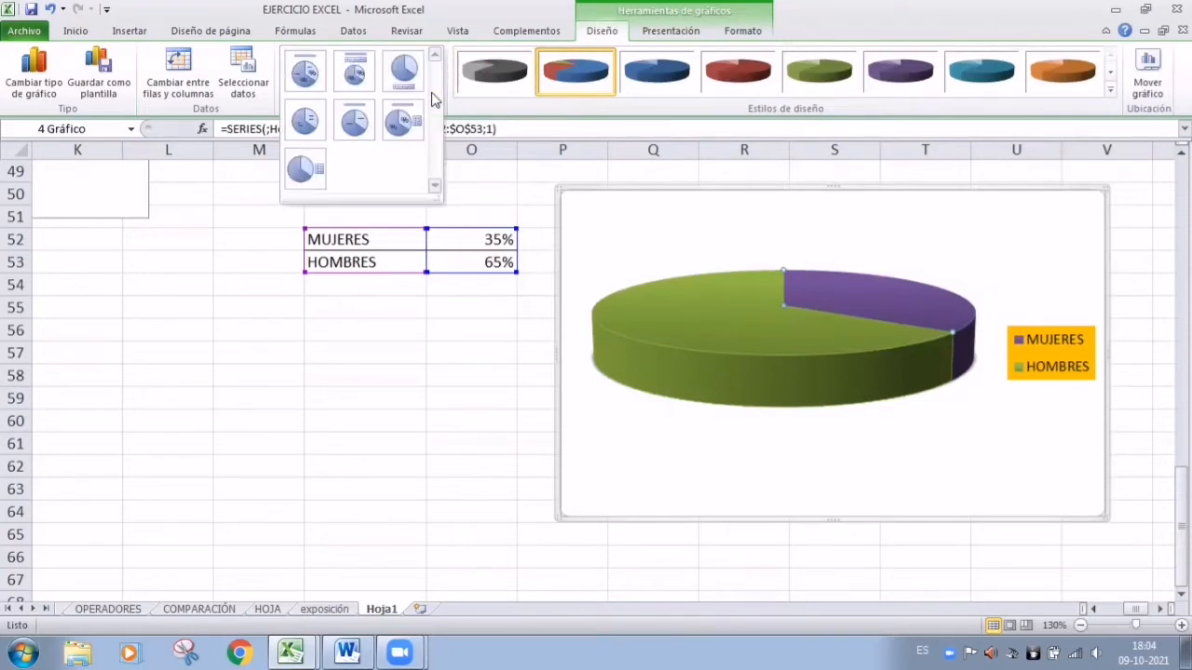
left_click(403, 121)
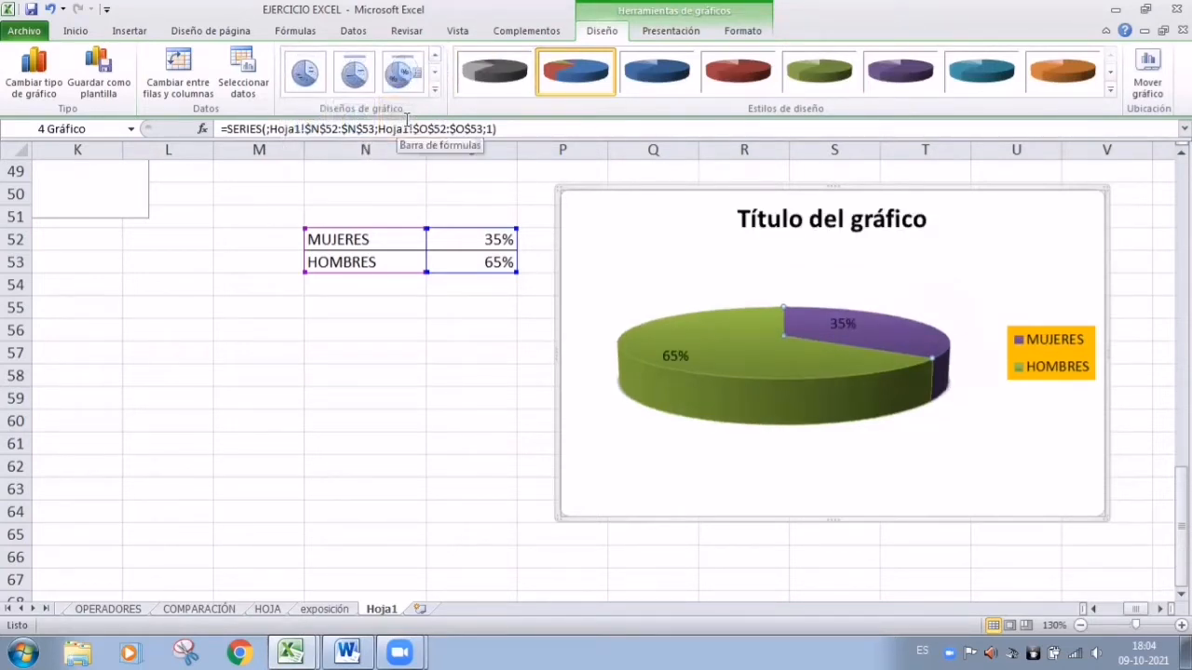
- Replace the placeholder chart title with GÉNERO DE ESTUDIANTES DEL 4B
left_click(844, 229)
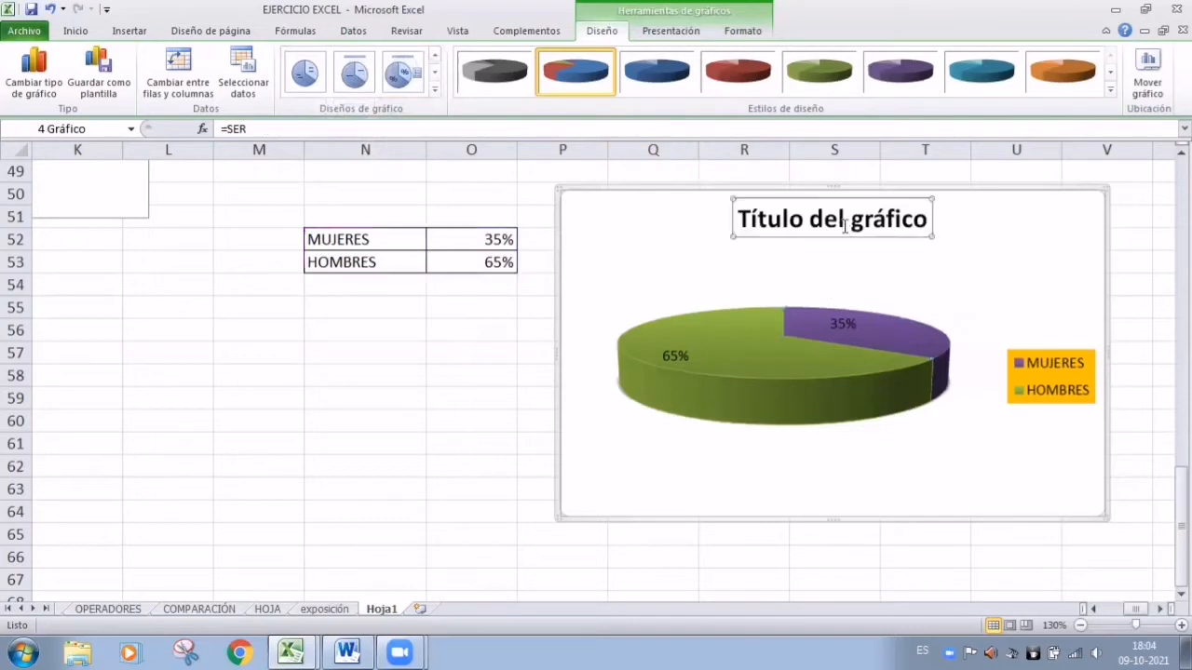
double_click(845, 224)
left_click(925, 223)
left_click_drag(925, 220, 738, 223)
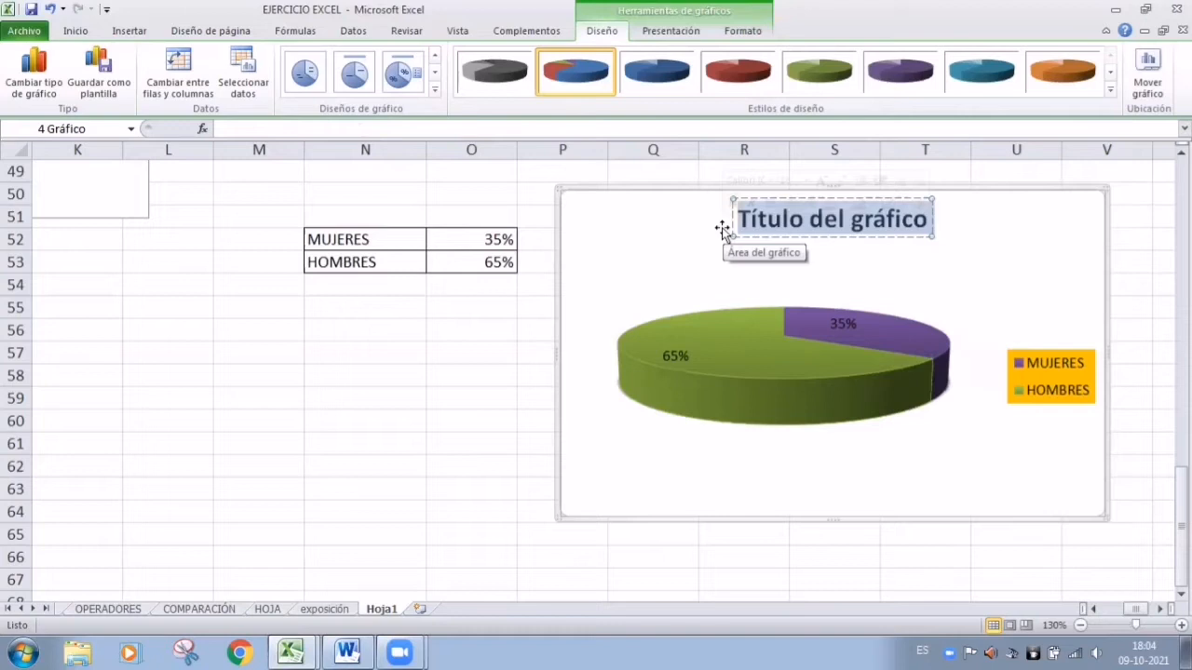
type("GENERO D")
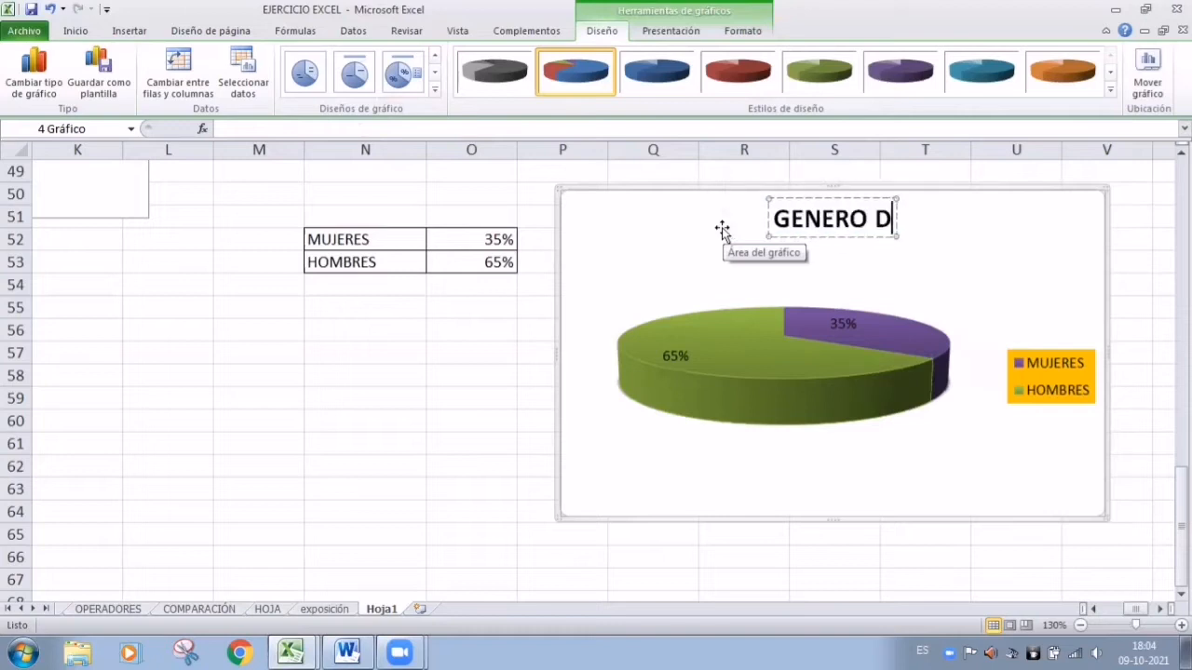
type("E ESTUDI")
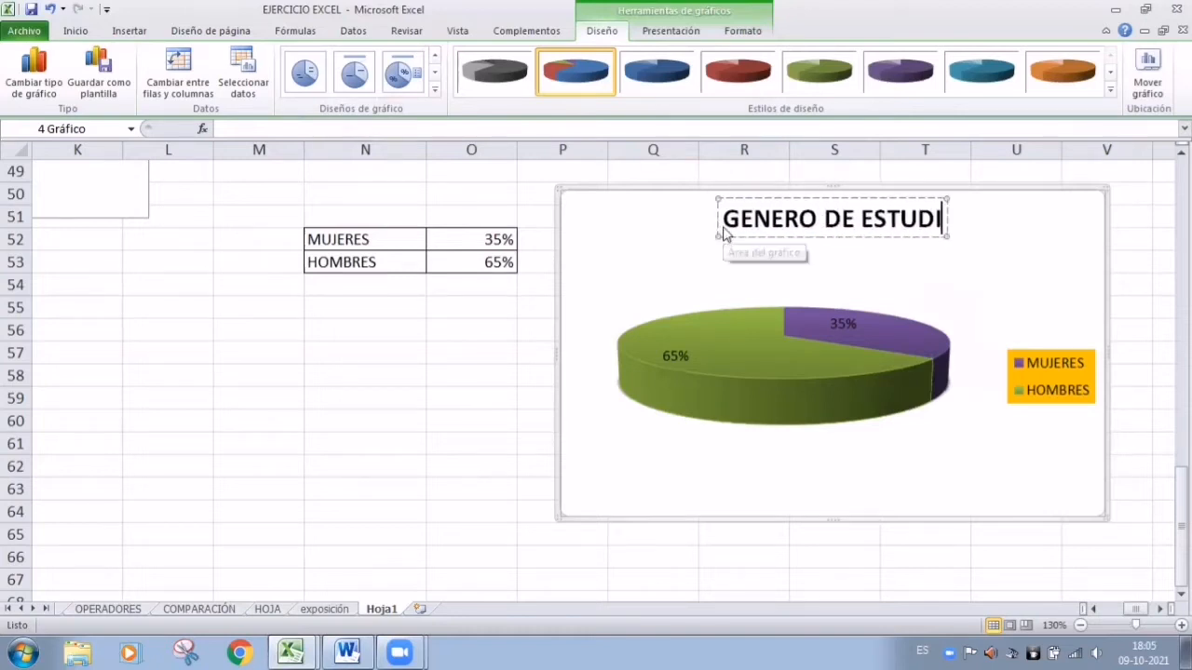
type("NATES D")
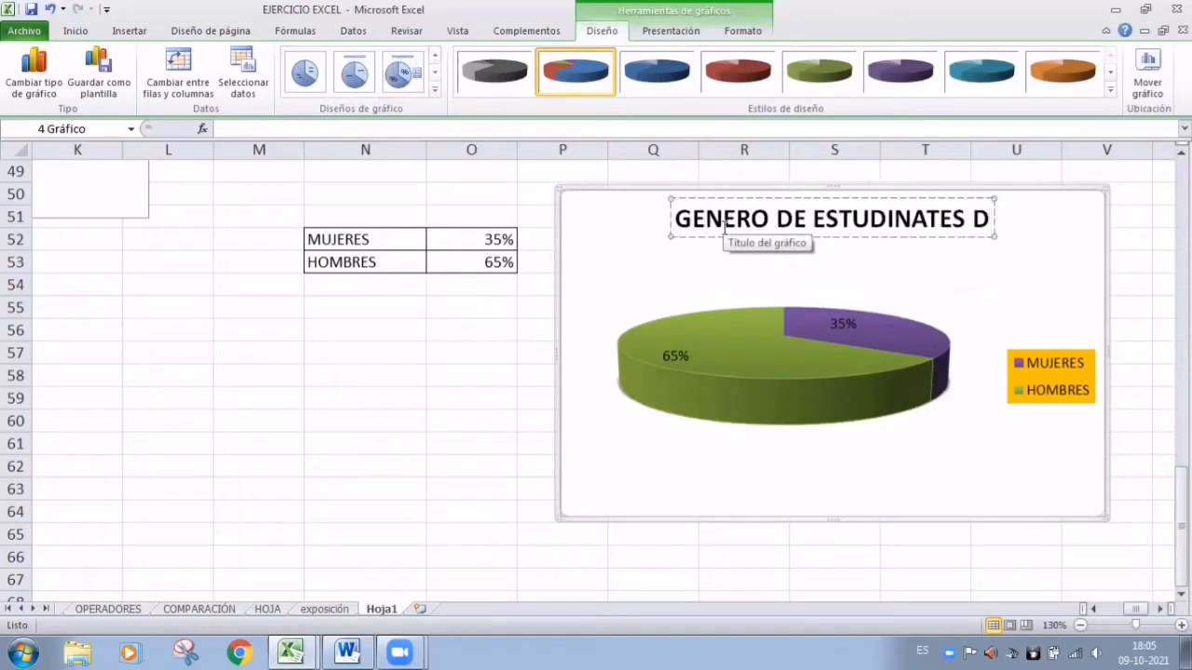
key("BackSpace")
key("BackSpace")
key("BackSpace")
key("BackSpace")
key("BackSpace")
key("BackSpace")
key("BackSpace")
key("BackSpace")
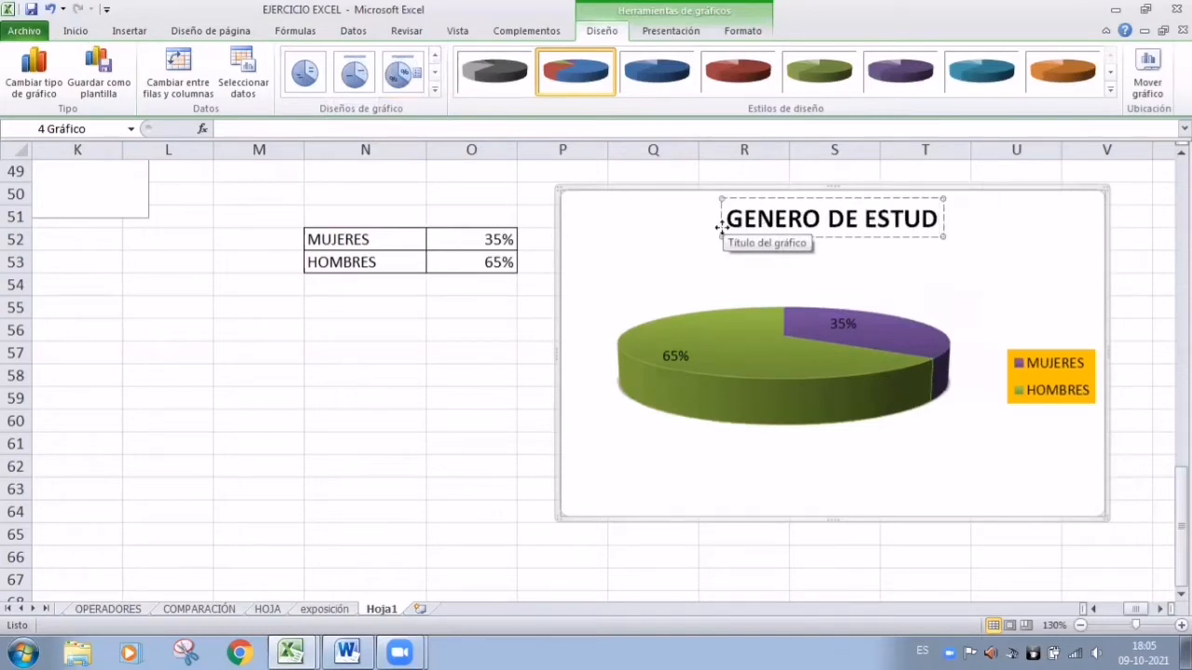
type("IANTES DEL")
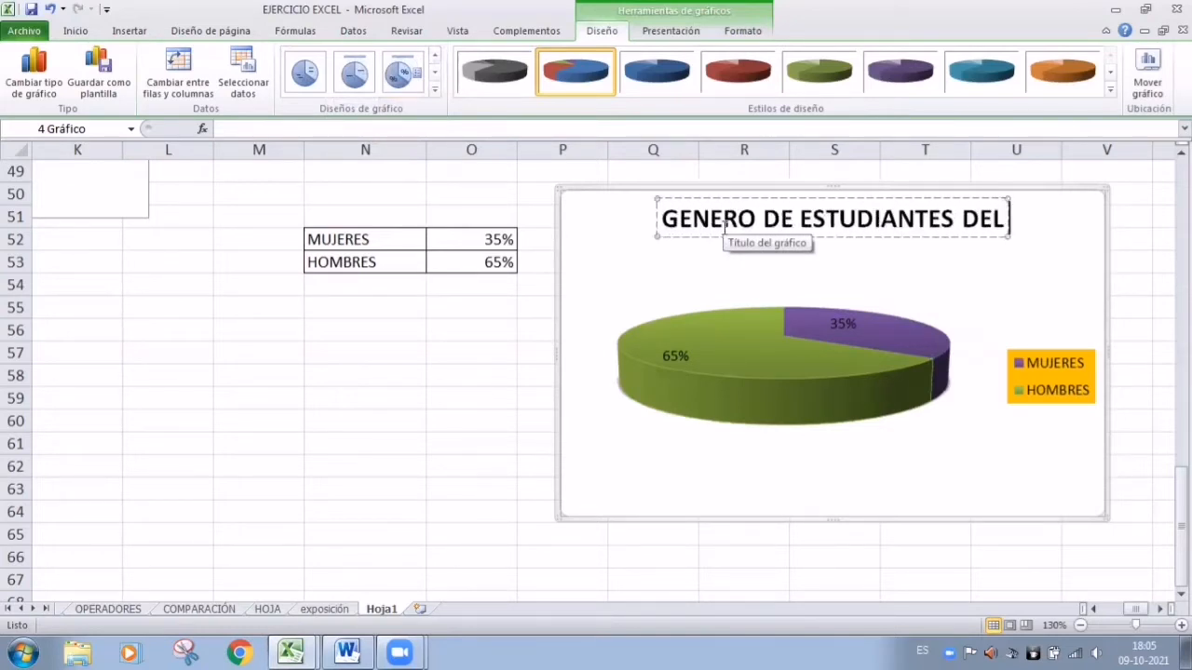
type(" 4B")
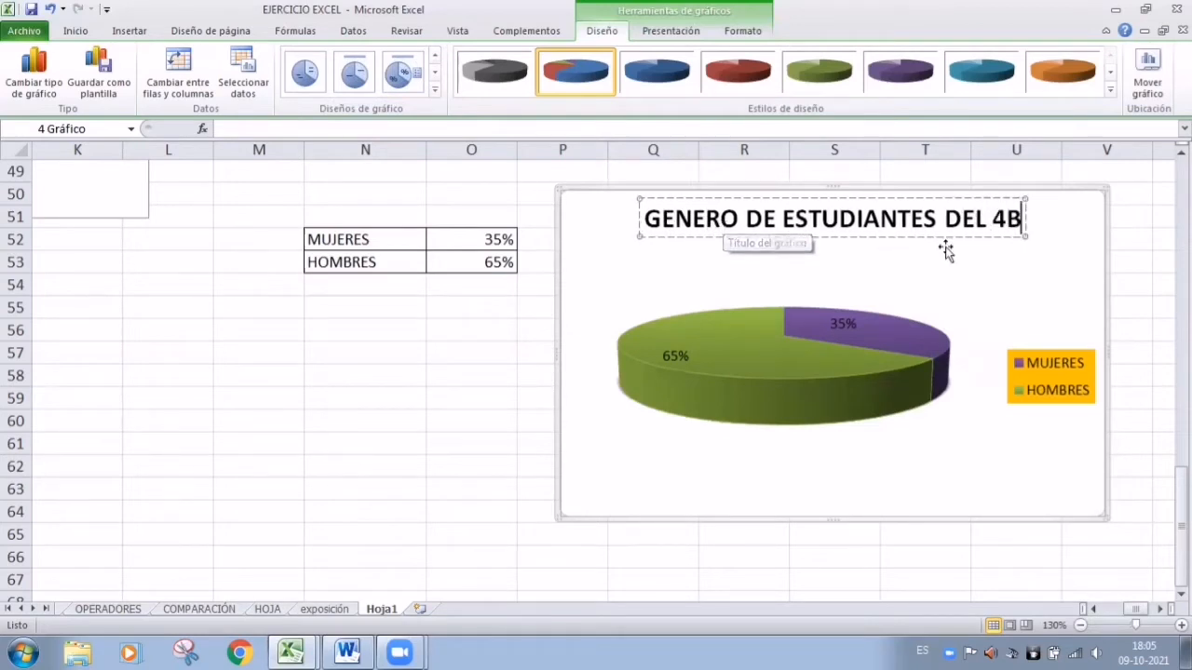
key("BackSpace")
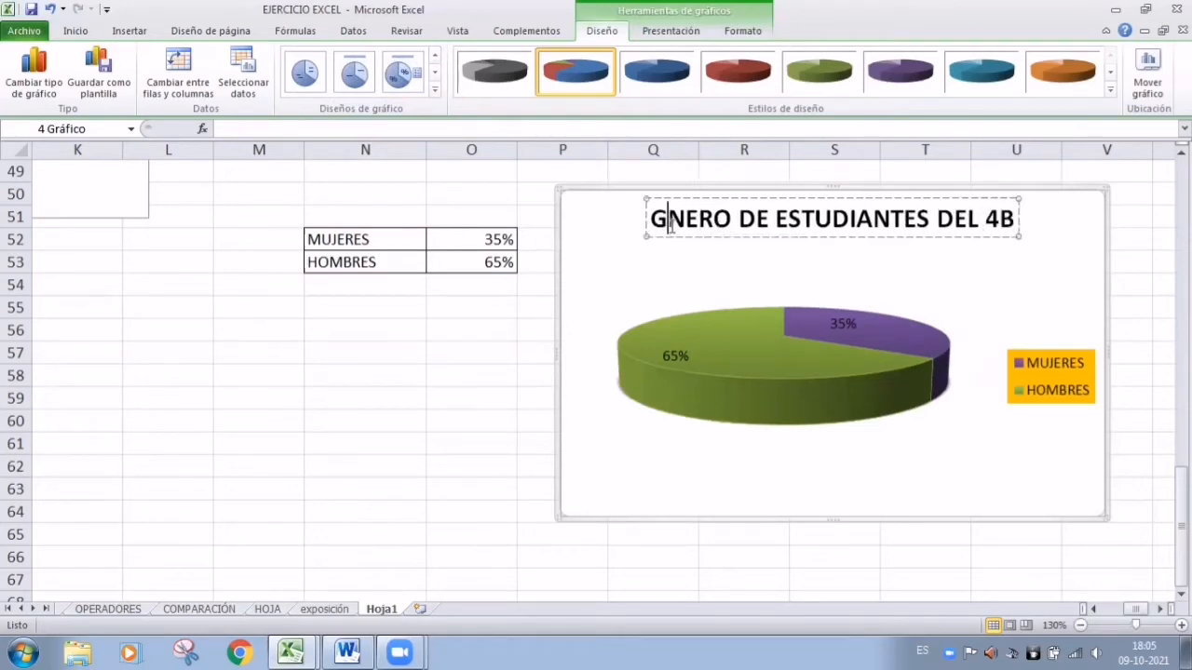
type("É")
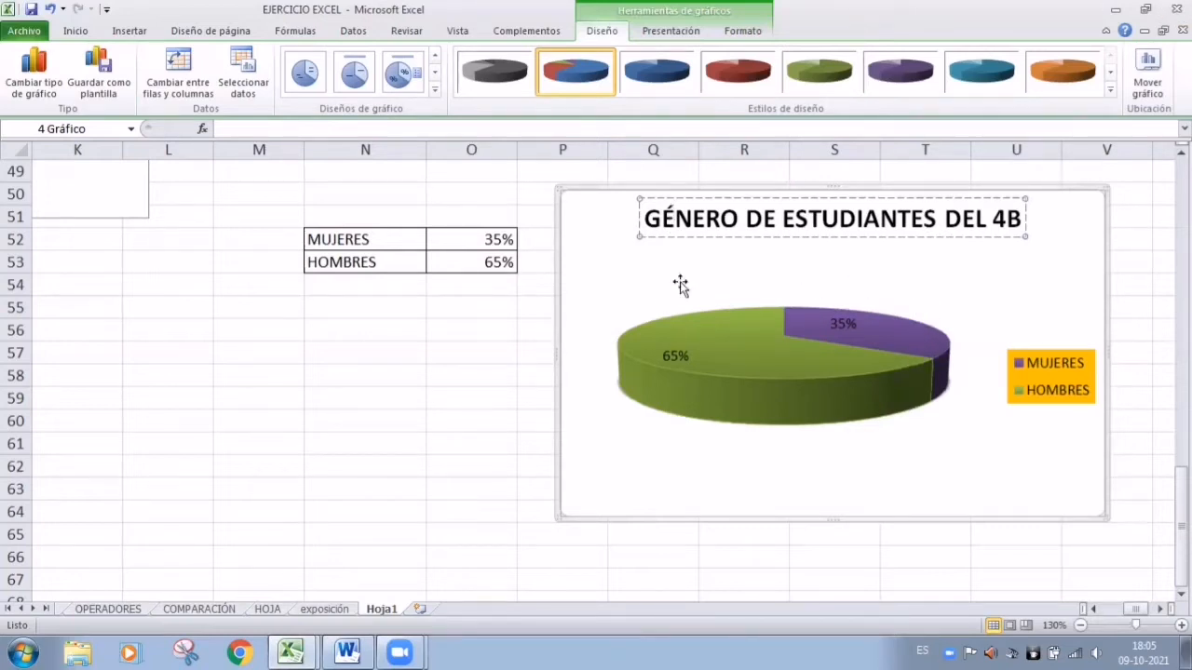
- Apply the layout with the legend above the pie and fill the chart area with a gradient whose first stop is light orange
left_click(434, 93)
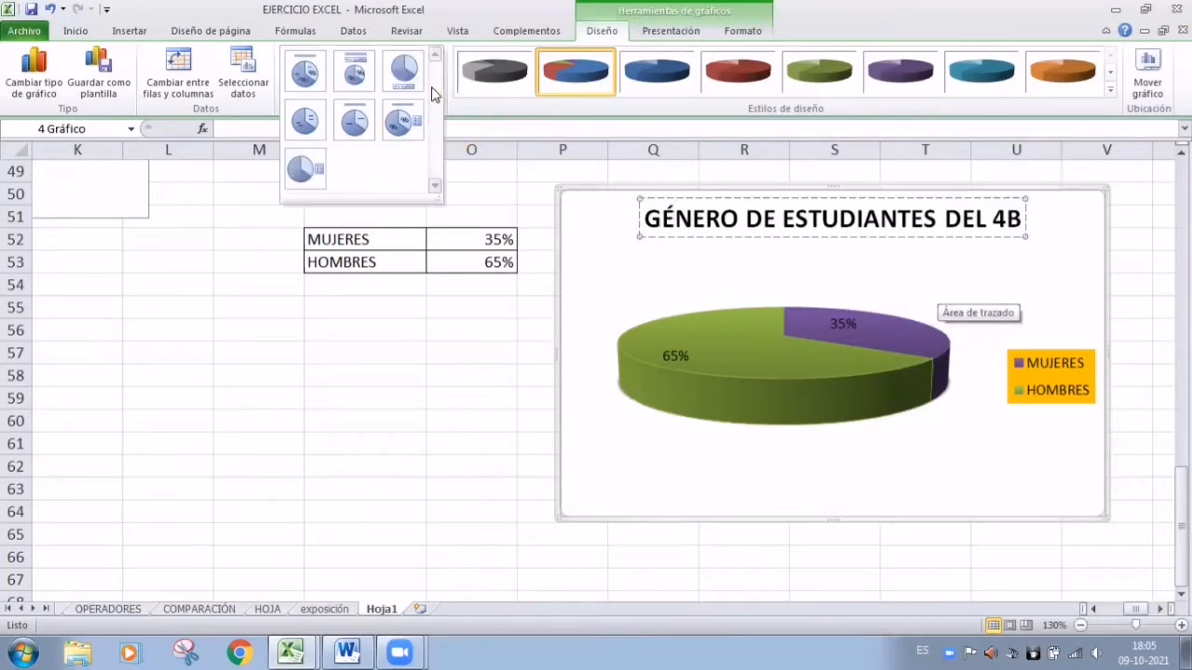
left_click(362, 72)
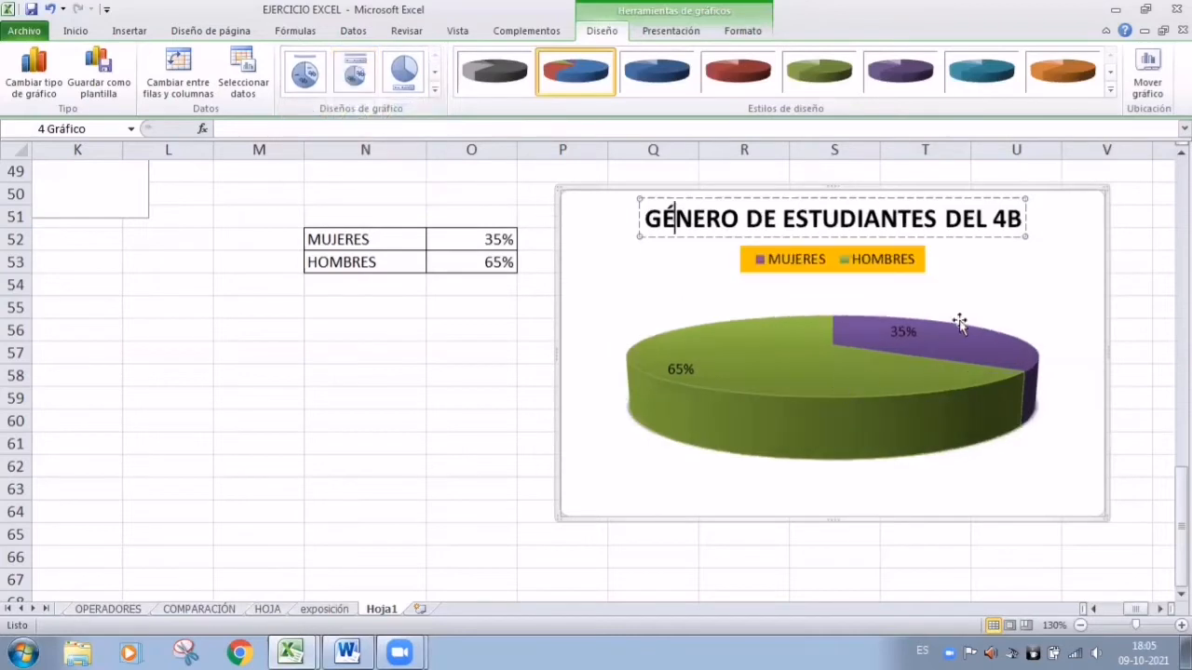
double_click(601, 308)
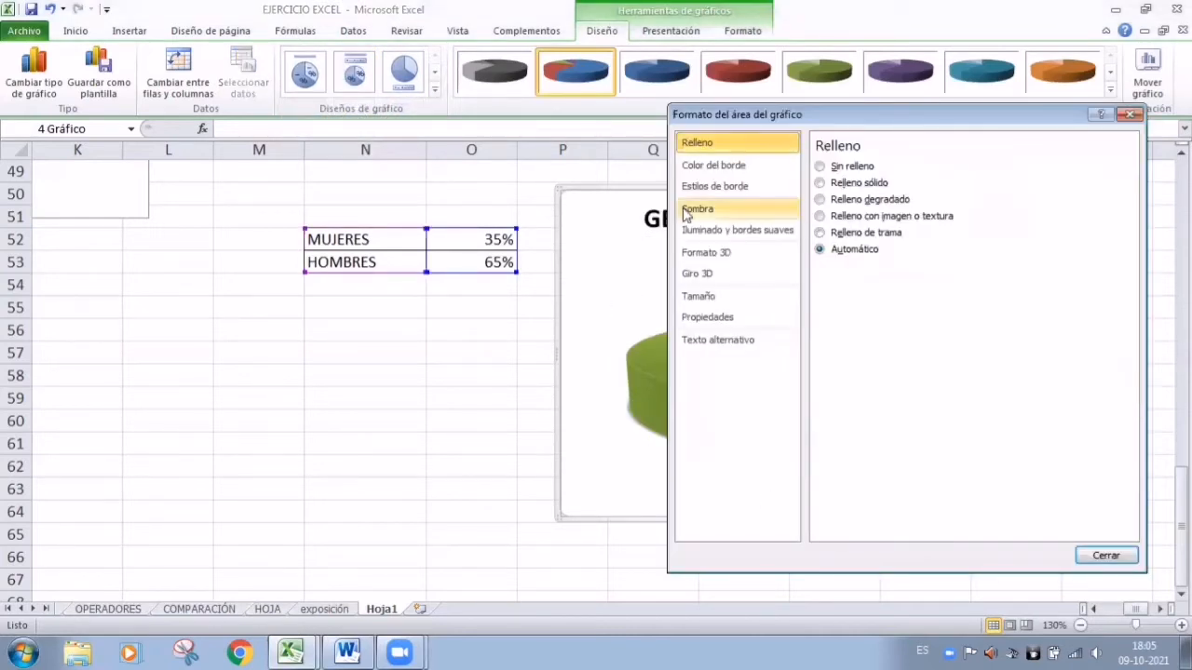
left_click(820, 199)
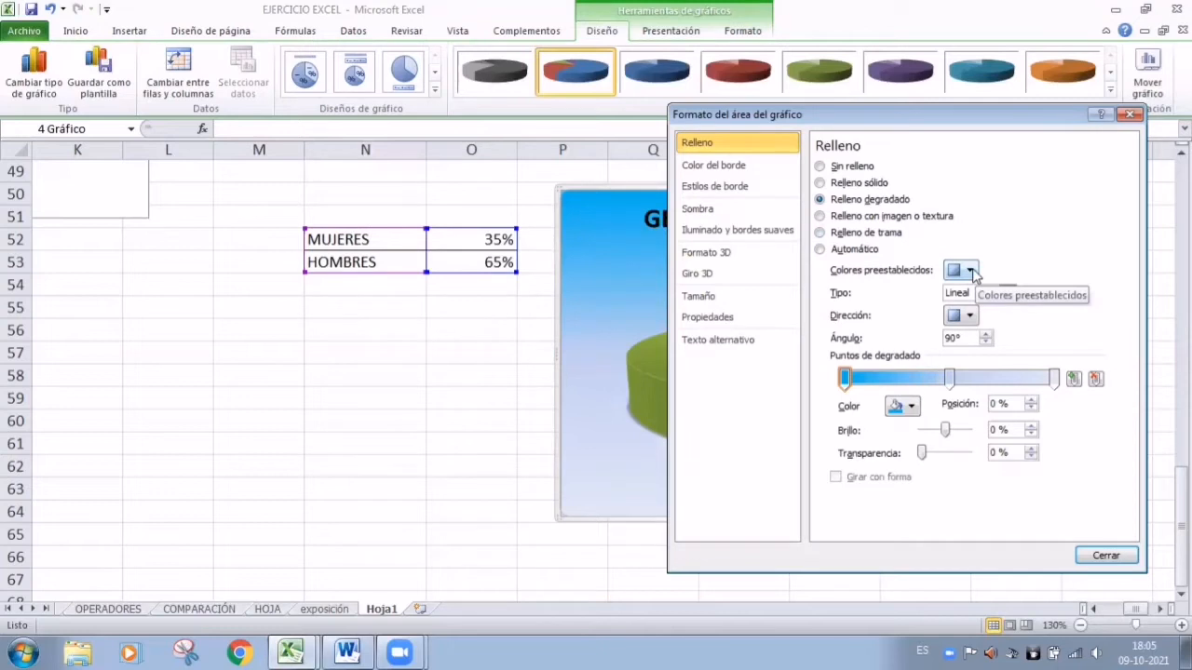
left_click(912, 407)
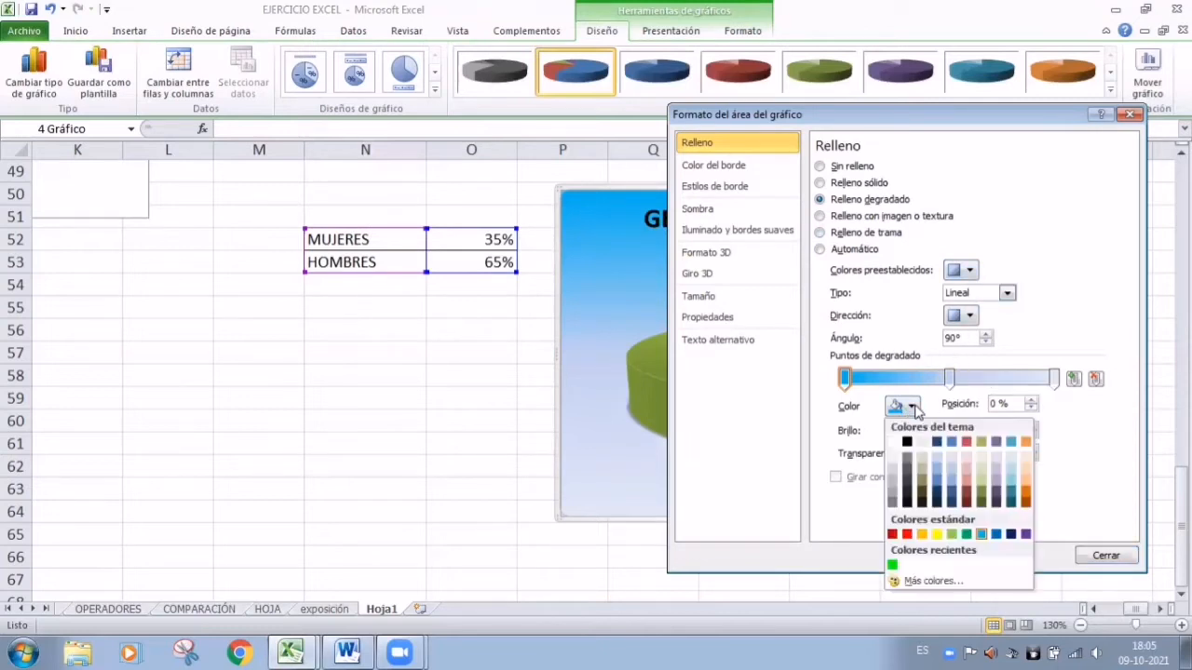
left_click(1026, 478)
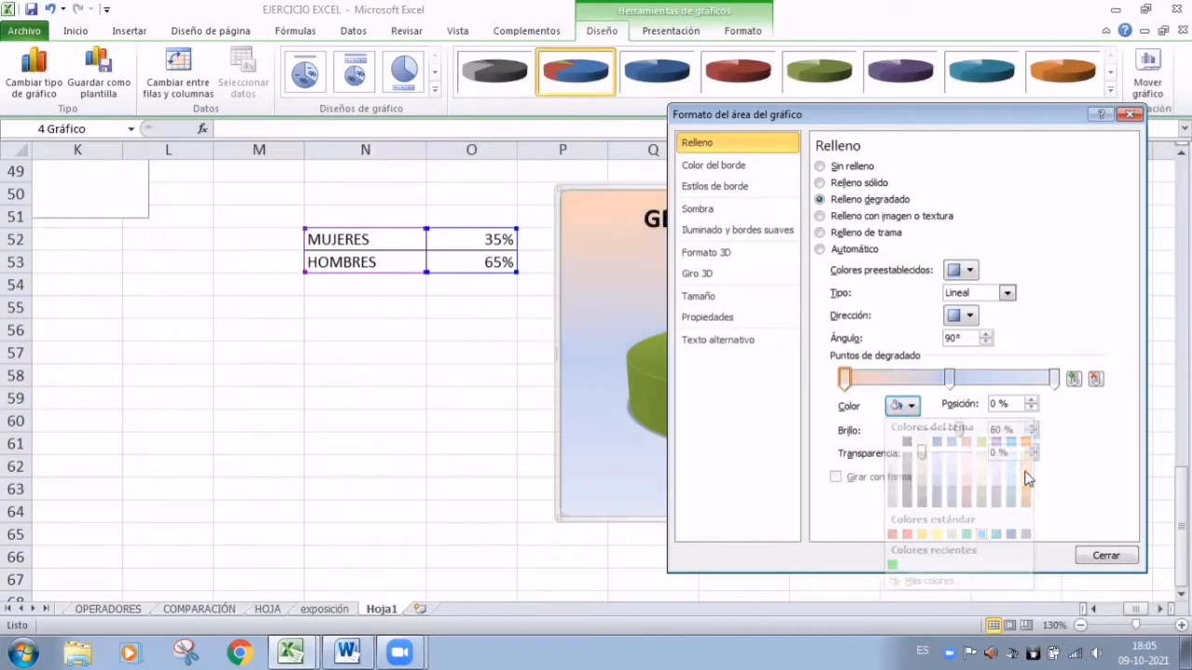
left_click(1130, 113)
left_click(911, 488)
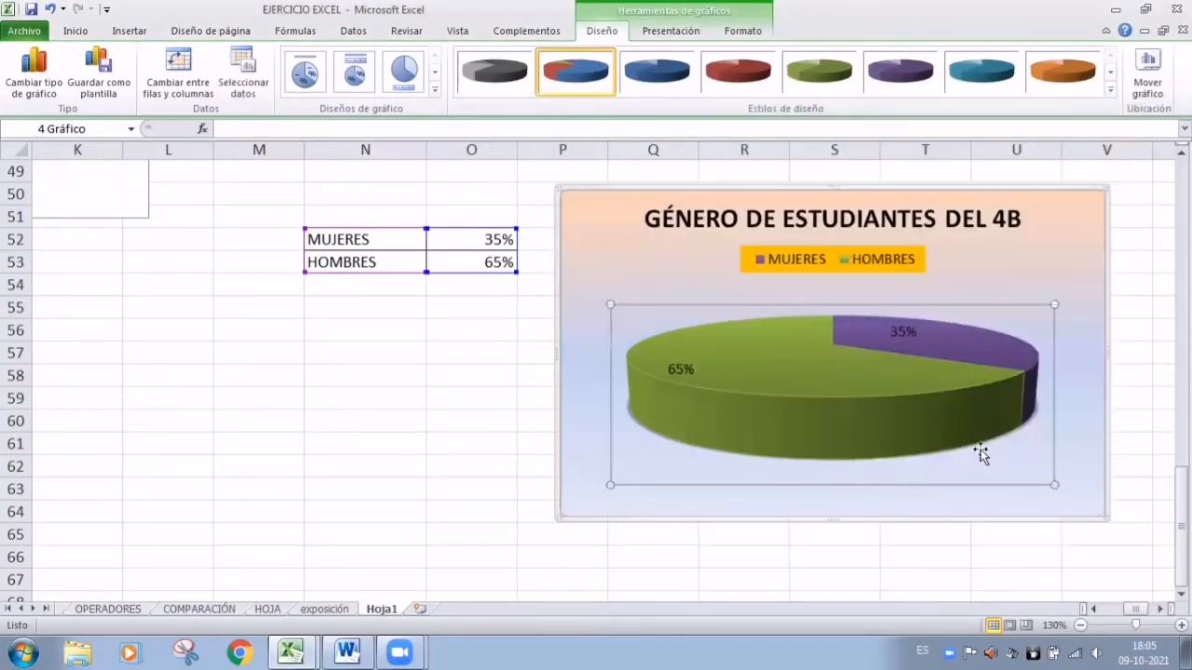
scroll(777, 306, "down", 1)
left_click(646, 121)
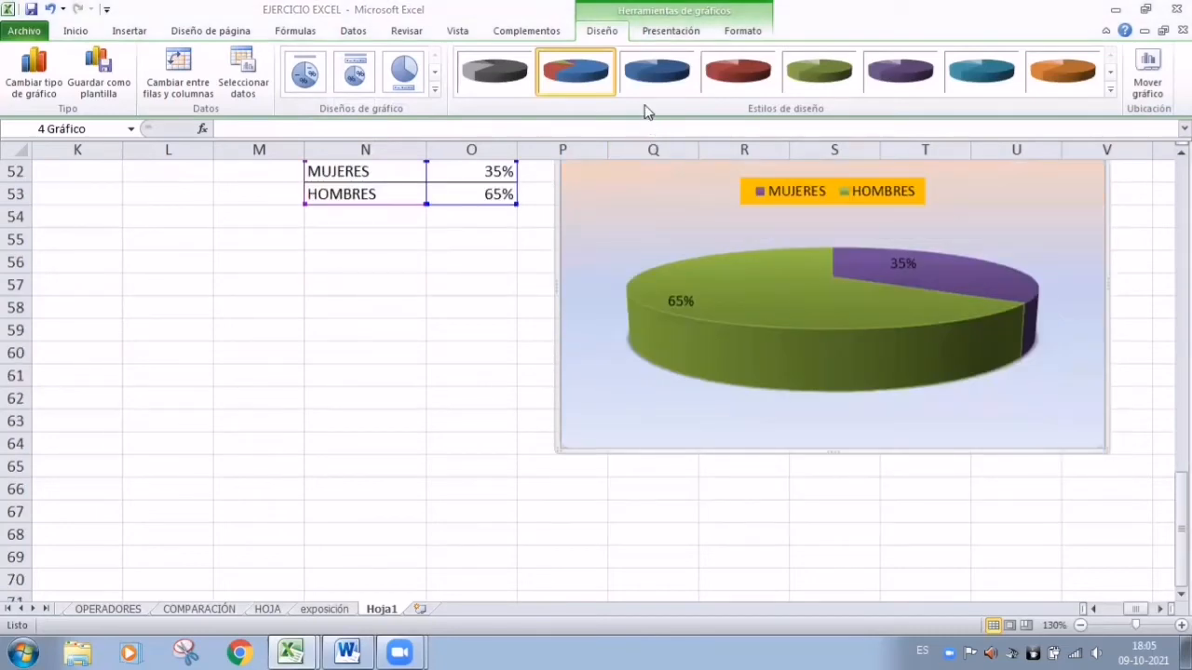
scroll(1122, 535, "up", 1)
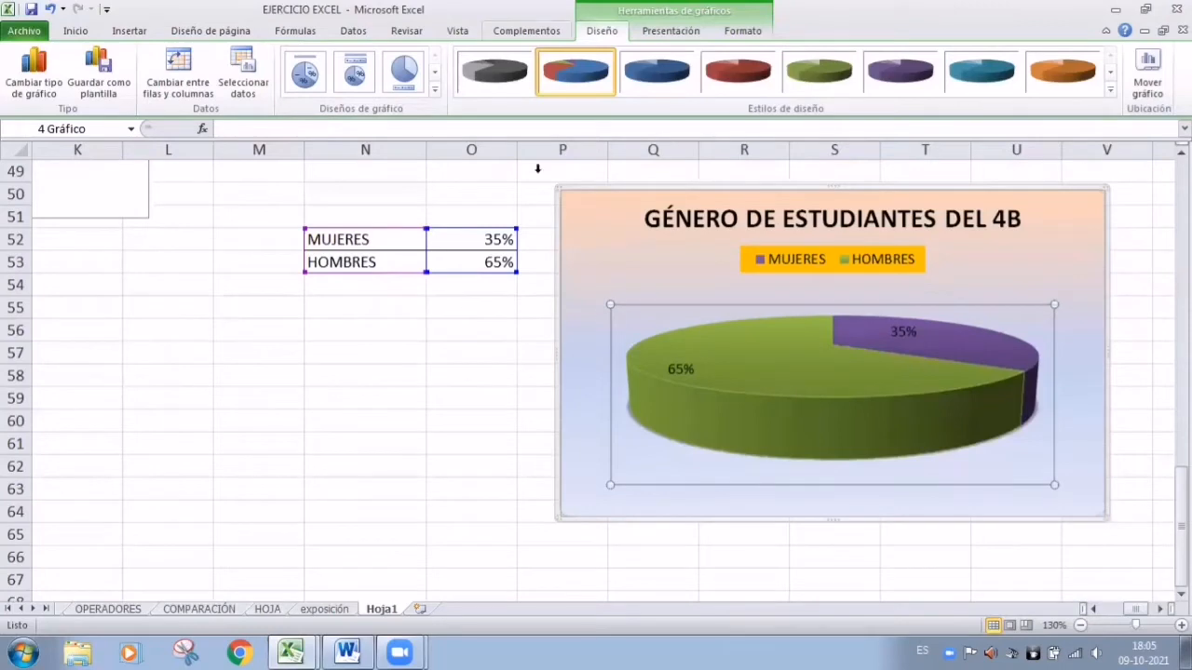
- Examine the finished 3-D pie chart against its MUJERES and HOMBRES source table under GRAFICO CIRCULAR
scroll(808, 387, "up", 2)
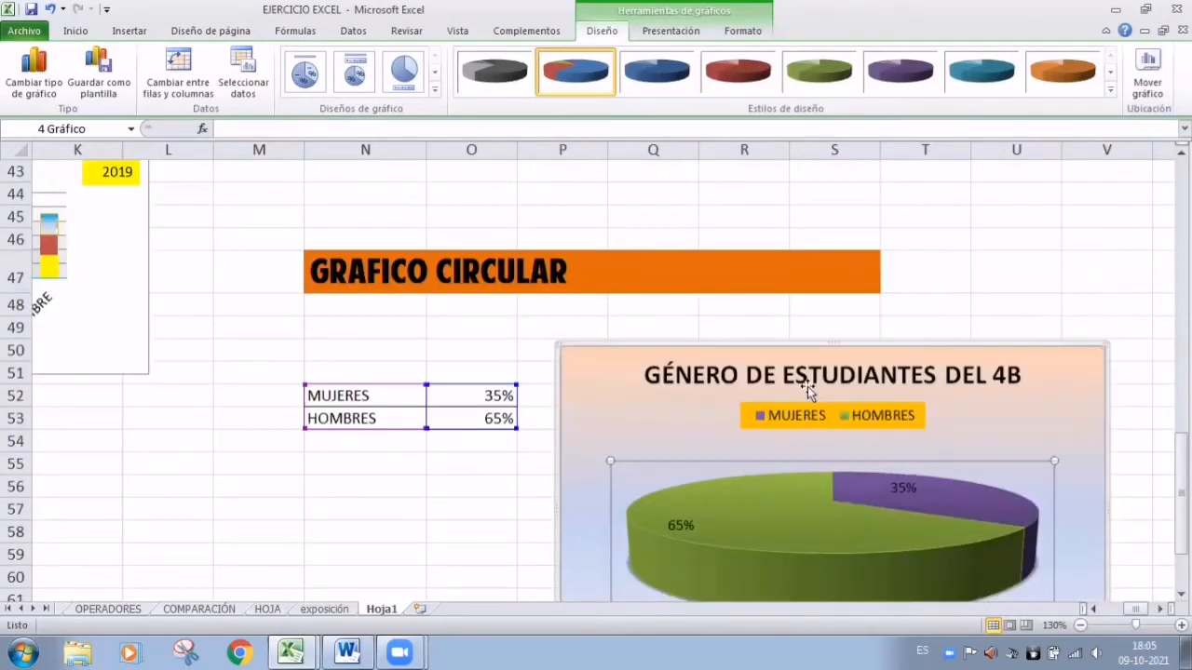
scroll(807, 387, "down", 2)
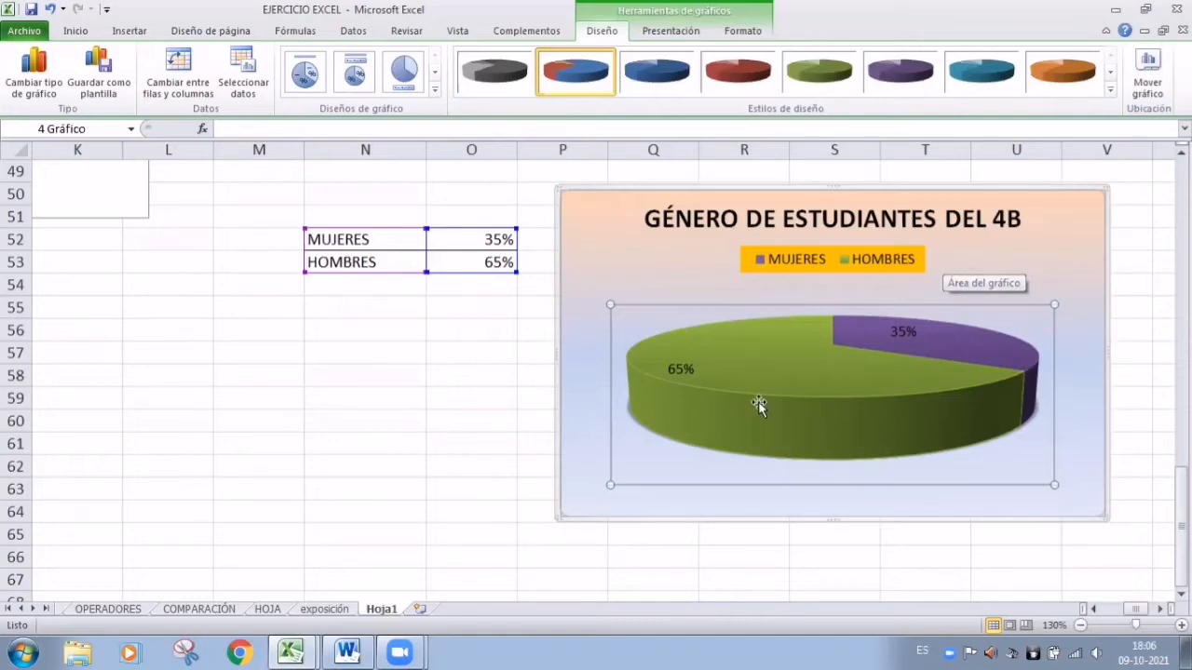
scroll(904, 451, "up", 3)
scroll(903, 451, "down", 3)
scroll(903, 451, "up", 3)
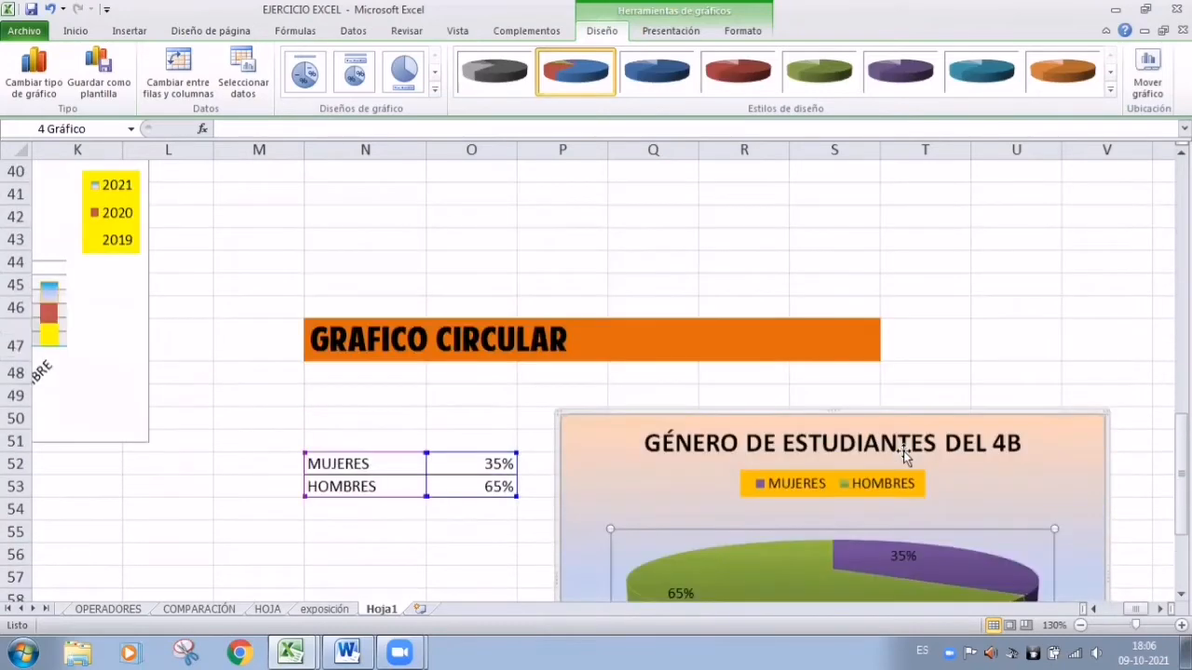
scroll(903, 451, "down", 4)
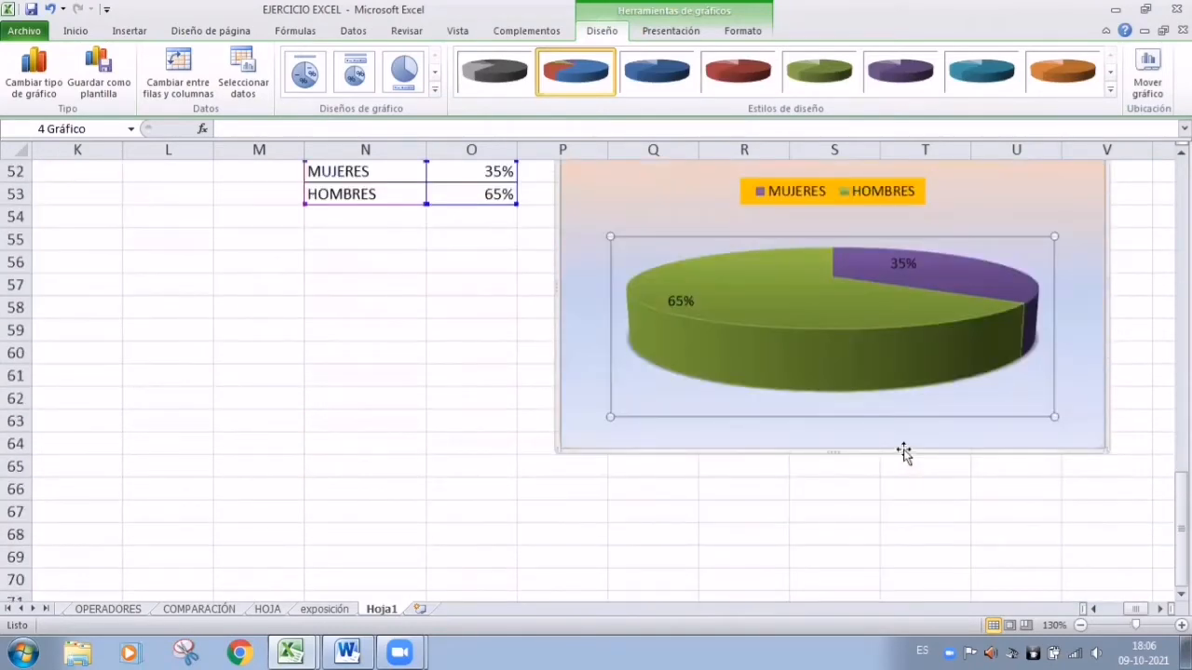
scroll(1035, 350, "up", 3)
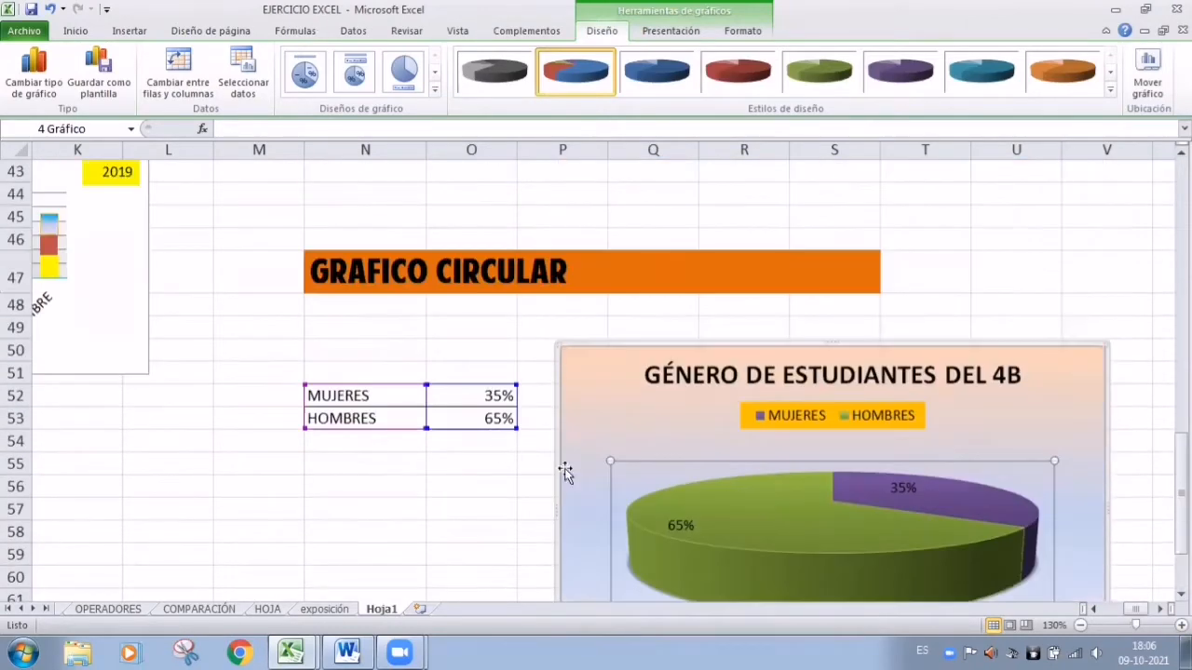
scroll(682, 407, "down", 2)
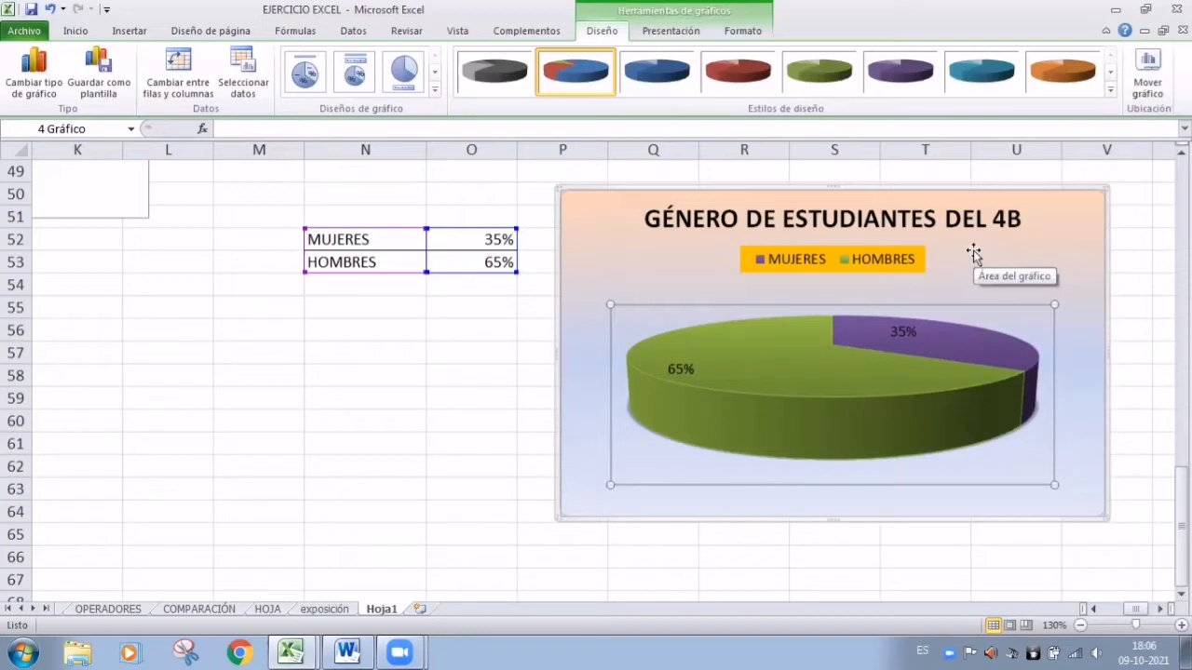
scroll(1109, 360, "up", 1)
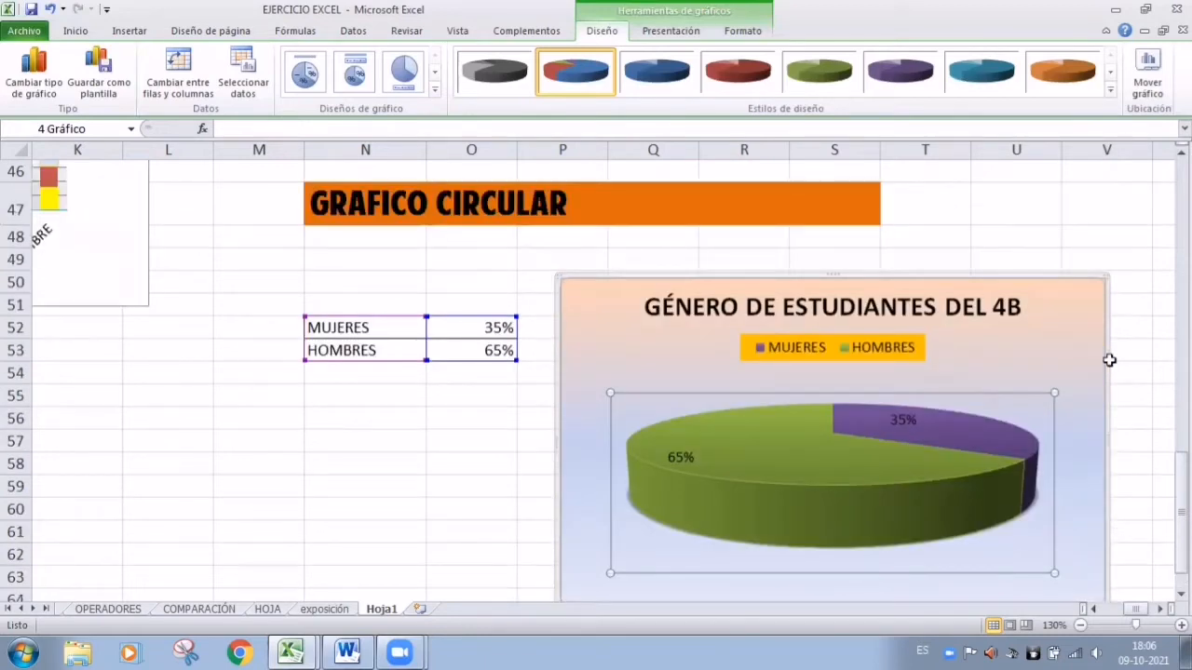
left_click(1103, 314)
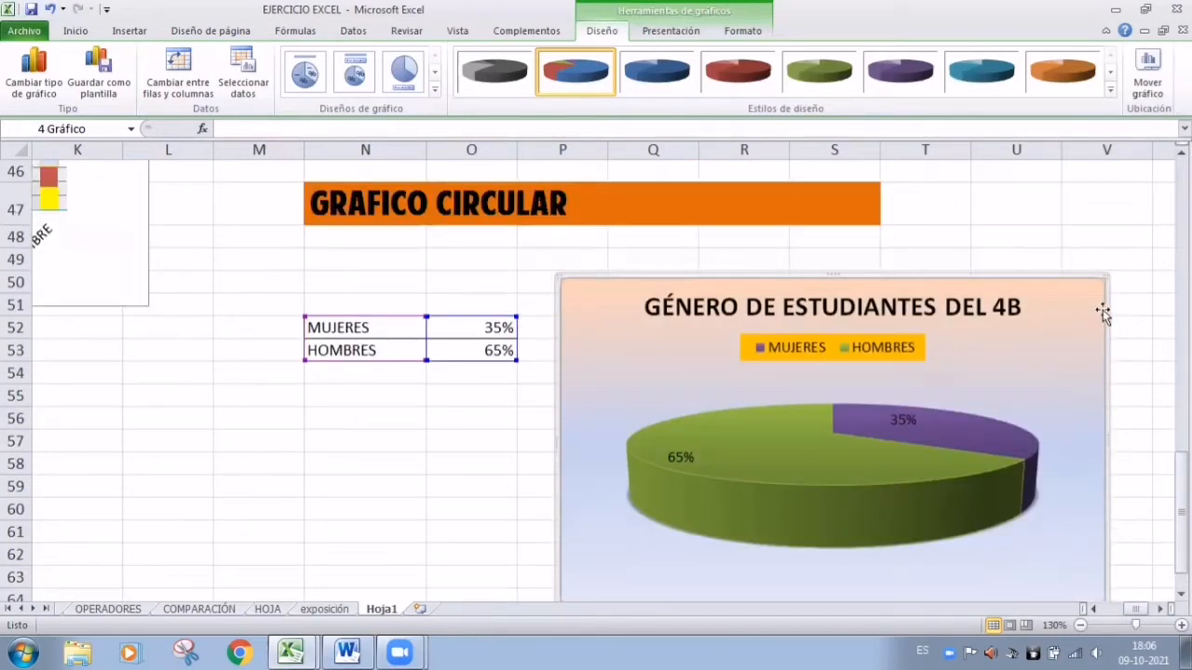
scroll(1103, 315, "down", 1)
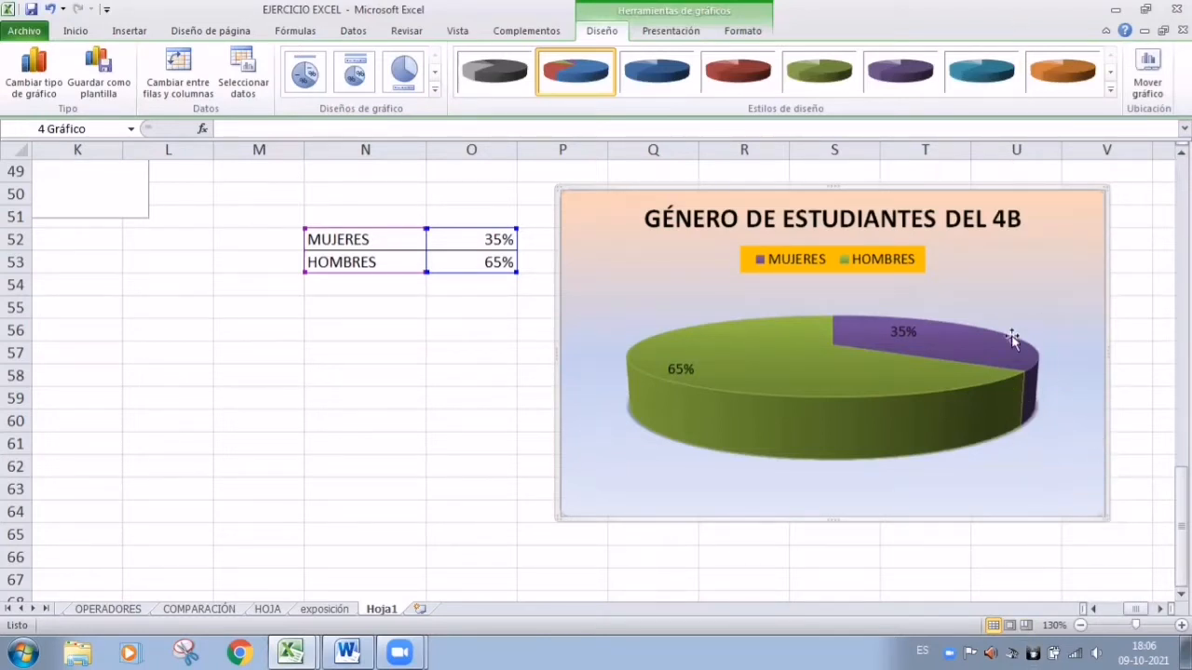
- Inspect the gradient fill settings of the pie chart's area, close them, and look over the chart
double_click(1007, 287)
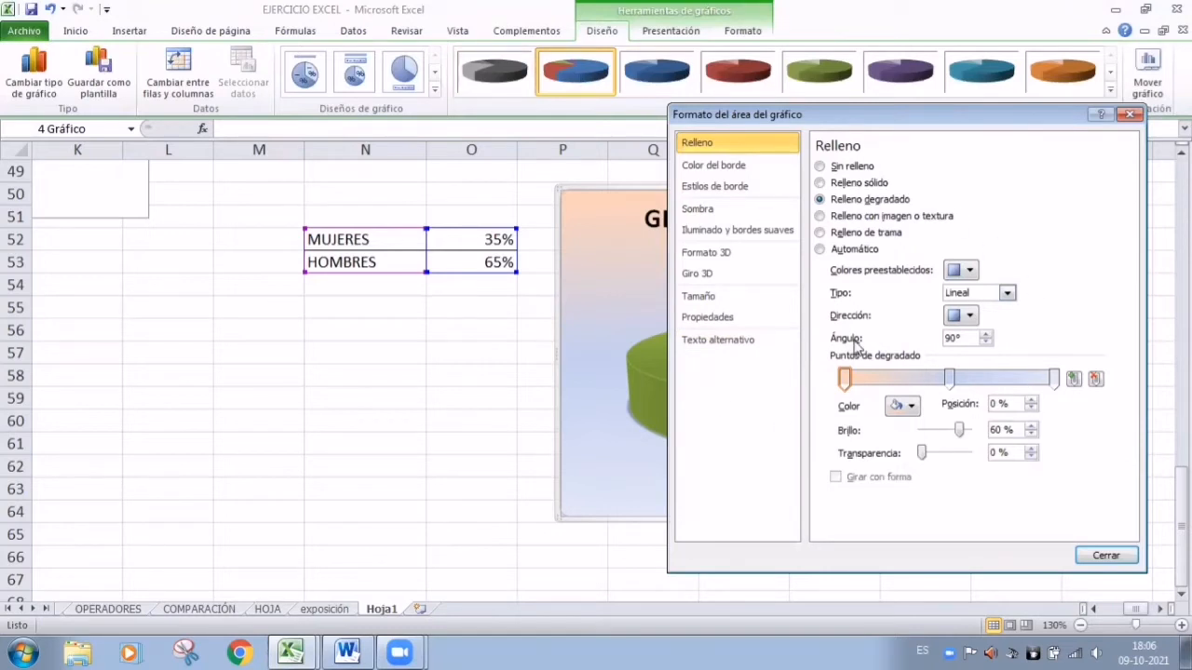
left_click(1130, 115)
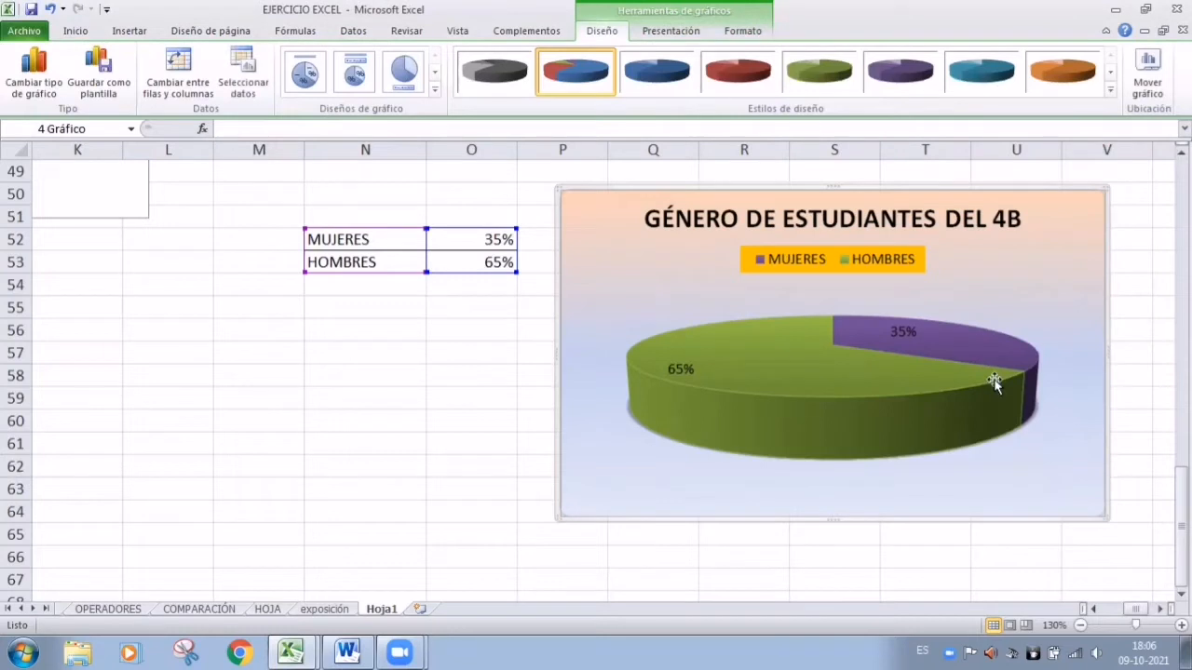
mouse_move(994, 382)
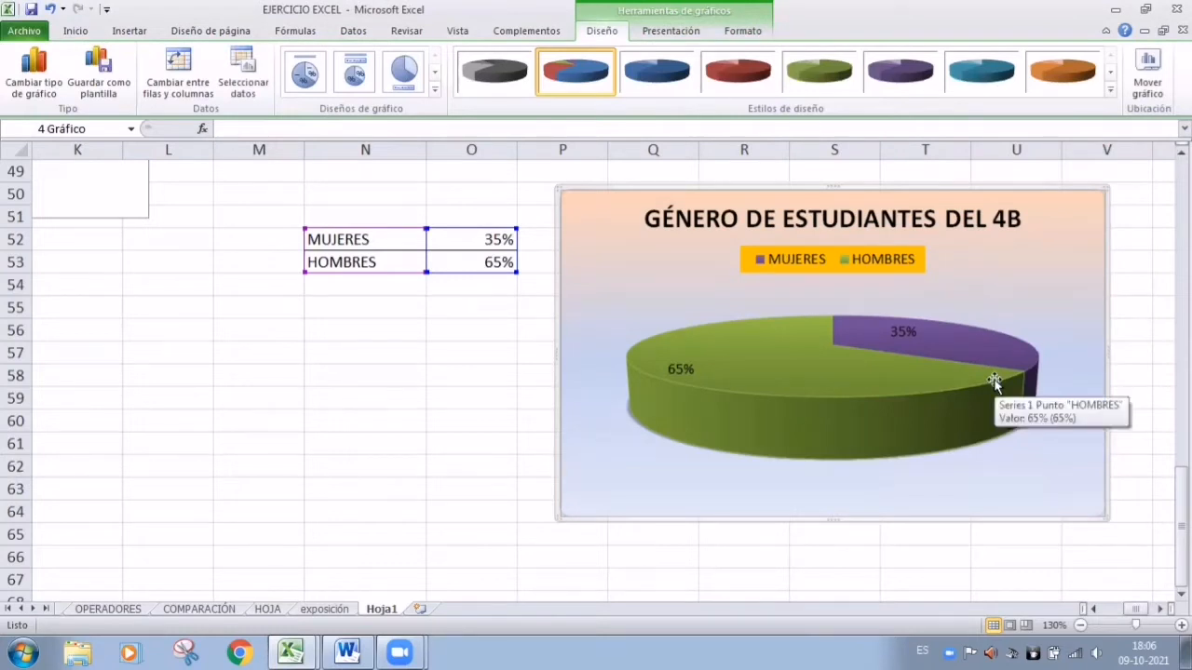
scroll(995, 382, "down", 2)
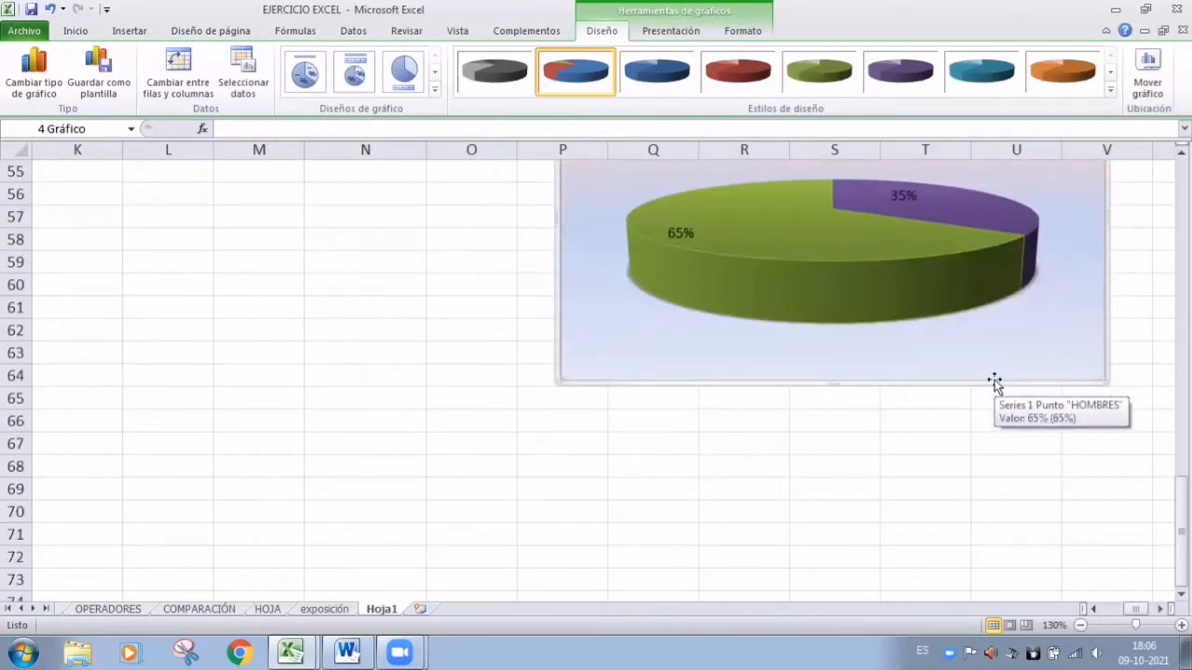
scroll(783, 454, "up", 1)
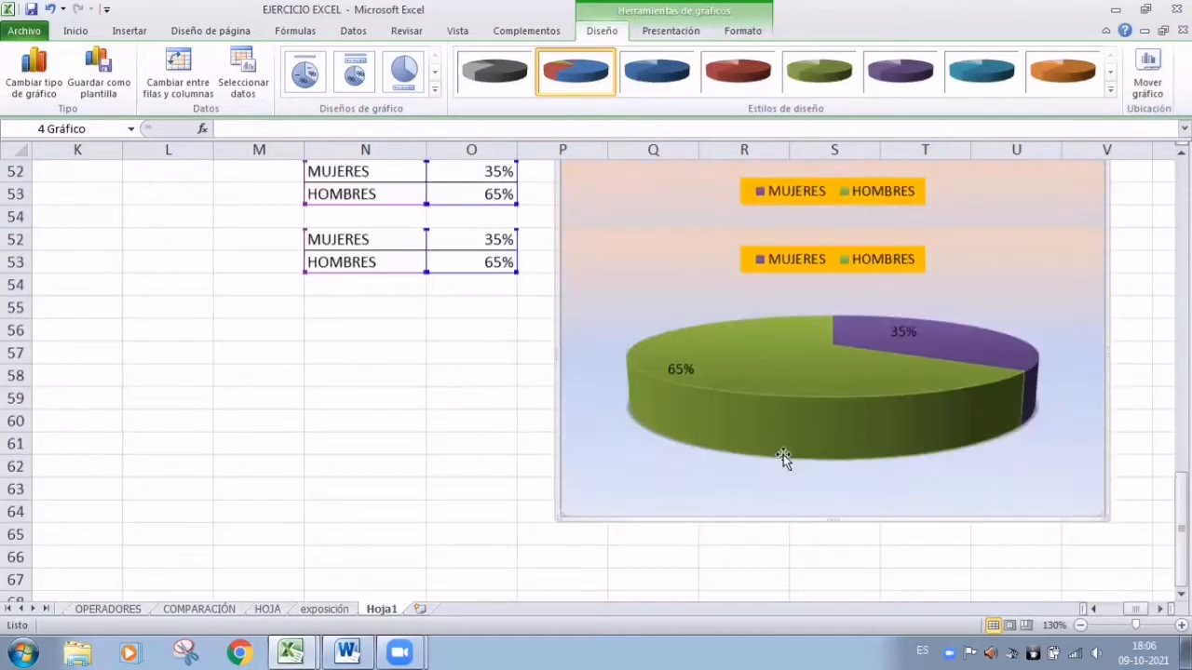
scroll(783, 455, "down", 1)
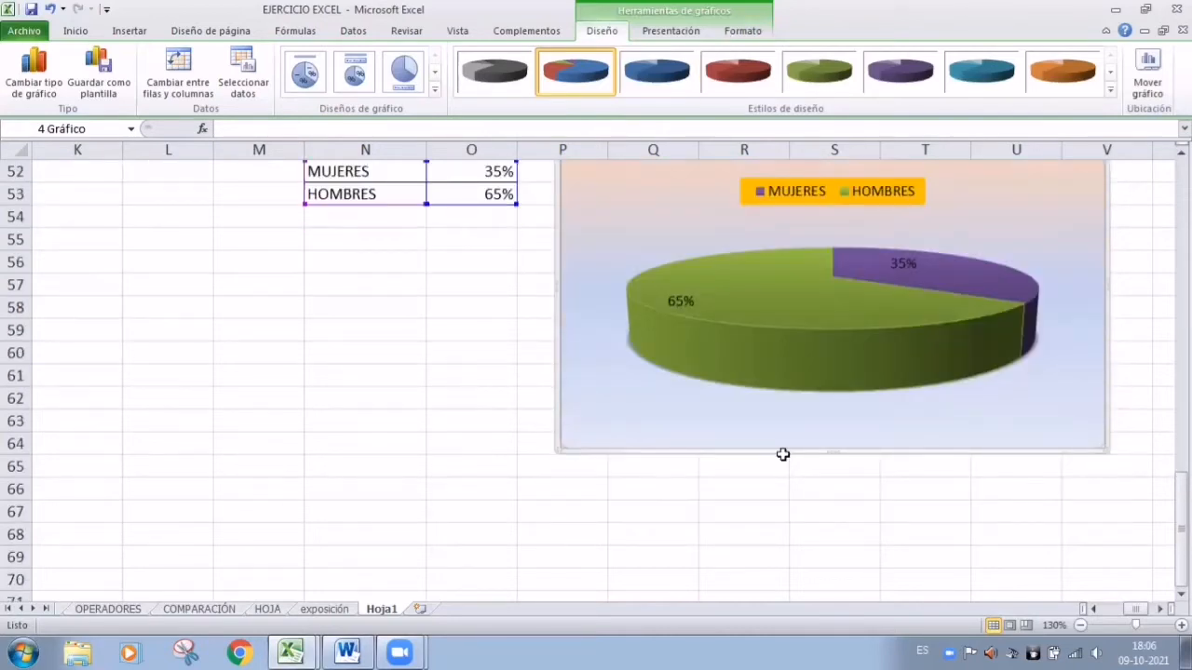
scroll(783, 455, "up", 1)
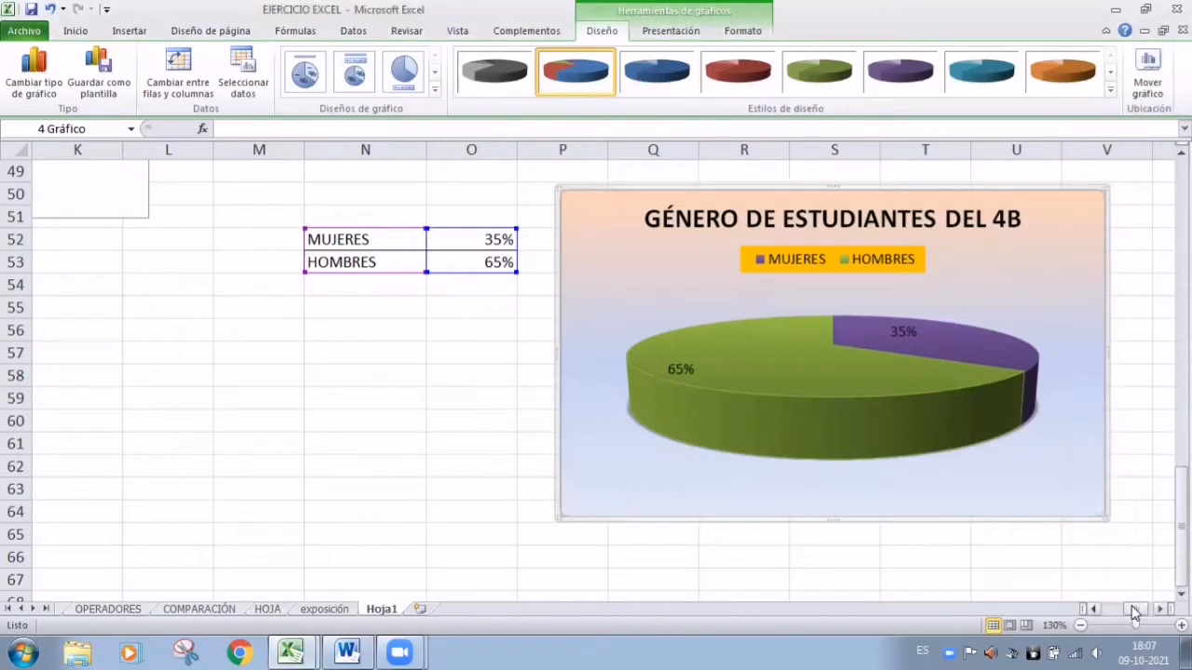
- Deselect the pie chart and examine the AHORRO ANUAL table and the AHORROS ANUALES stacked column chart
left_click(875, 555)
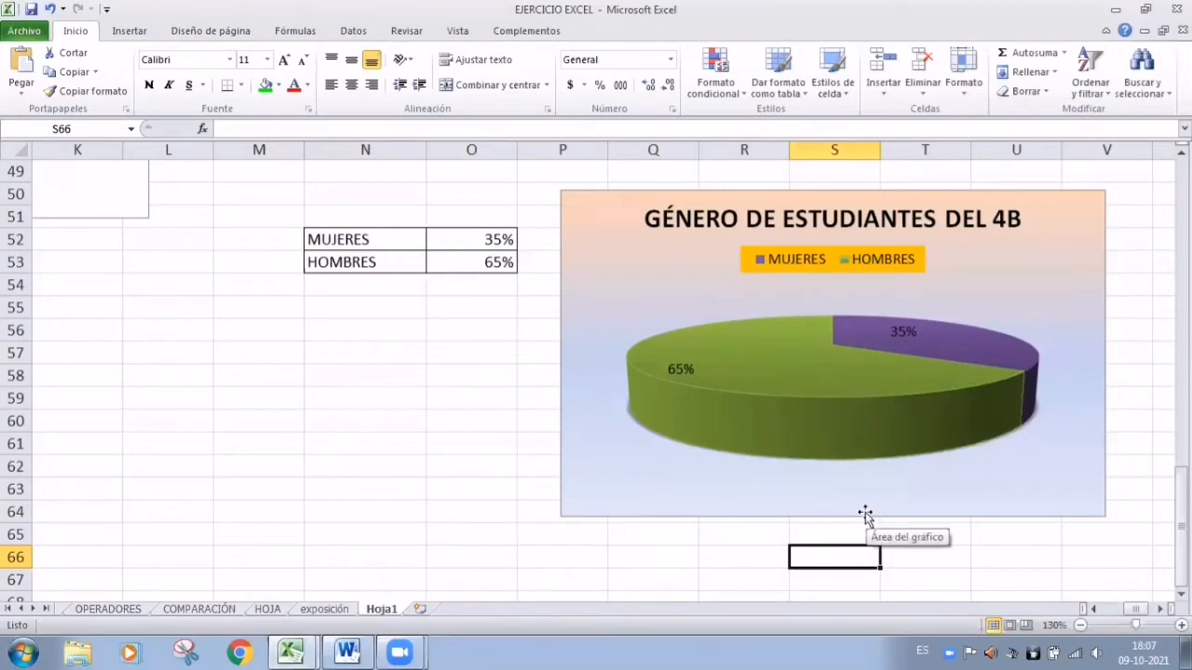
left_click_drag(1142, 618, 1117, 618)
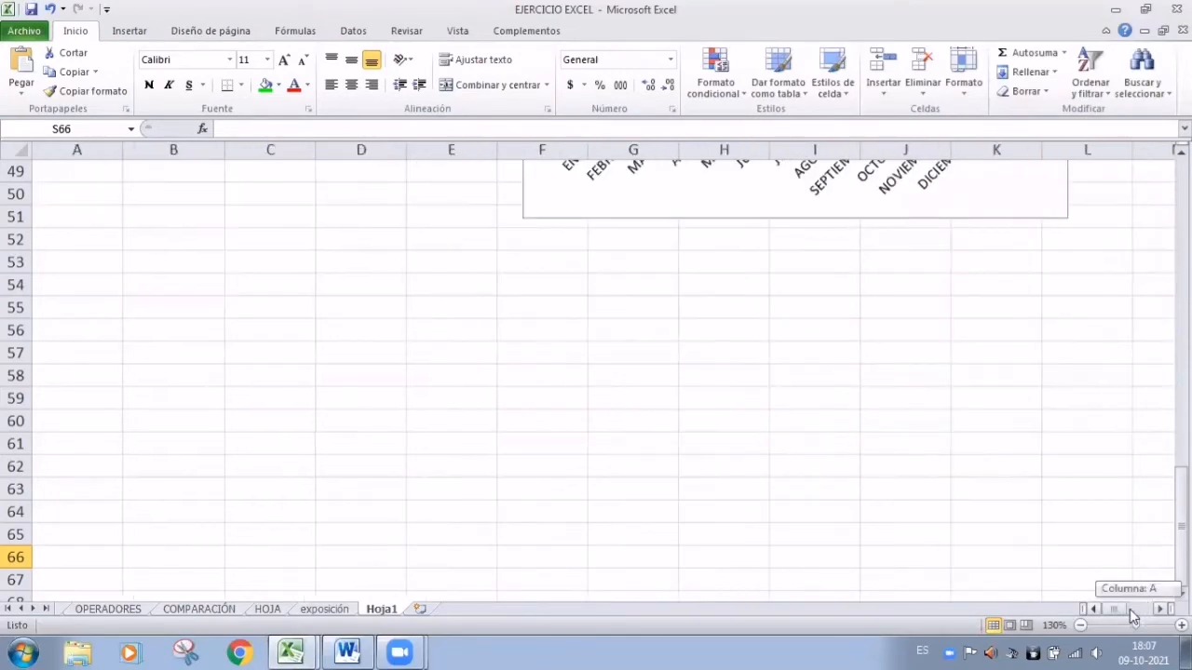
scroll(806, 421, "up", 4)
scroll(745, 391, "up", 2)
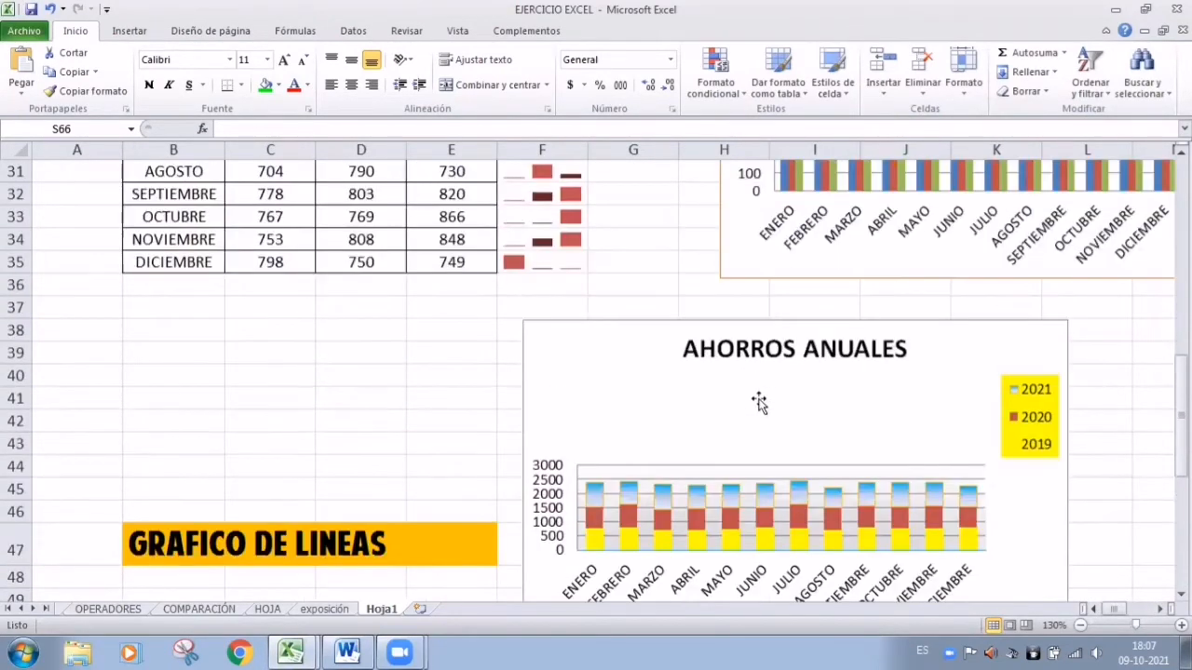
scroll(754, 465, "down", 1)
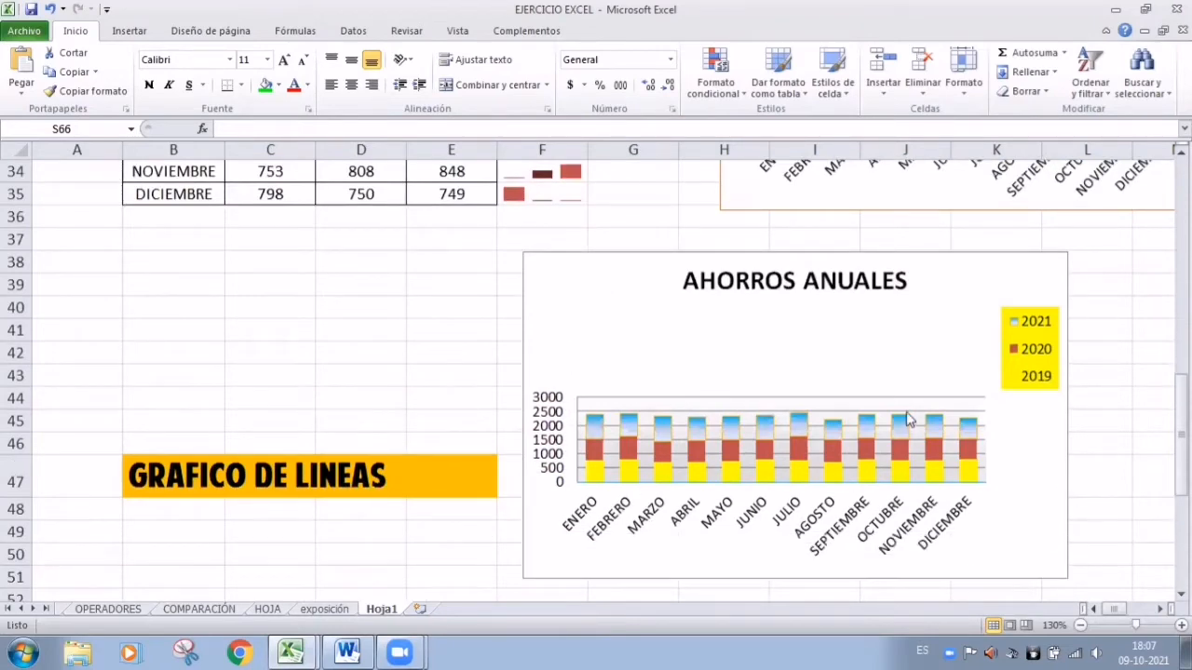
scroll(908, 419, "up", 1)
scroll(907, 416, "down", 1)
scroll(908, 417, "up", 5)
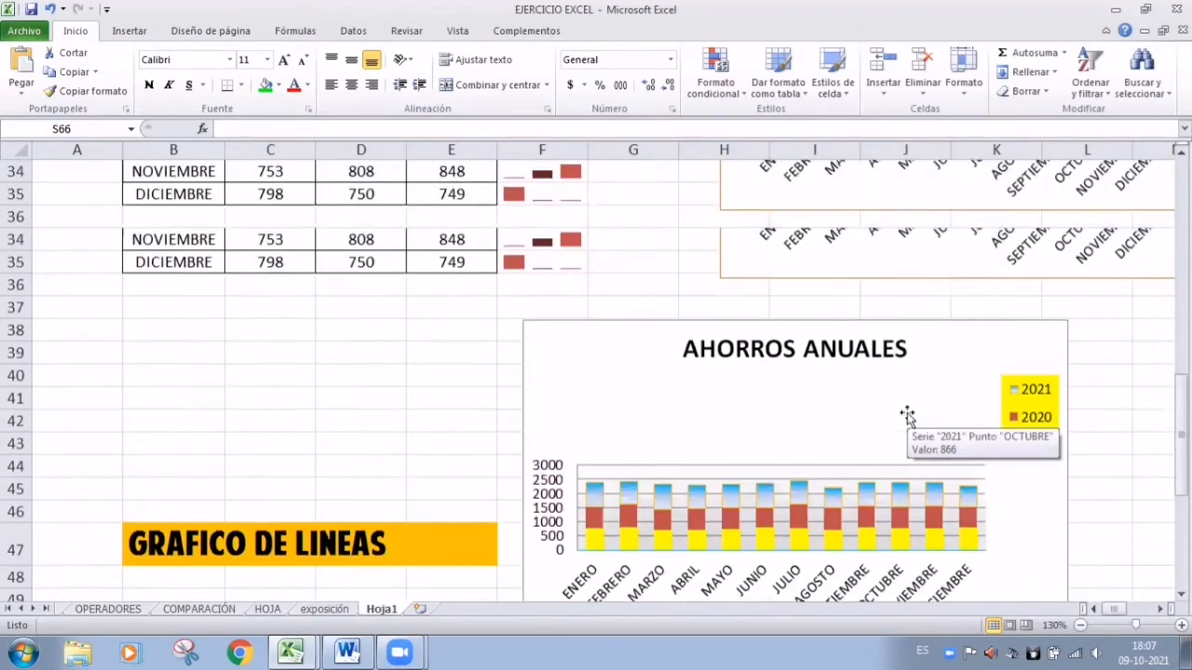
scroll(470, 255, "down", 1)
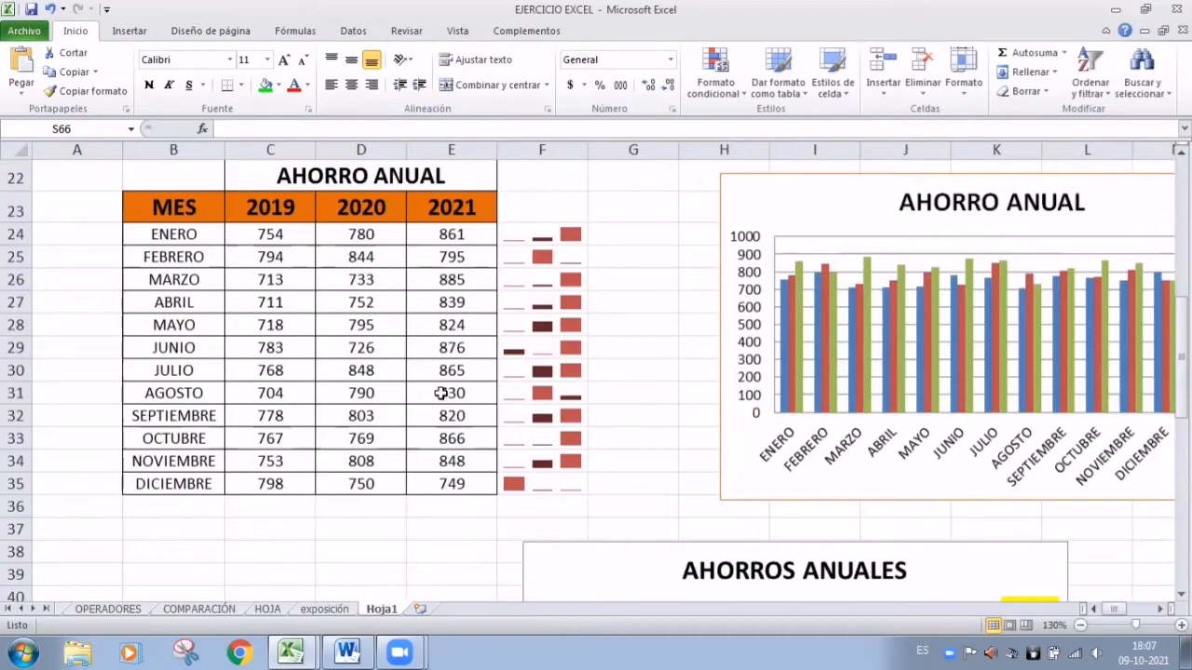
scroll(402, 426, "down", 5)
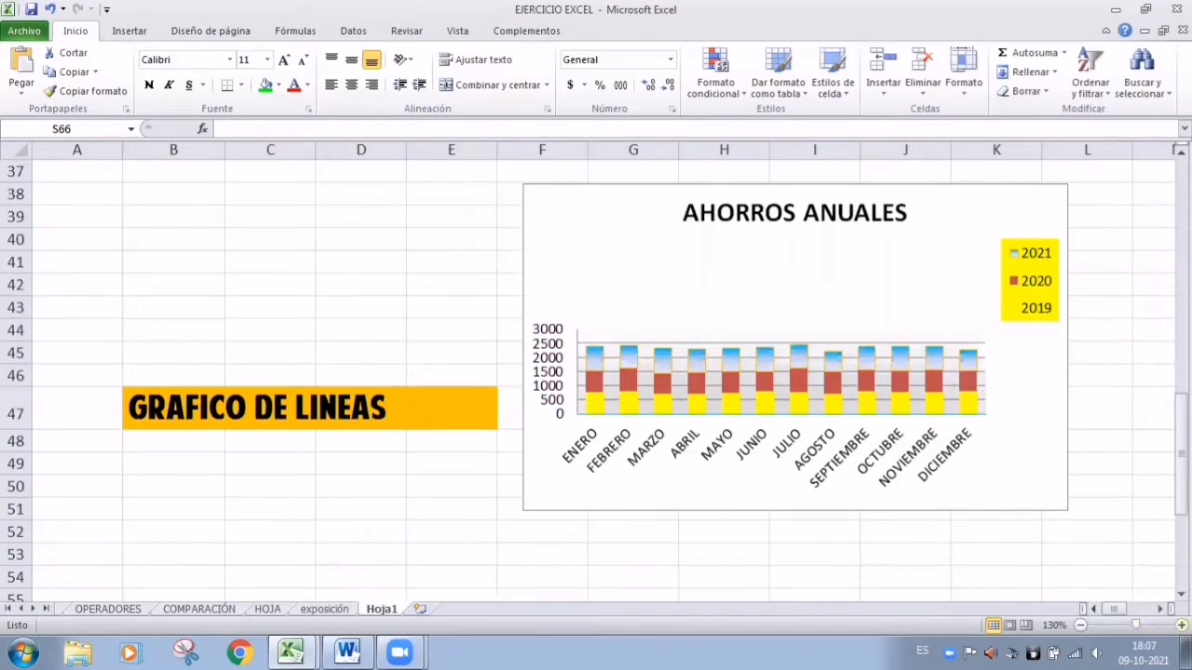
- Merge and center cells F52 to L52 directly below the AHORROS ANUALES chart
left_click(1182, 626)
left_click(1181, 625)
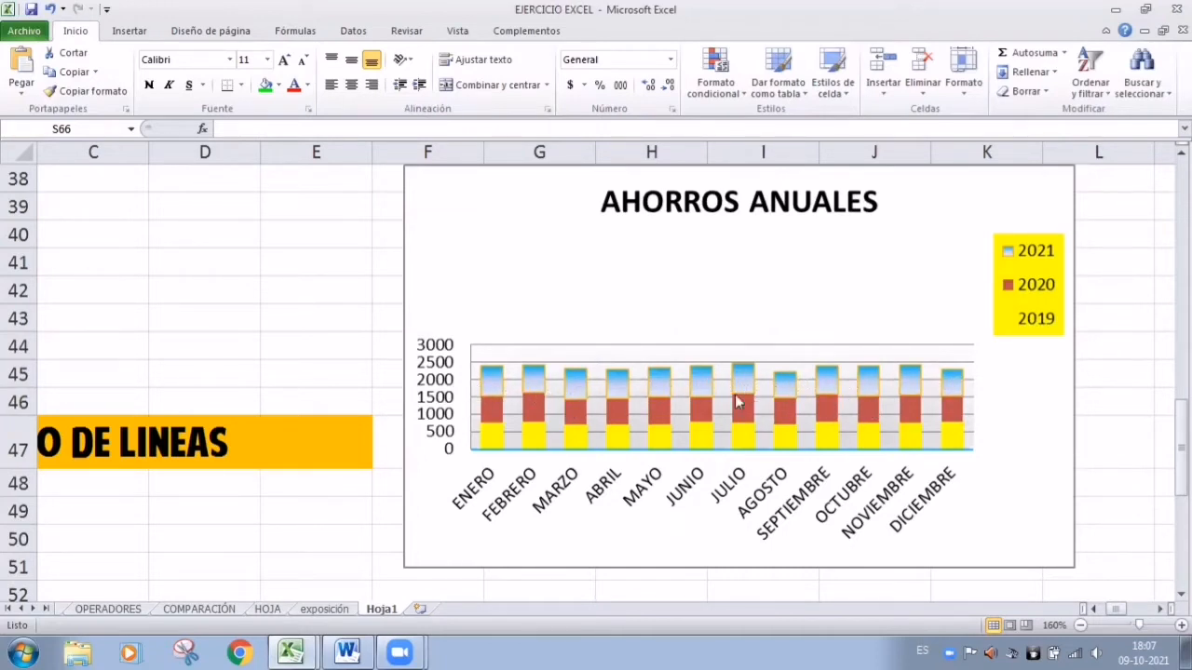
scroll(743, 388, "down", 2)
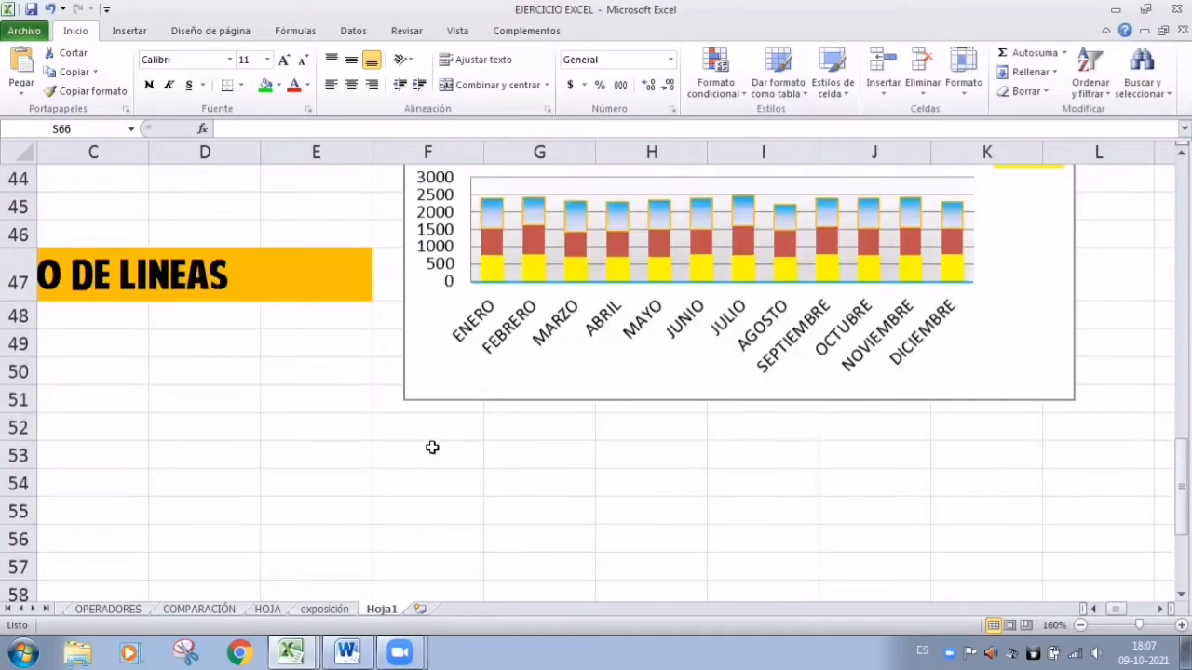
left_click_drag(441, 430, 1043, 436)
left_click(1077, 434)
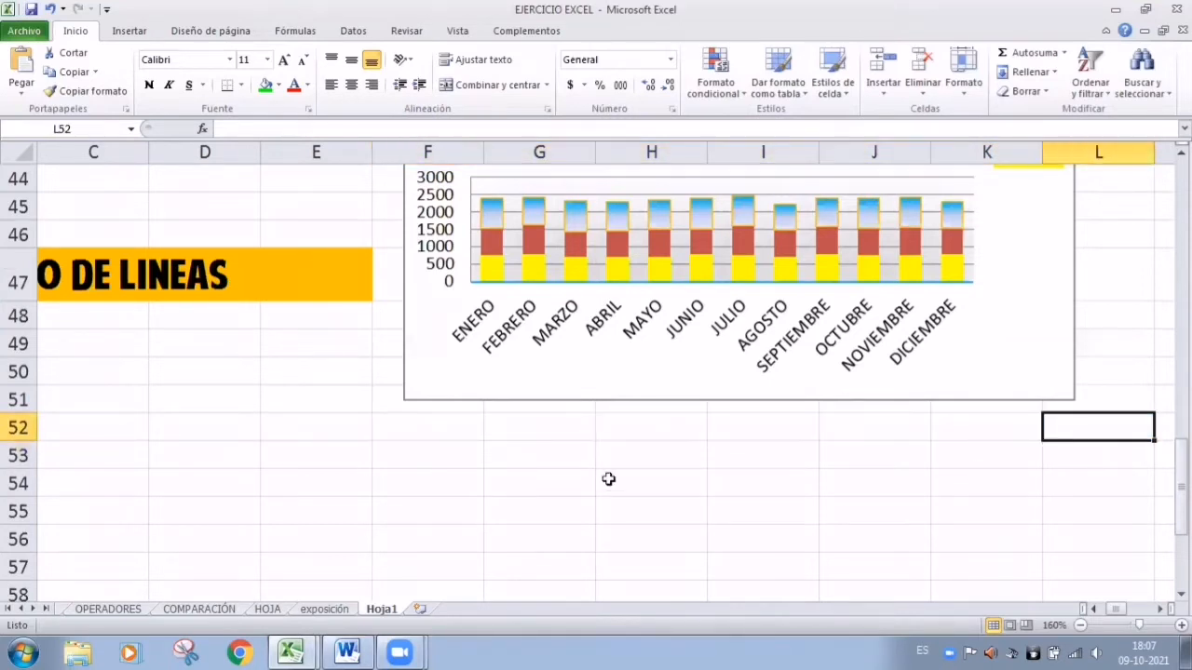
left_click_drag(413, 428, 1079, 427)
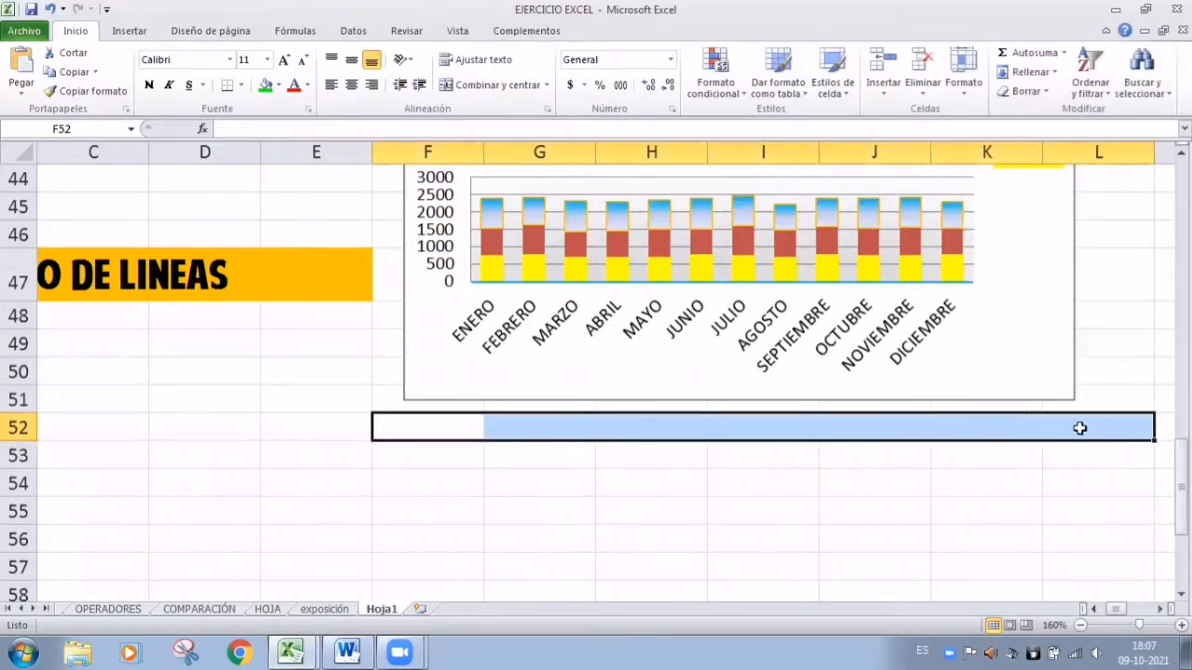
left_click(456, 87)
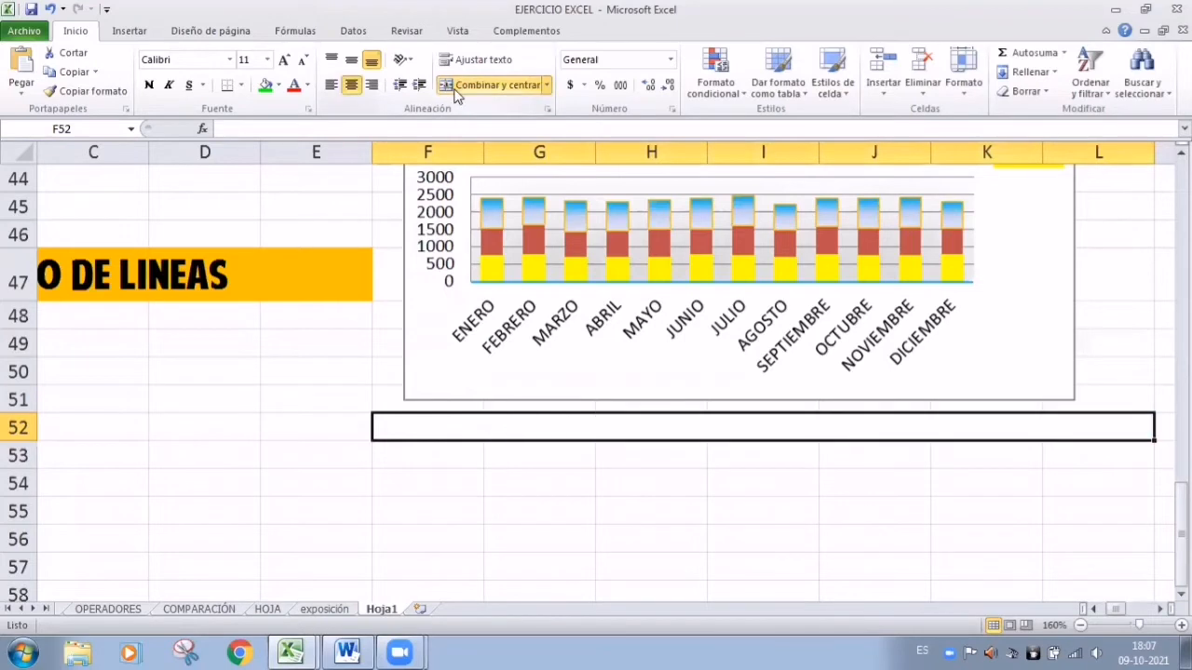
left_click(230, 60)
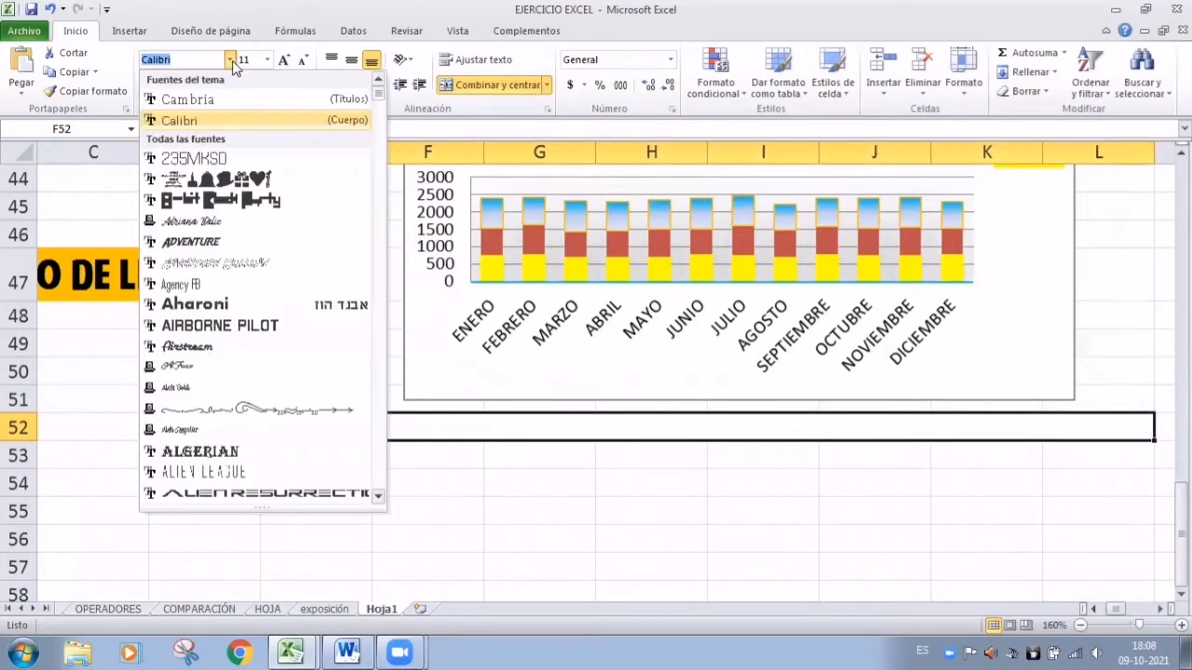
left_click(470, 425)
scroll(479, 426, "up", 2)
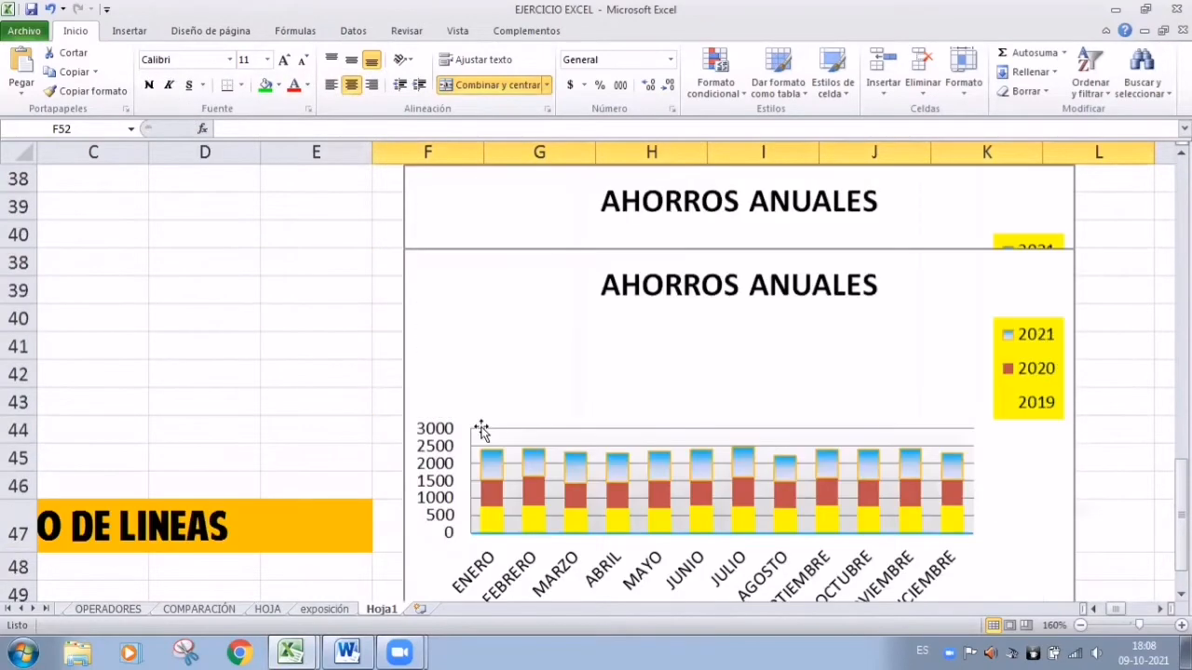
scroll(483, 435, "up", 1)
scroll(484, 435, "down", 1)
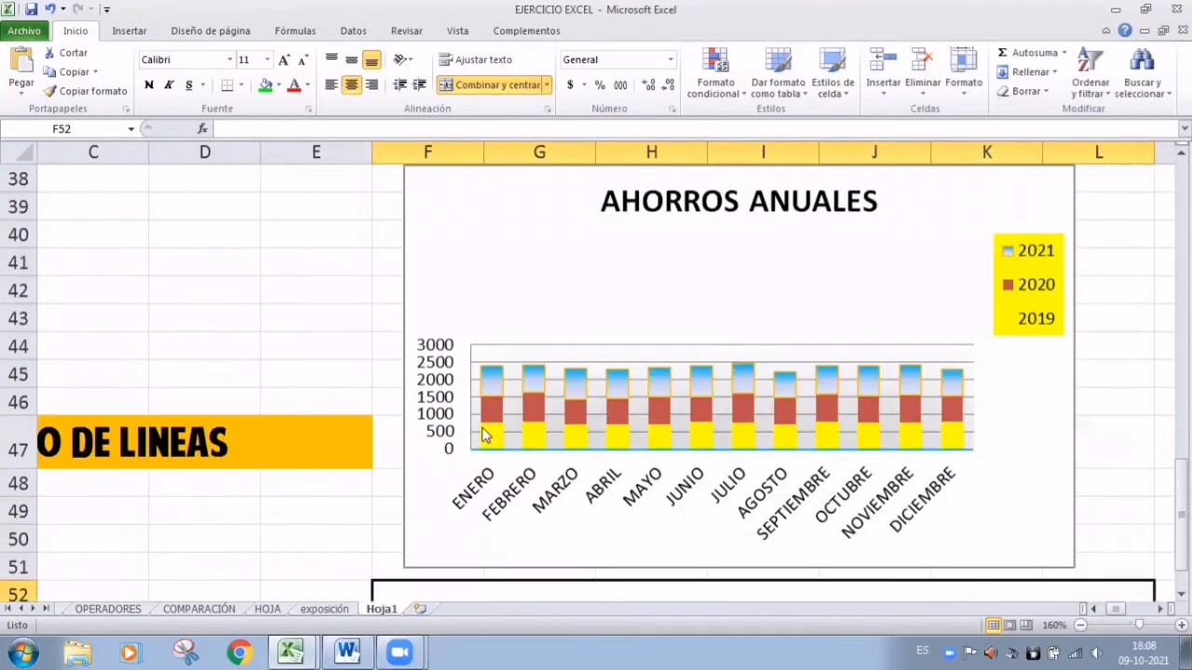
scroll(484, 434, "down", 1)
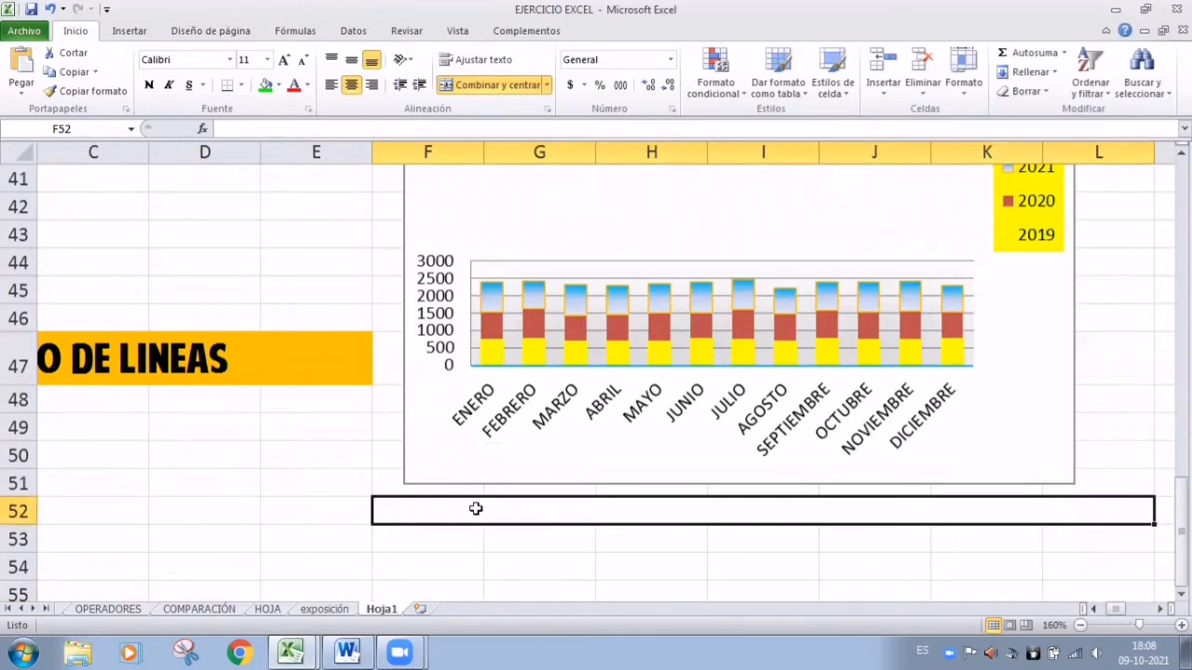
- Enter the caption "Gráfico1. Se mustran los datos numéricos encuanto a" in the merged cell below the AHORROS ANUALES chart
type("T")
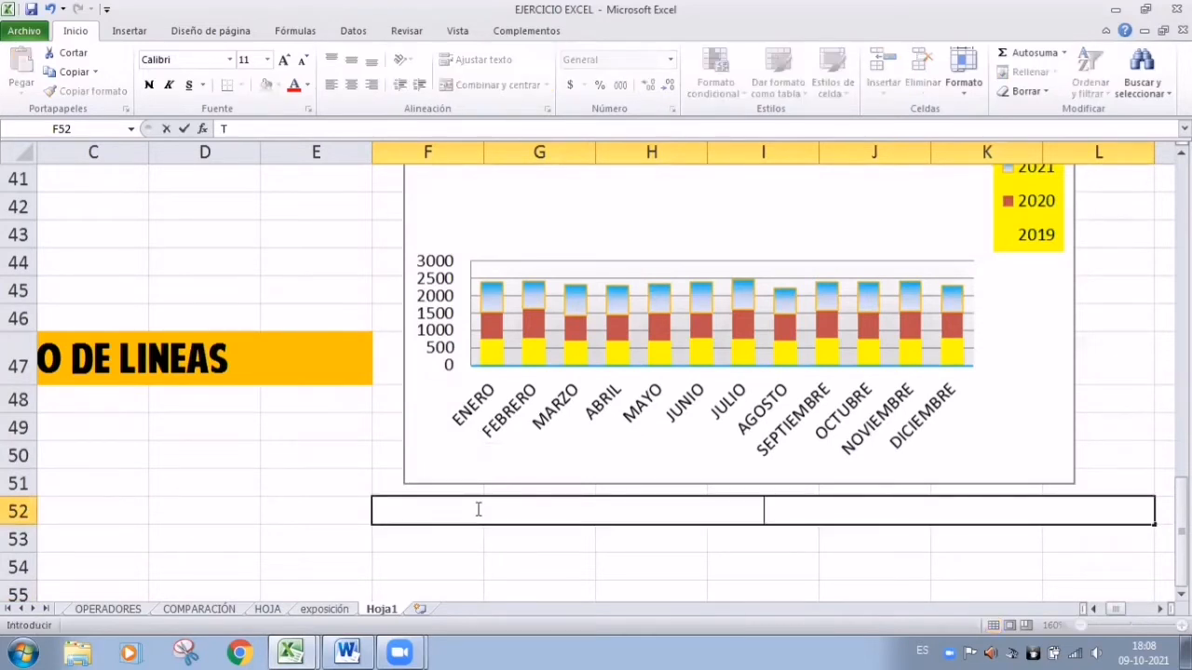
key("Caps_Lock")
type("ráfico")
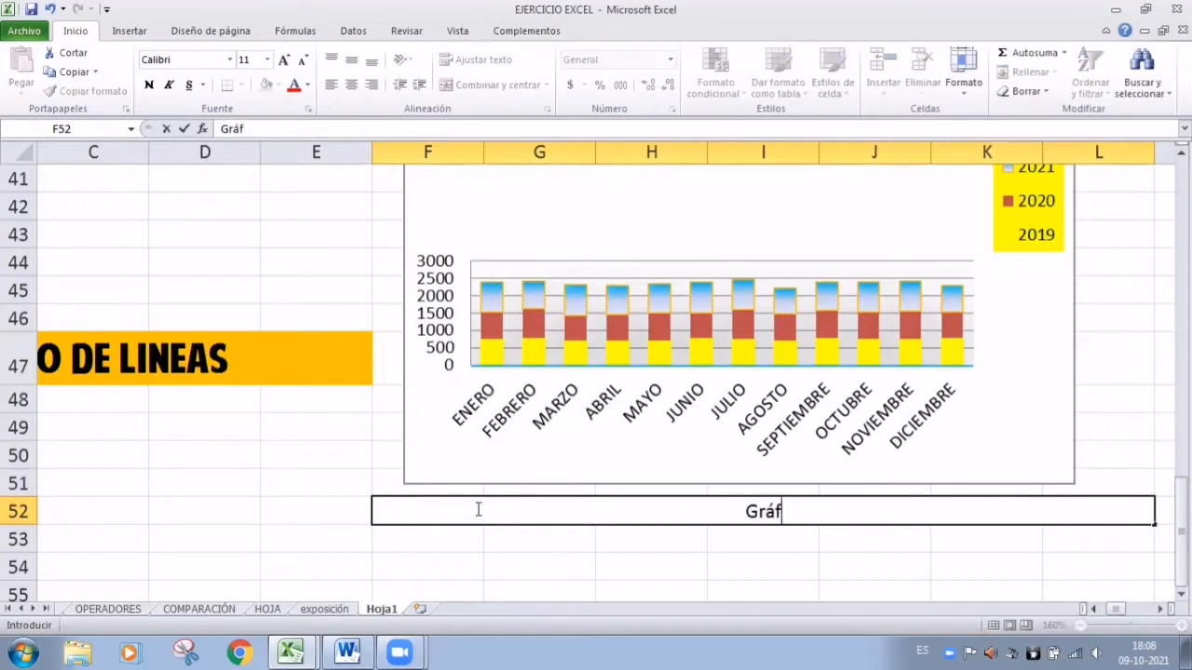
type("1.")
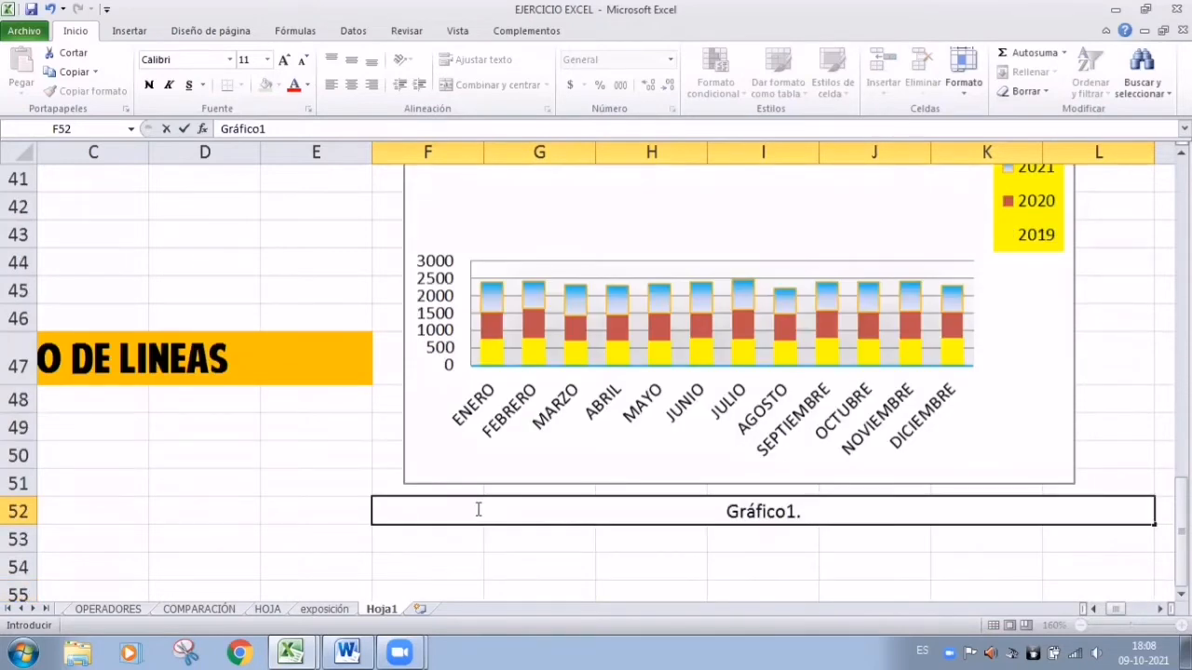
key("Caps_Lock")
type("S")
key("Caps_Lock")
type("e mus")
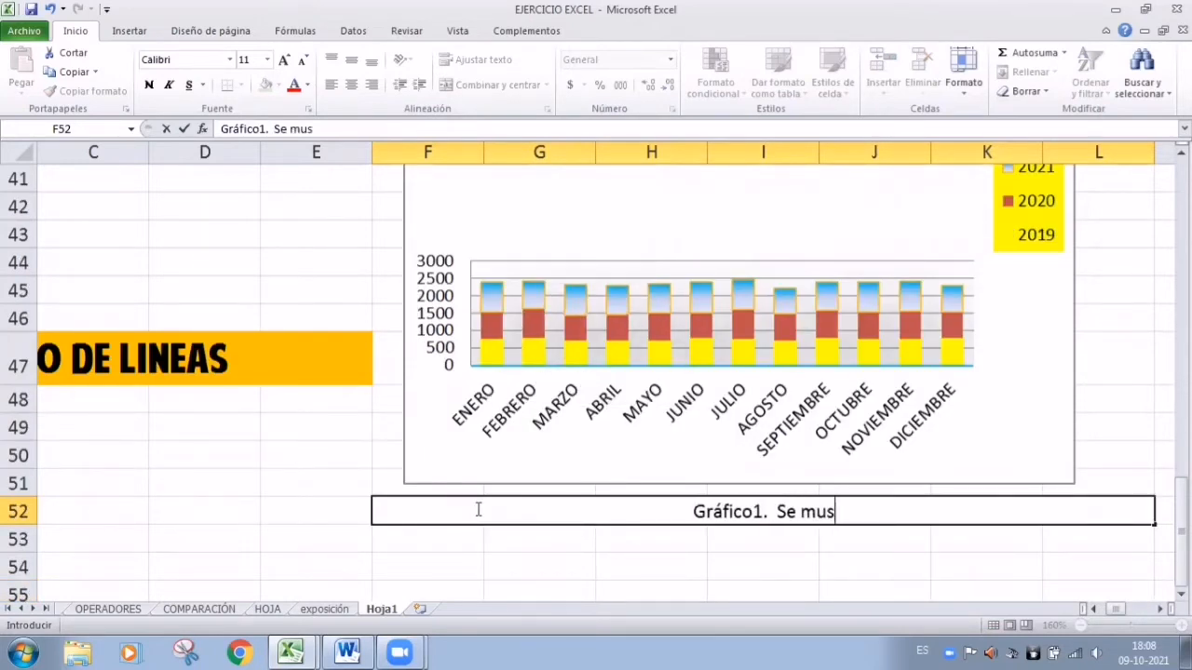
type("tran los ")
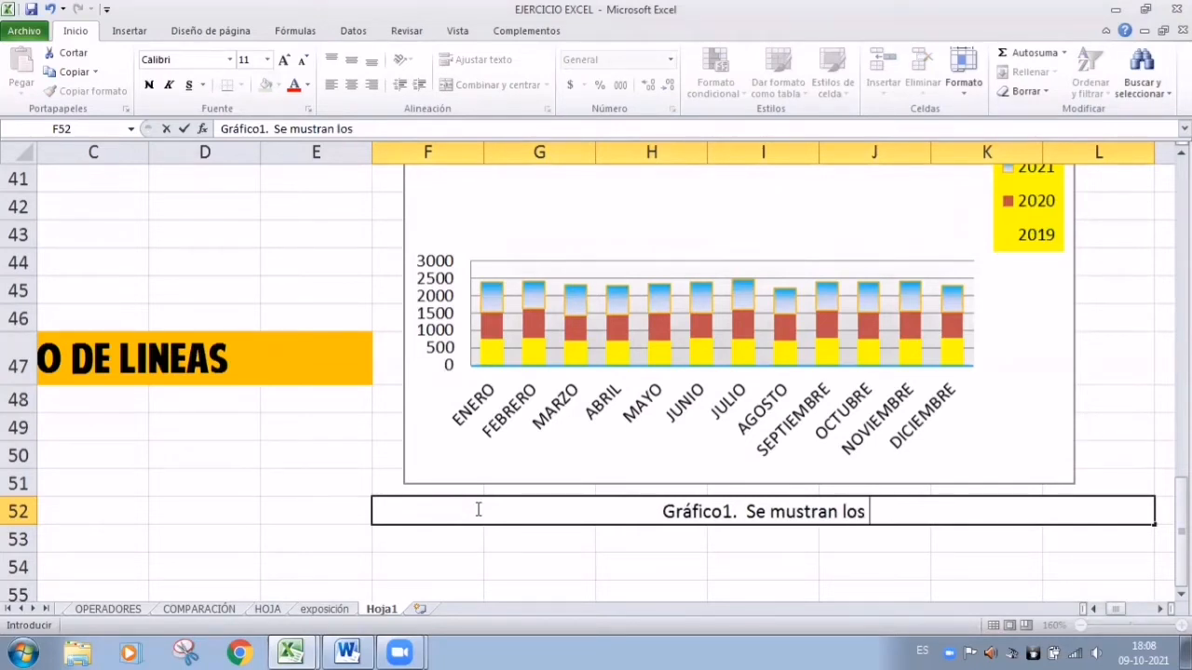
type("datos num")
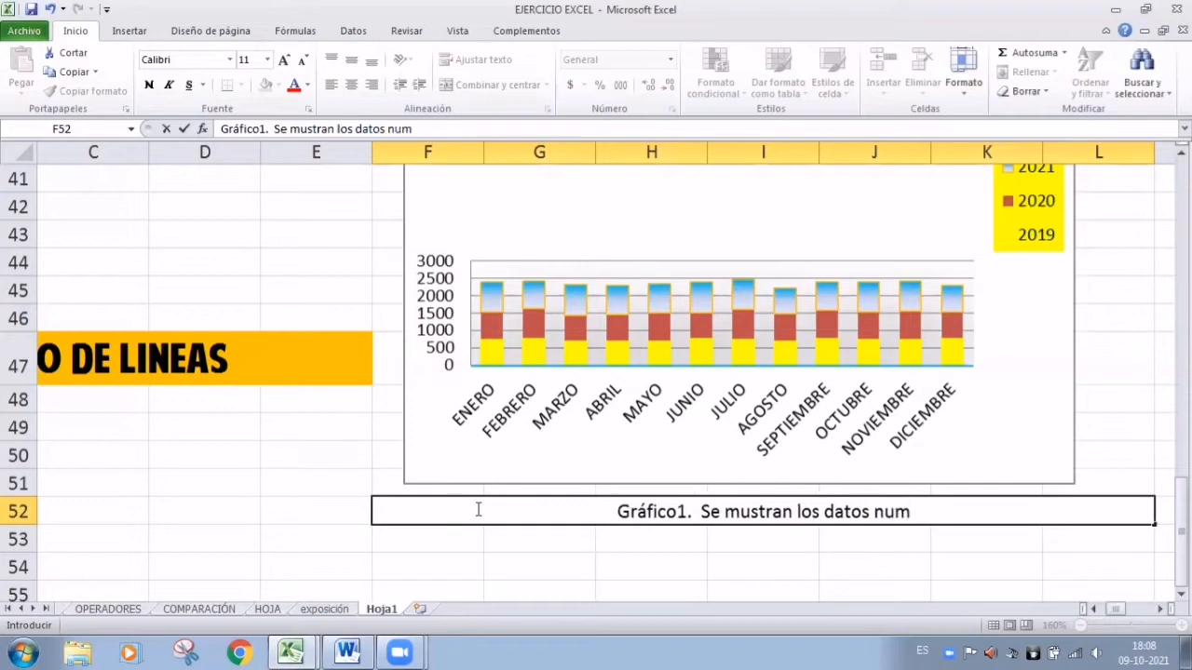
type("éricos encuant")
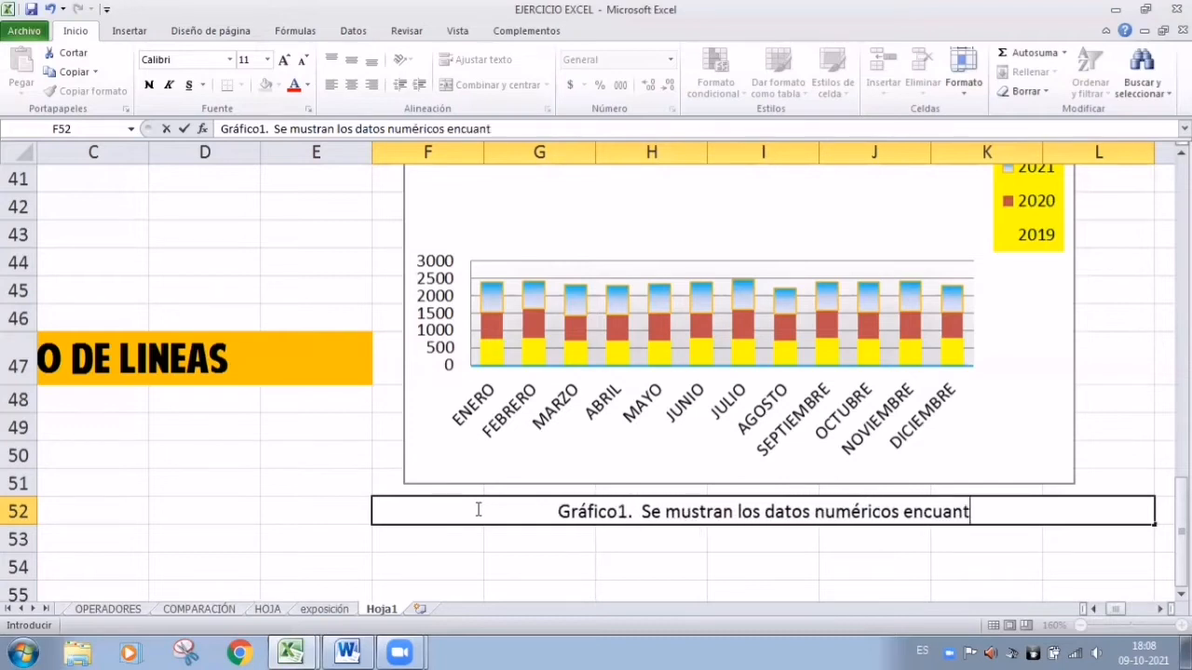
type("o a")
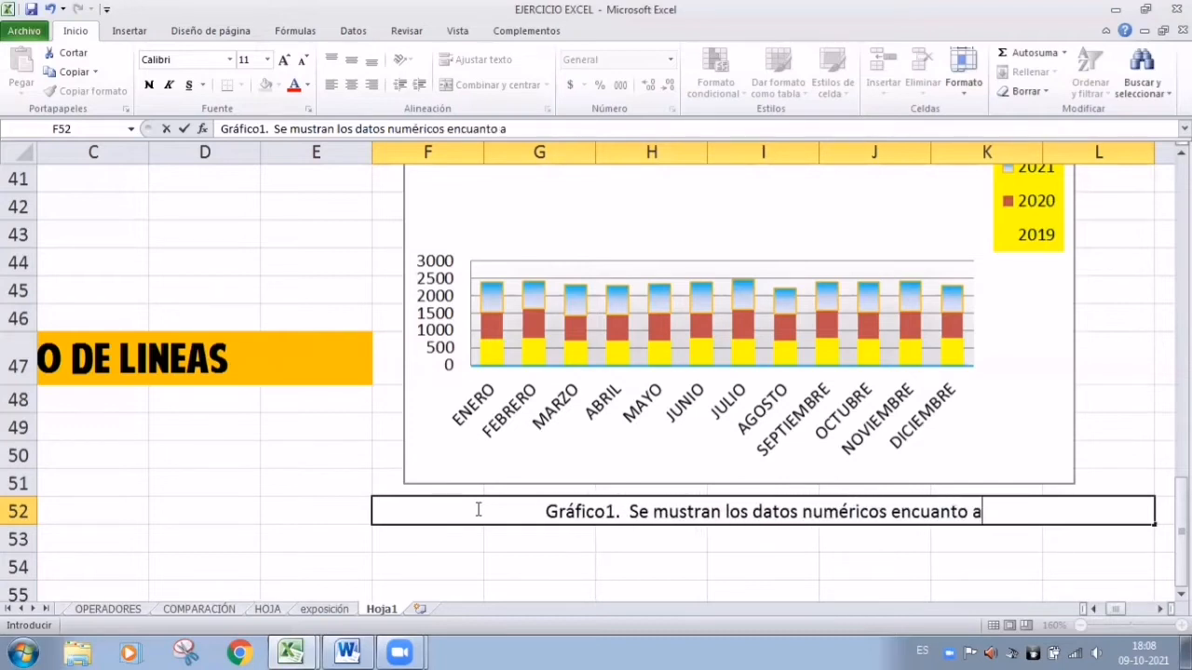
- Continue the chart caption in F52 so that "encuanto" is followed by "al ahorro mensual de las gestiones 2019 al 2021"
type("l ahorro m")
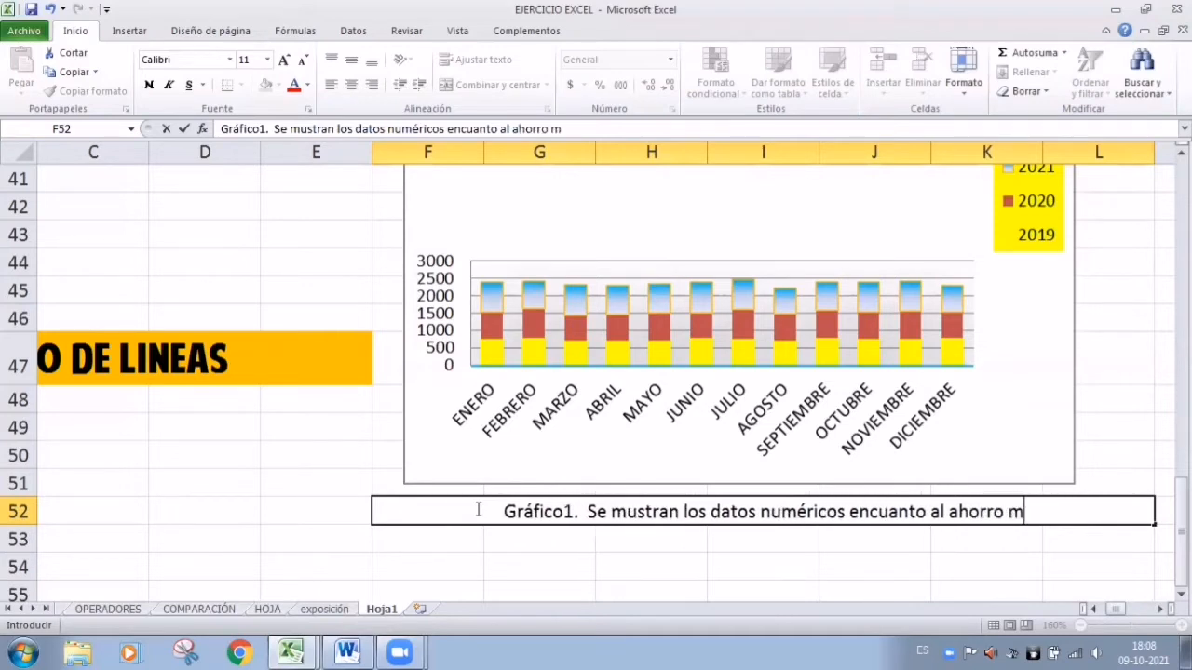
type("ensual")
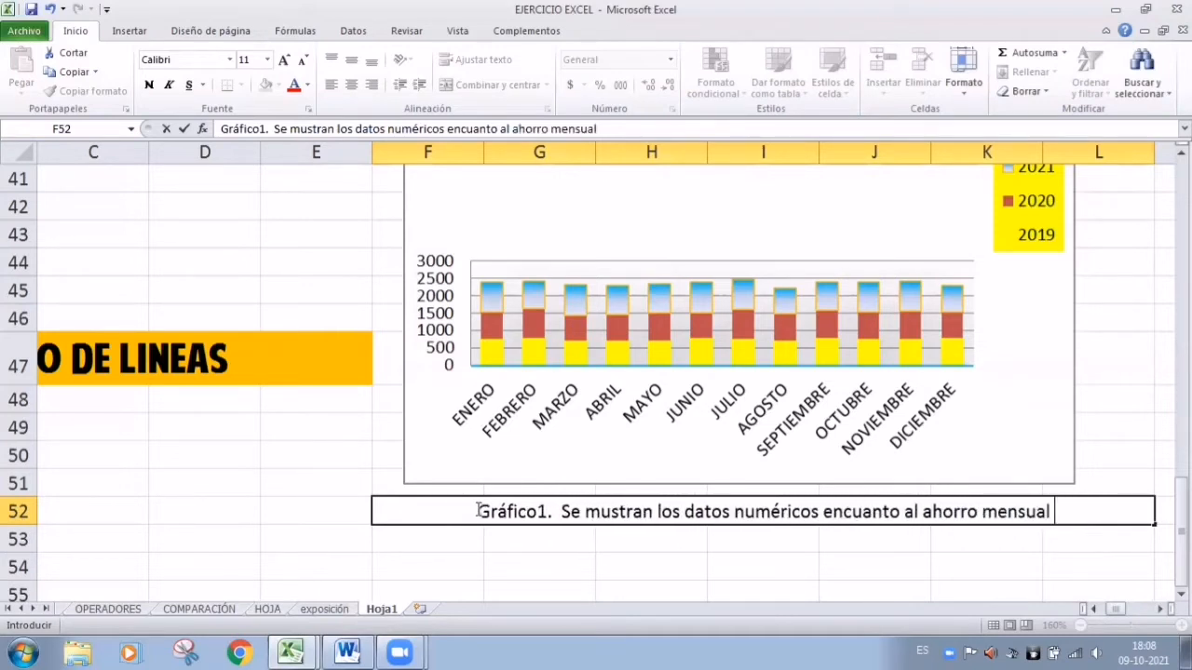
type(" de")
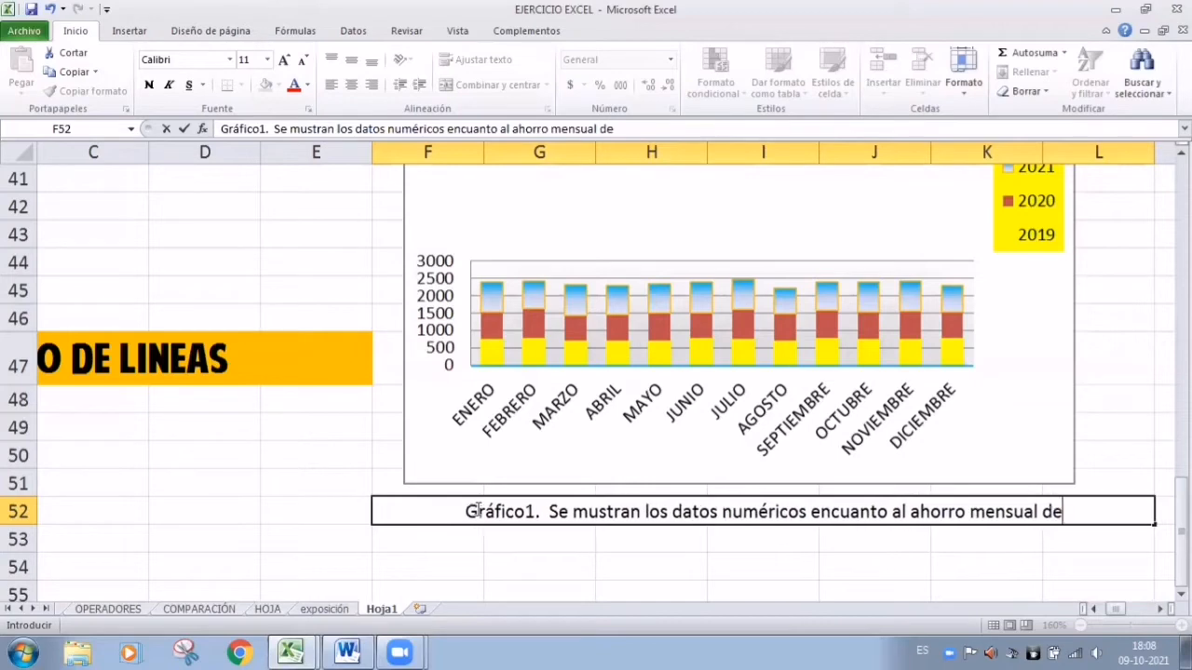
type(" las gestiones")
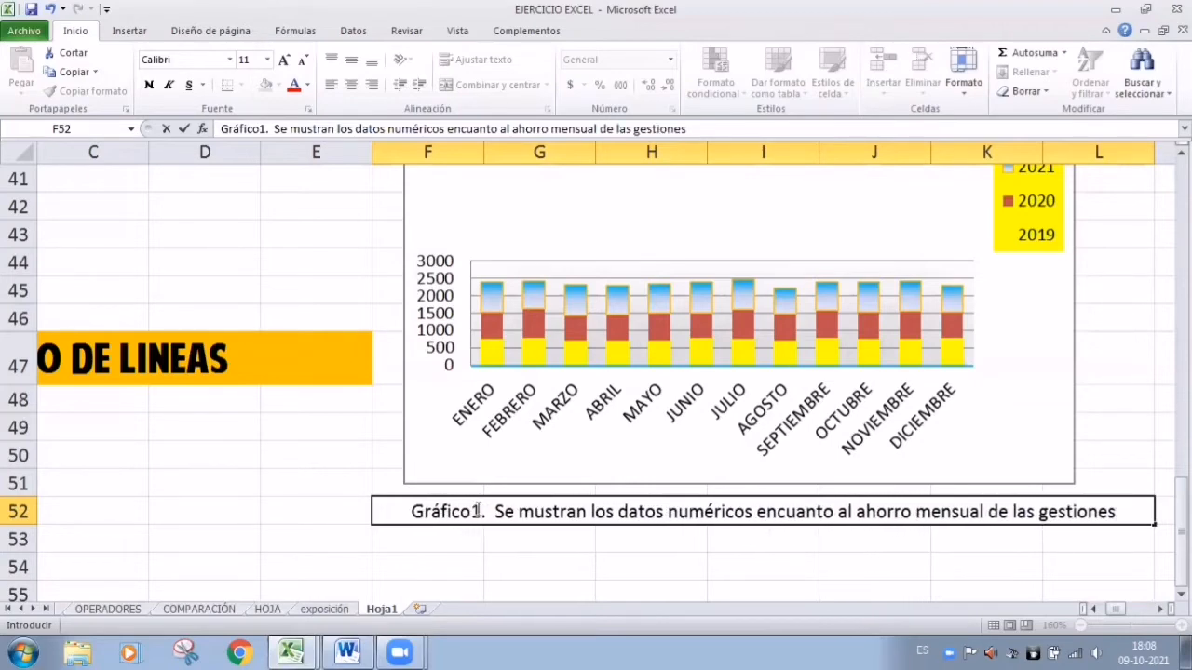
scroll(477, 510, "up", 6)
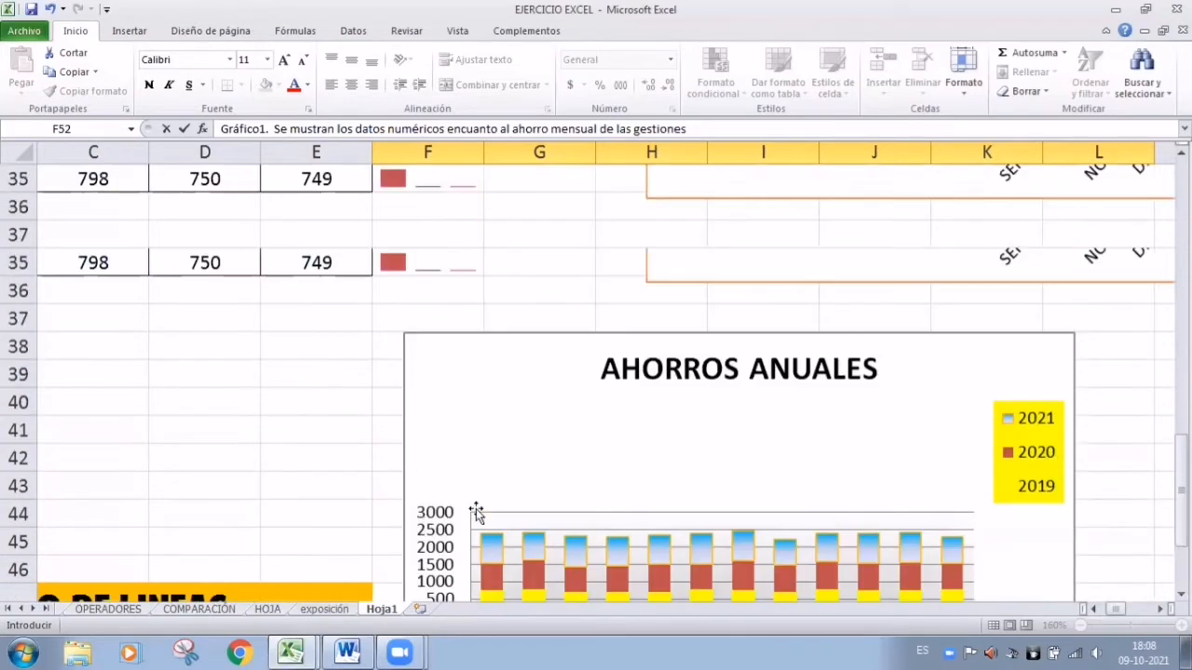
scroll(498, 349, "down", 9)
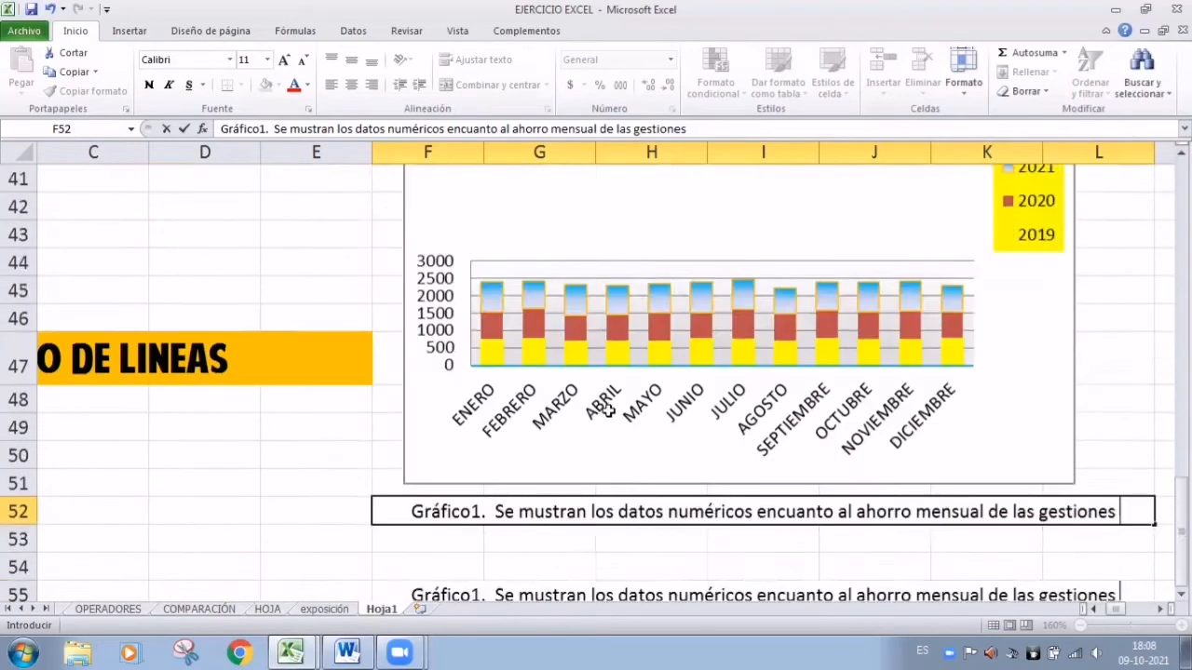
scroll(798, 422, "up", 1)
type("2")
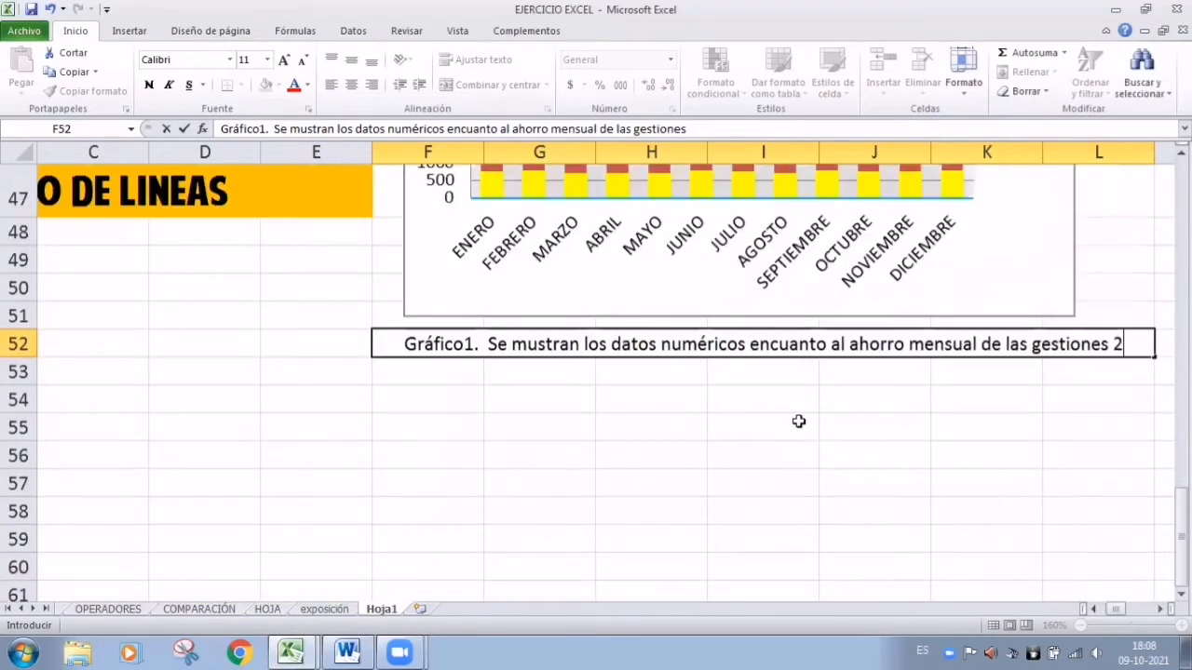
type("019 al 2021")
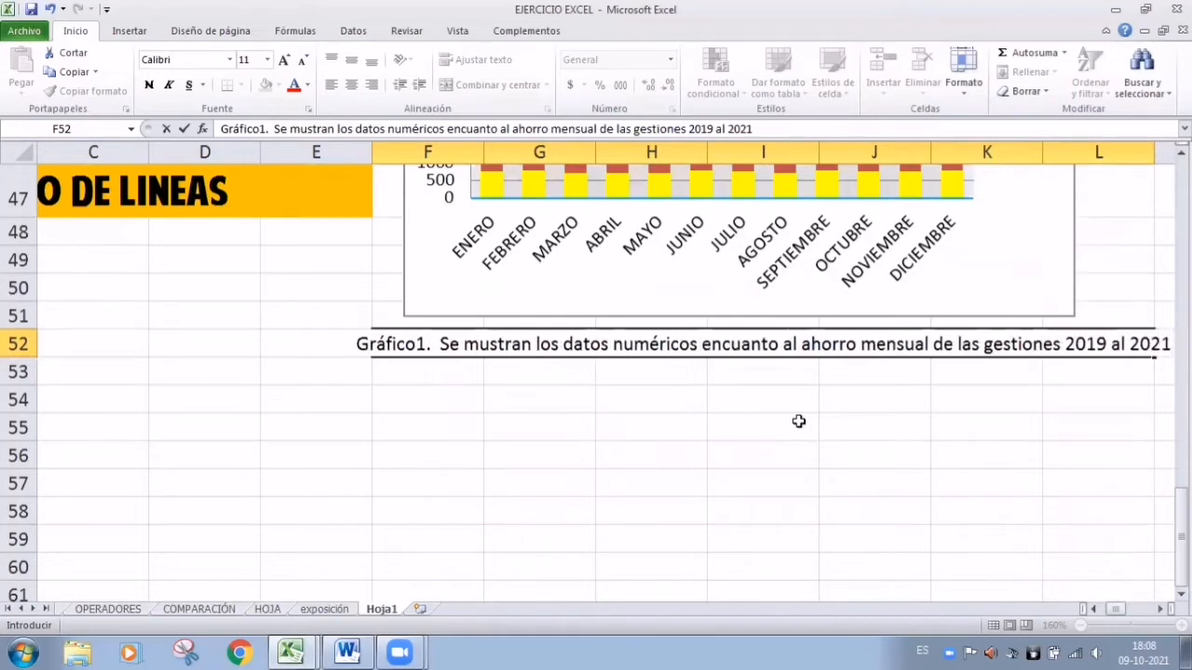
- Extend the caption with ", donde se evidencia mayor ahorro alcanzado en el mes de julio, siendo"
type(", donde se e")
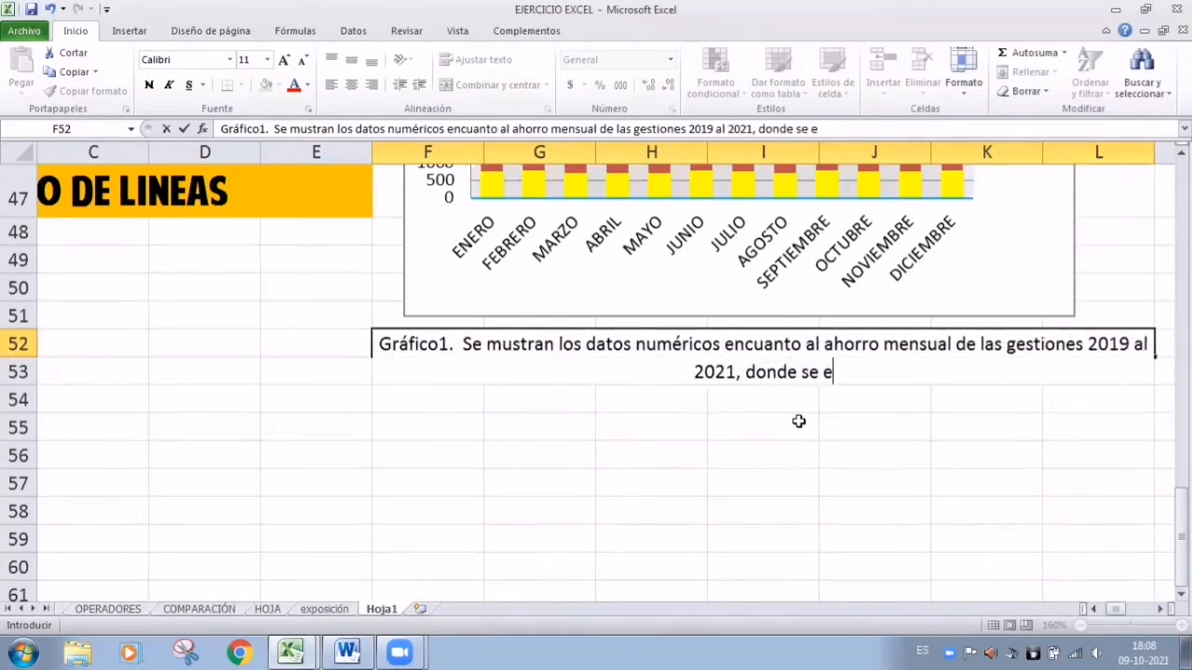
type("videncia mayo")
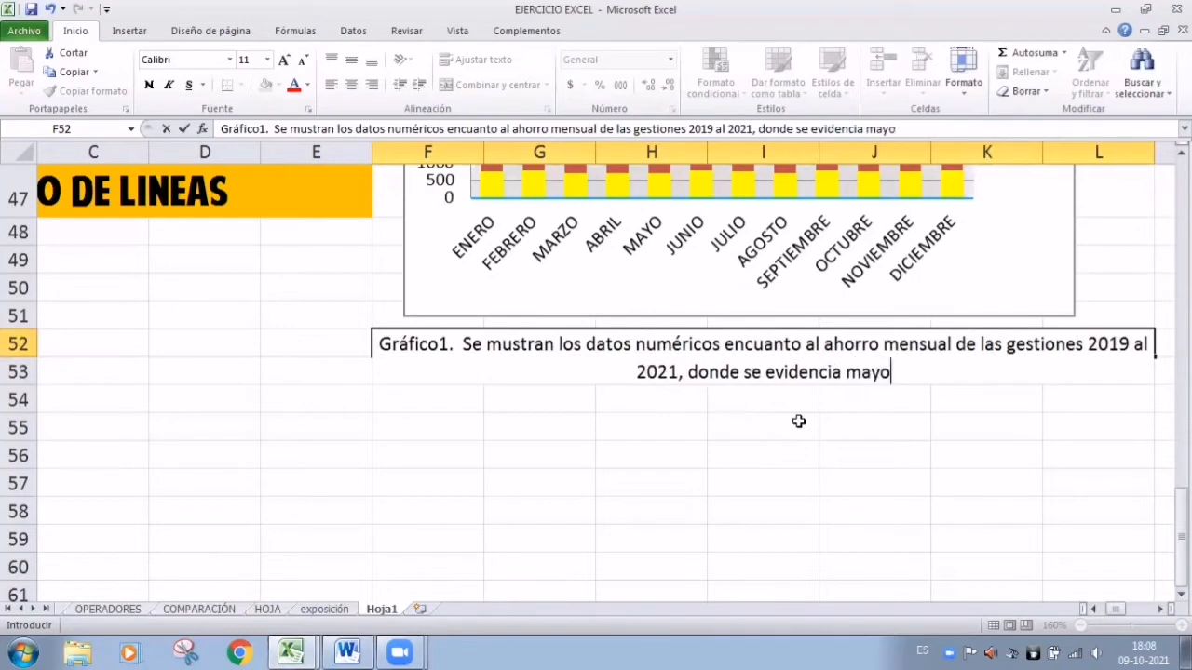
type("r ")
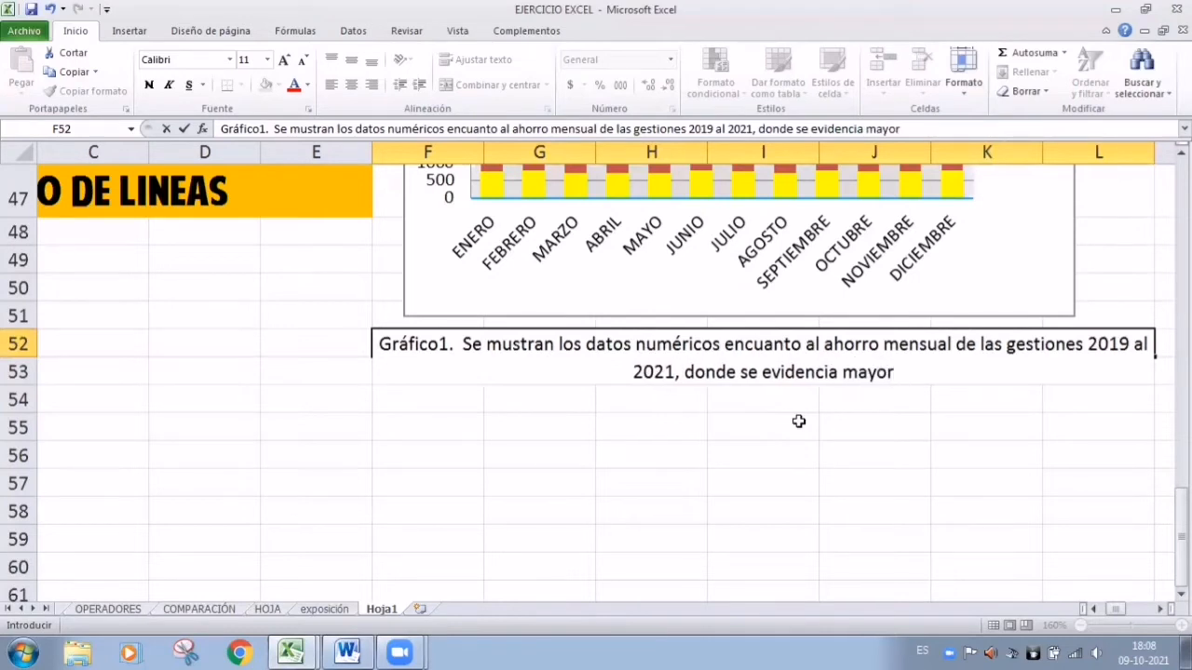
type("ahorro ")
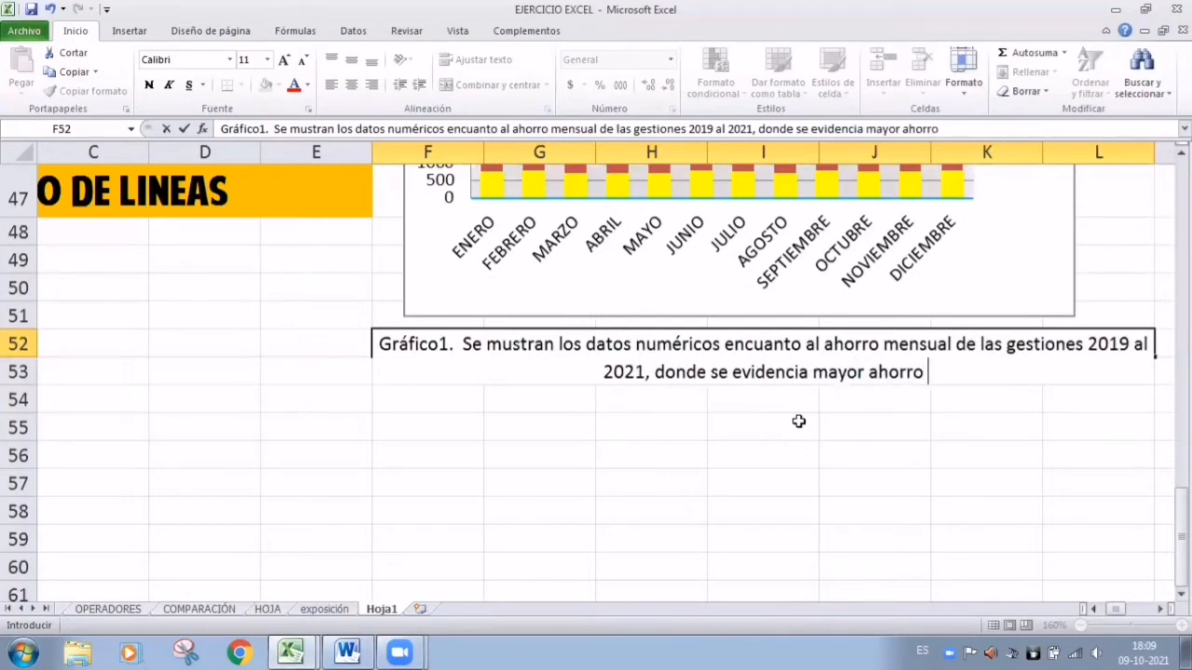
type("alcanzado")
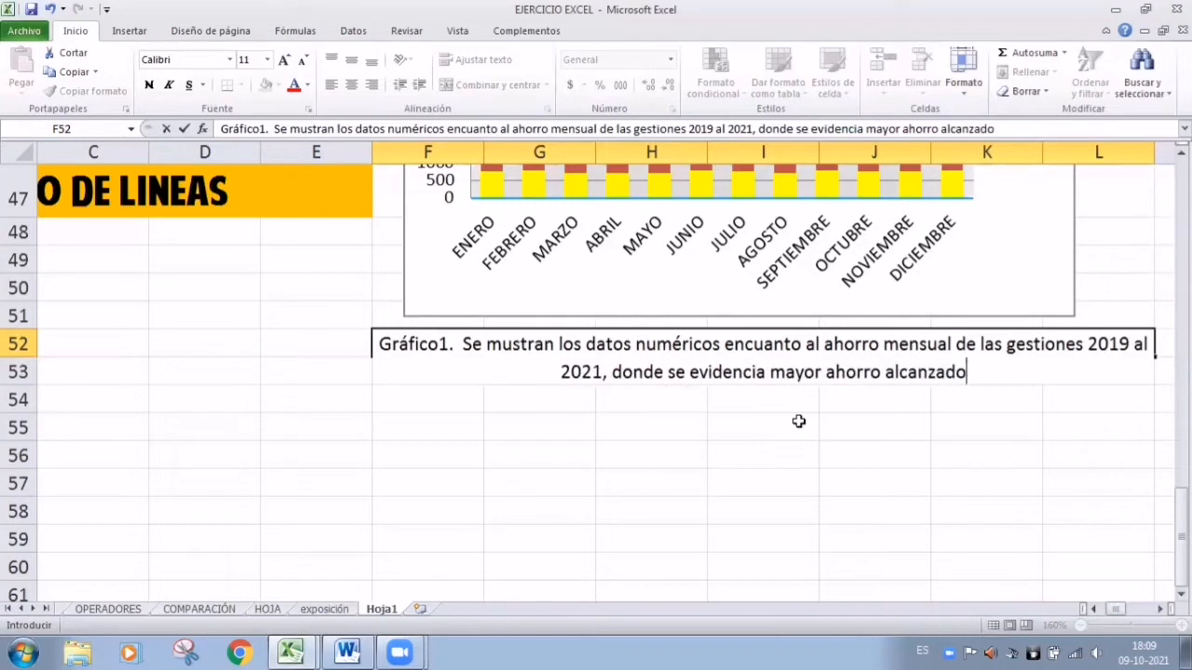
type(" en el mes de ")
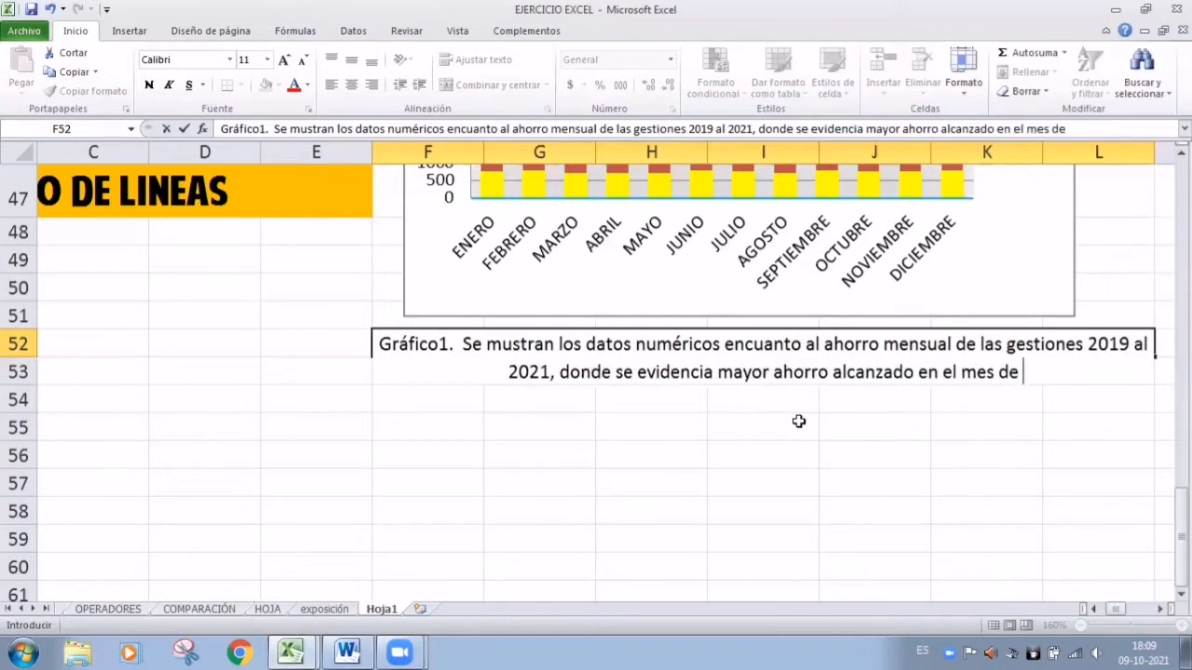
type("juli")
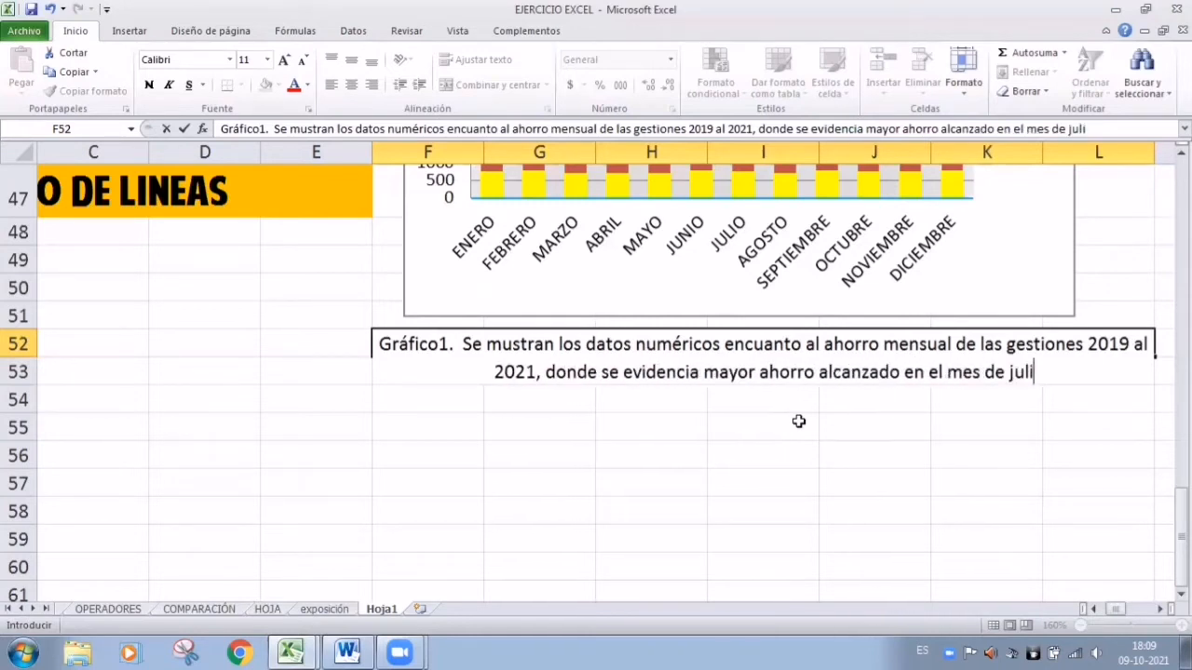
type("o, sinedo")
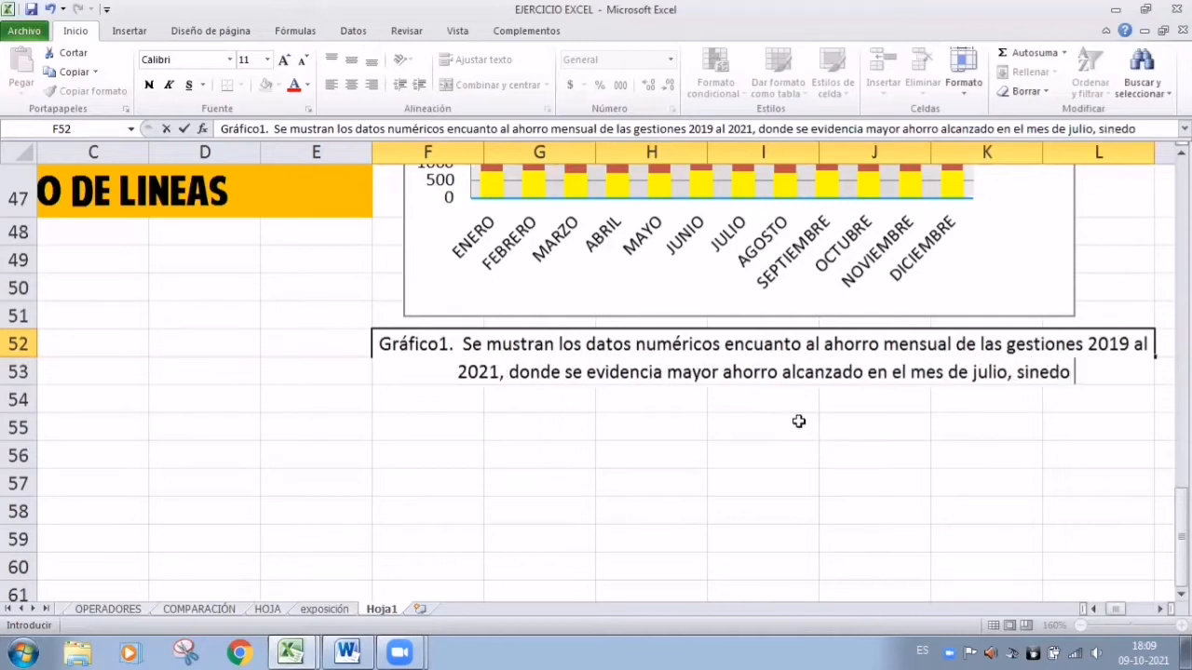
key("BackSpace")
key("BackSpace")
key("BackSpace")
key("BackSpace")
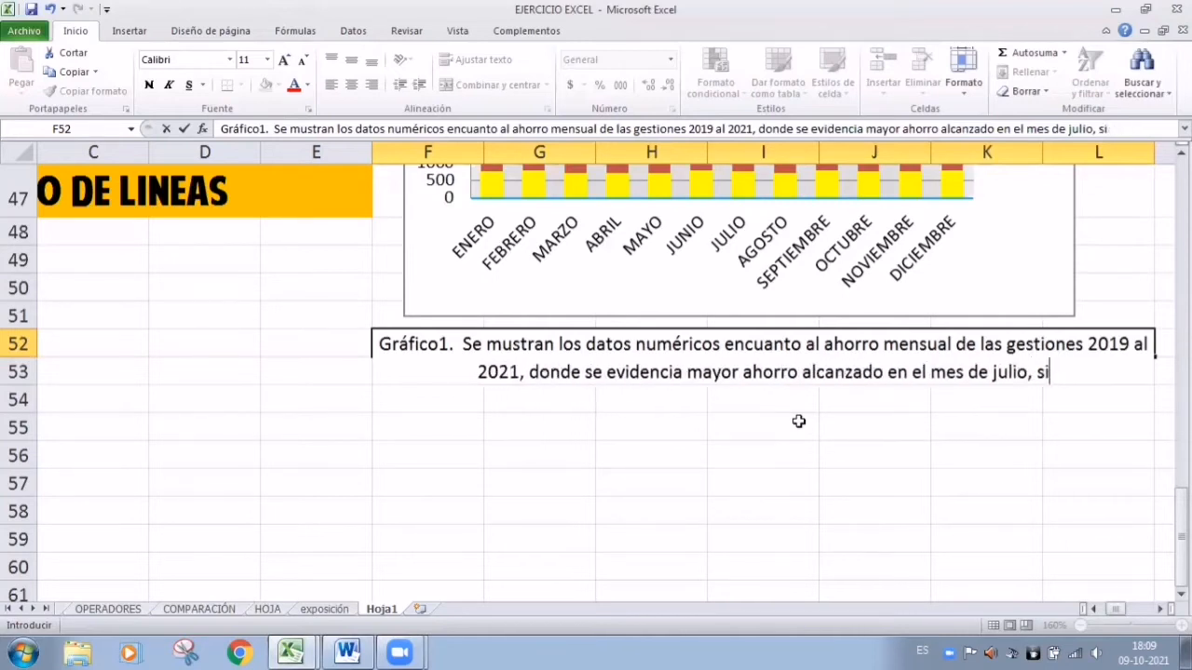
type("endo")
- Check the monthly columns in the chart and finish the caption with "abril es mes en el que menos ahorros se obtuvo."
scroll(798, 421, "up", 3)
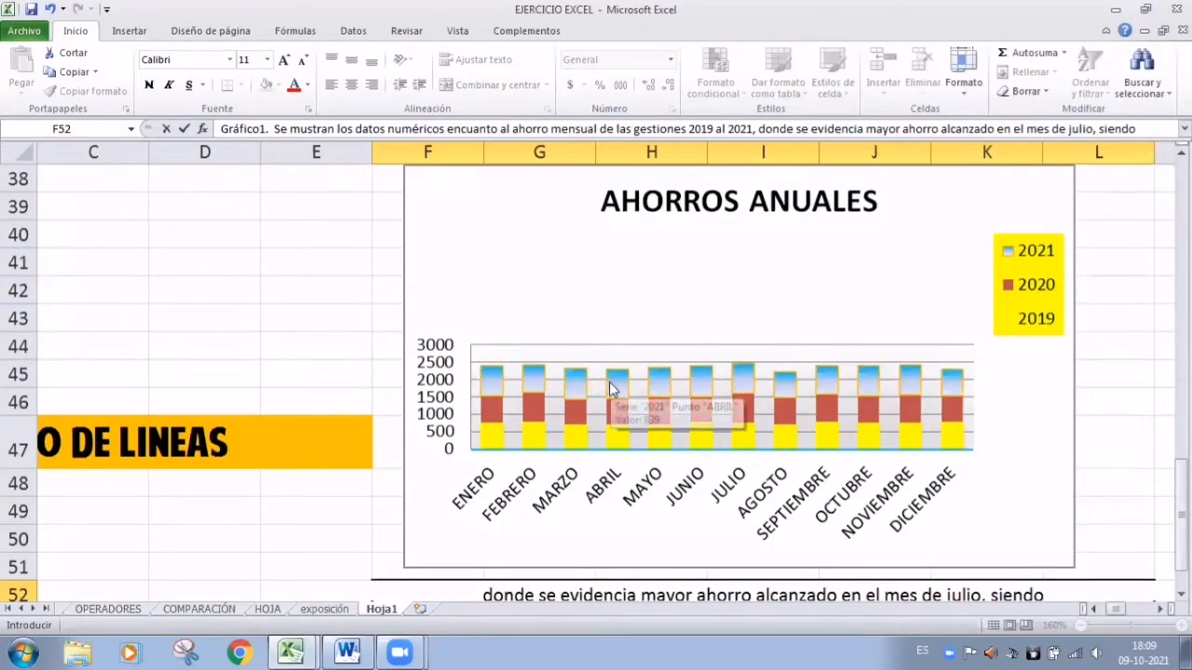
mouse_move(619, 382)
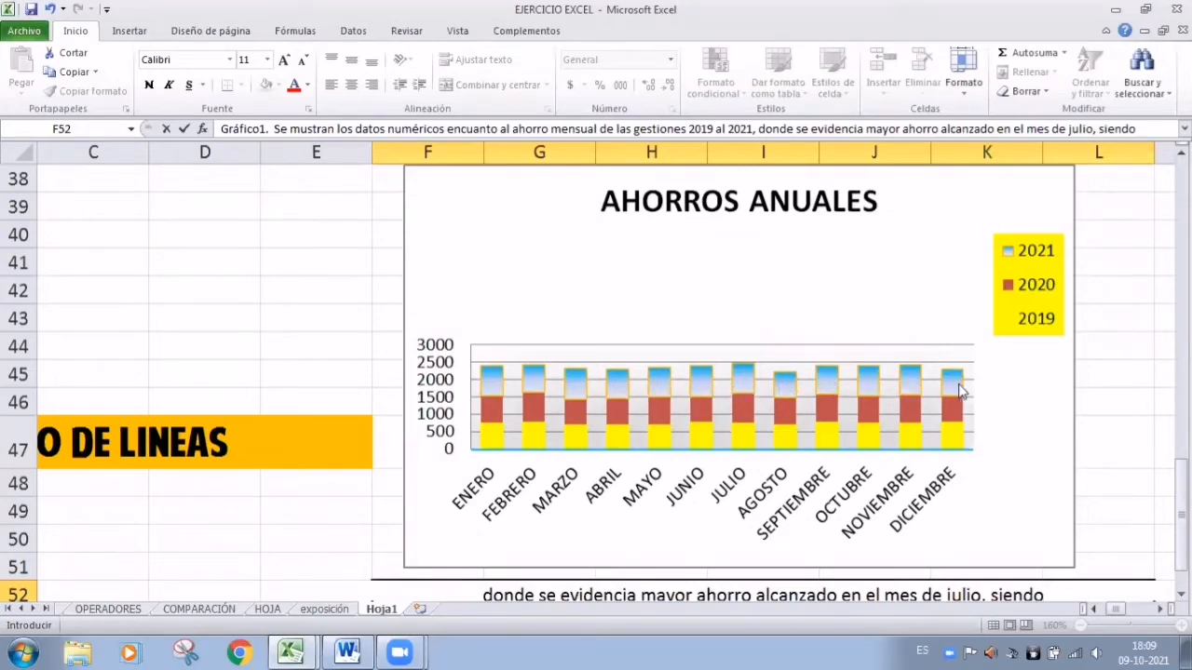
scroll(615, 397, "down", 3)
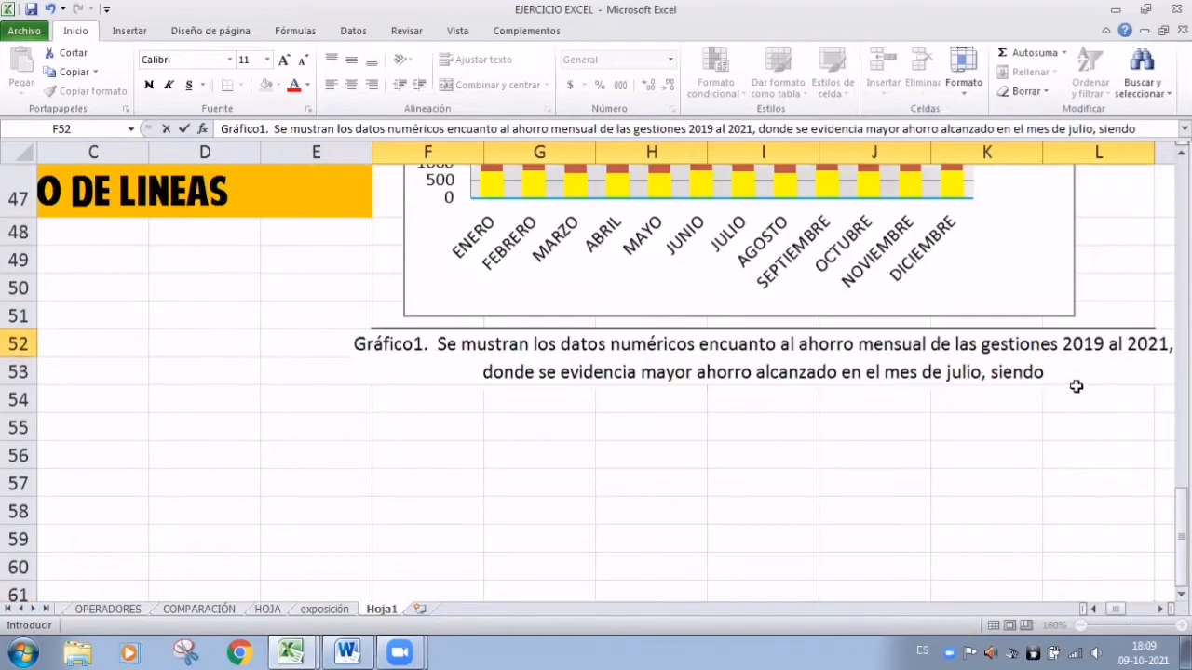
type("abril es me")
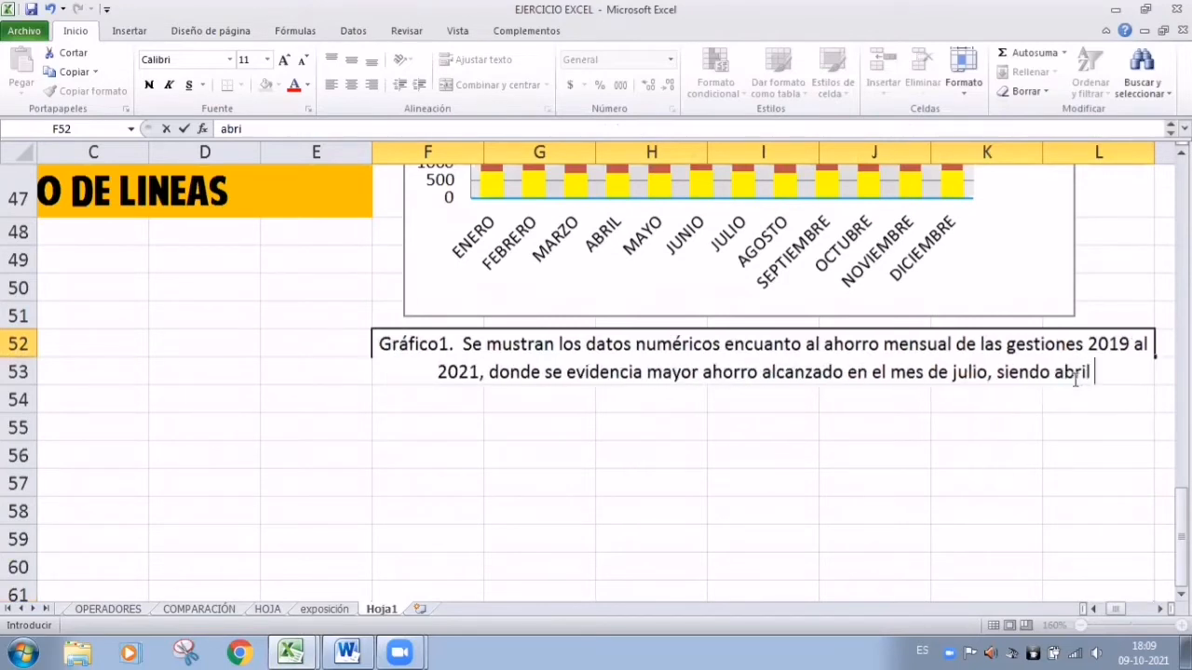
type("s ")
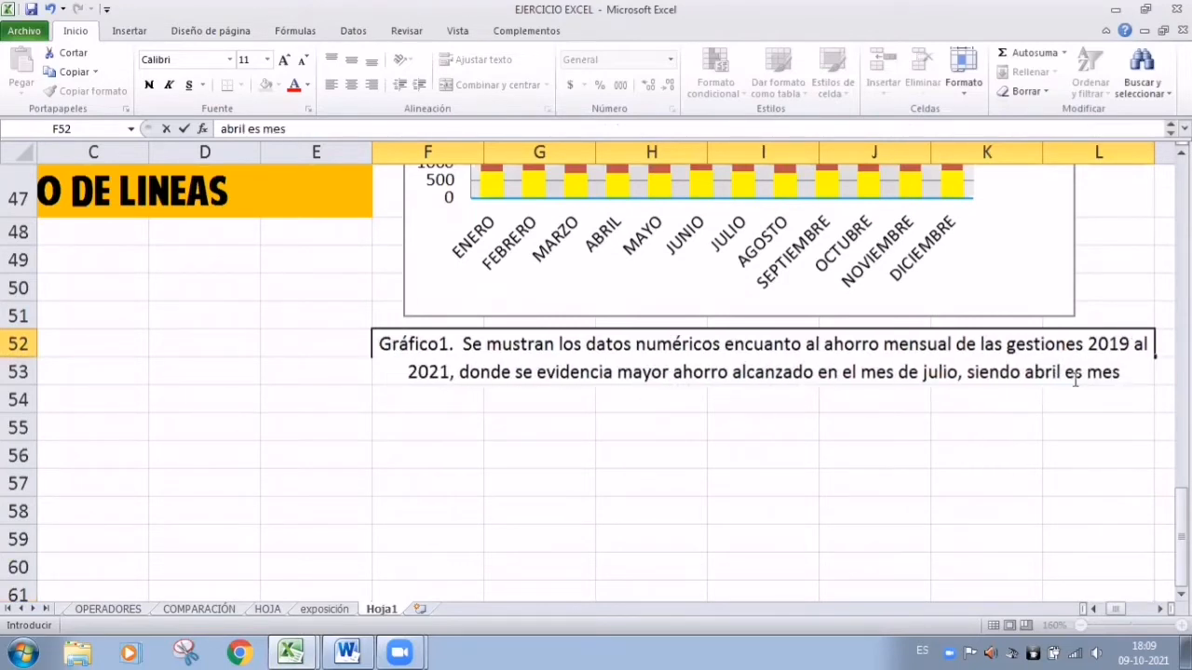
type("en el qu")
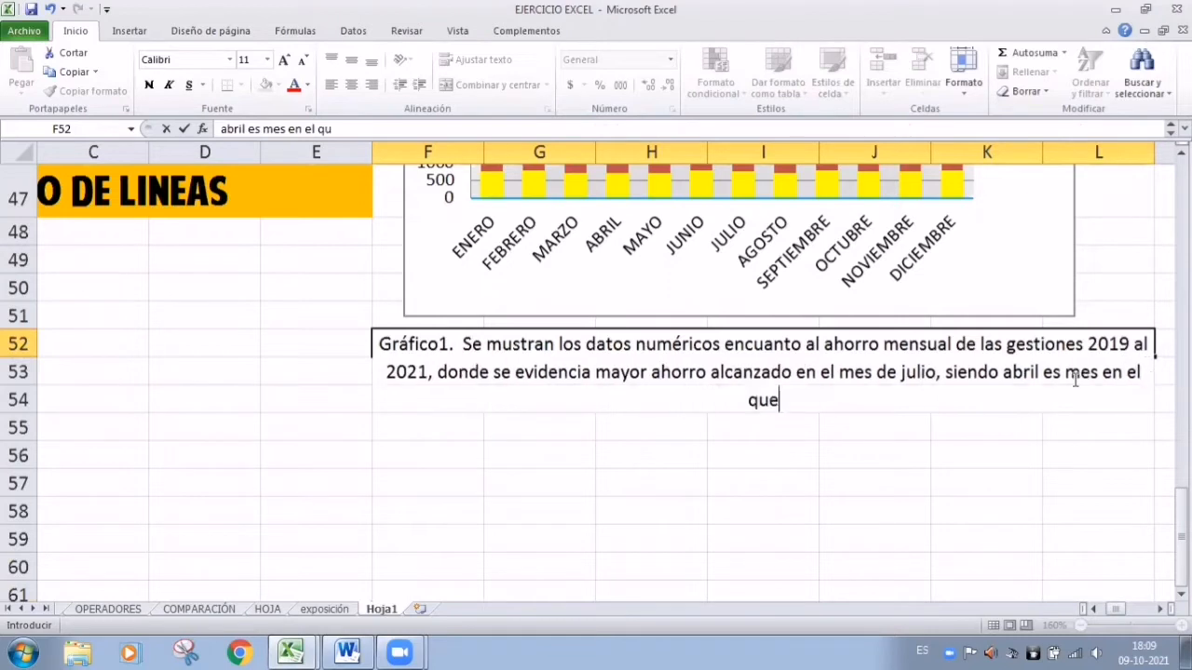
type("e menos")
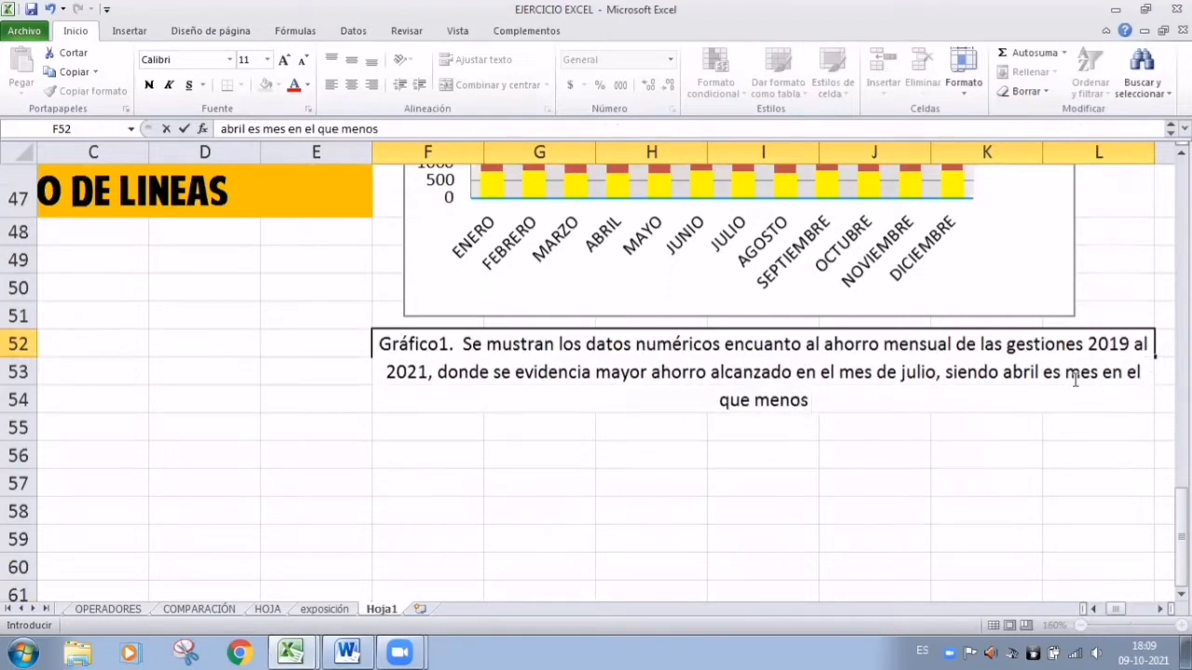
type(" ahorros se o")
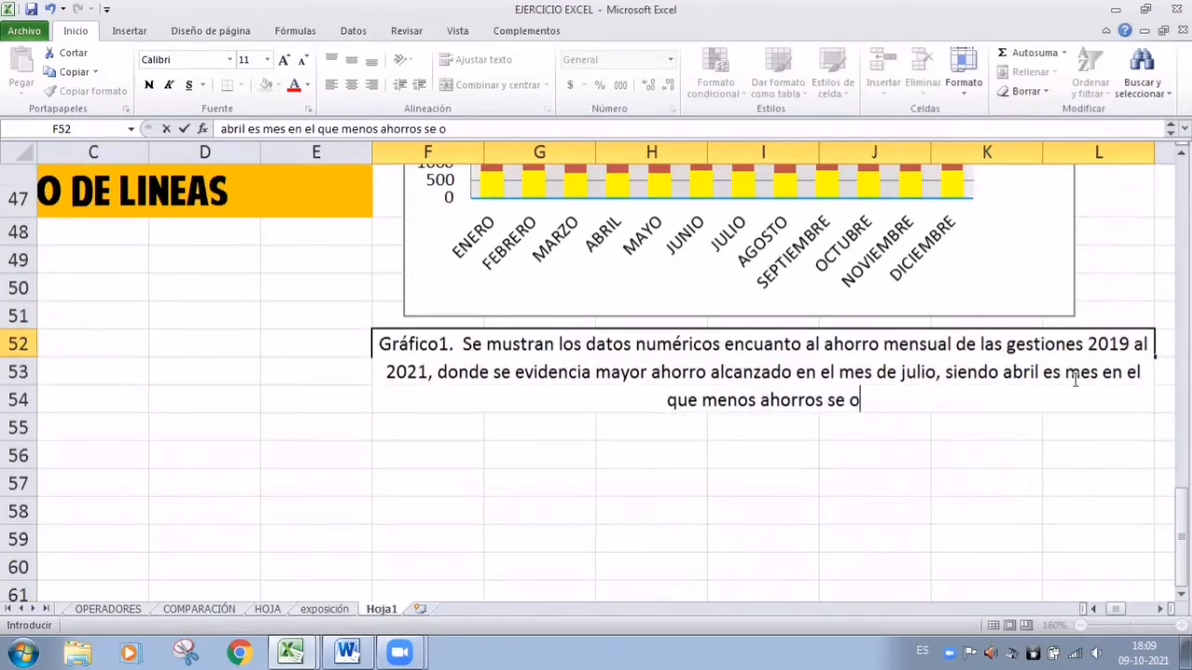
type("btuvo")
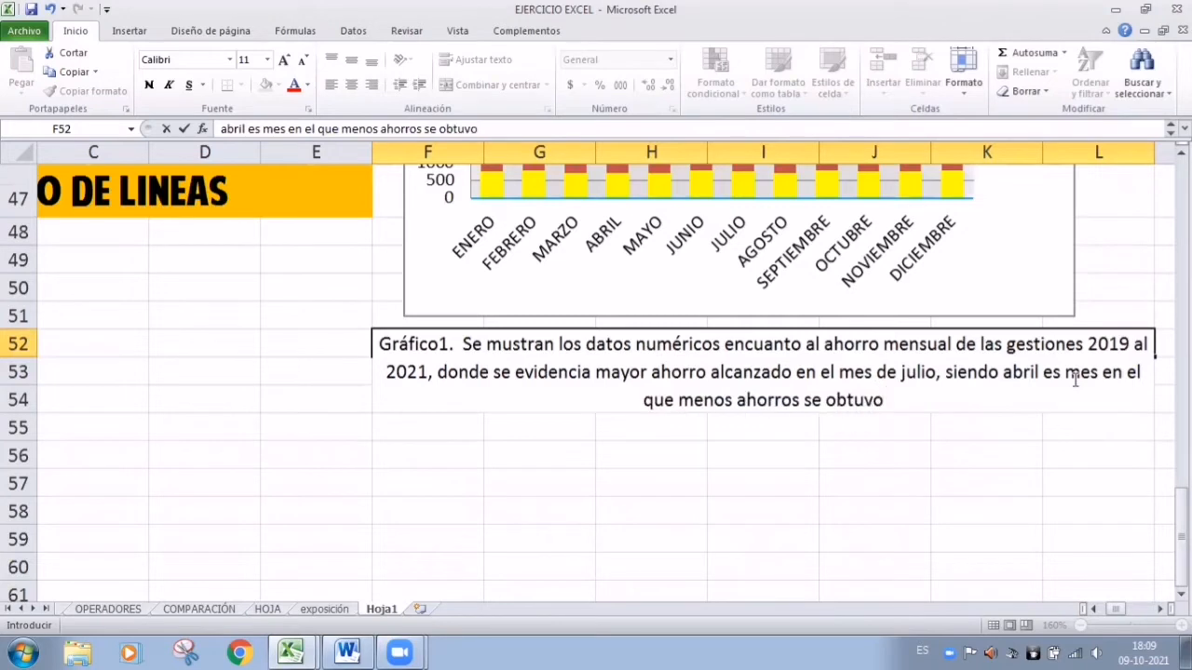
type(".")
left_click(510, 456)
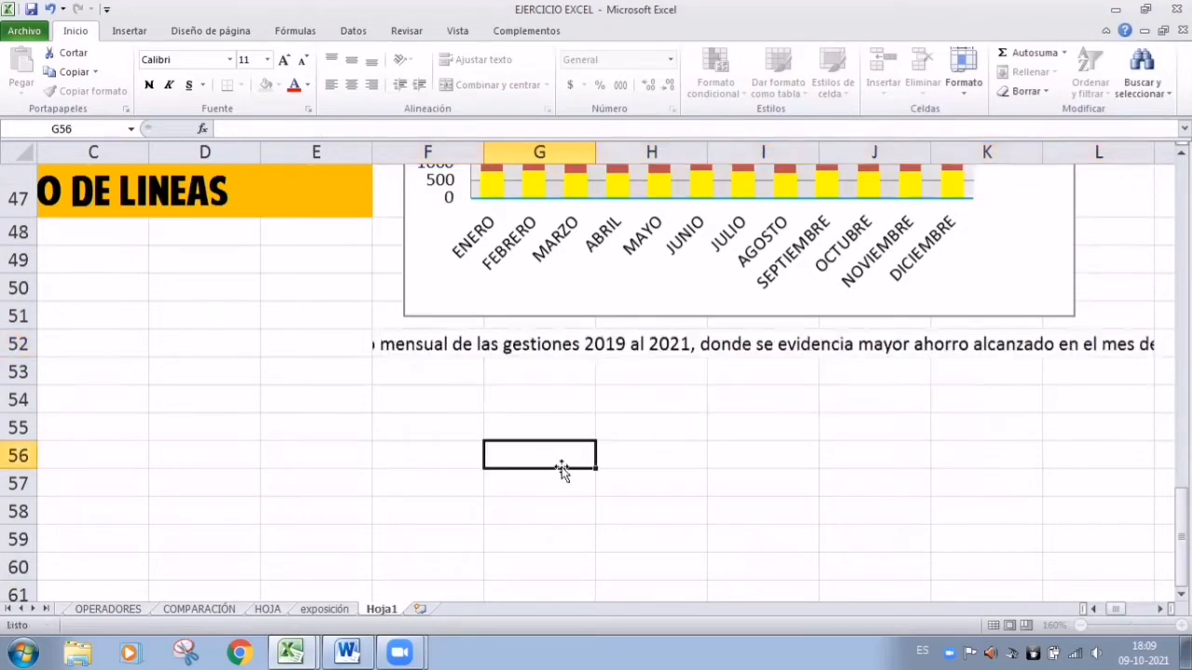
- Wrap the caption text in merged cell F52 and make row 52 tall enough to fit all its lines
left_click(391, 342)
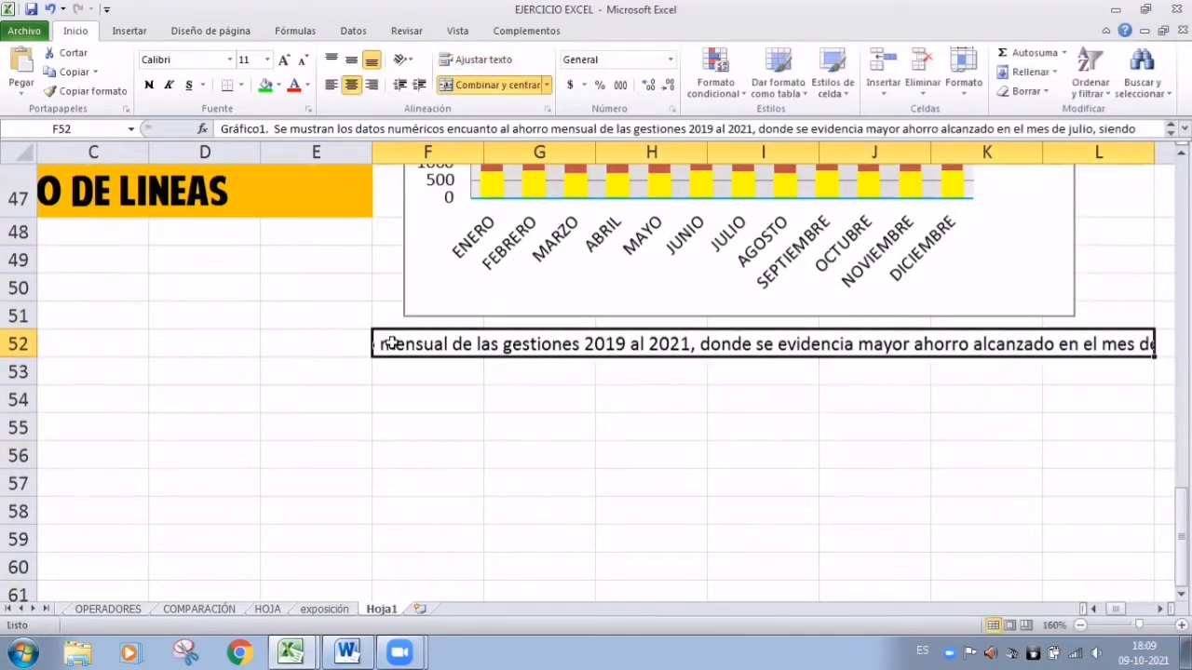
left_click(477, 63)
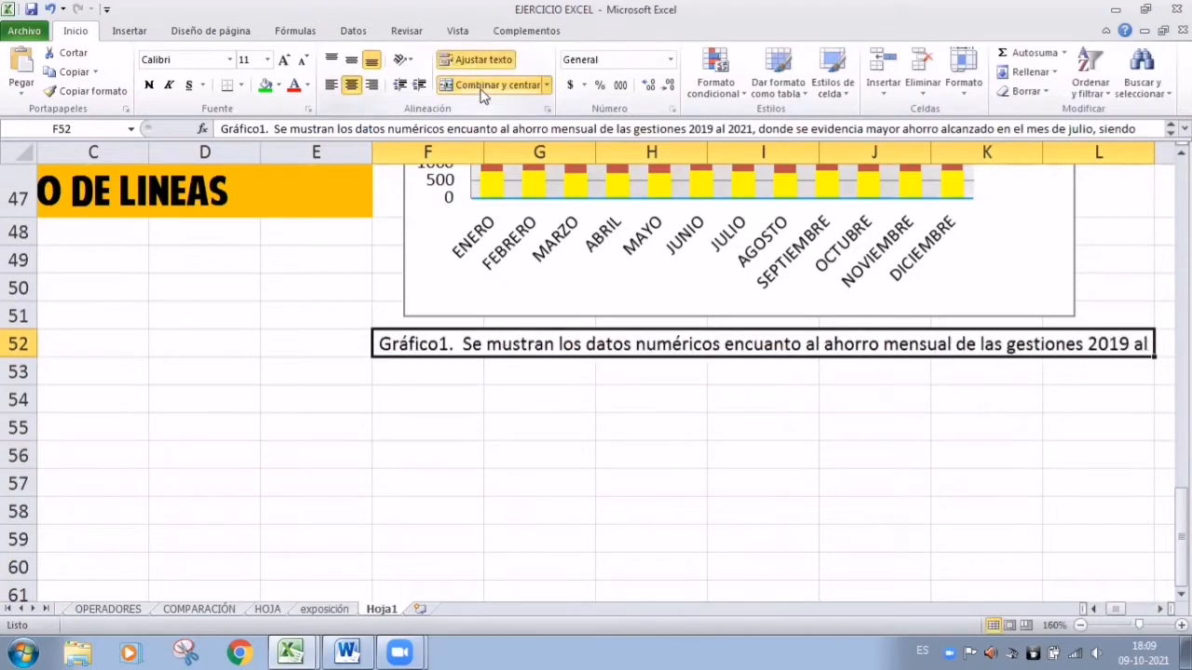
left_click(638, 398)
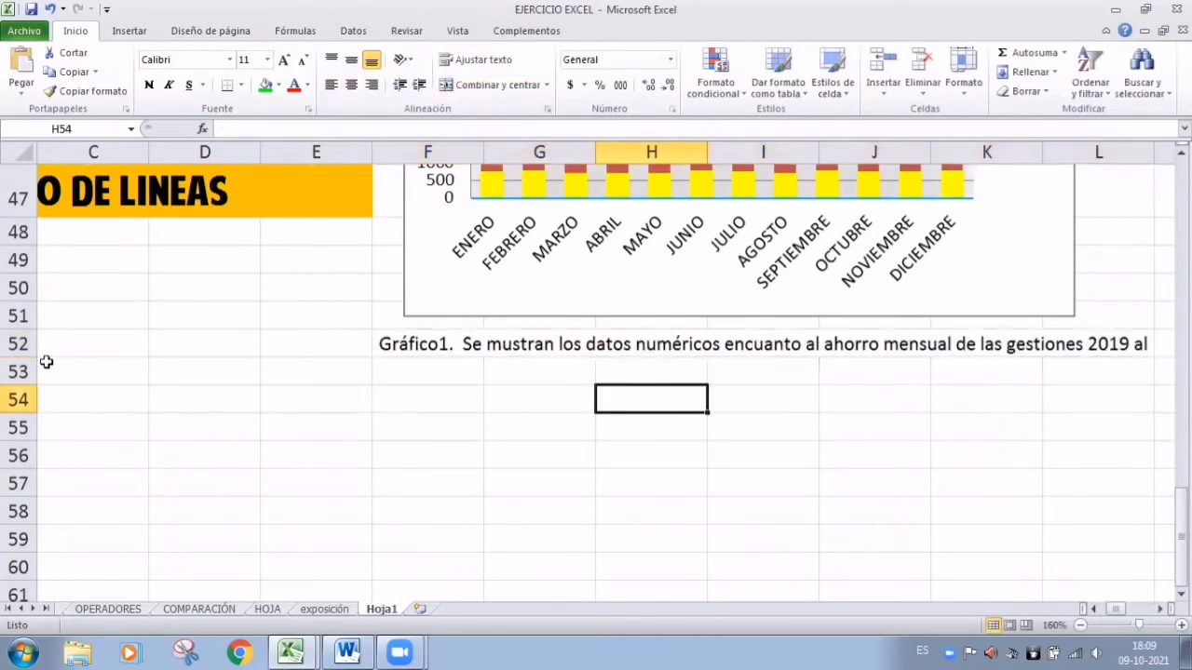
left_click_drag(32, 358, 37, 458)
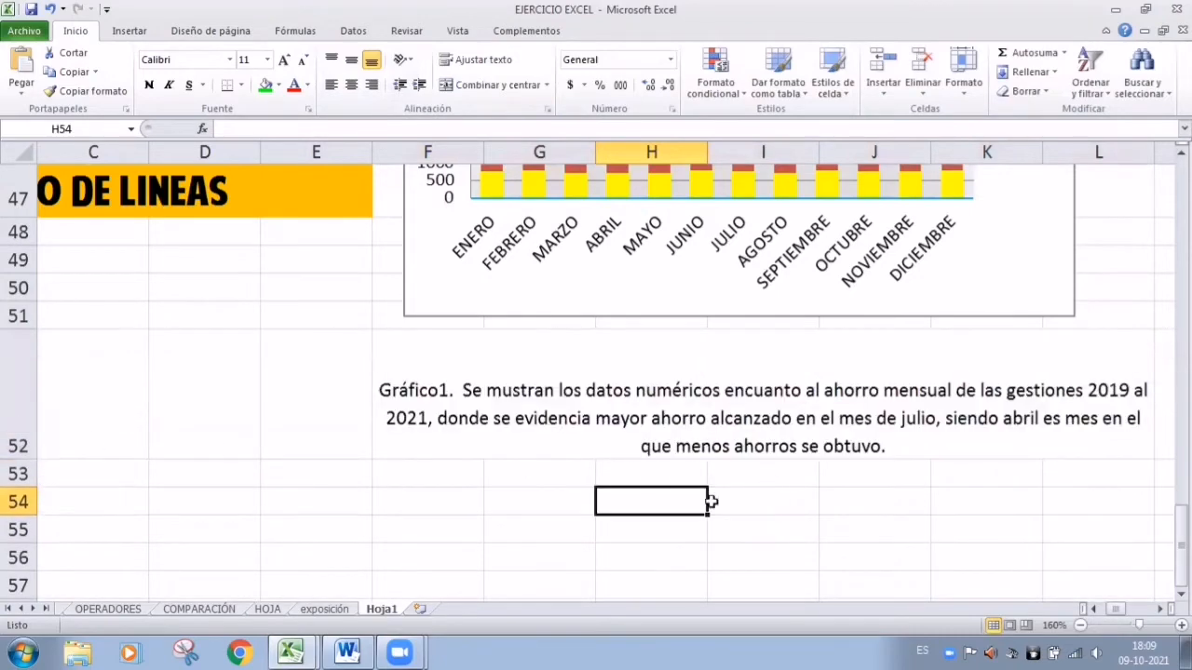
left_click(819, 410)
- Review the monthly columns, legend and caption of the AHORROS ANUALES stacked column chart
scroll(819, 411, "up", 4)
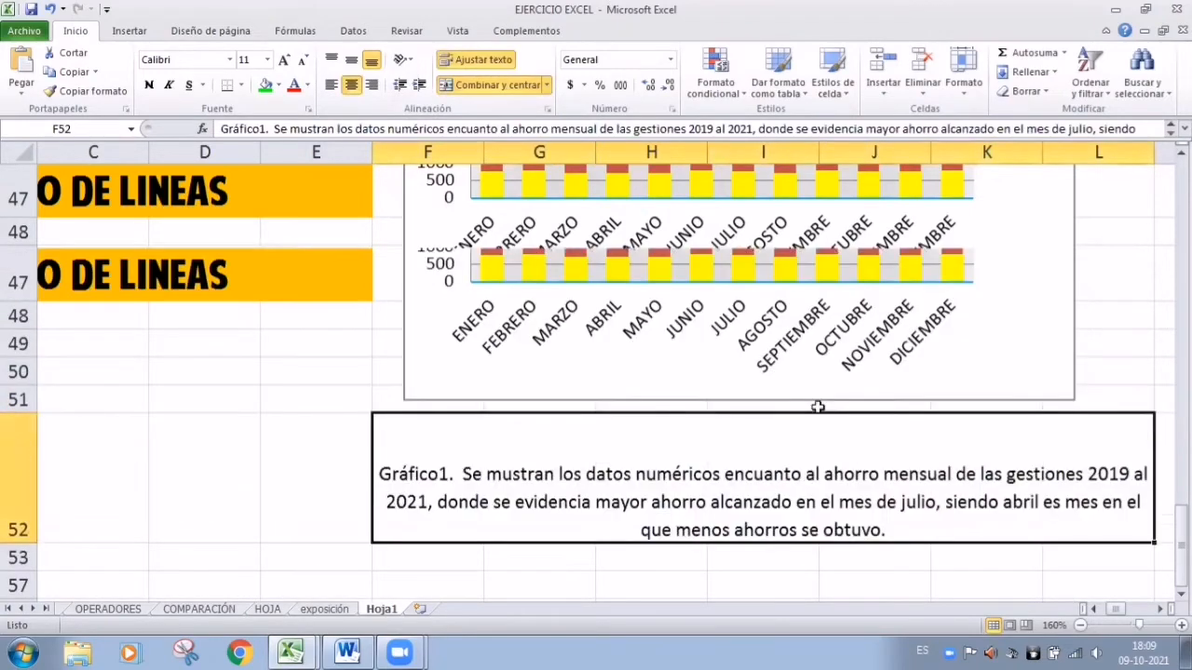
scroll(818, 411, "down", 3)
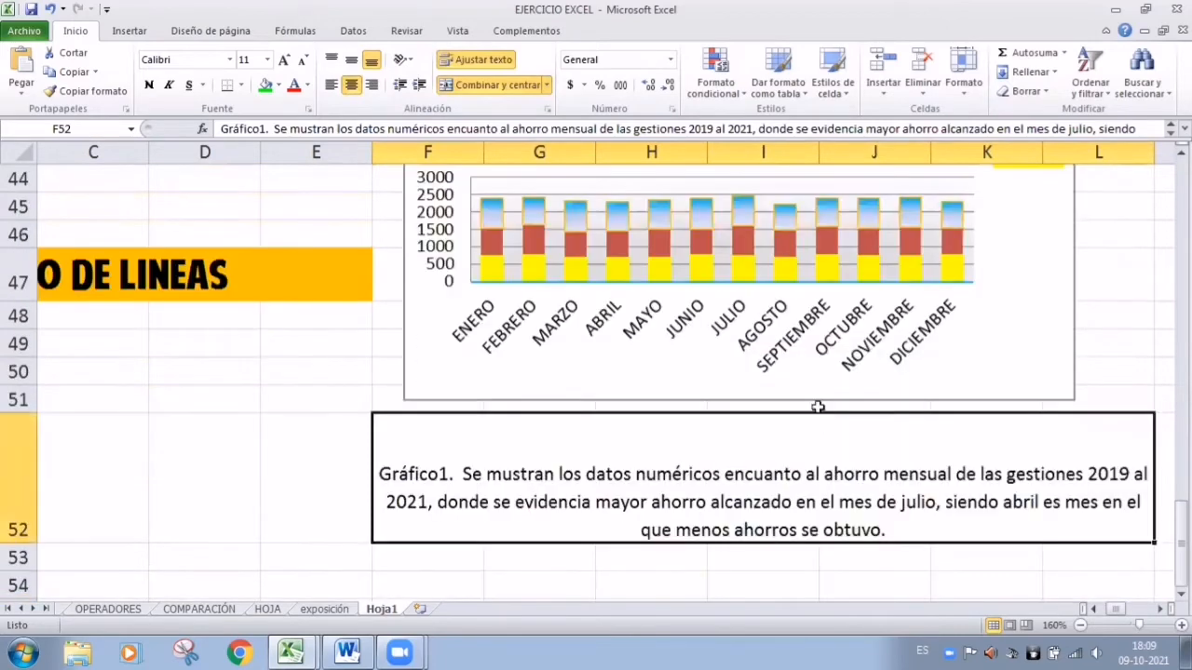
scroll(818, 407, "up", 3)
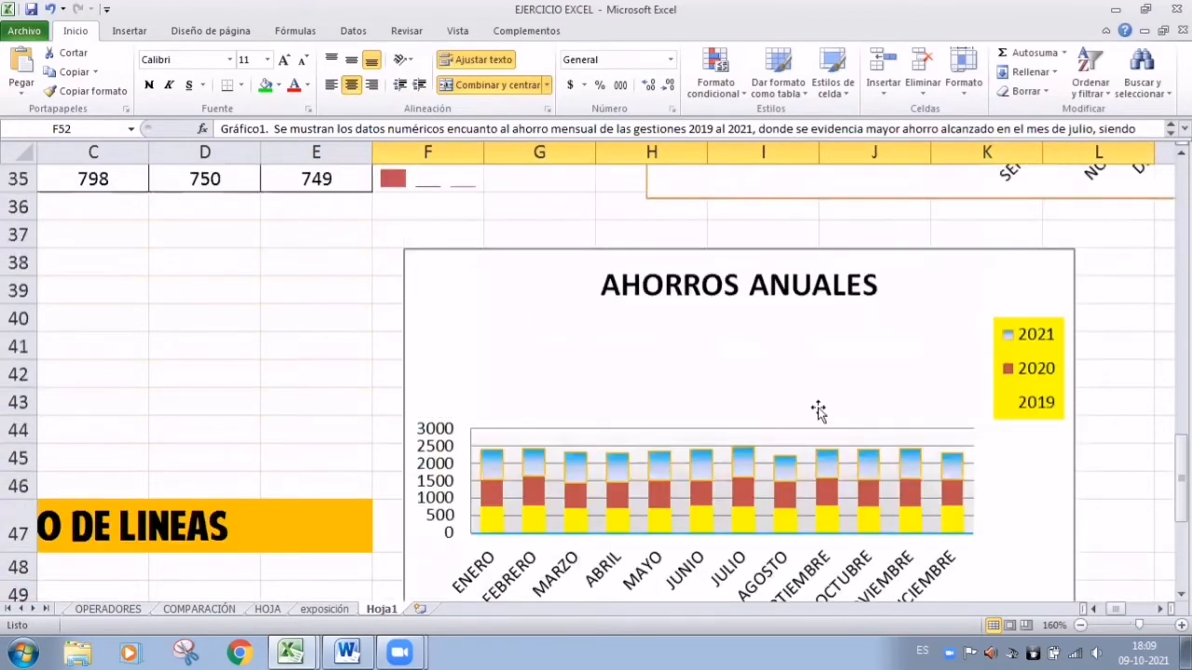
scroll(818, 410, "down", 2)
left_click(573, 312)
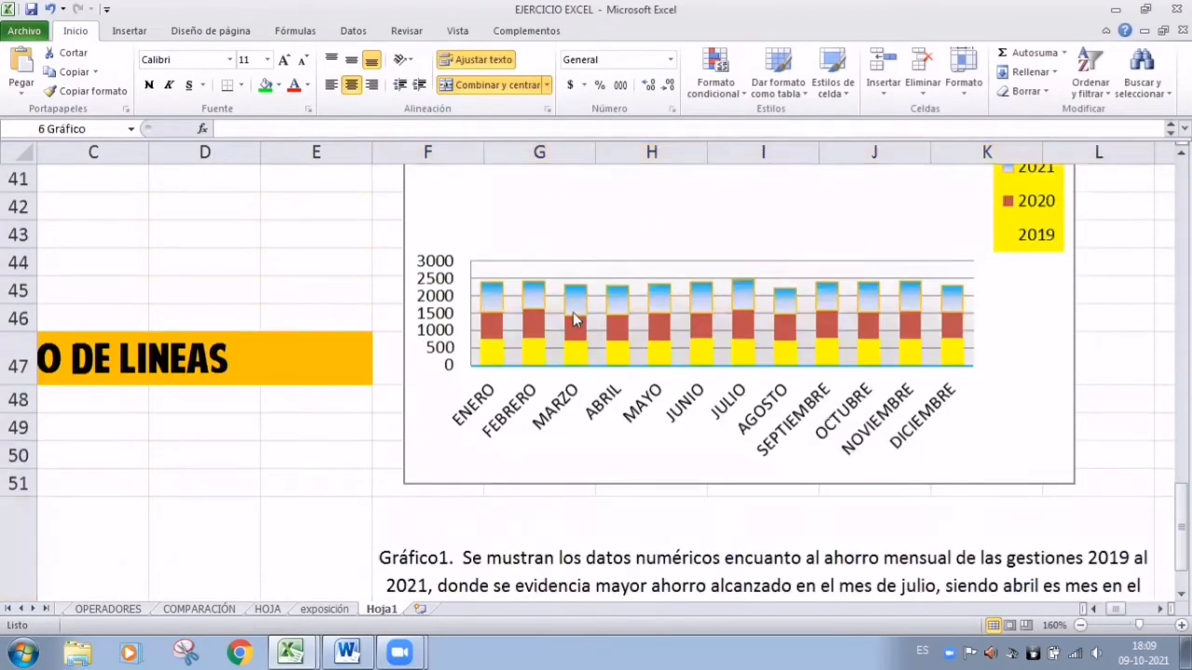
left_click(1021, 365)
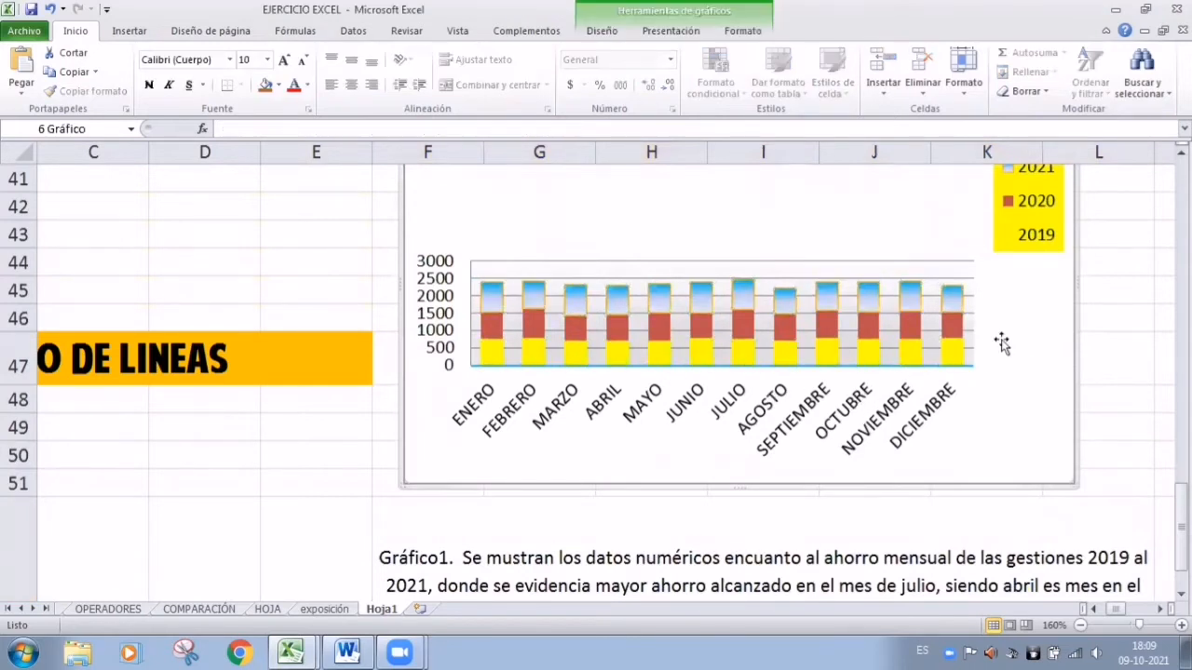
left_click(959, 366)
scroll(961, 366, "up", 6)
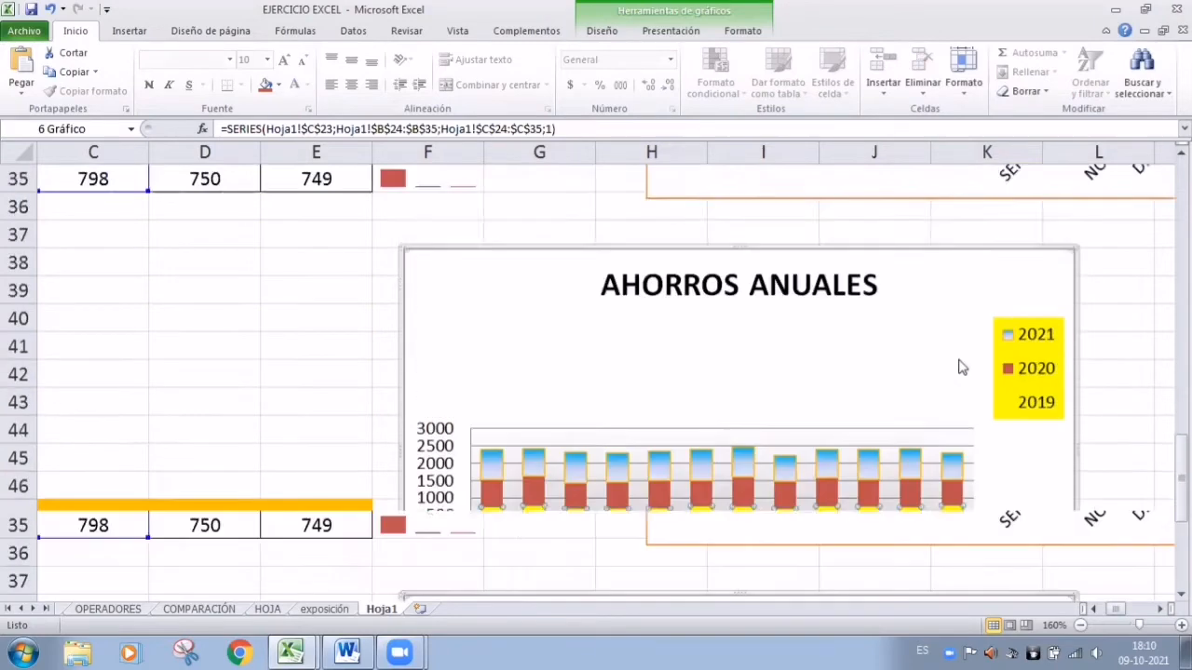
scroll(962, 366, "down", 1)
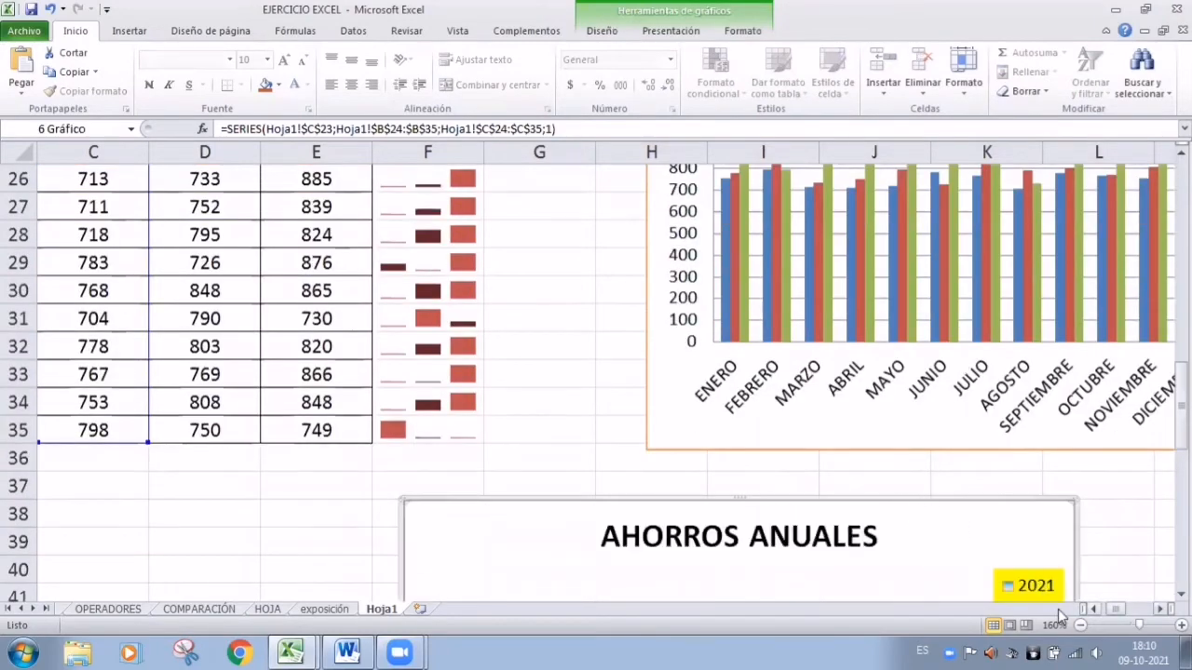
- Examine the 100% stacked column chart with its data table and the GÉNERO DE ESTUDIANTES DEL 4B pie chart
left_click_drag(1118, 615, 1140, 614)
scroll(972, 442, "up", 2)
scroll(734, 413, "down", 1)
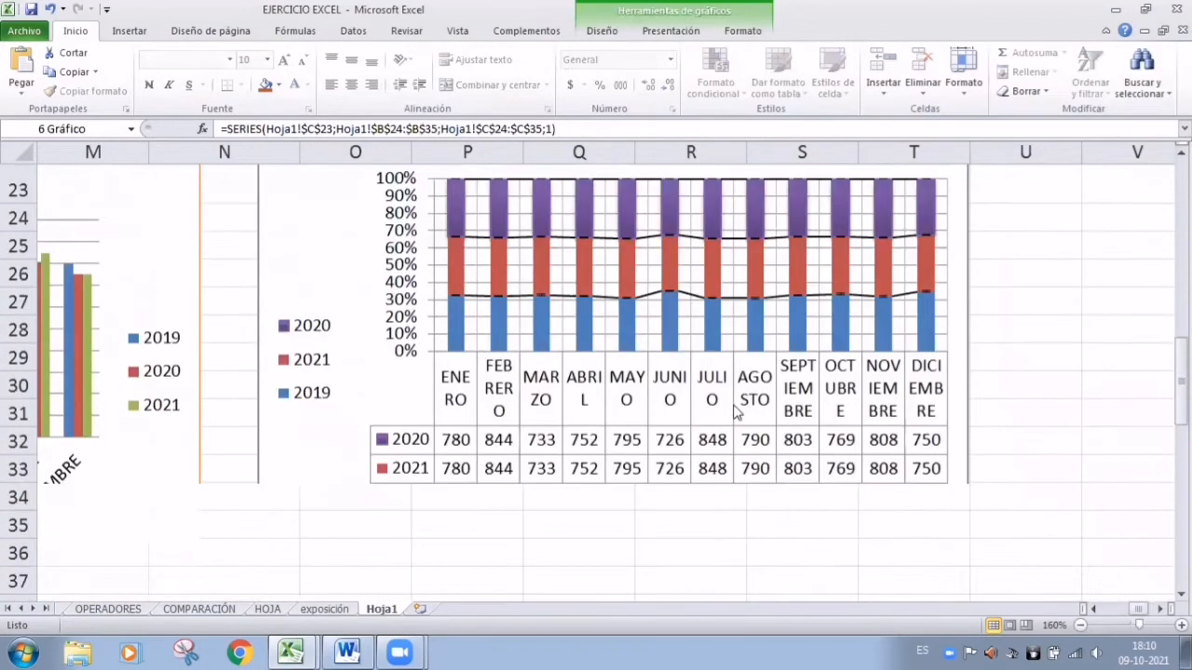
scroll(734, 412, "down", 1)
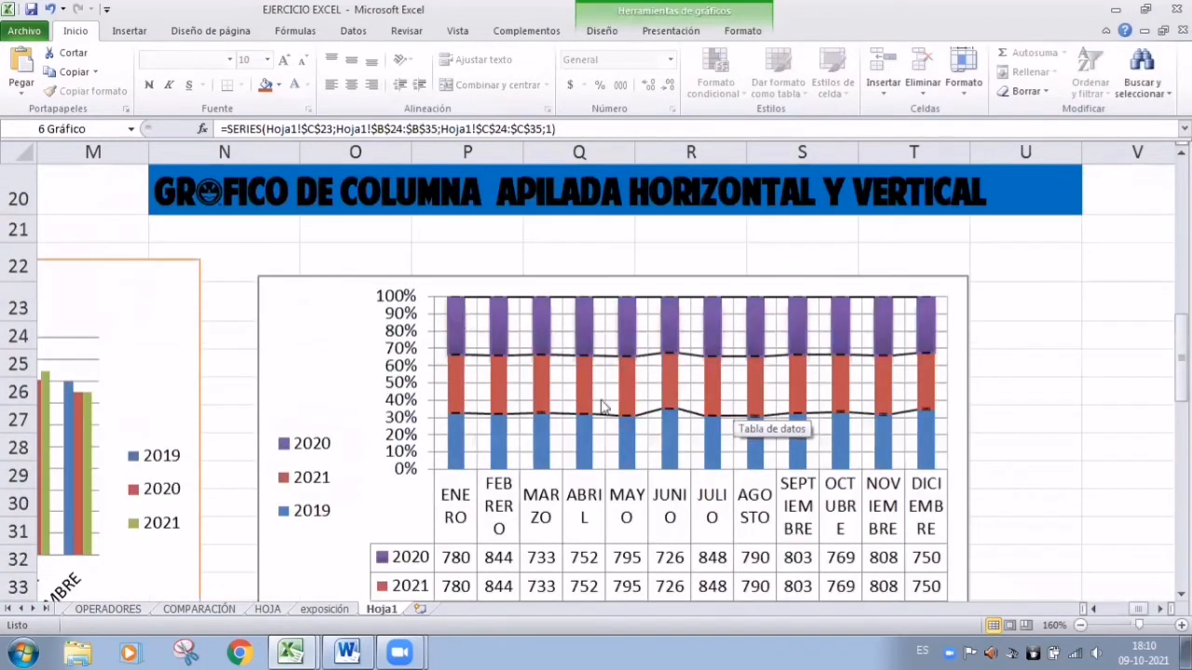
scroll(722, 367, "down", 6)
scroll(723, 367, "down", 4)
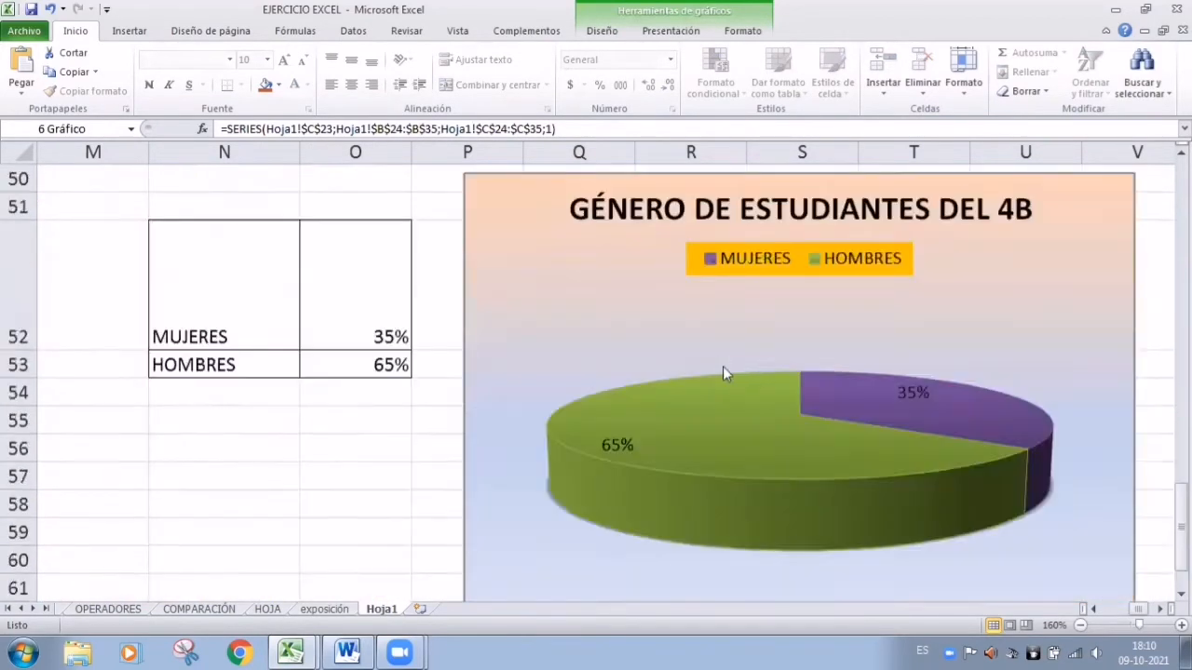
scroll(723, 367, "up", 3)
left_click_drag(1138, 609, 1124, 609)
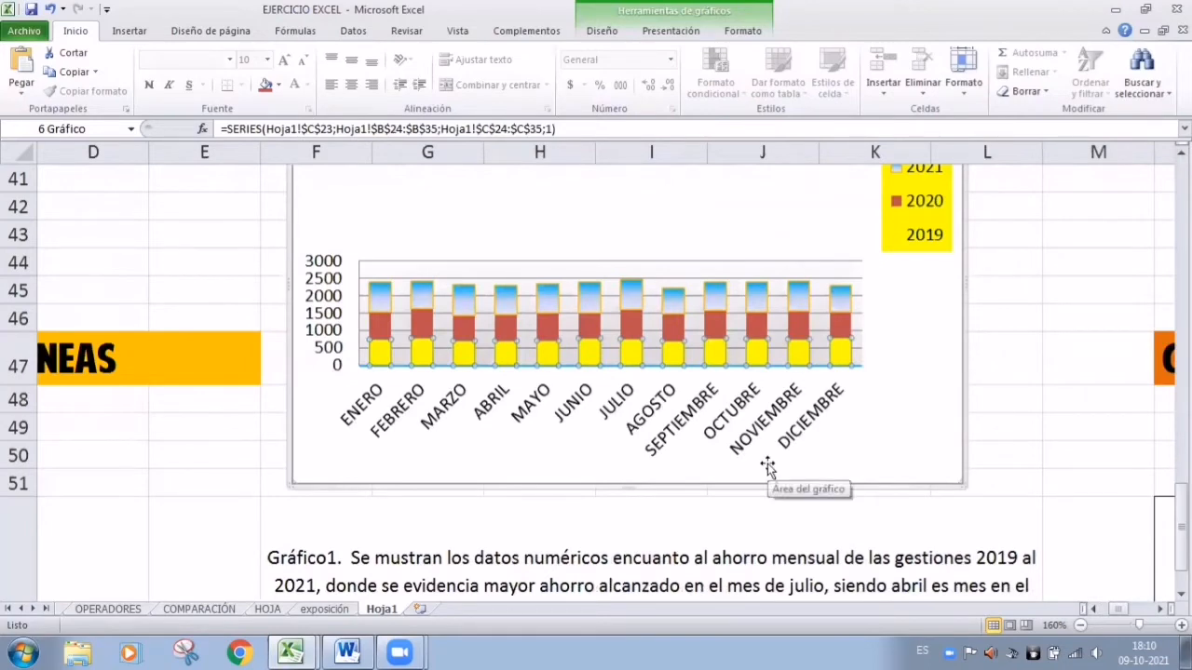
- Clear the placeholder text from the horizontal axis title below the data table of the 100% stacked column chart
left_click_drag(1122, 609, 1137, 613)
scroll(1059, 480, "up", 7)
scroll(715, 397, "down", 1)
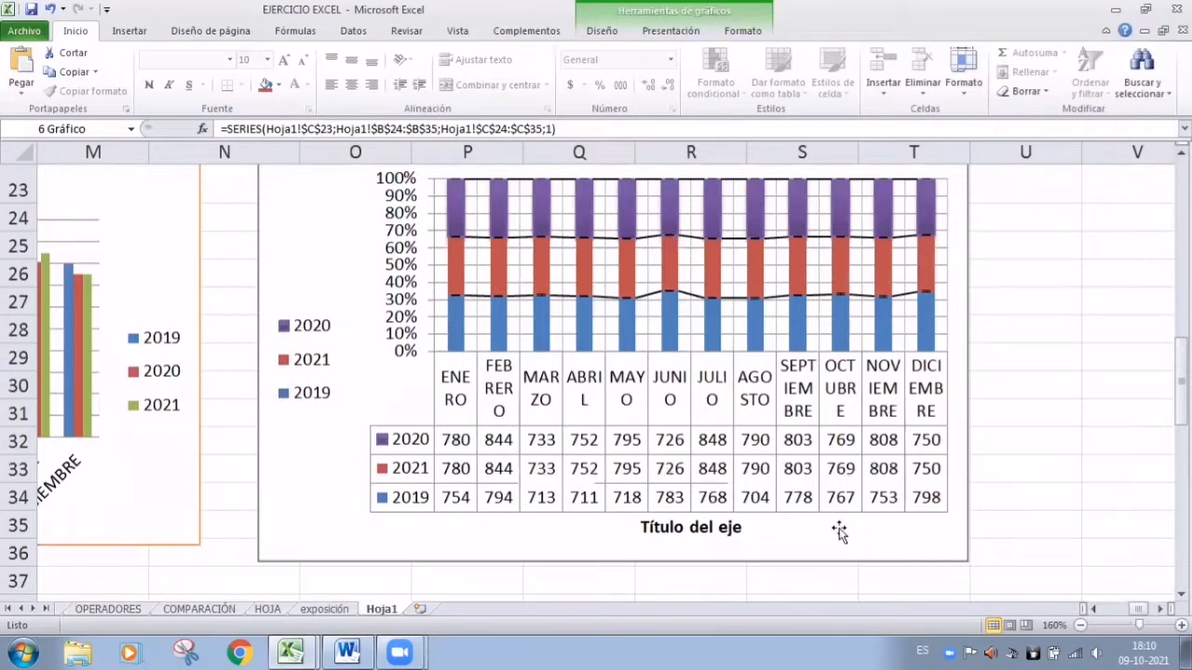
scroll(837, 494, "up", 1)
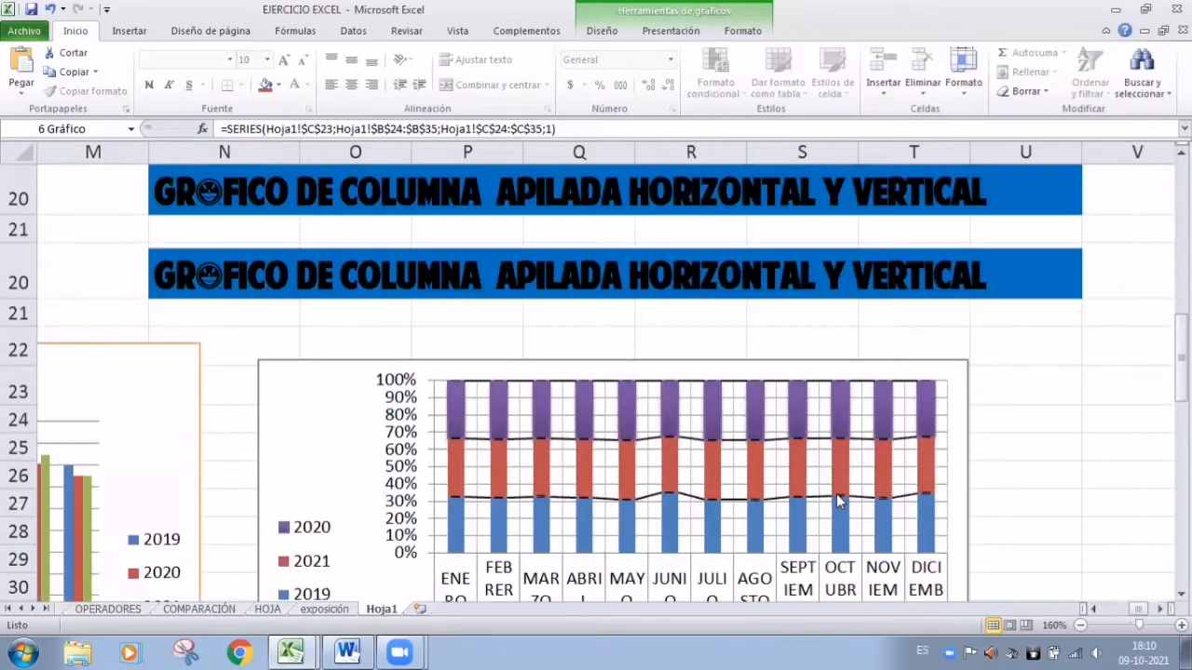
scroll(836, 493, "down", 1)
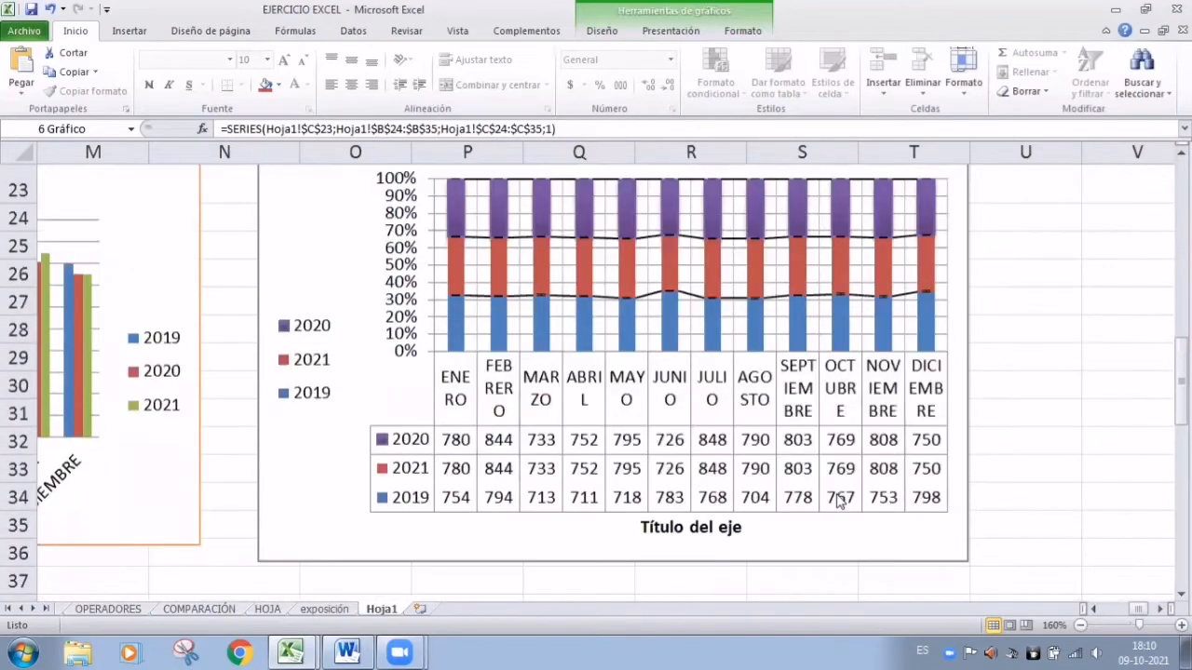
left_click(700, 529)
double_click(701, 529)
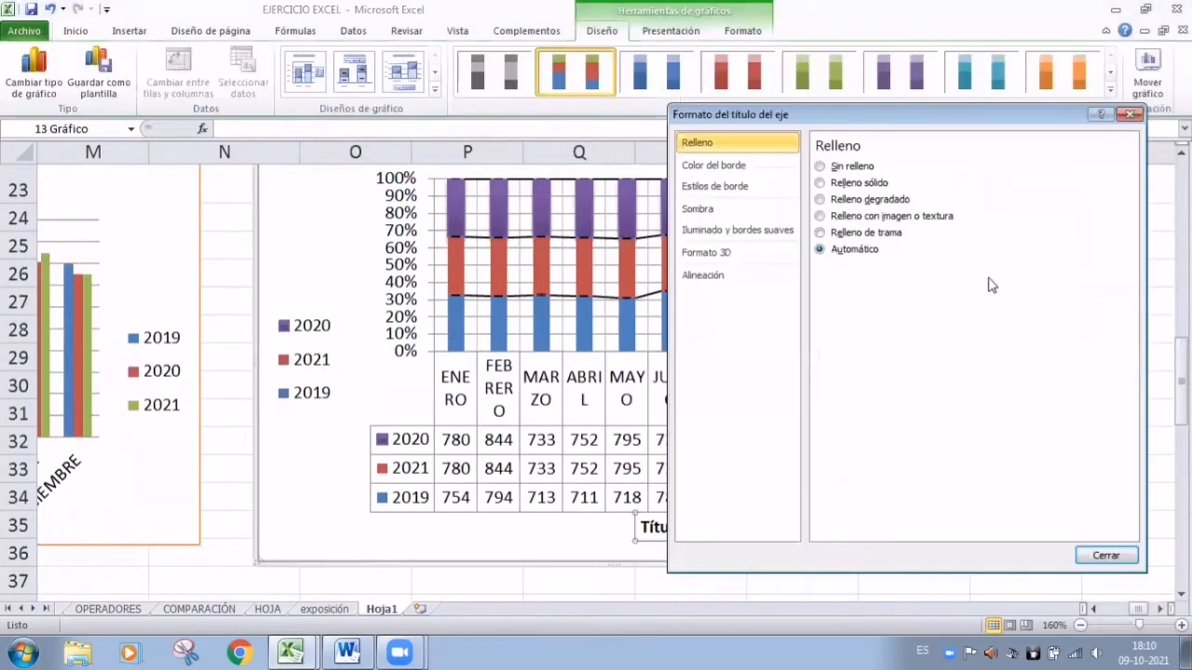
left_click(1133, 115)
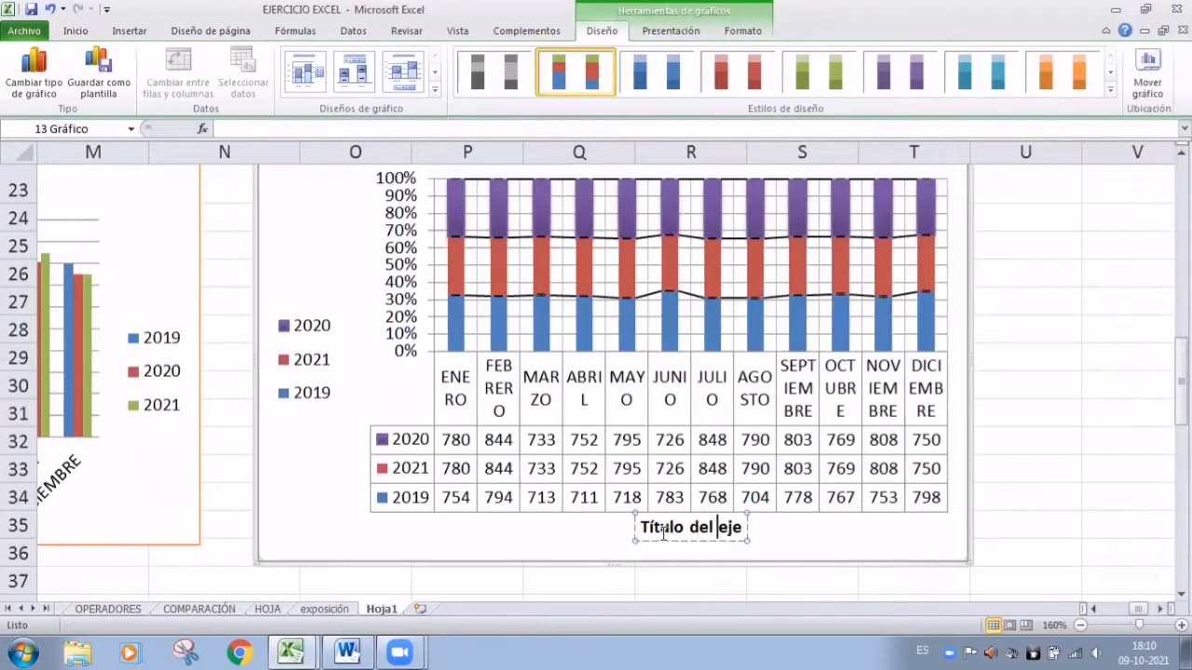
key("Right")
key("BackSpace")
key("BackSpace")
key("BackSpace")
key("BackSpace")
key("BackSpace")
key("BackSpace")
key("BackSpace")
key("BackSpace")
key("BackSpace")
key("BackSpace")
key("BackSpace")
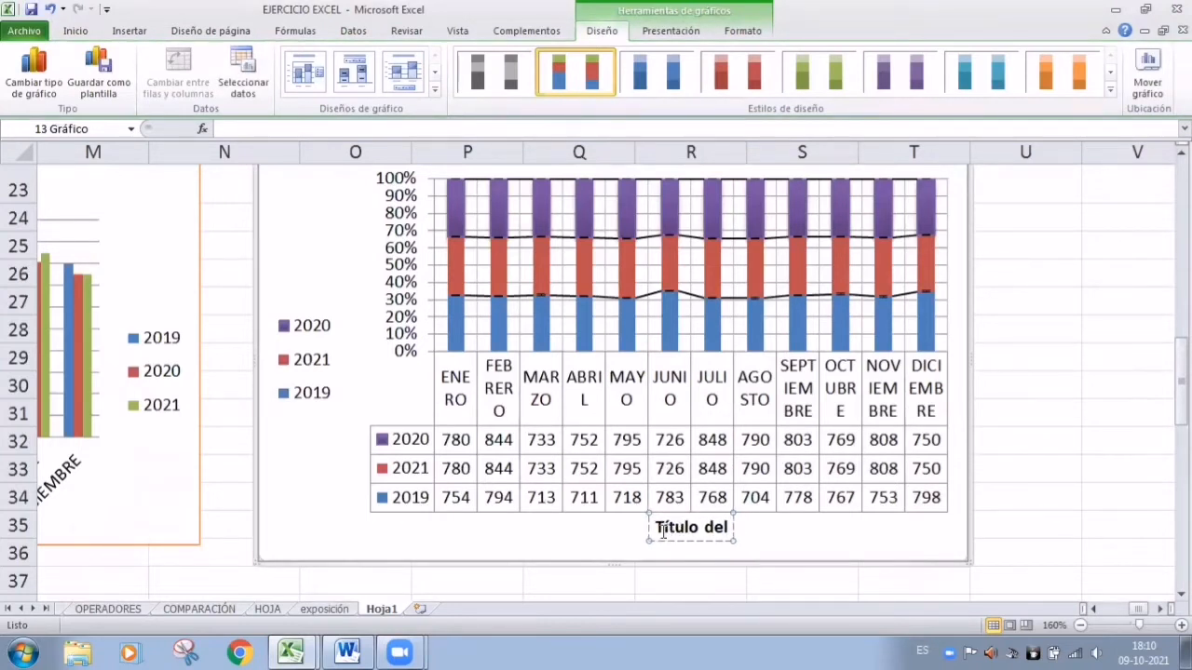
key("BackSpace")
key("BackSpace")
key("BackSpace")
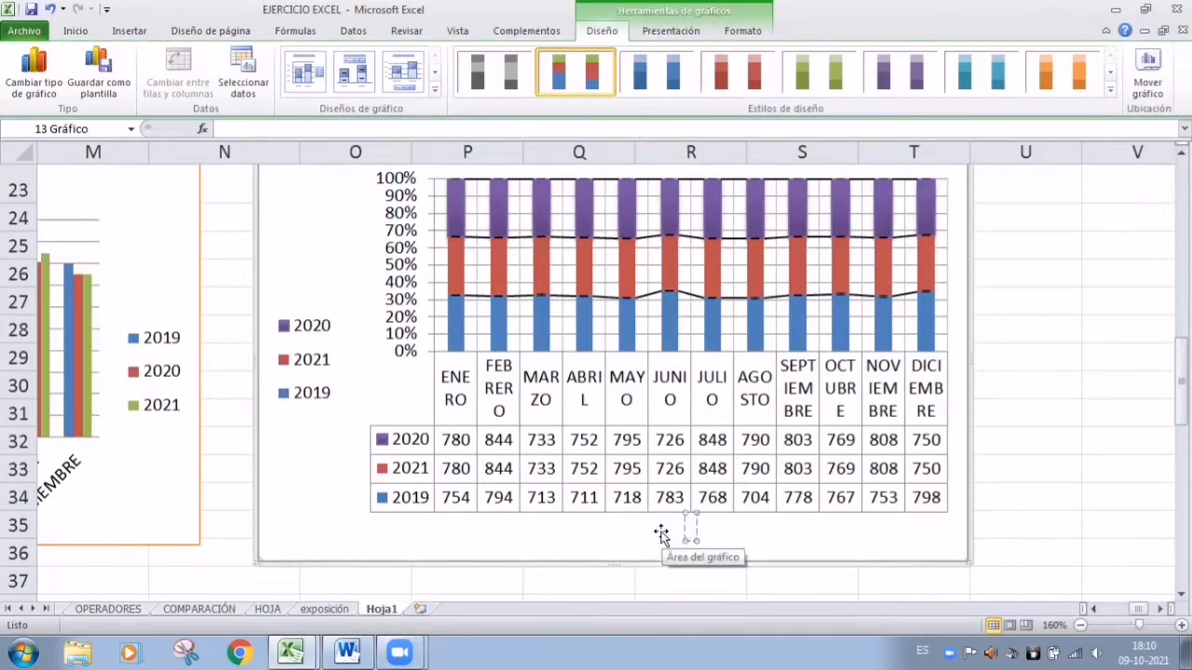
- Enter "Cantidad de ahorros" as the horizontal axis title of the 100% stacked column chart
type("can")
key("BackSpace")
key("BackSpace")
key("BackSpace")
key("Caps_Lock")
type("C")
key("Caps_Lock")
type("anti")
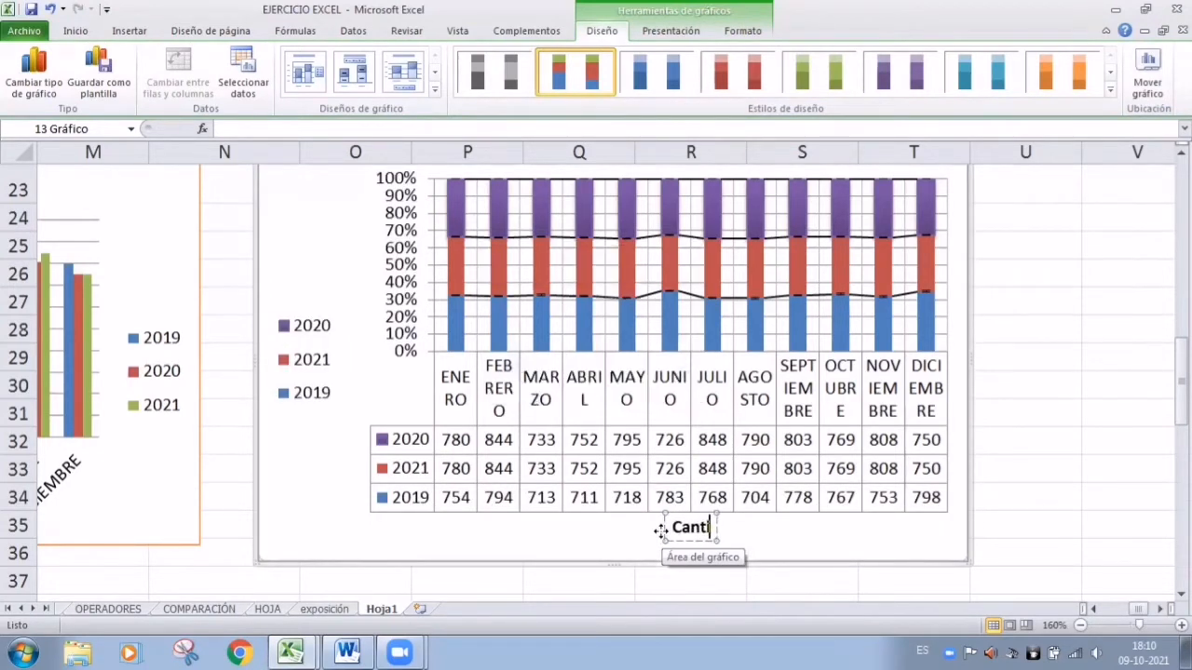
type("dad de ahorros")
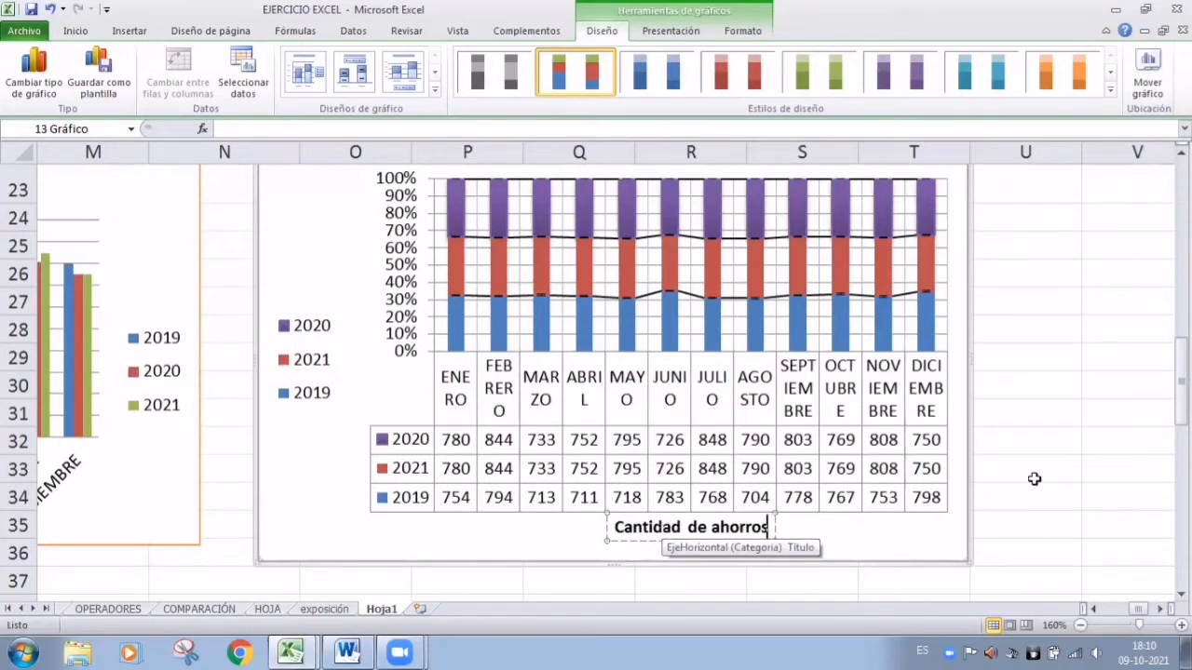
left_click(1034, 479)
left_click(739, 542)
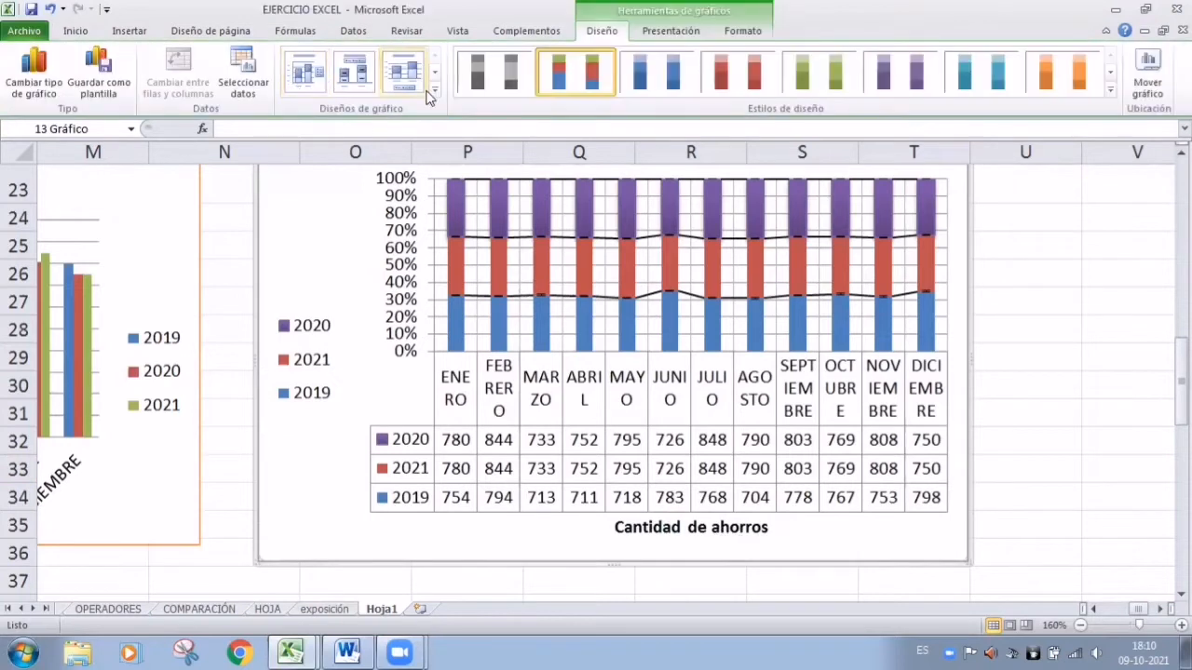
left_click(433, 89)
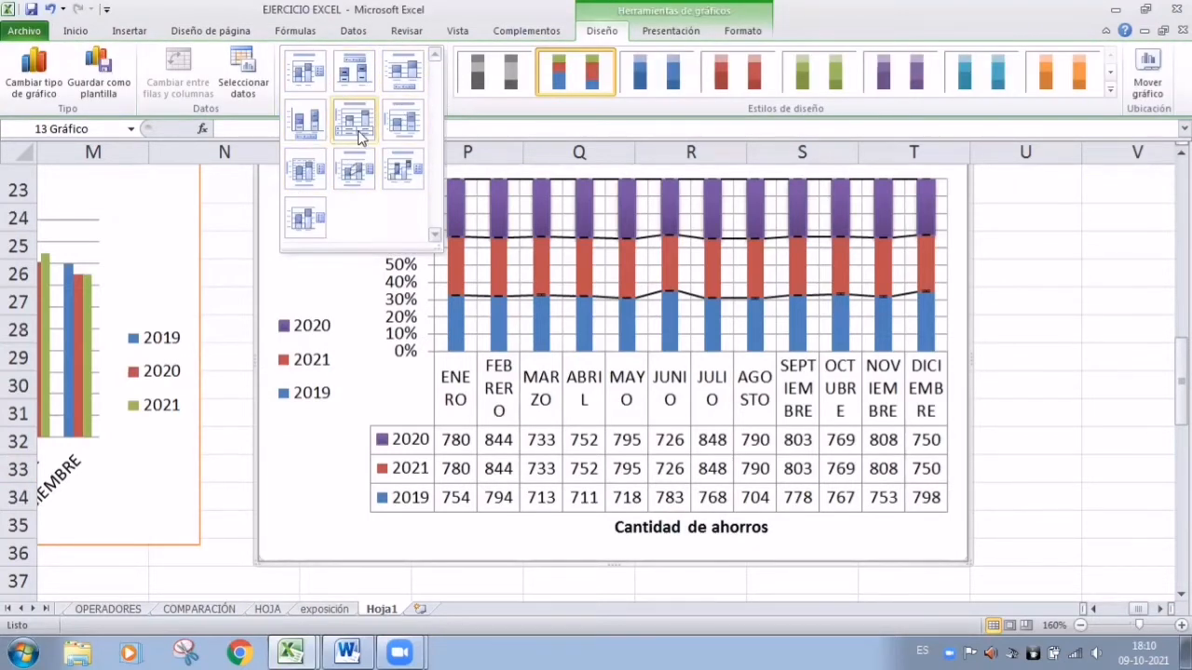
left_click(1109, 91)
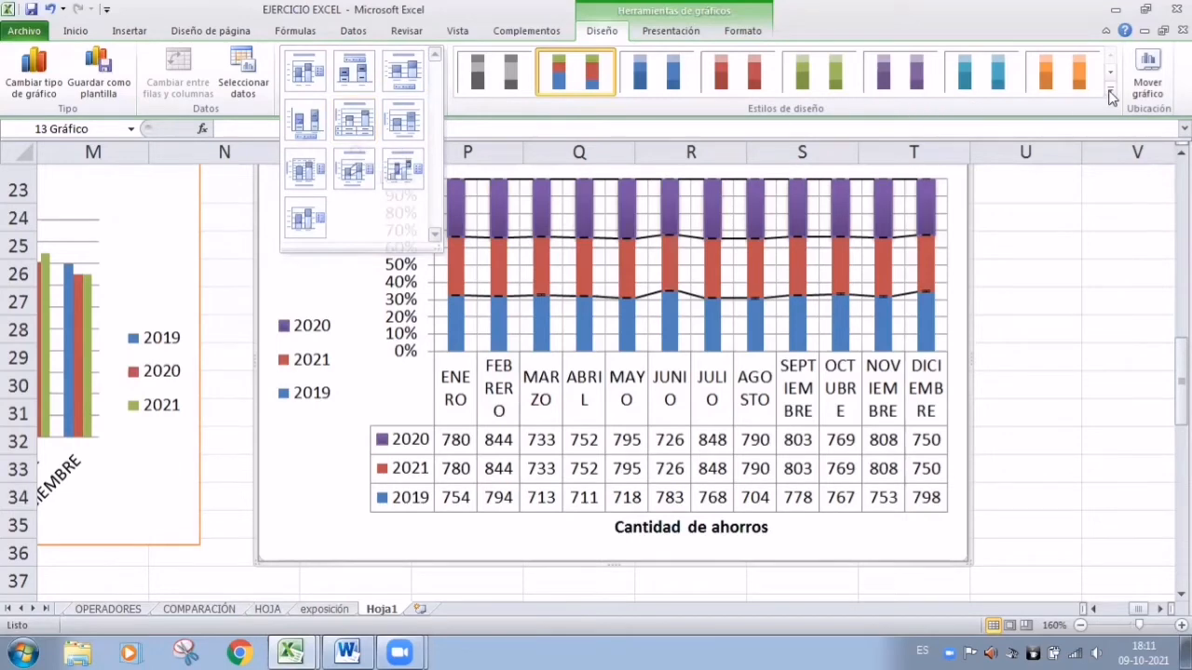
left_click(1059, 487)
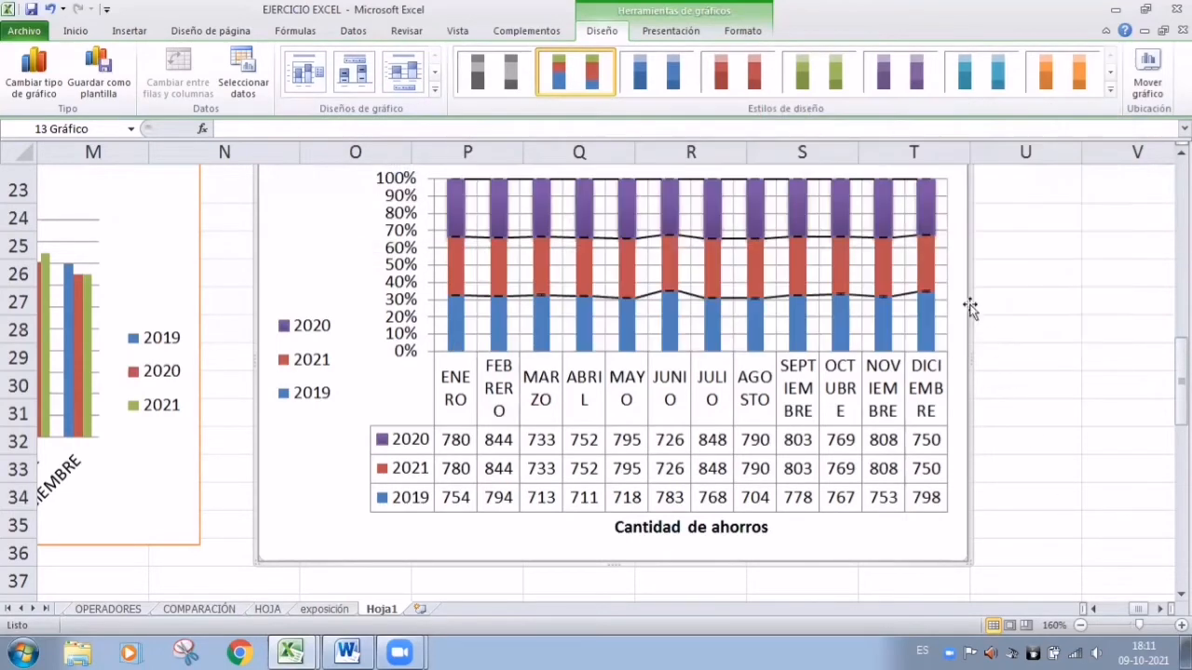
double_click(963, 261)
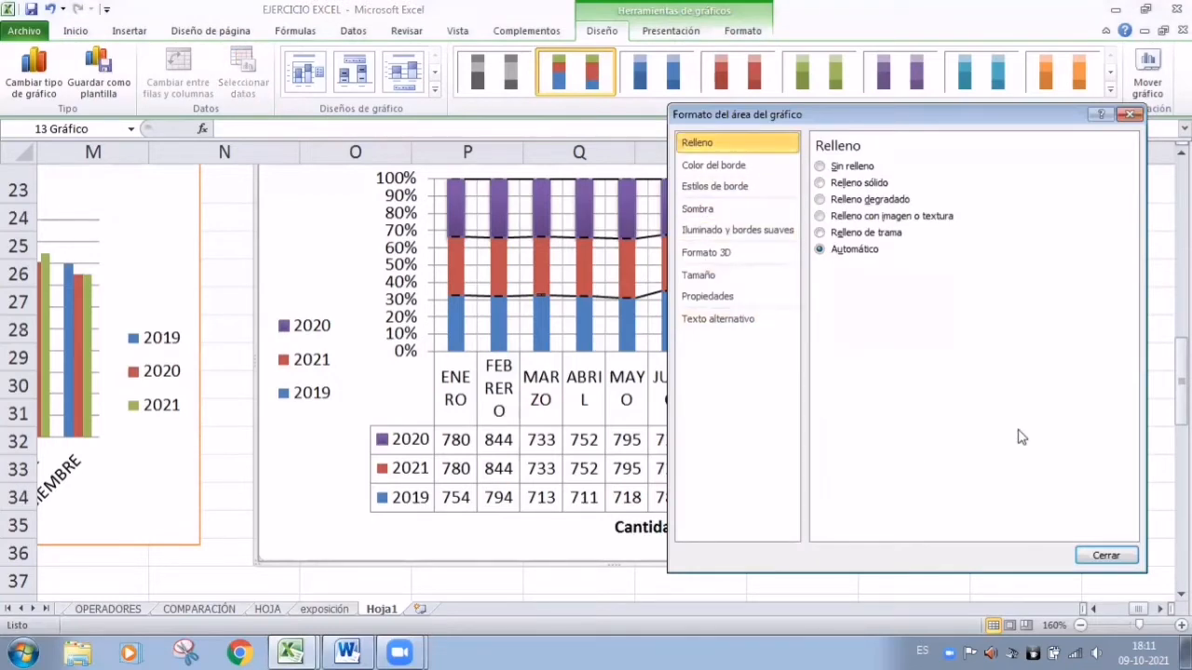
left_click(1129, 114)
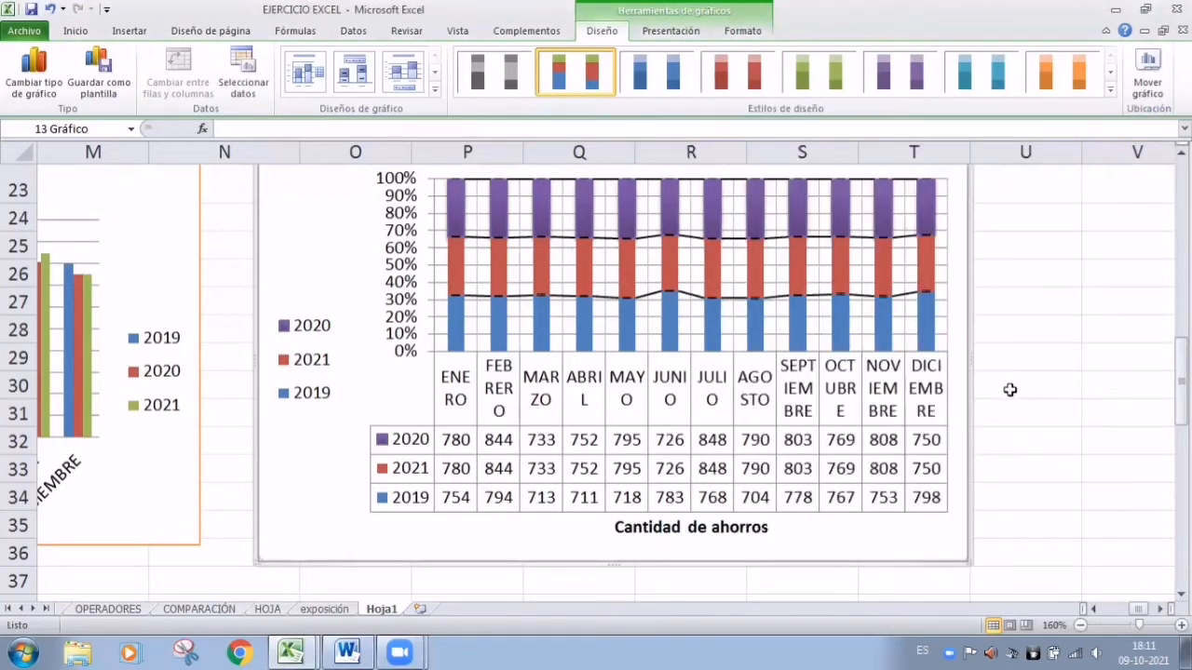
- Review the stacked column charts, the pie chart and the clustered column chart along with the AHORRO ANUAL table of monthly savings
scroll(1010, 389, "up", 2)
scroll(1009, 389, "up", 1)
scroll(1029, 440, "down", 5)
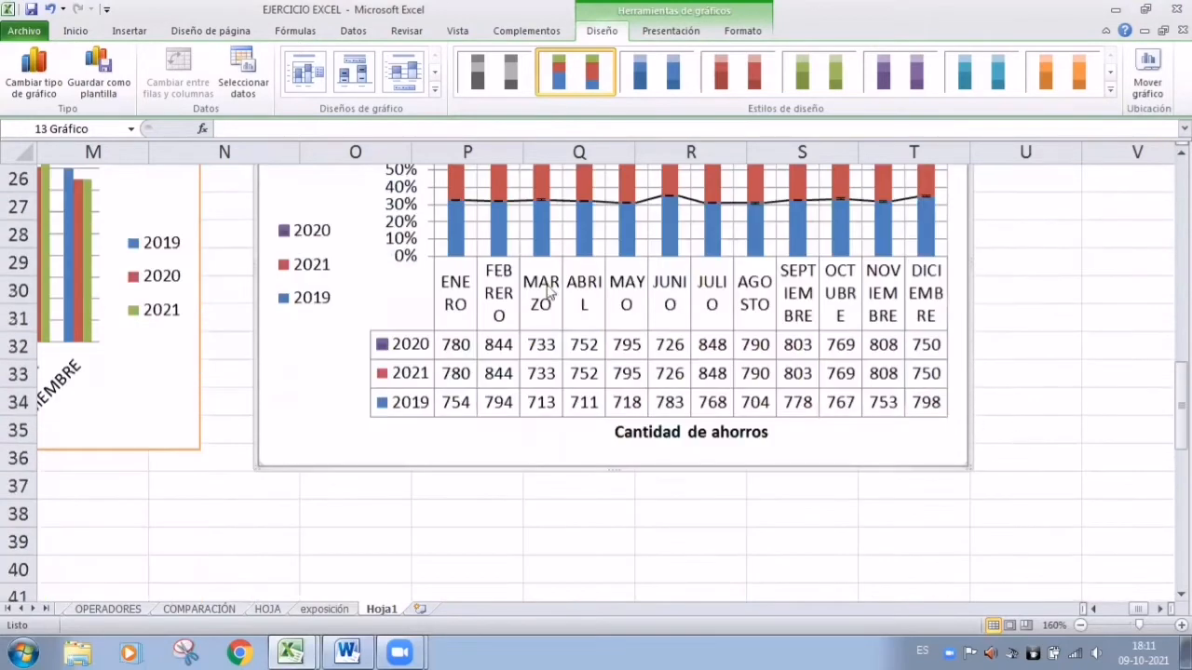
scroll(859, 474, "down", 6)
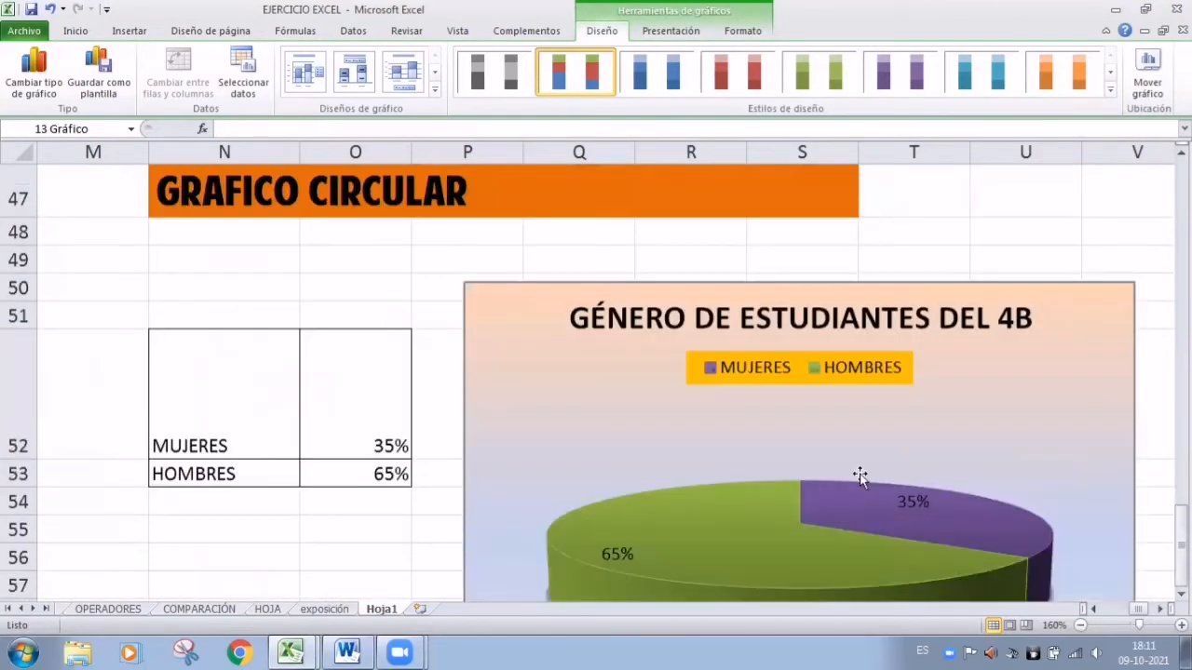
scroll(860, 474, "up", 3)
scroll(859, 474, "up", 4)
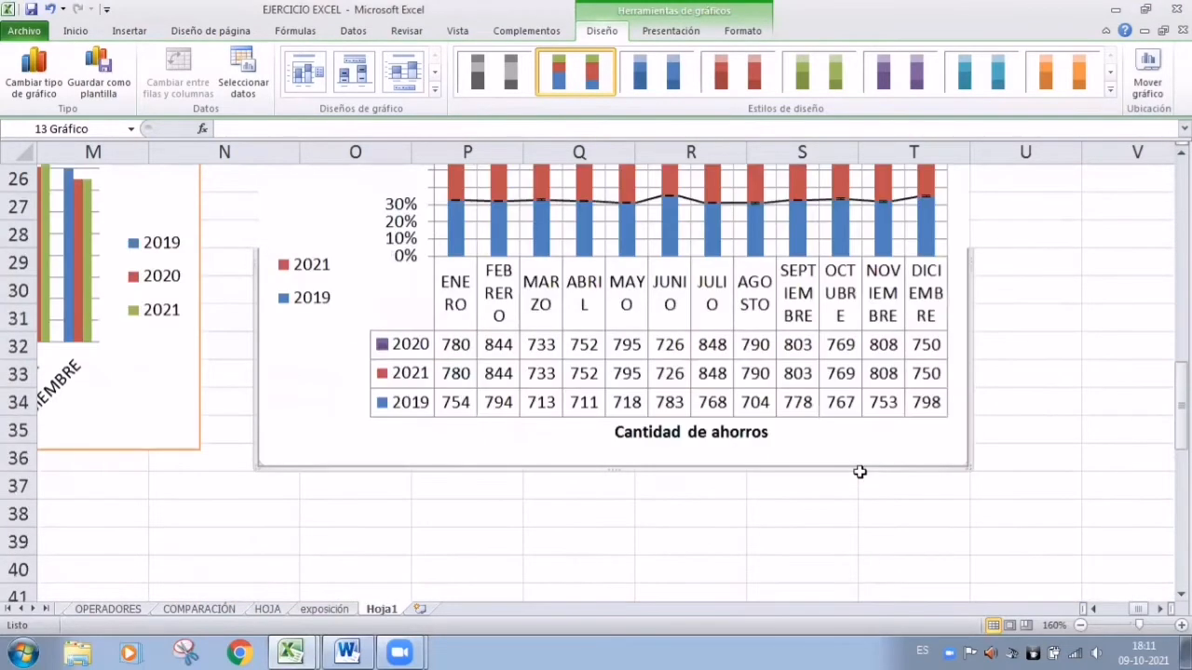
left_click_drag(1141, 610, 1095, 613)
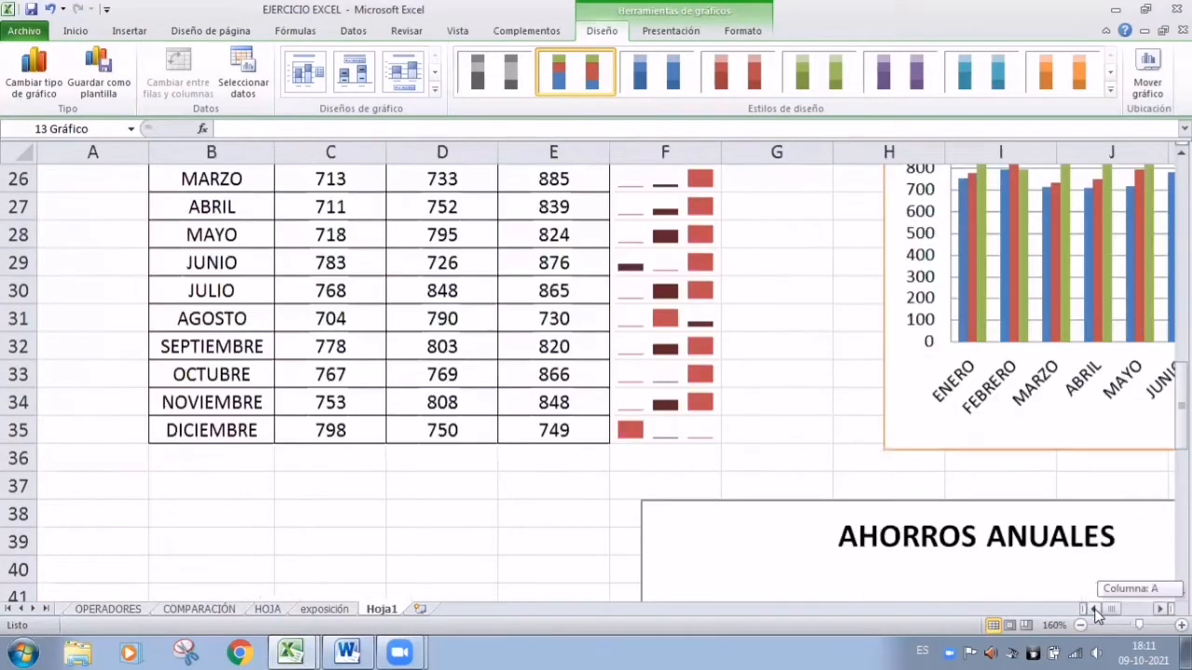
scroll(537, 349, "up", 3)
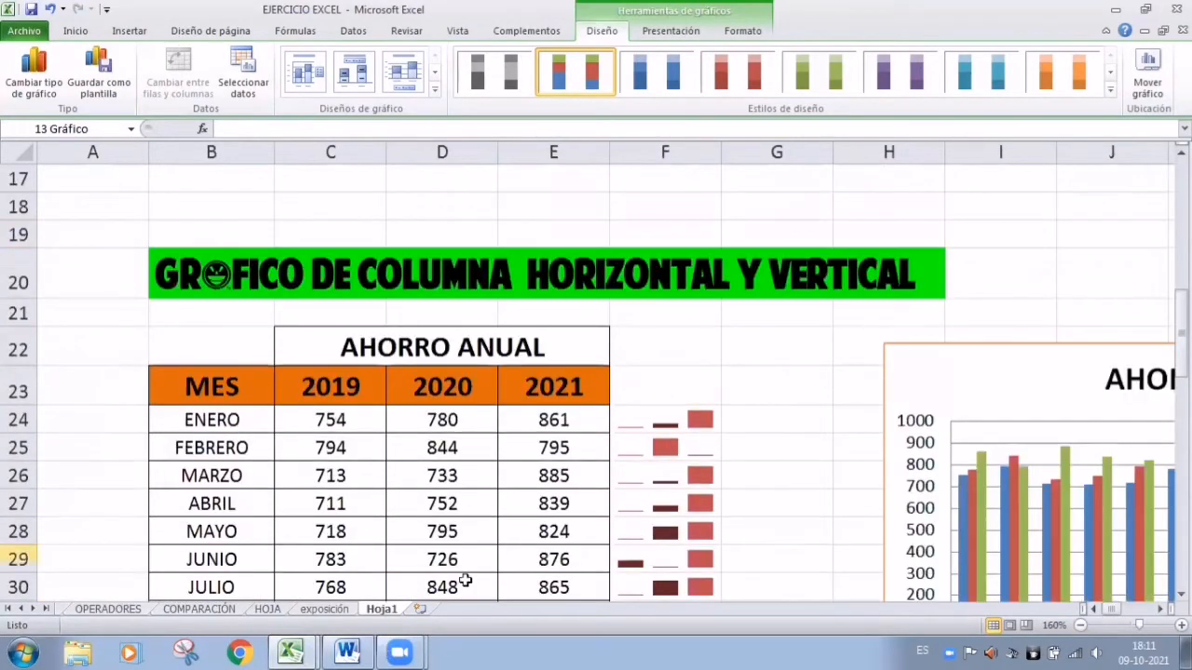
scroll(493, 502, "down", 2)
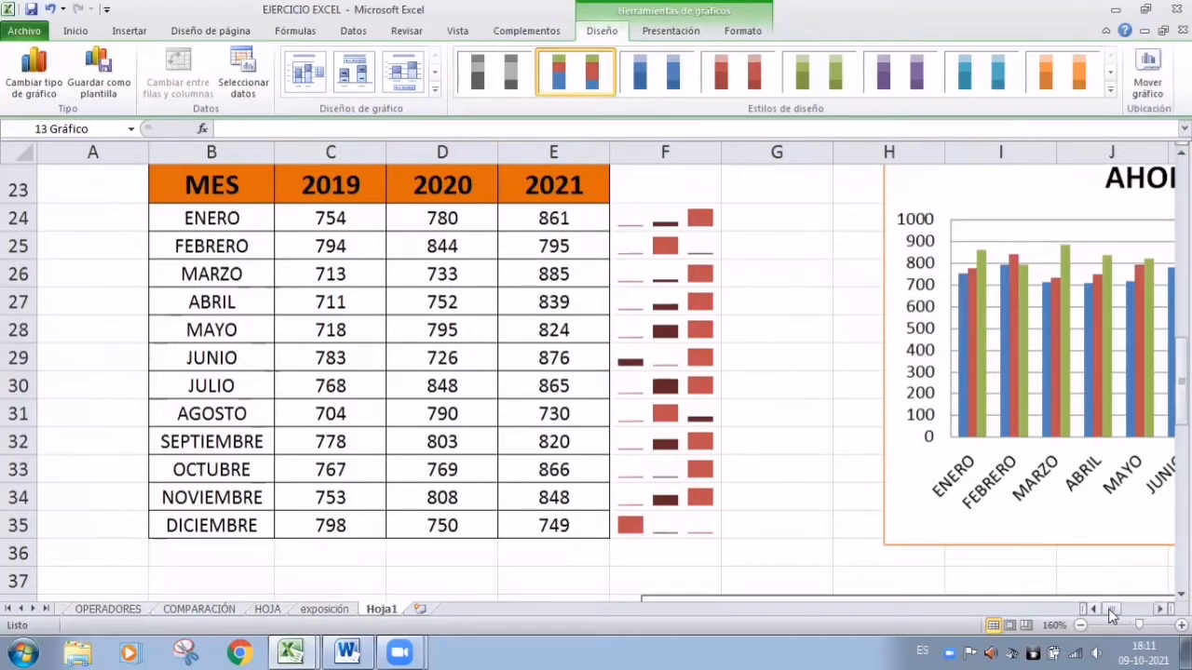
mouse_move(1108, 609)
left_mouse_down()
mouse_move(1129, 614)
mouse_move(1117, 614)
left_mouse_up()
scroll(791, 474, "down", 5)
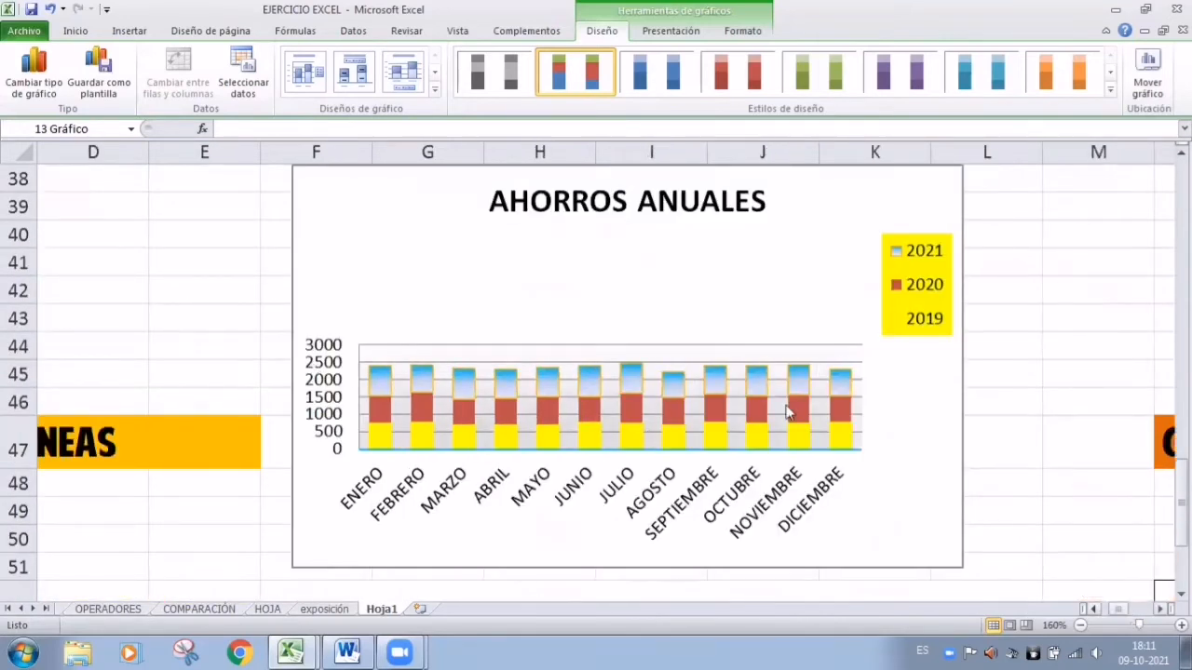
scroll(1028, 572, "up", 5)
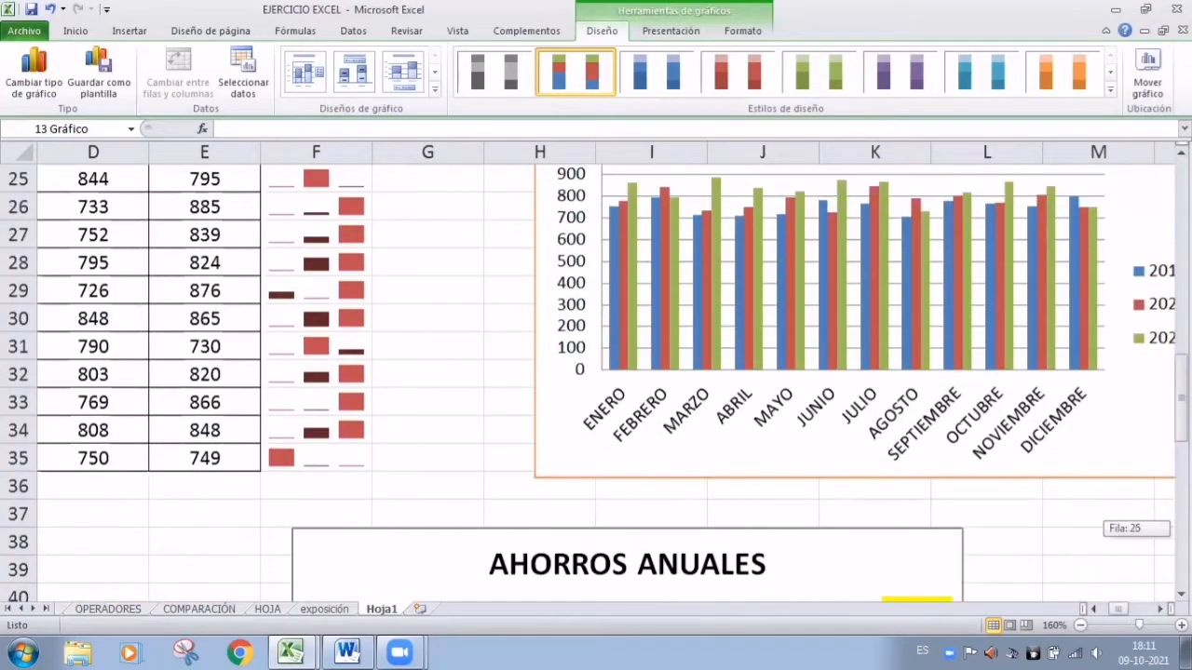
left_click_drag(1118, 611, 1110, 612)
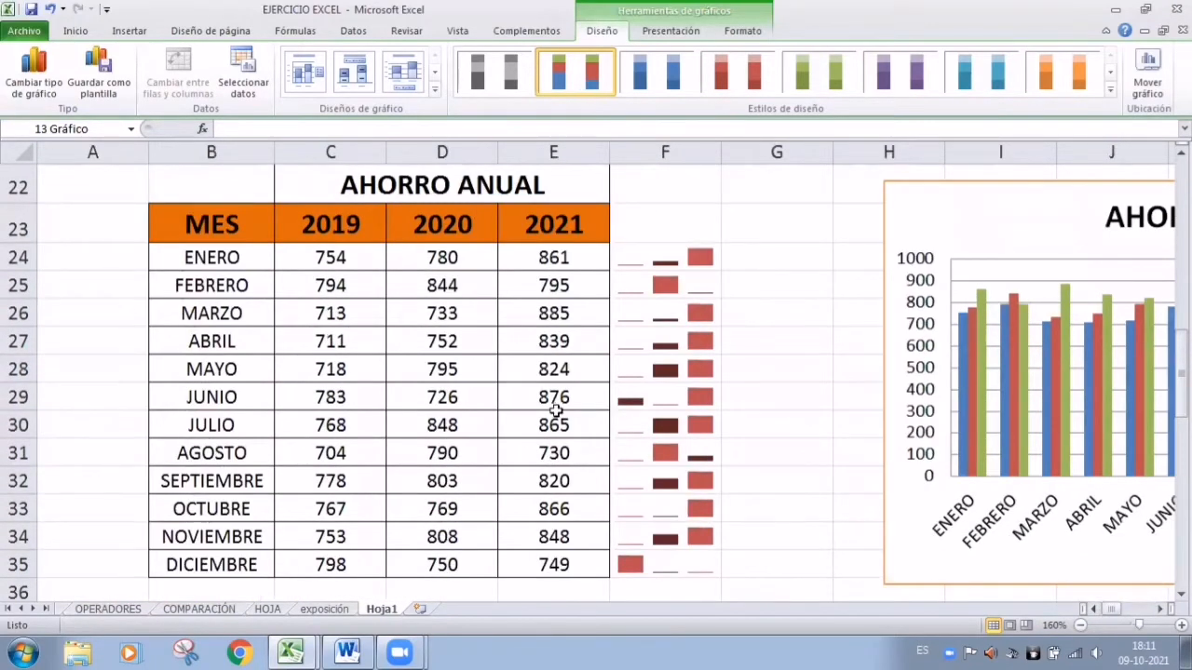
- Insert a line sparkline in cell F24 from the ENERO savings in C24:E24
scroll(550, 373, "down", 1)
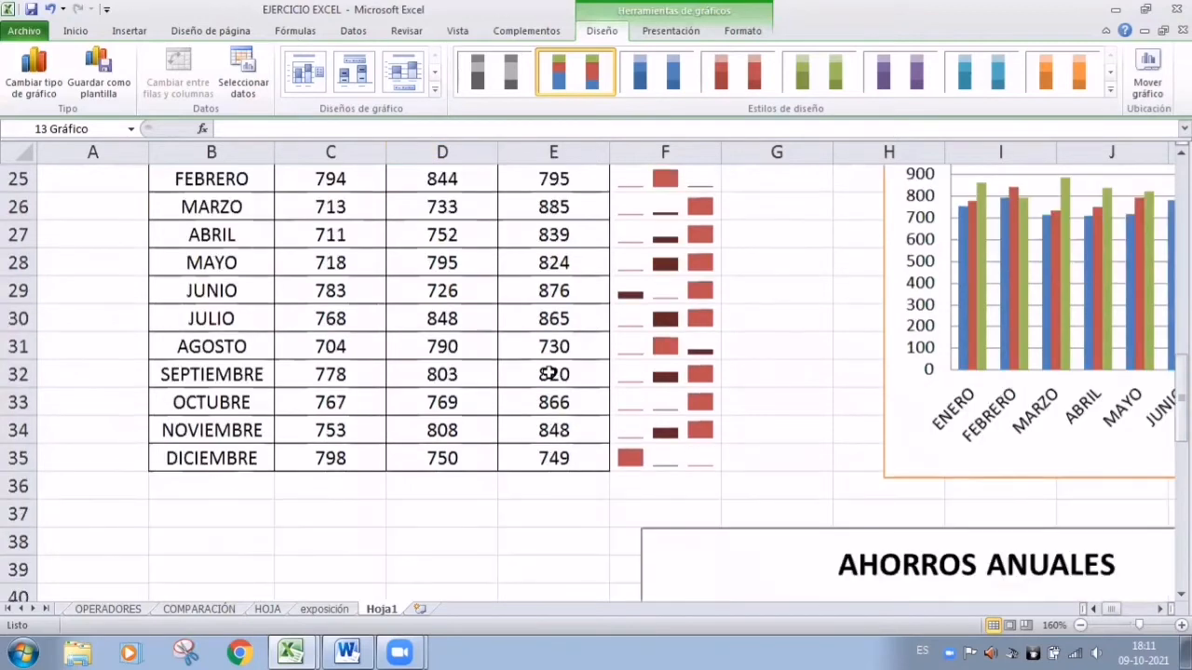
scroll(549, 373, "up", 1)
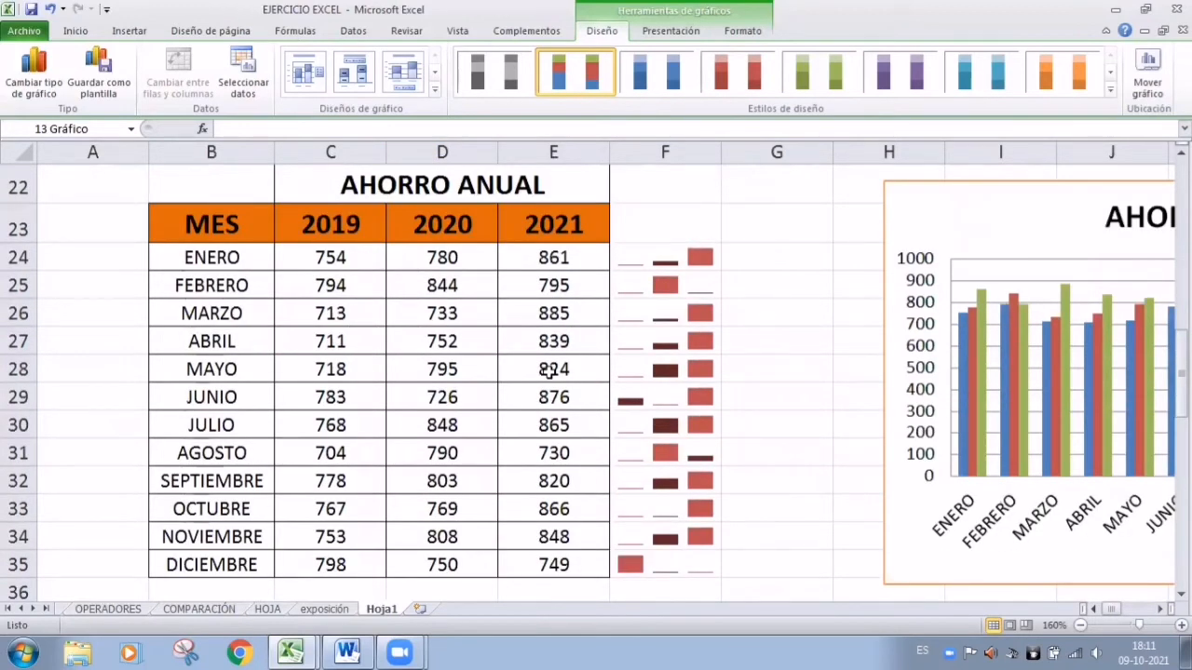
left_click(649, 254)
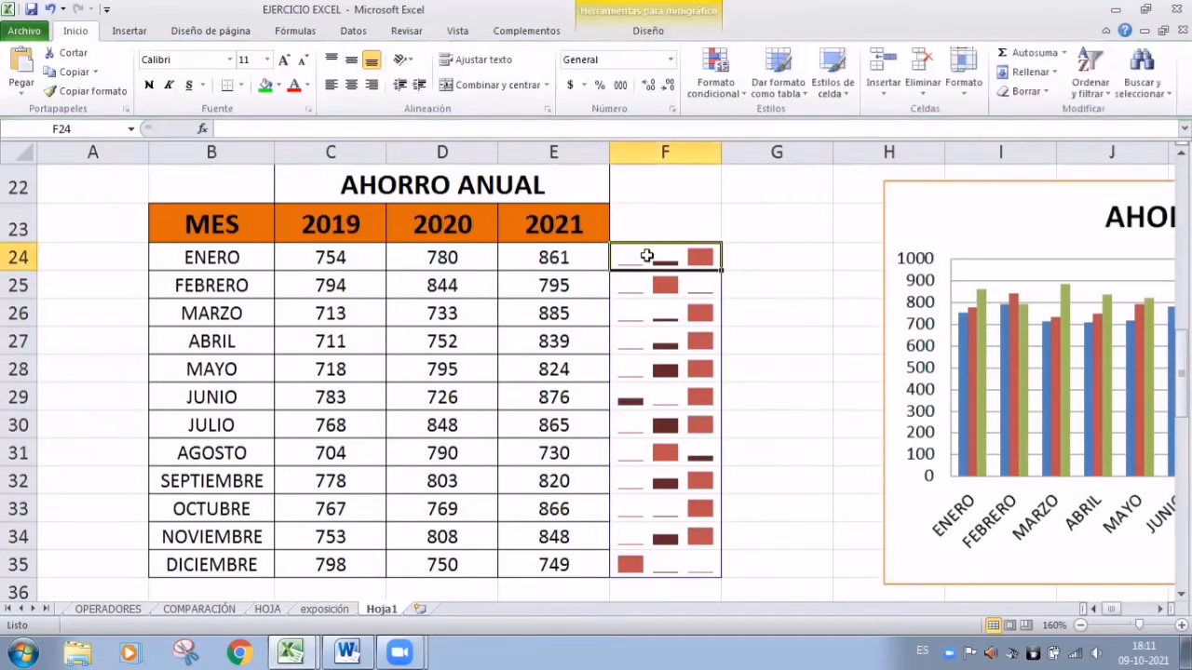
left_click(130, 34)
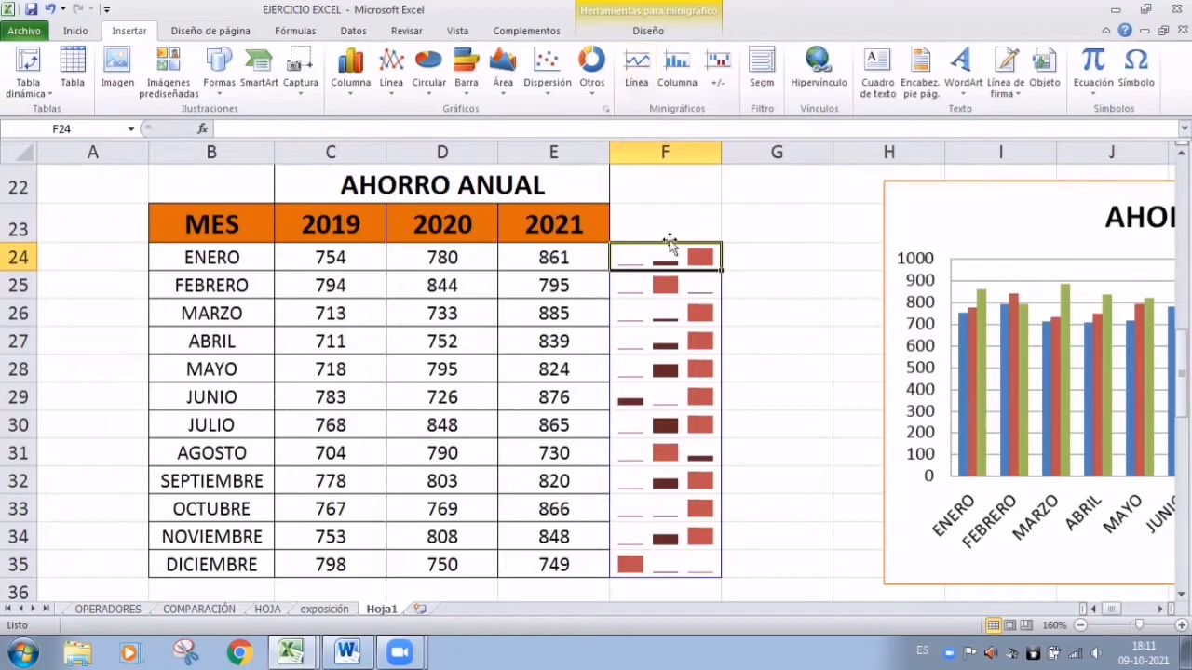
left_click(630, 91)
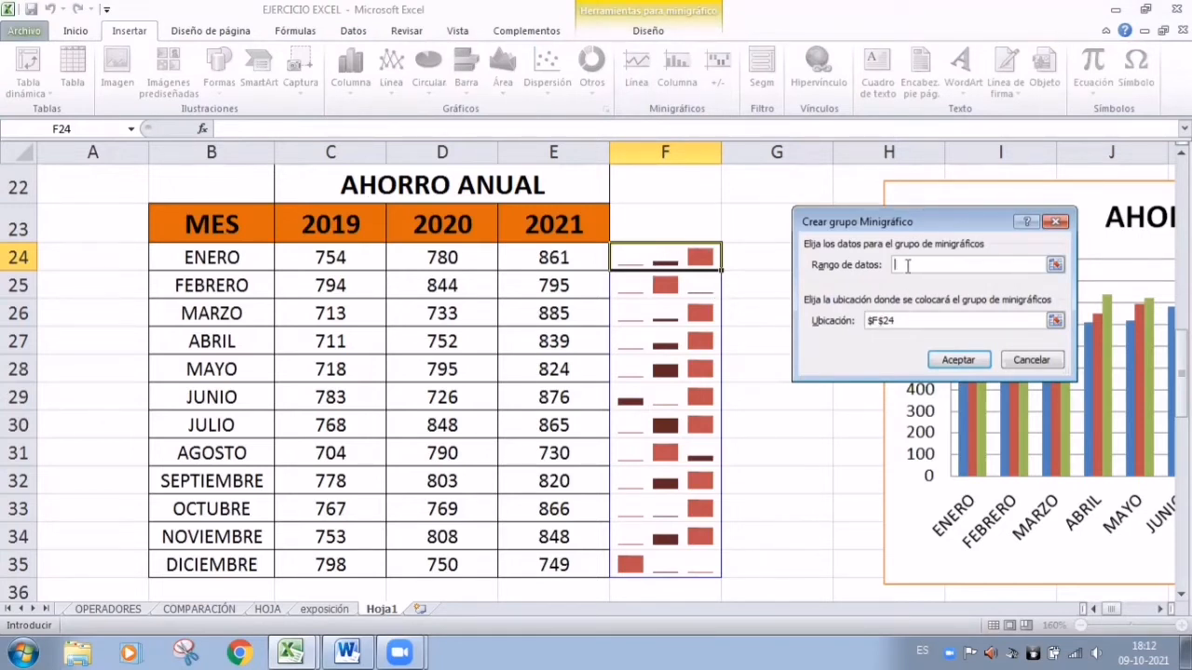
left_click_drag(328, 257, 551, 257)
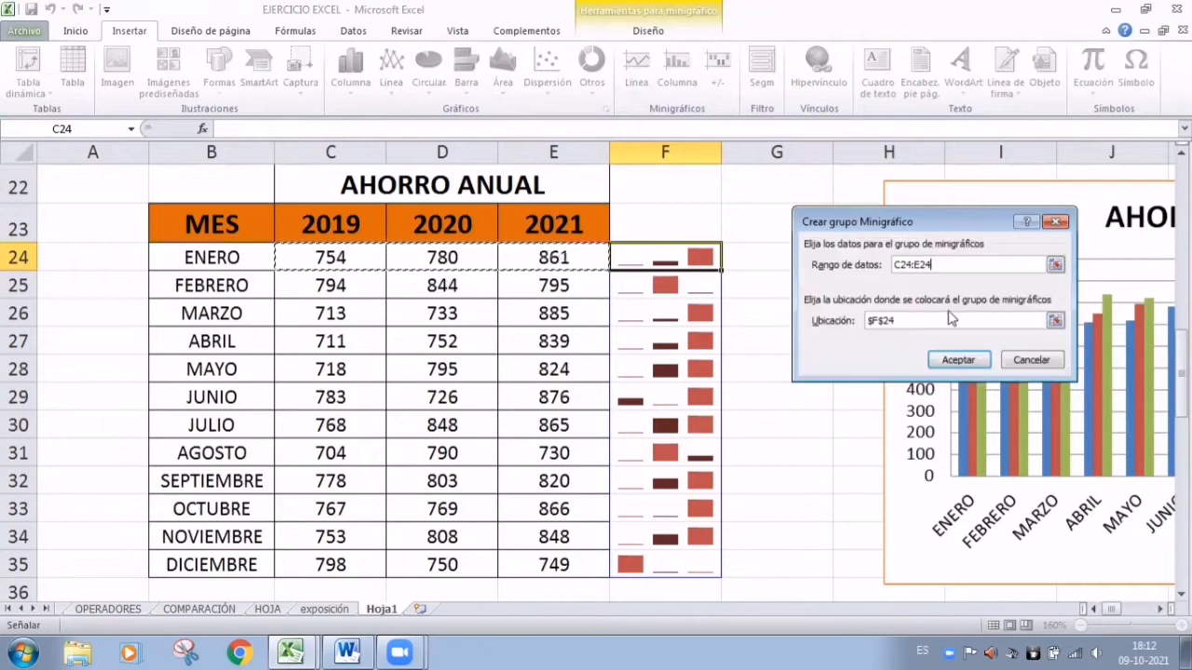
left_click(958, 360)
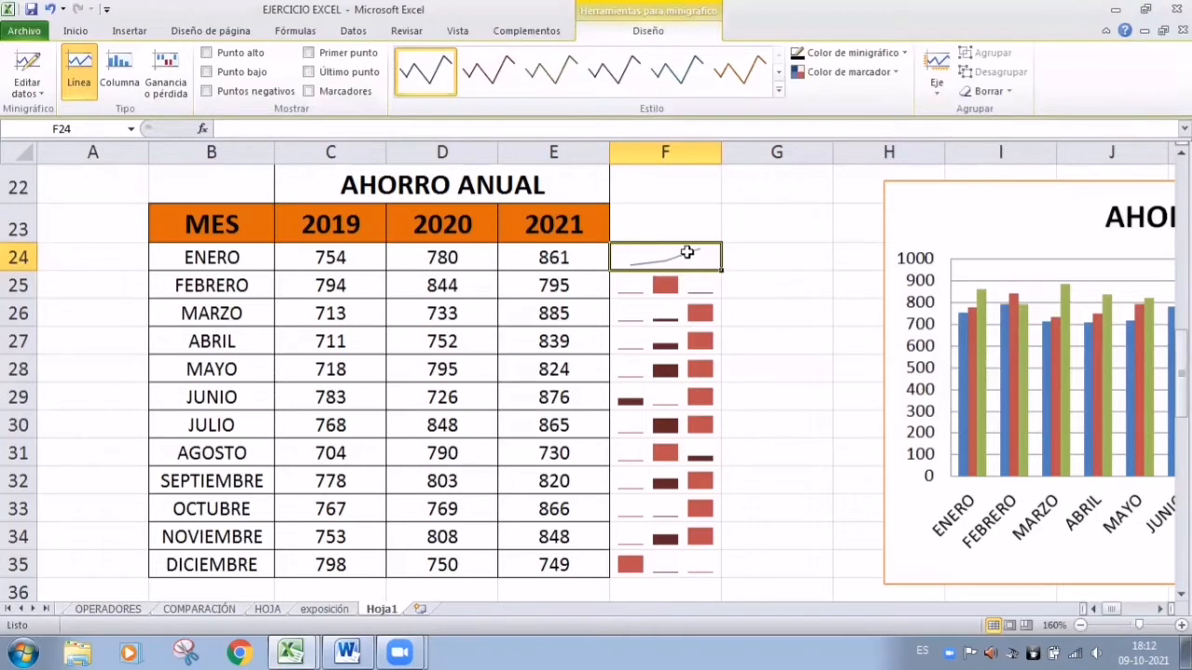
- Insert a line sparkline in cell F25 from the FEBRERO savings in C25:E25
left_click(667, 289)
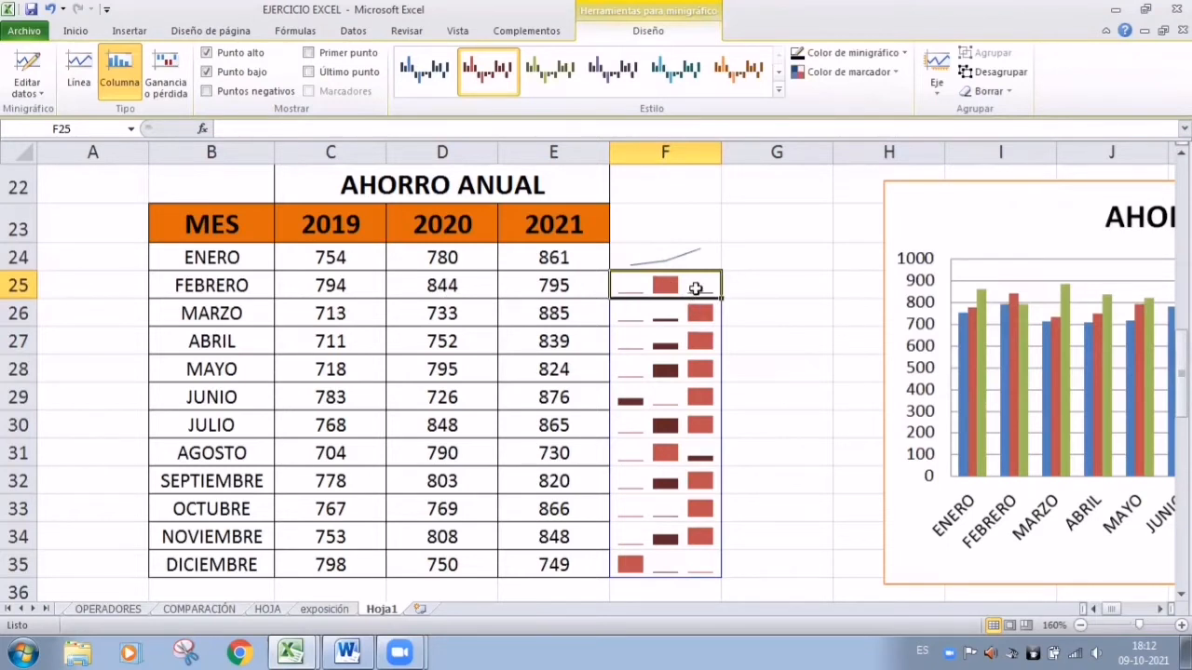
left_click(116, 31)
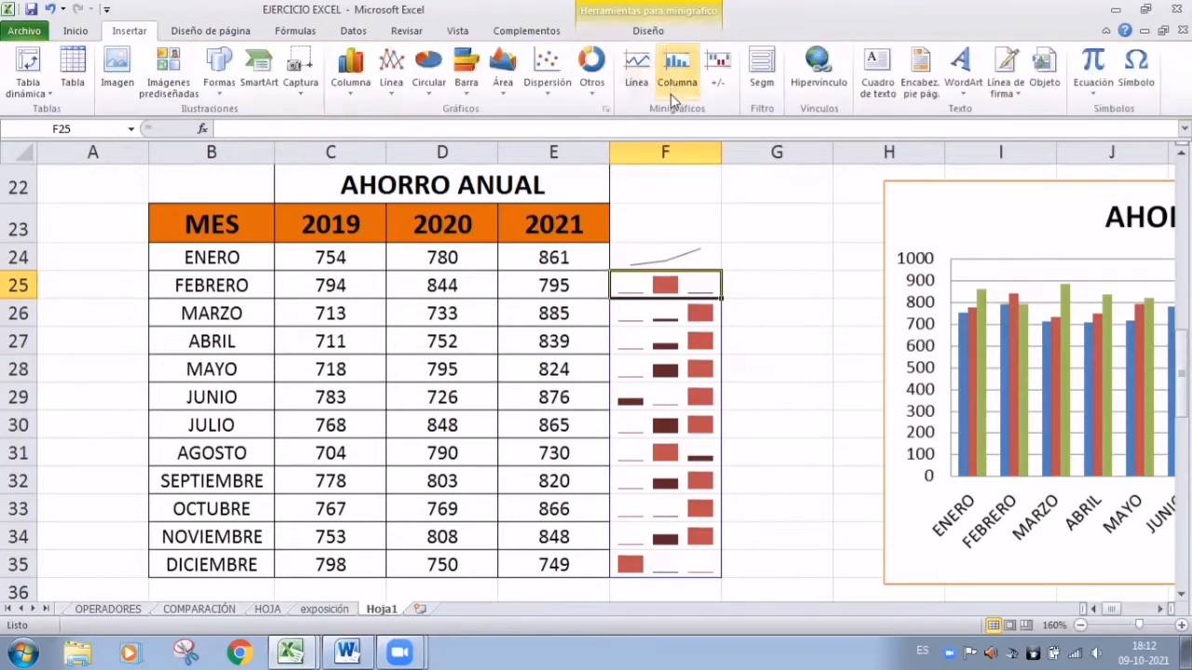
left_click(637, 72)
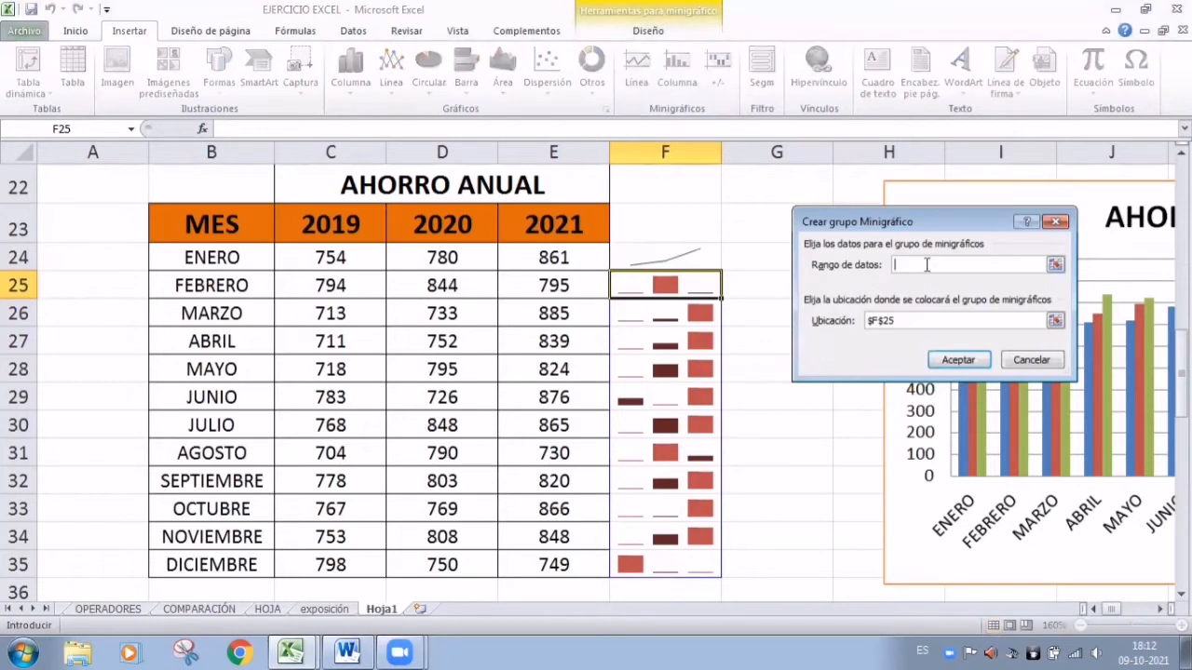
left_click_drag(325, 285, 550, 288)
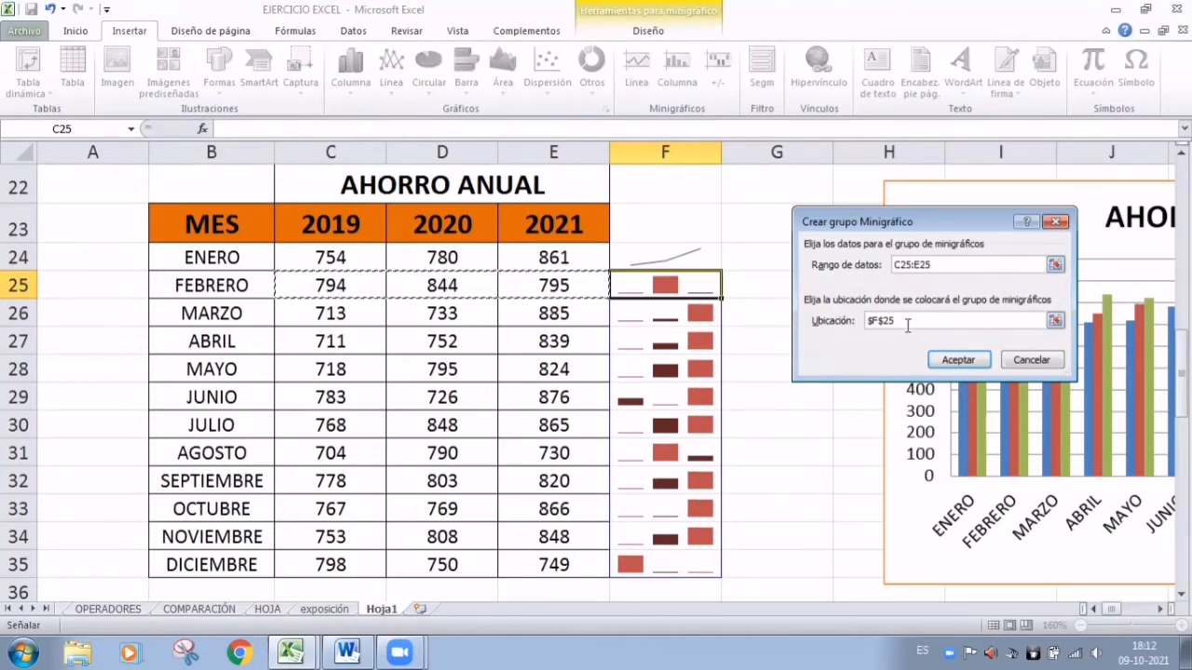
left_click(959, 359)
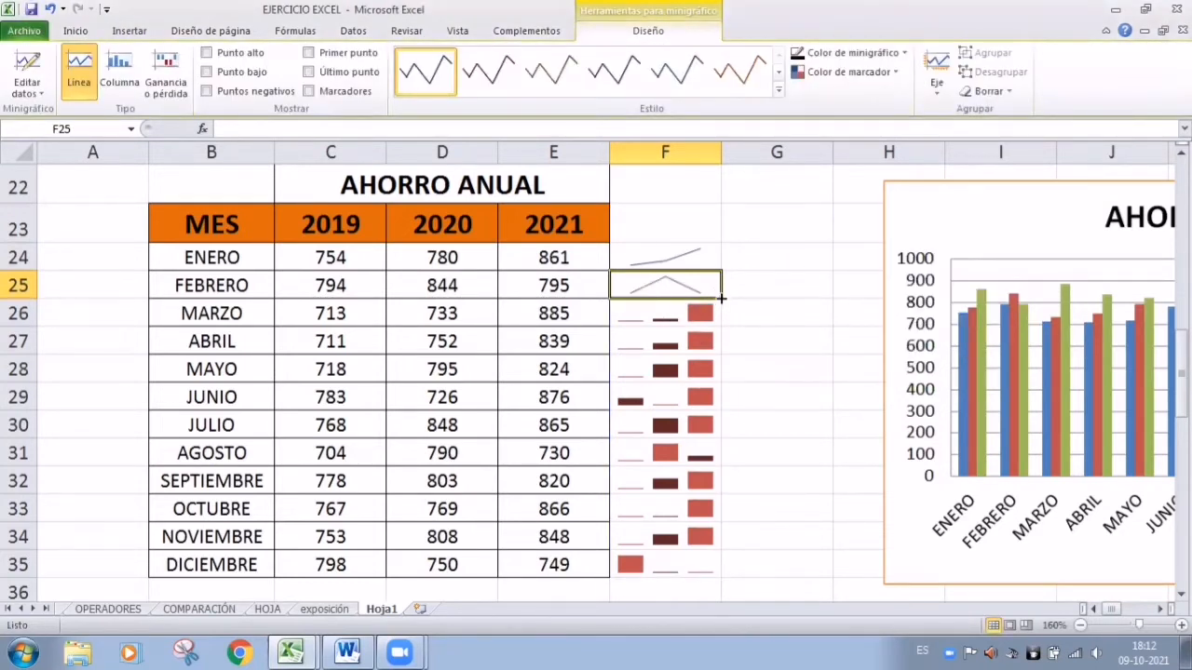
- Fill the FEBRERO line sparkline down through the DICIEMBRE row, F25:F35
left_click_drag(721, 298, 754, 572)
scroll(665, 349, "down", 1)
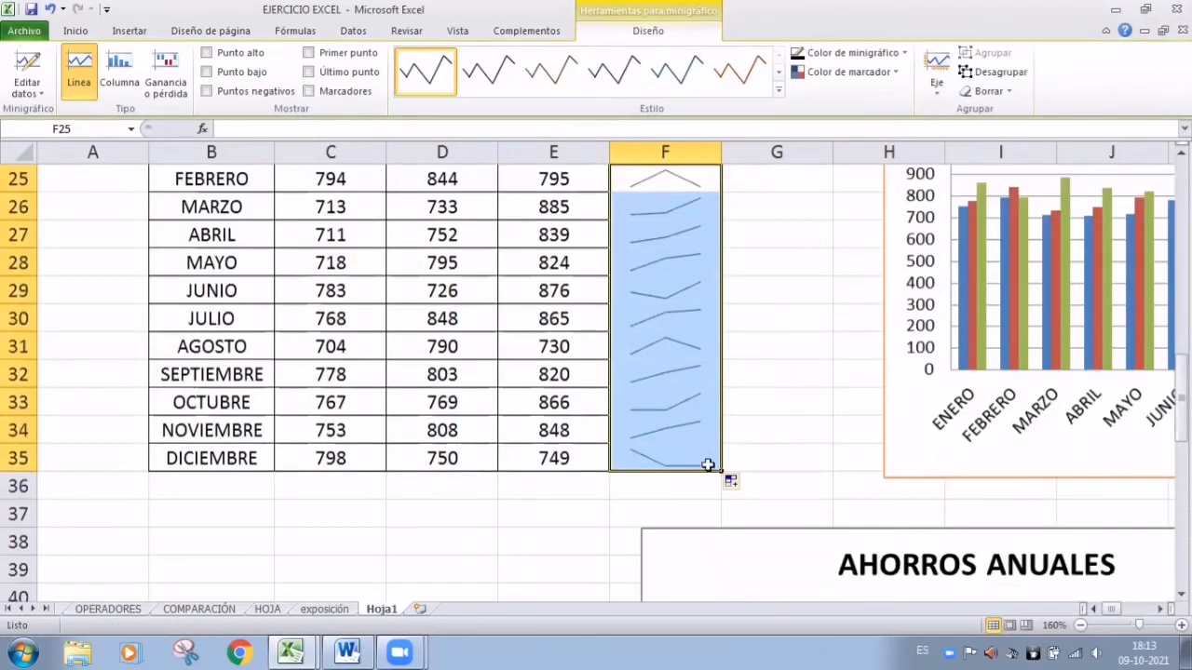
scroll(711, 463, "up", 2)
scroll(726, 463, "down", 1)
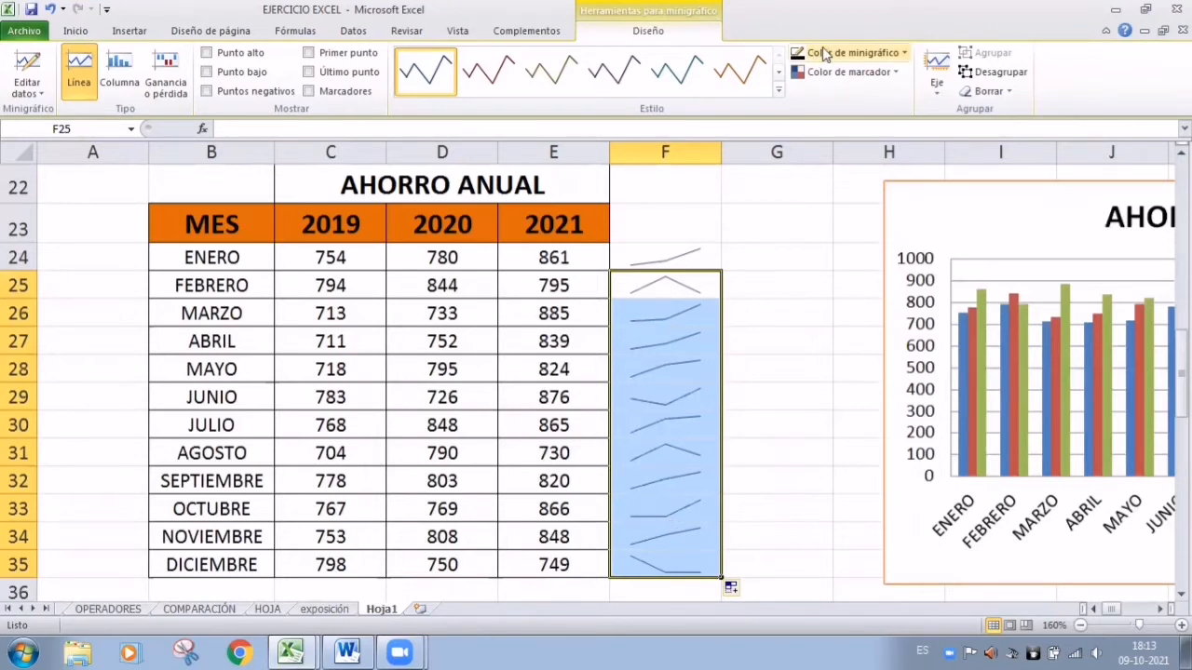
- Mark the high points of the line sparklines in F25:F35 in standard red
left_click(896, 74)
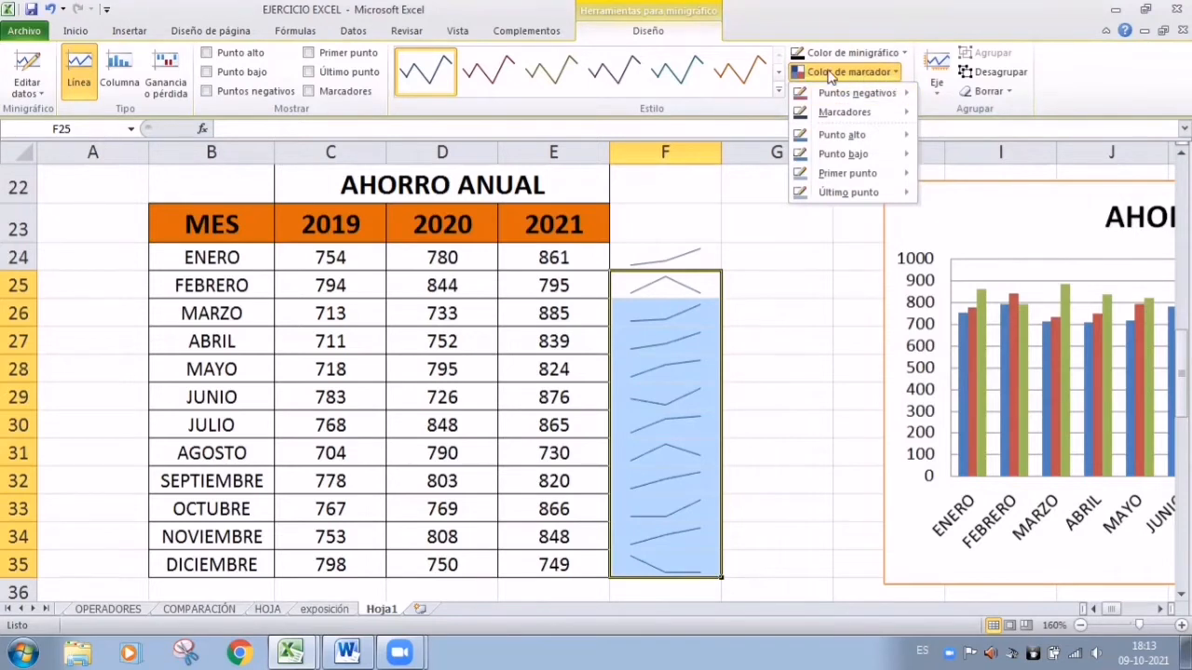
mouse_move(897, 91)
mouse_move(870, 136)
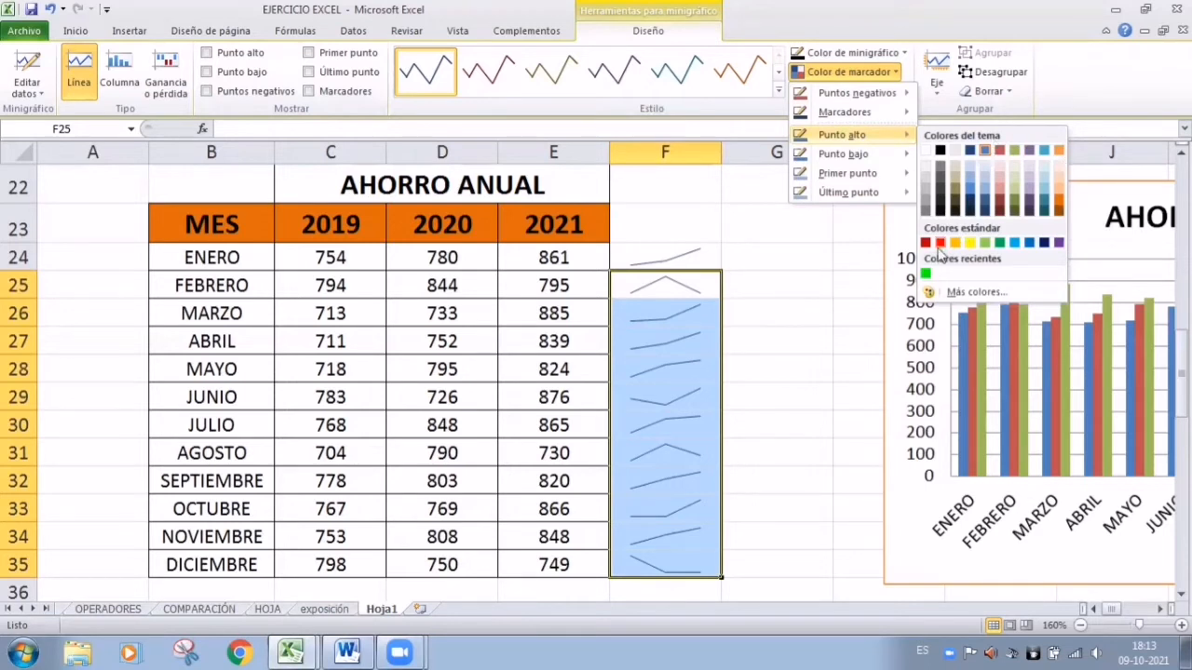
left_click(940, 244)
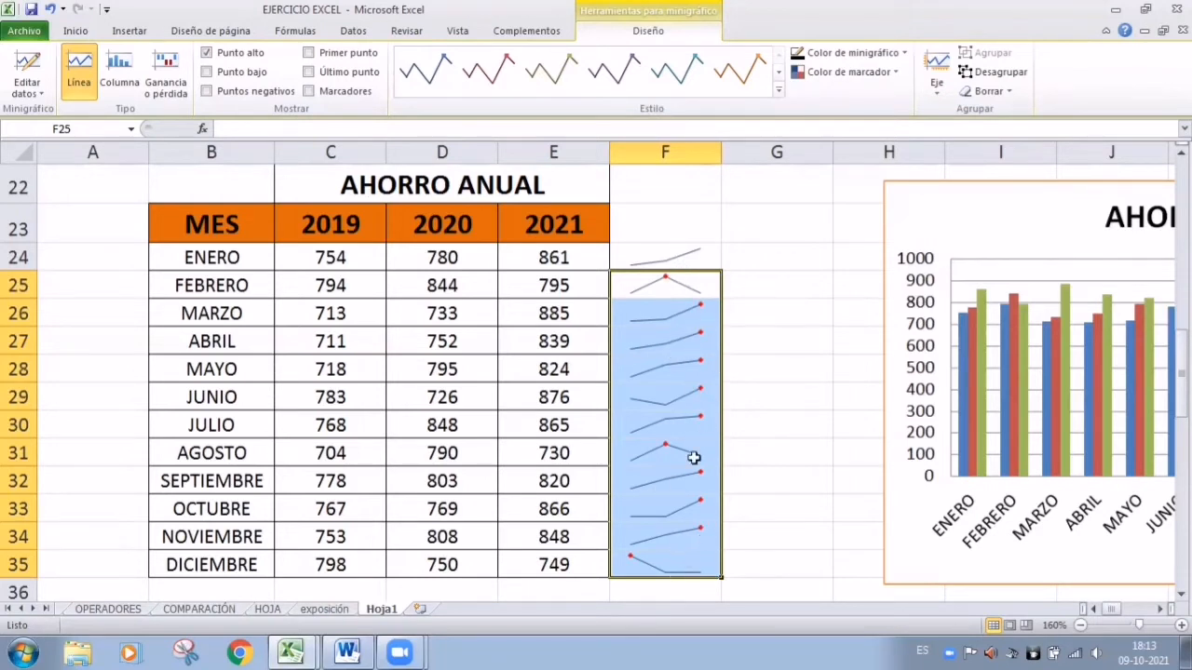
- Mark the low points of the line sparklines in F25:F35 in standard yellow
left_click(896, 73)
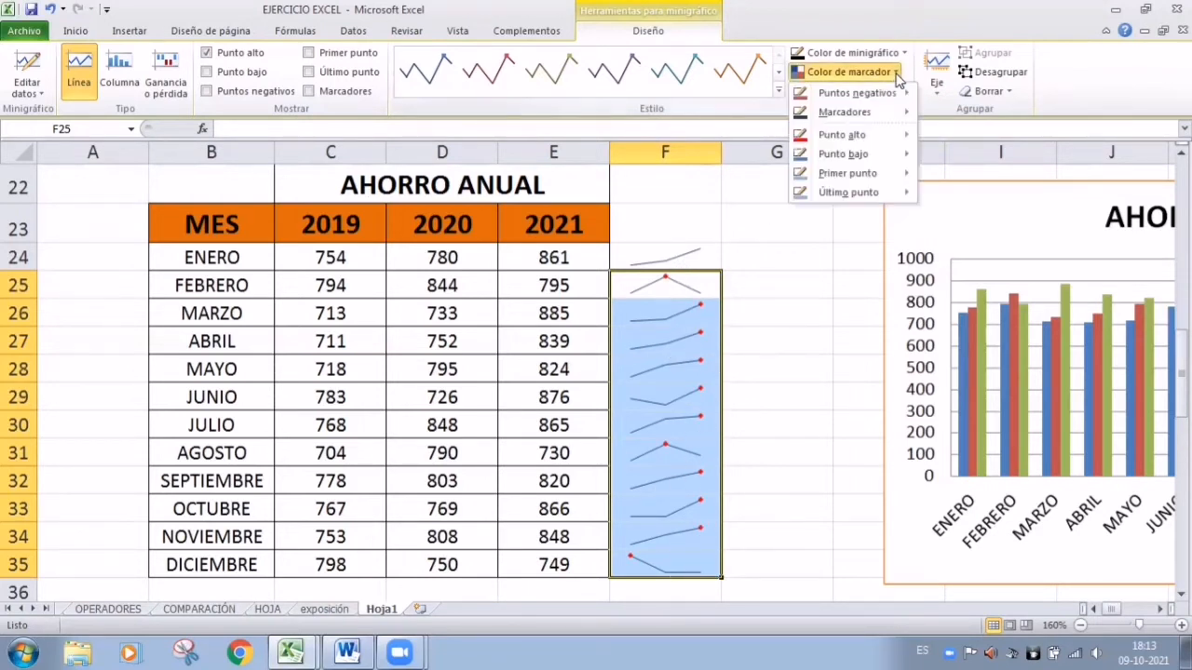
mouse_move(868, 160)
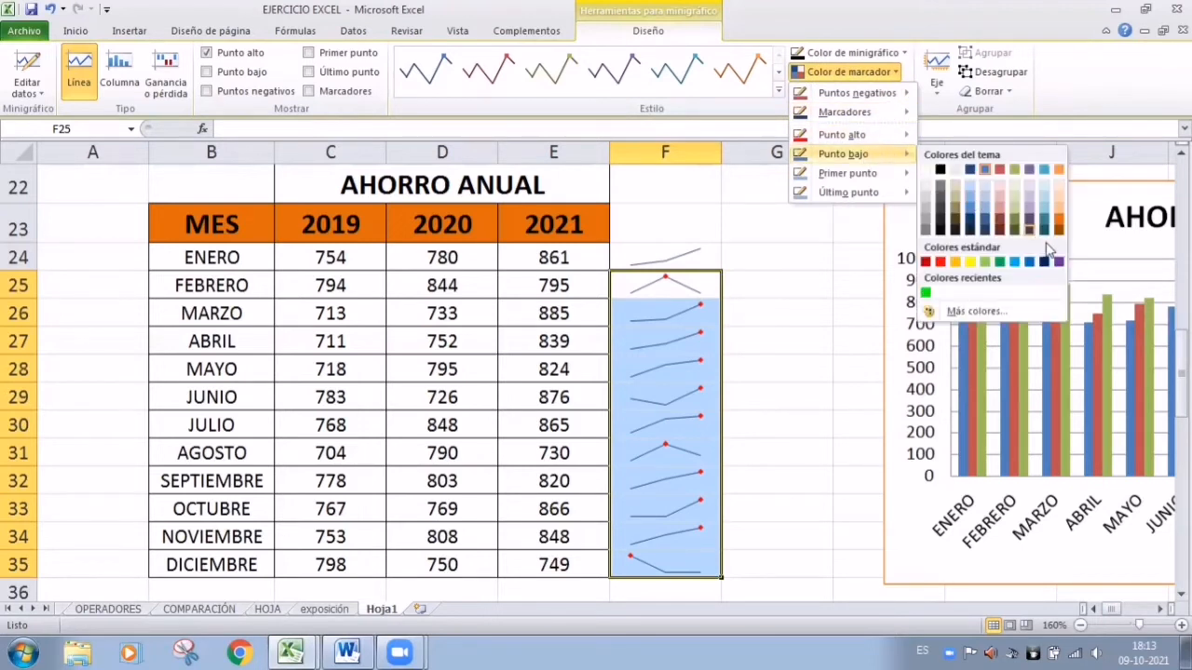
left_click(969, 264)
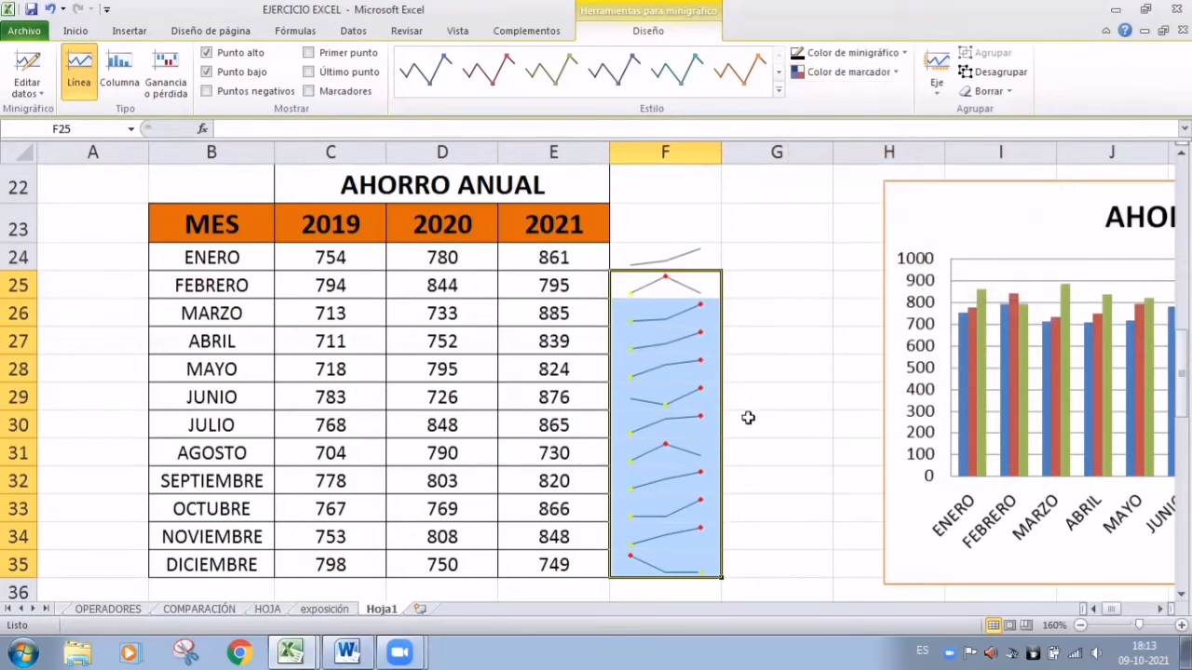
scroll(745, 421, "down", 1)
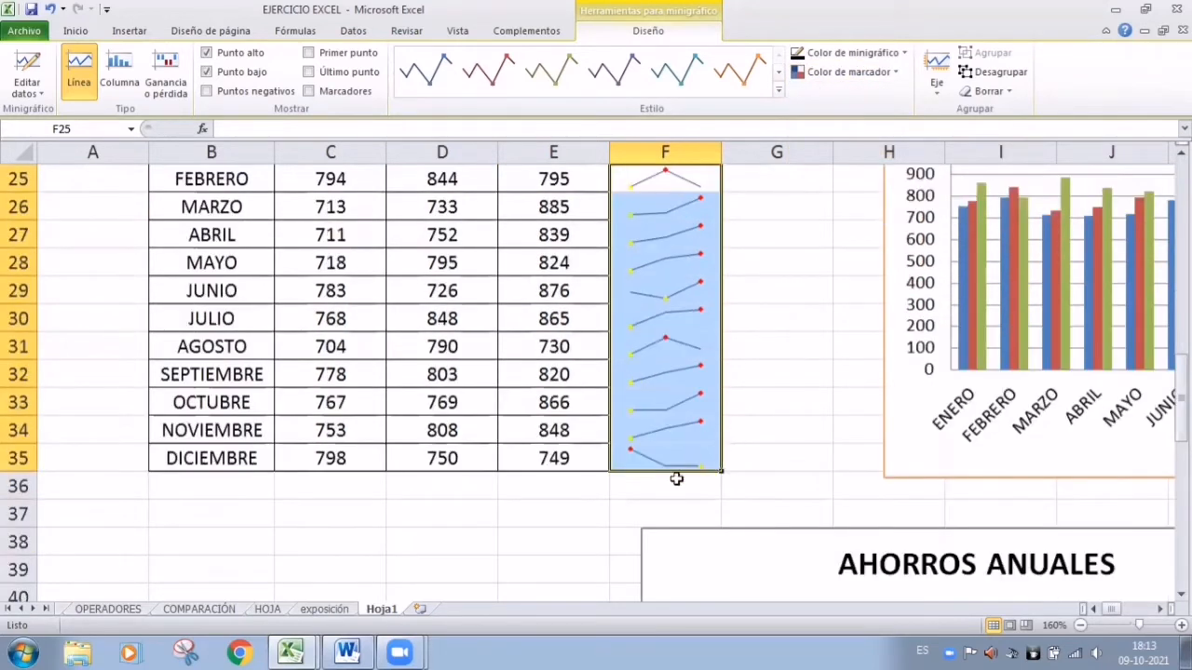
left_click(745, 408)
scroll(684, 474, "up", 1)
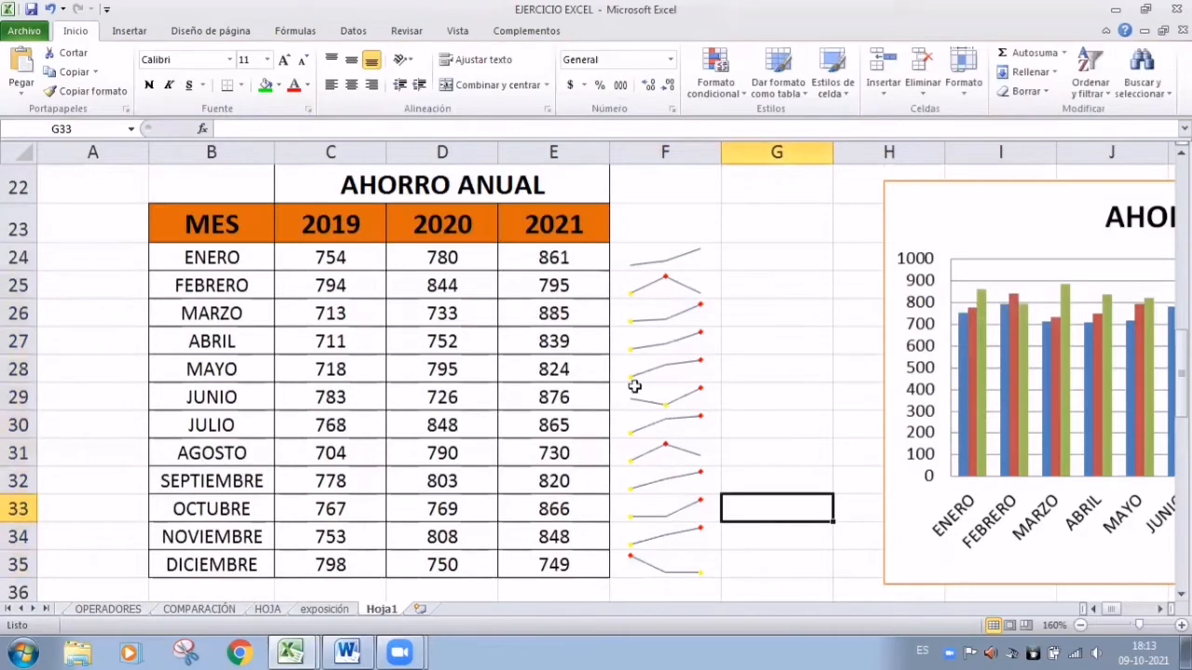
scroll(677, 532, "down", 1)
scroll(683, 530, "up", 1)
scroll(686, 507, "down", 1)
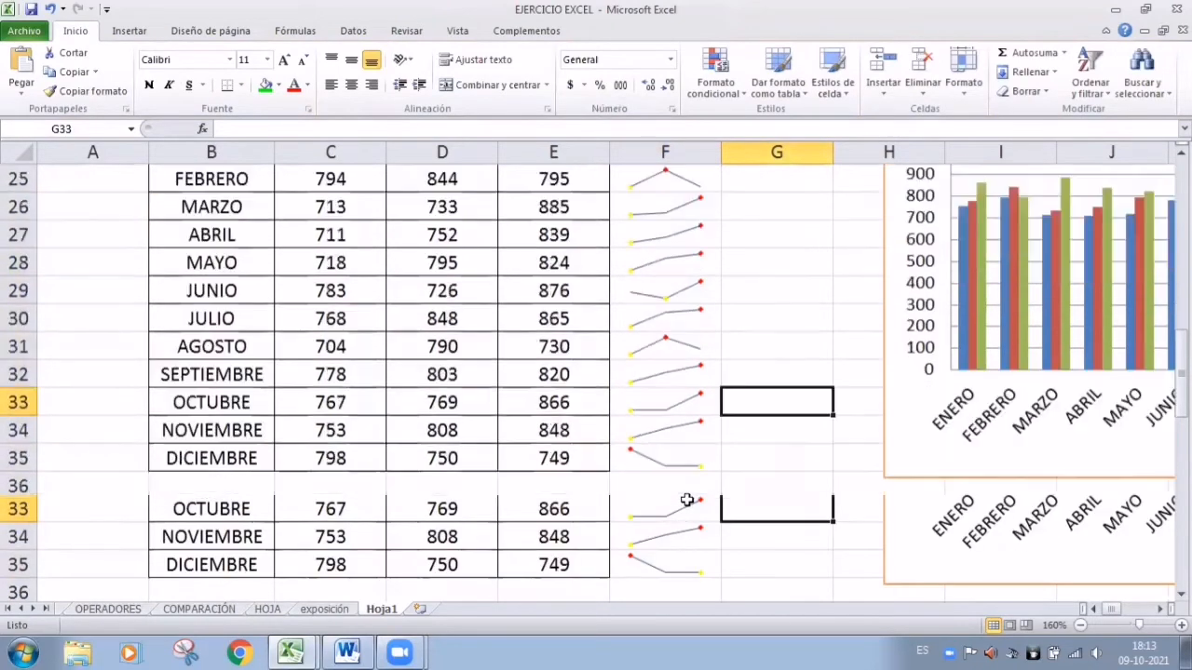
- Apply all borders to the sparkline cells F24:F35
scroll(681, 359, "up", 1)
left_click_drag(657, 253, 695, 558)
left_click(241, 85)
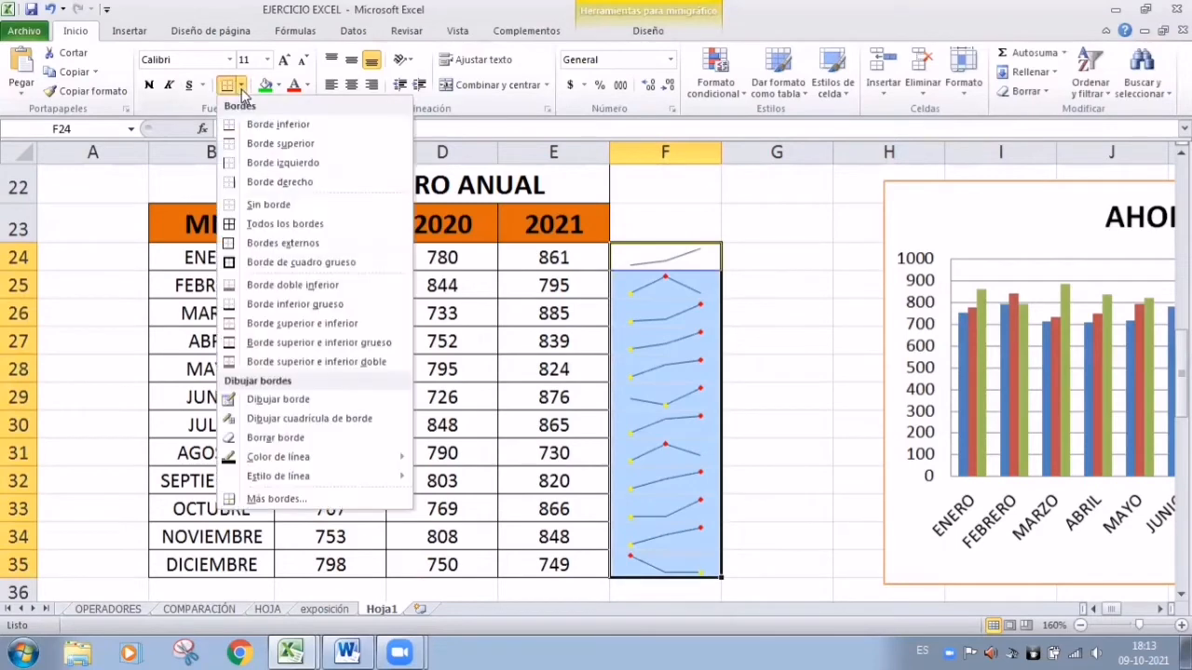
left_click(279, 224)
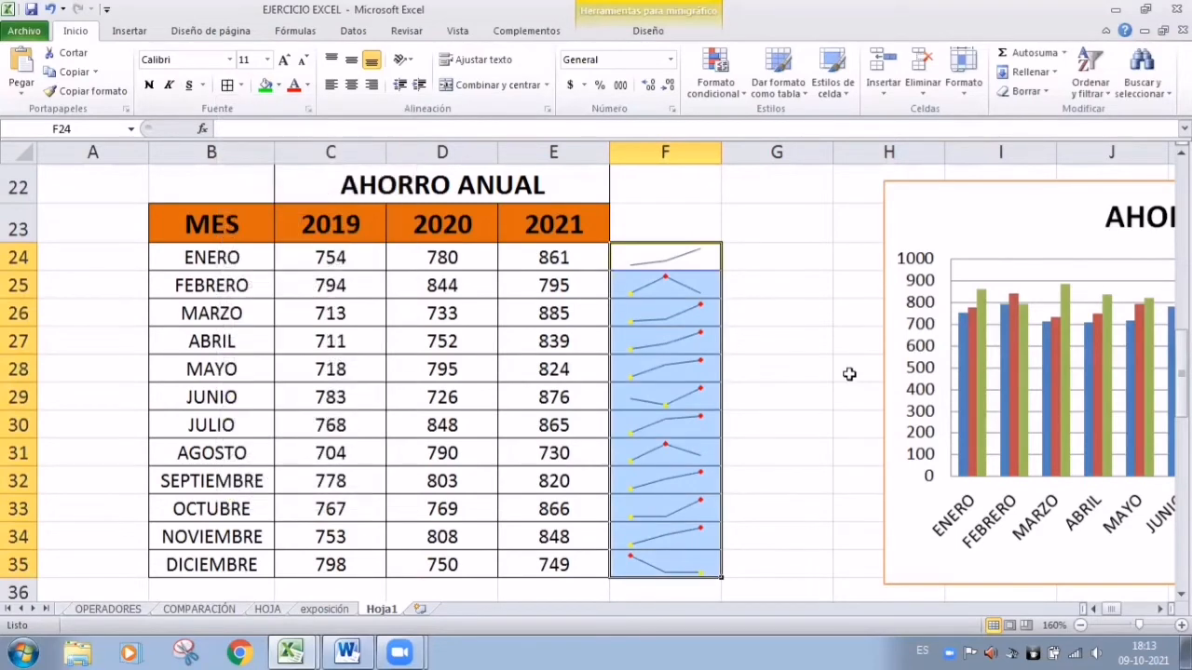
left_click(796, 363)
- Replace the ENERO sparkline in F24 with a column sparkline based on C24:E24
left_click(644, 261)
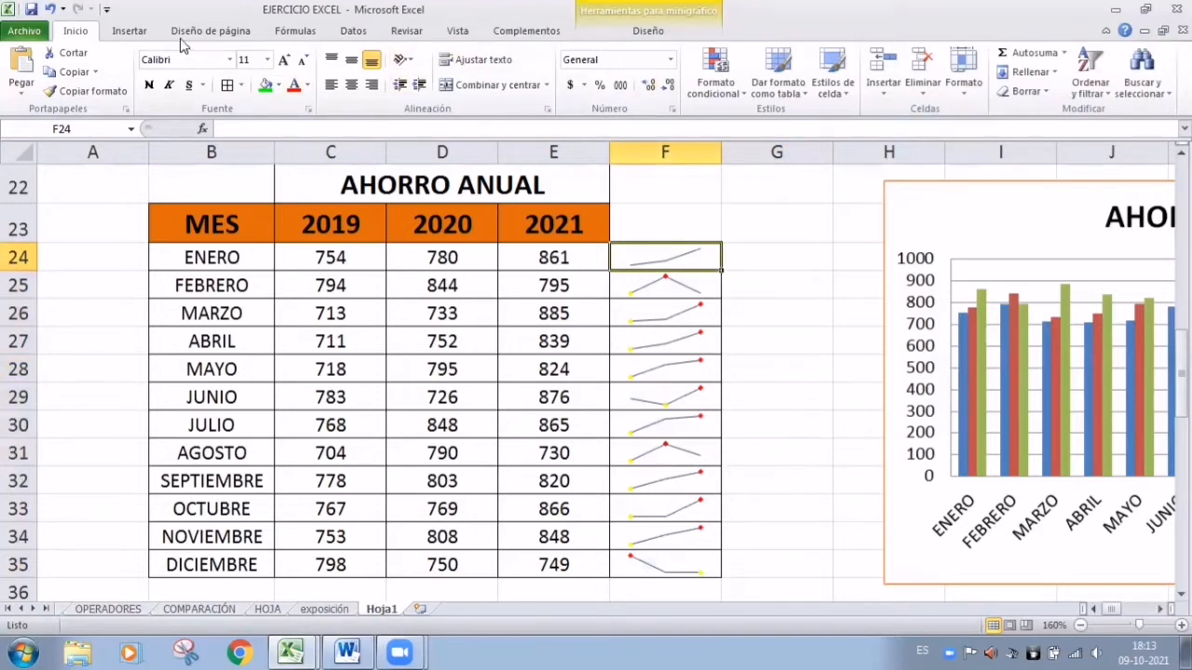
left_click(131, 30)
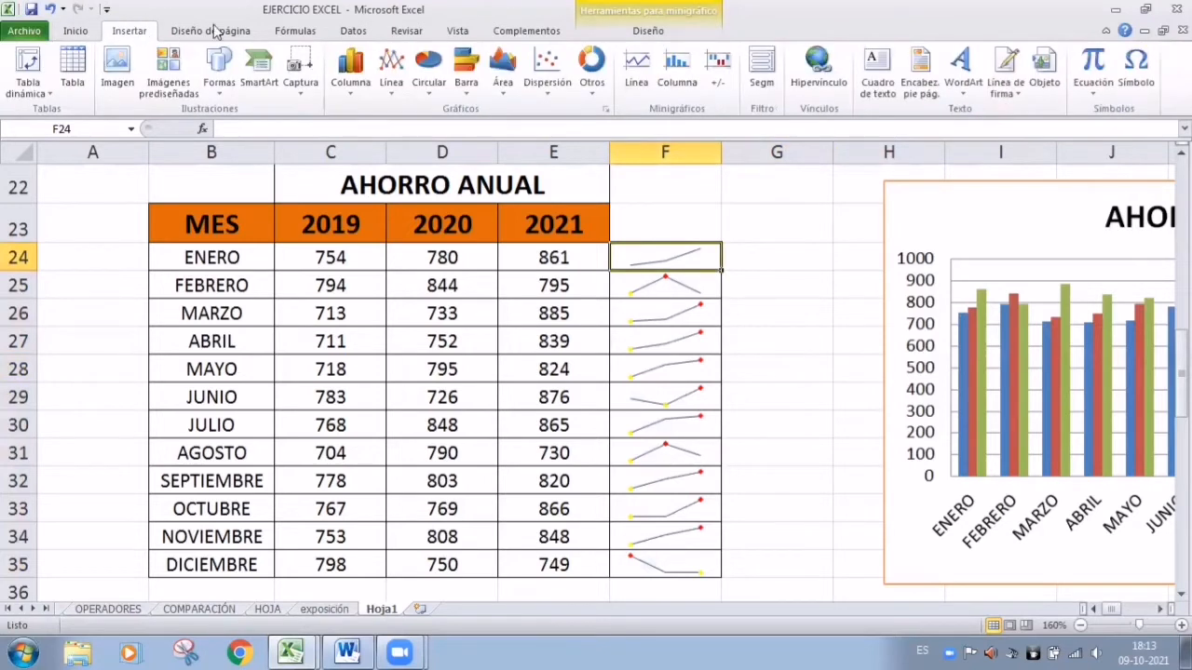
left_click(681, 86)
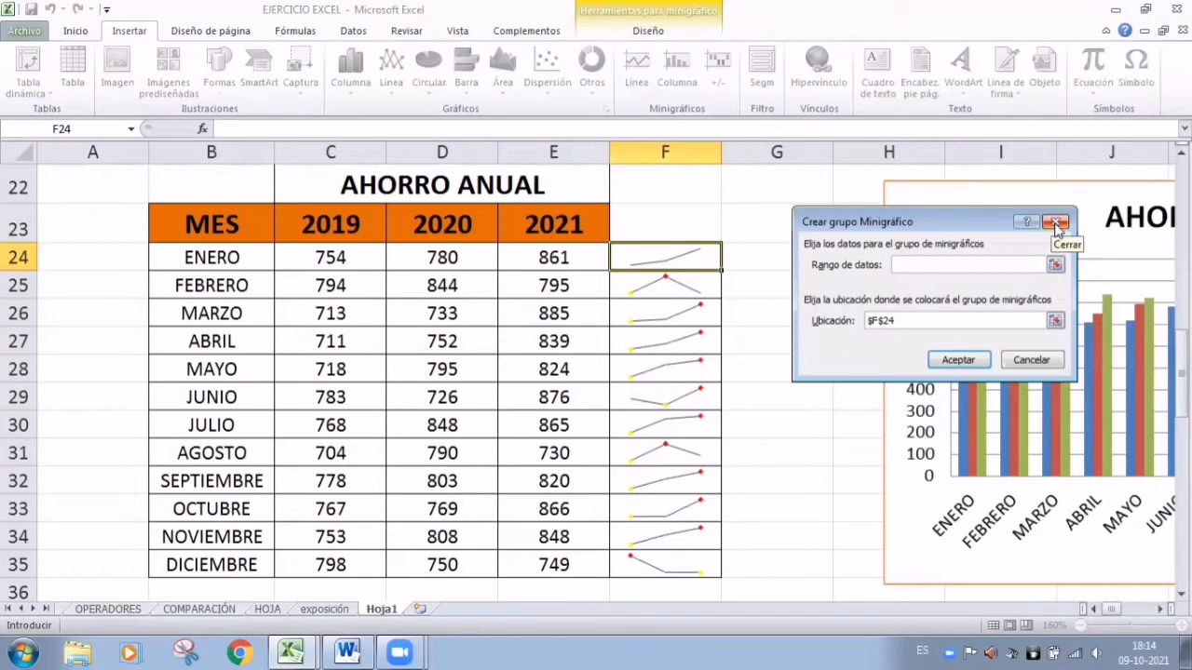
left_click(652, 263)
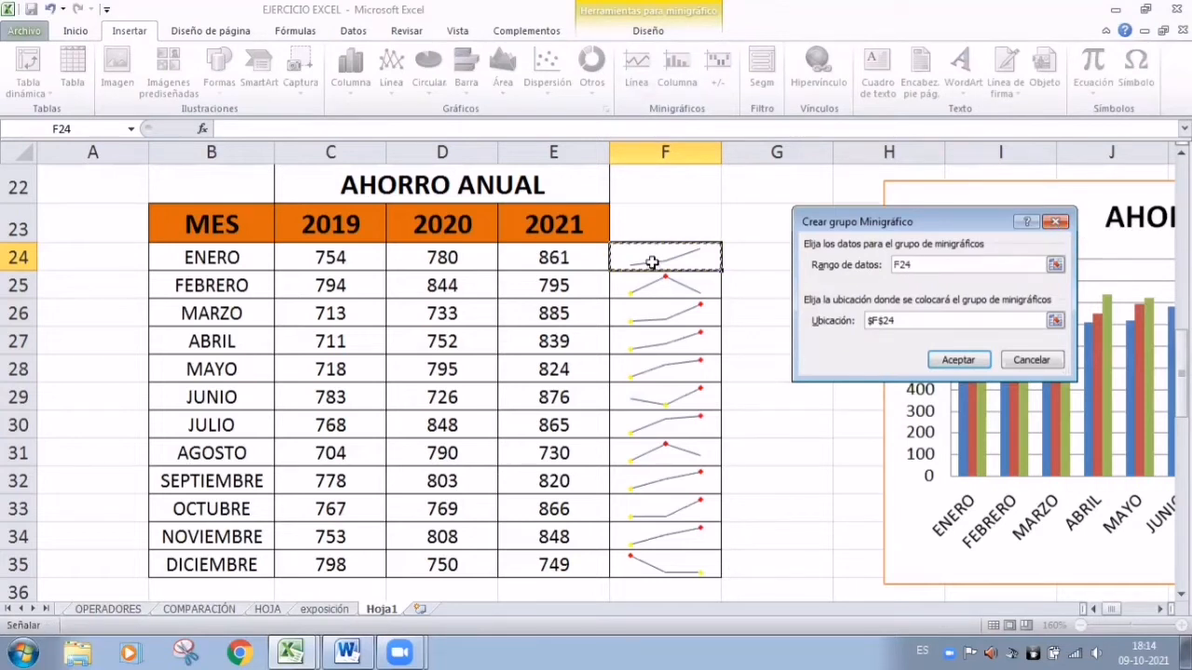
left_click(915, 263)
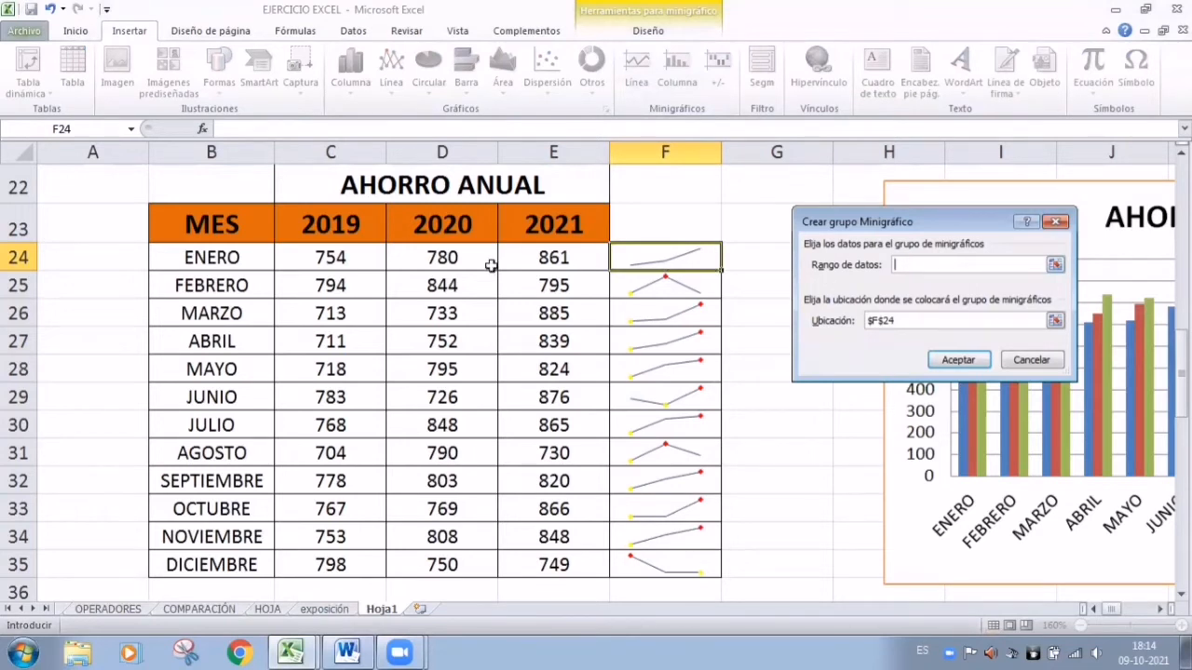
left_click_drag(320, 258, 546, 258)
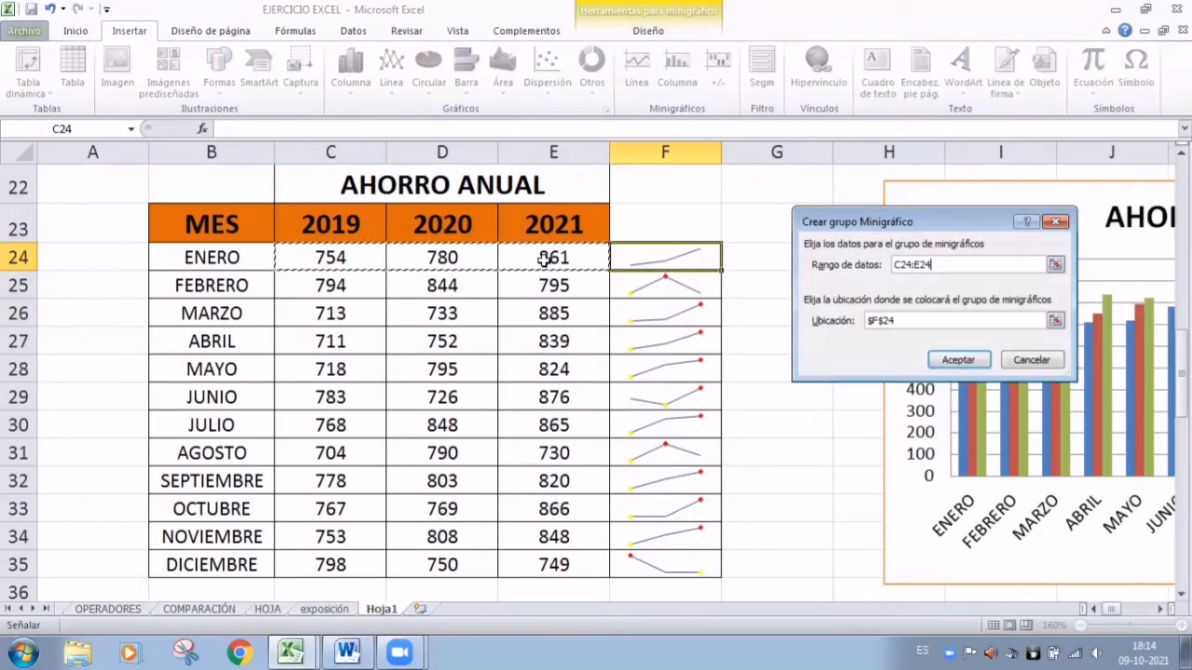
left_click(958, 360)
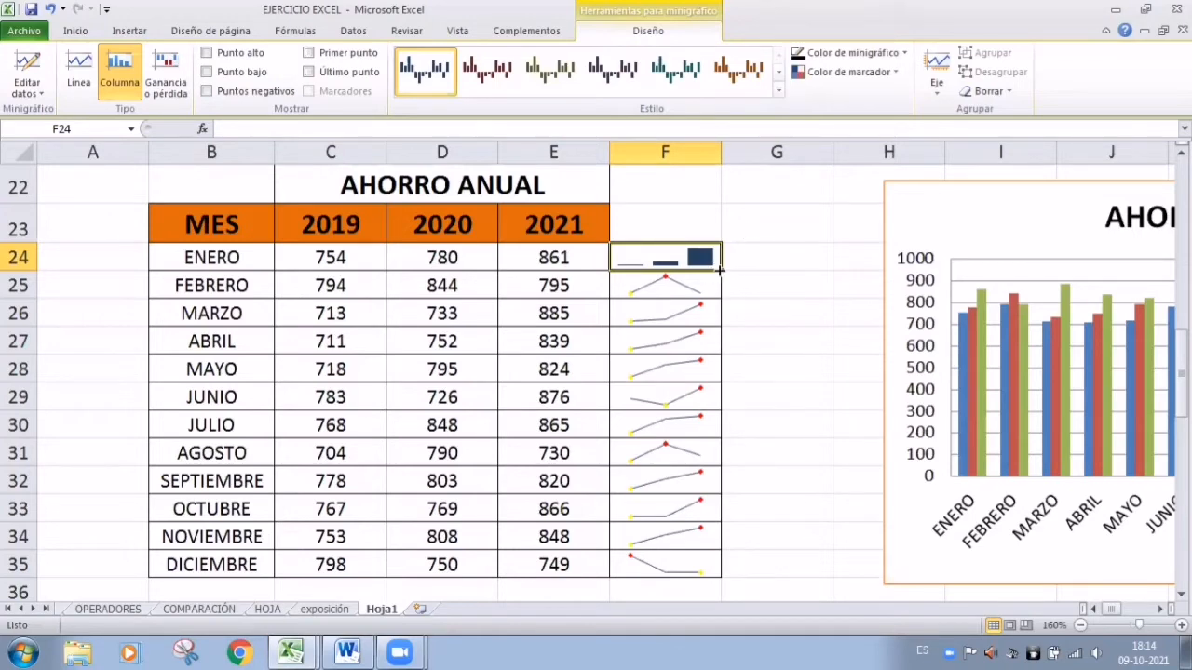
- Fill the ENERO column sparkline down through the DICIEMBRE row, F24:F35
left_click_drag(719, 269, 720, 579)
scroll(729, 474, "down", 1)
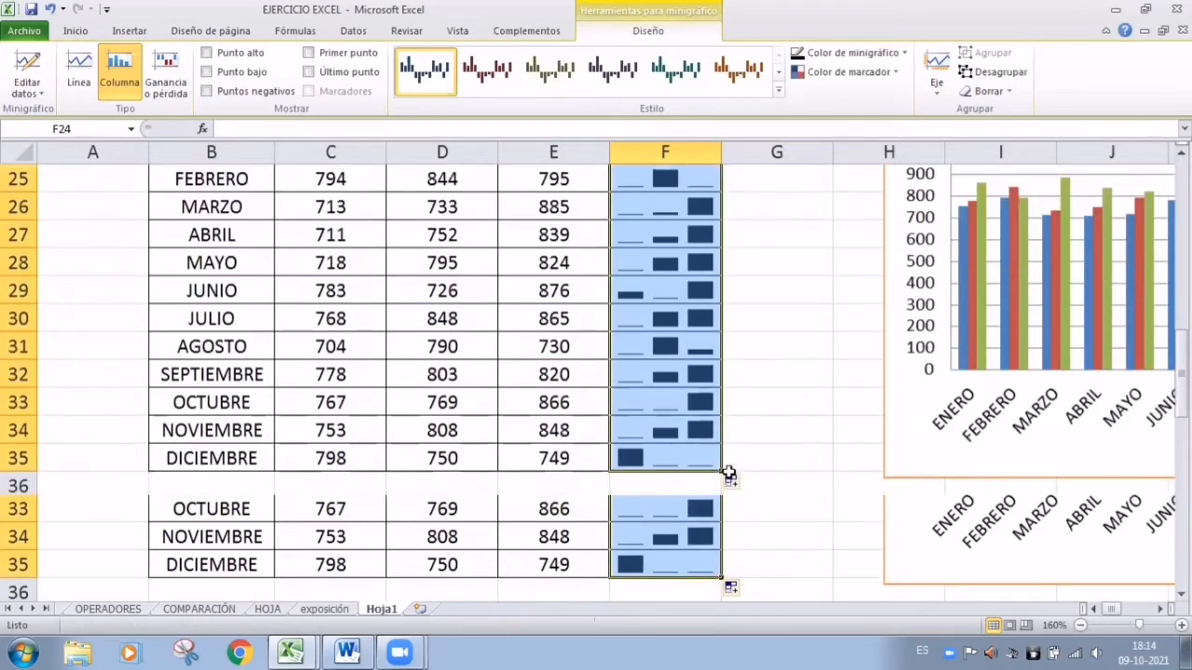
left_click(756, 370)
scroll(740, 373, "up", 1)
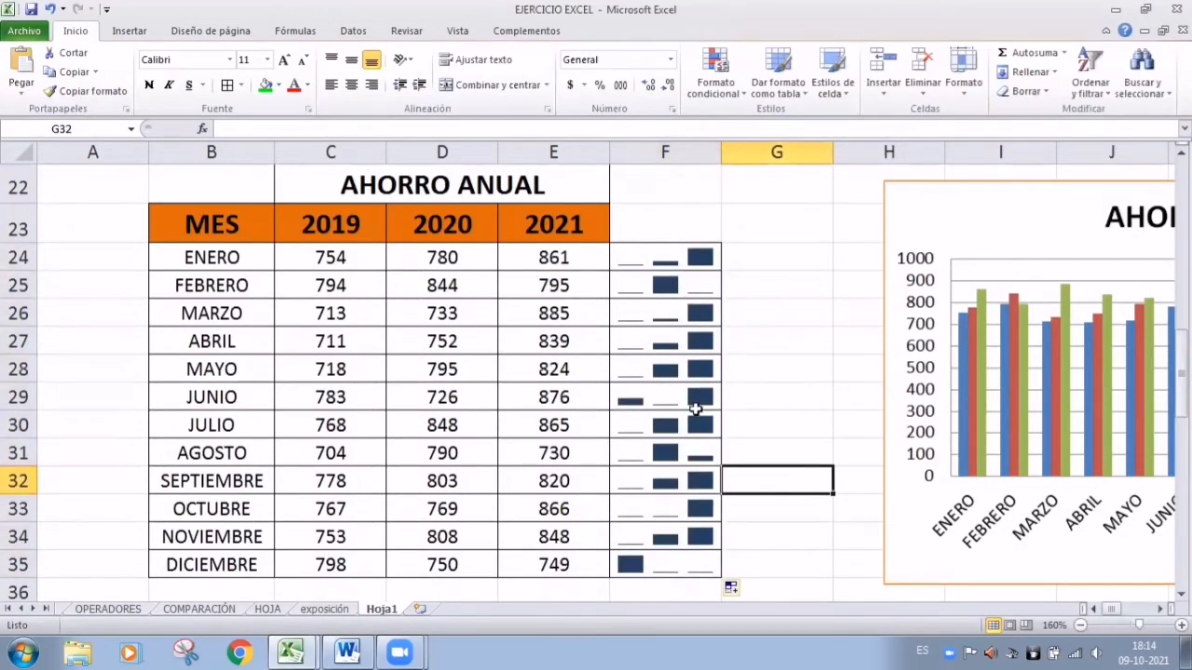
scroll(695, 410, "down", 1)
left_click(702, 298)
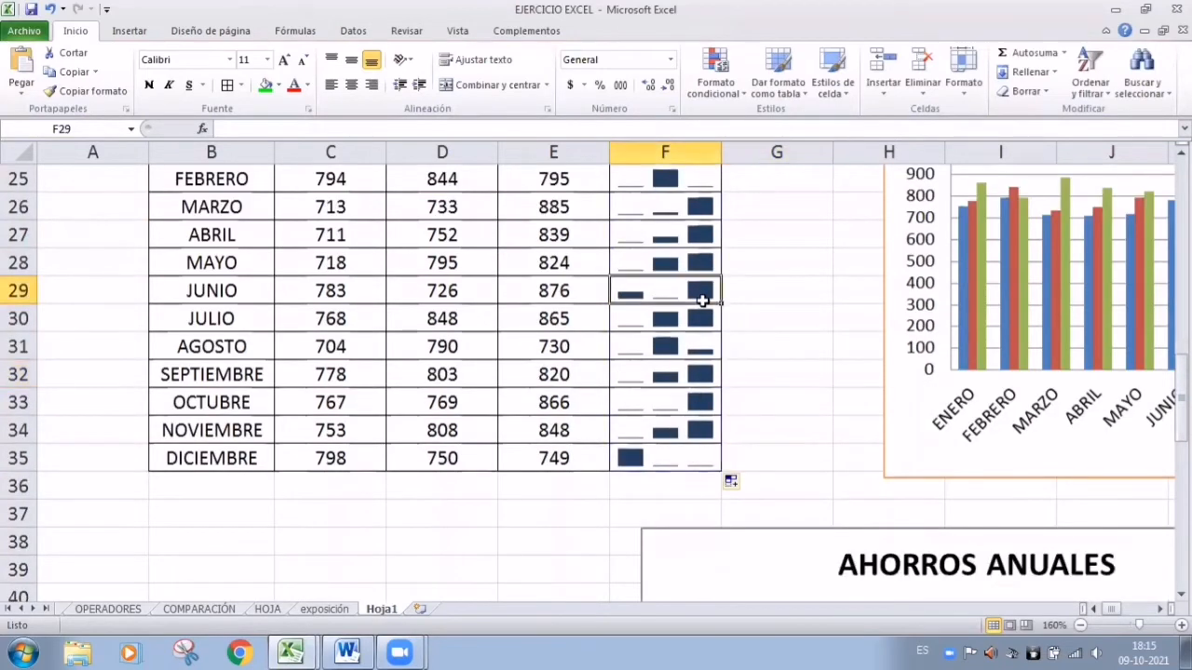
- Review the column sparklines in F24:F35 against the monthly savings and bring up the sparkline design options for F24
scroll(699, 294, "up", 1)
left_click(702, 262)
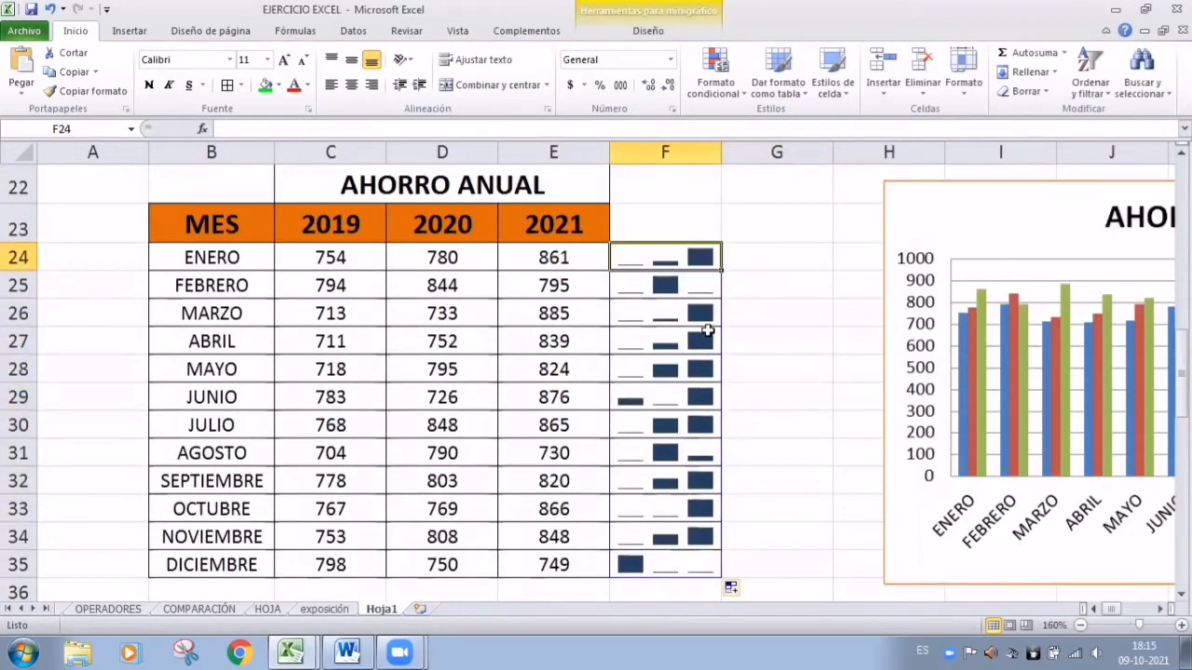
left_click(708, 331)
left_click(700, 257)
left_click(652, 31)
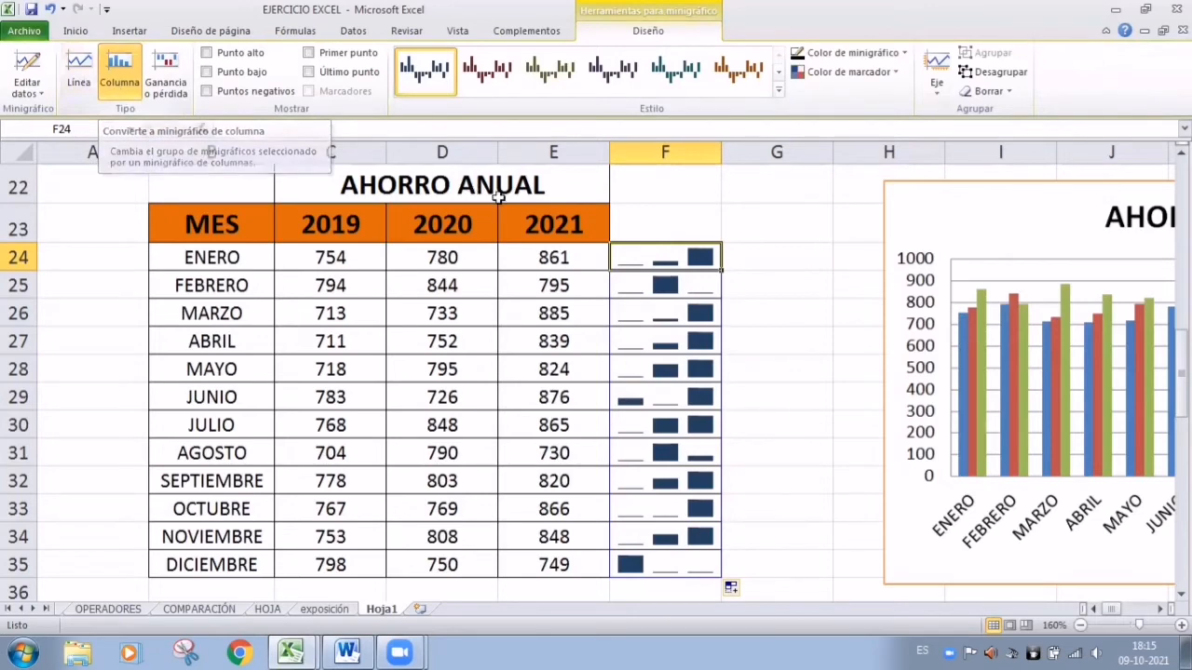
scroll(633, 260, "down", 3)
scroll(636, 261, "up", 2)
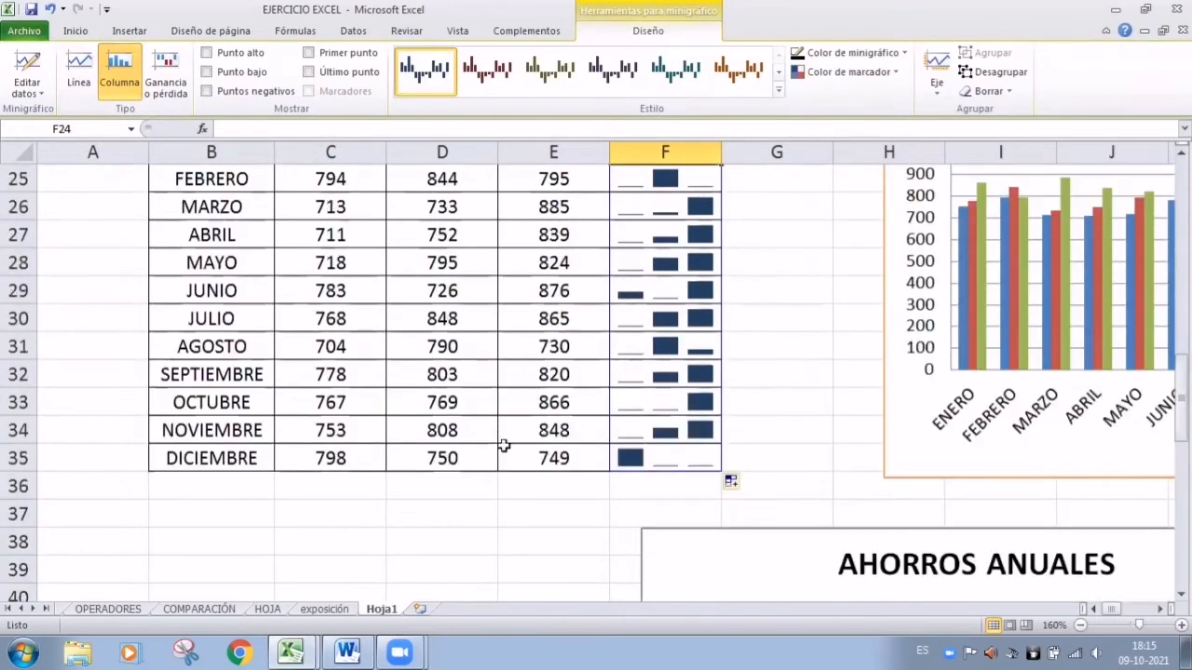
- Examine the MINI GRÁFICOS example tables on the exposición sheet, comparing the line sparklines in AO36:AO40 with the column sparklines in AO46:AO50
left_click(341, 611)
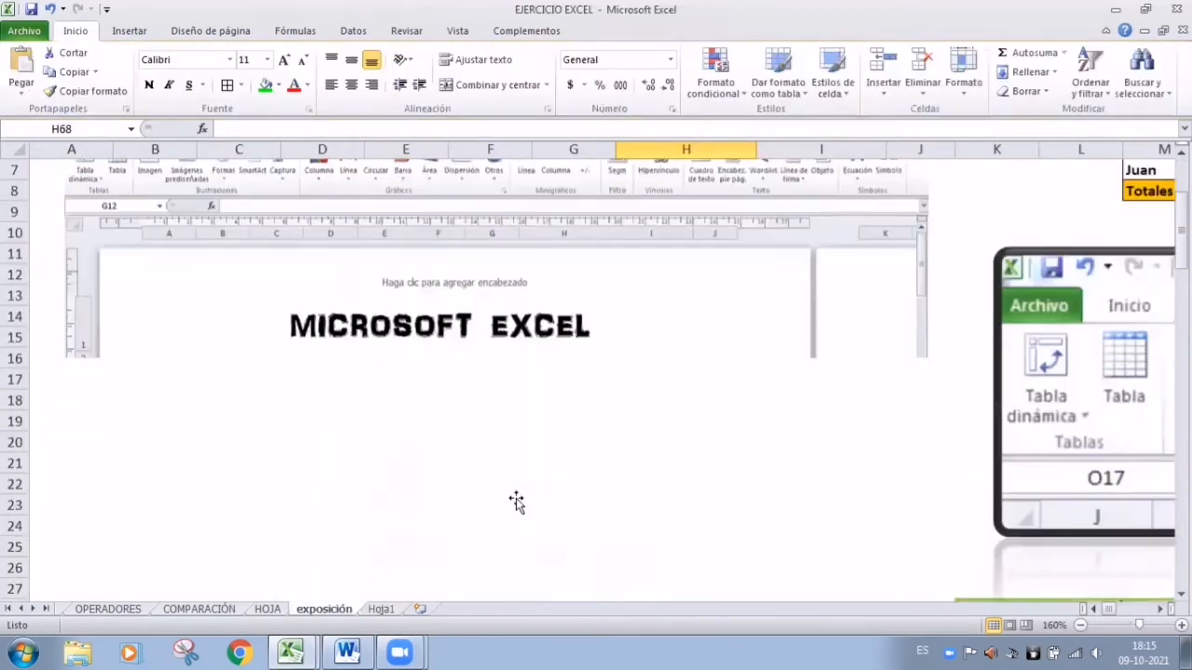
left_click_drag(1115, 607, 1145, 609)
scroll(1077, 562, "down", 12)
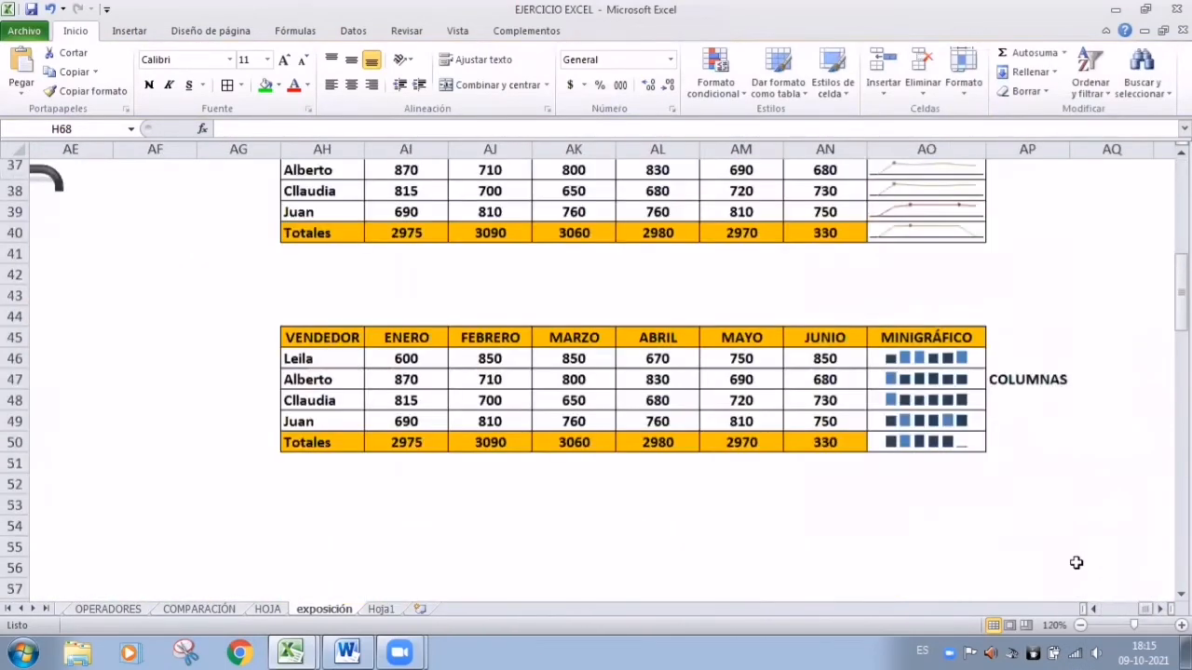
scroll(1077, 562, "up", 1)
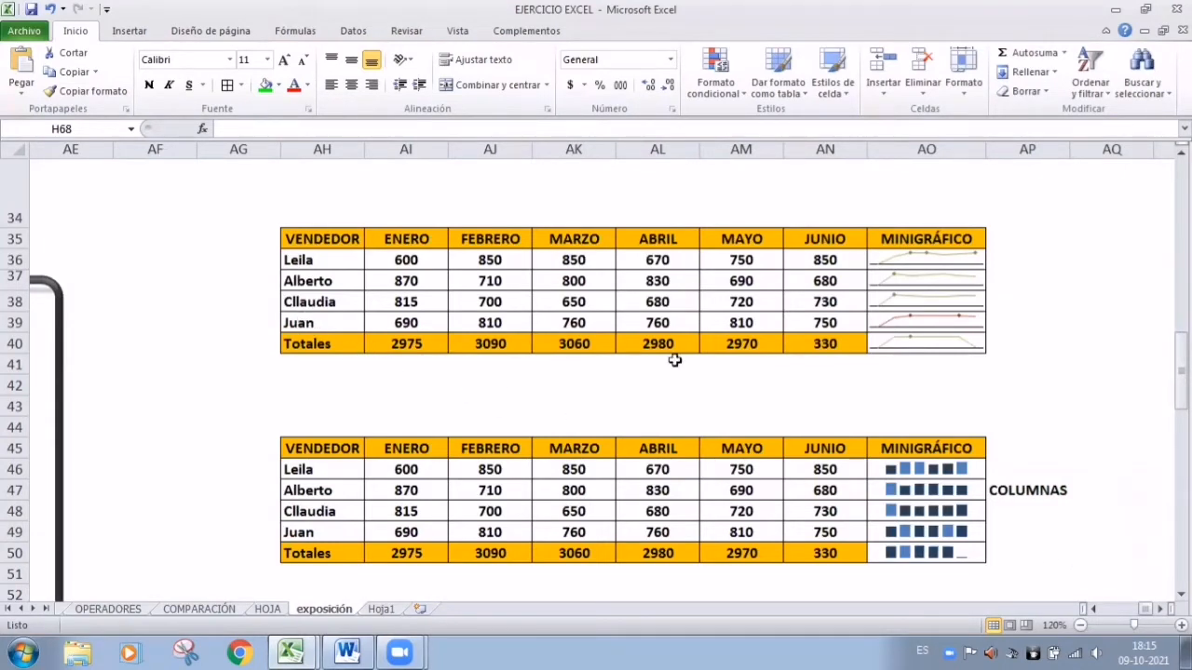
left_click(929, 265)
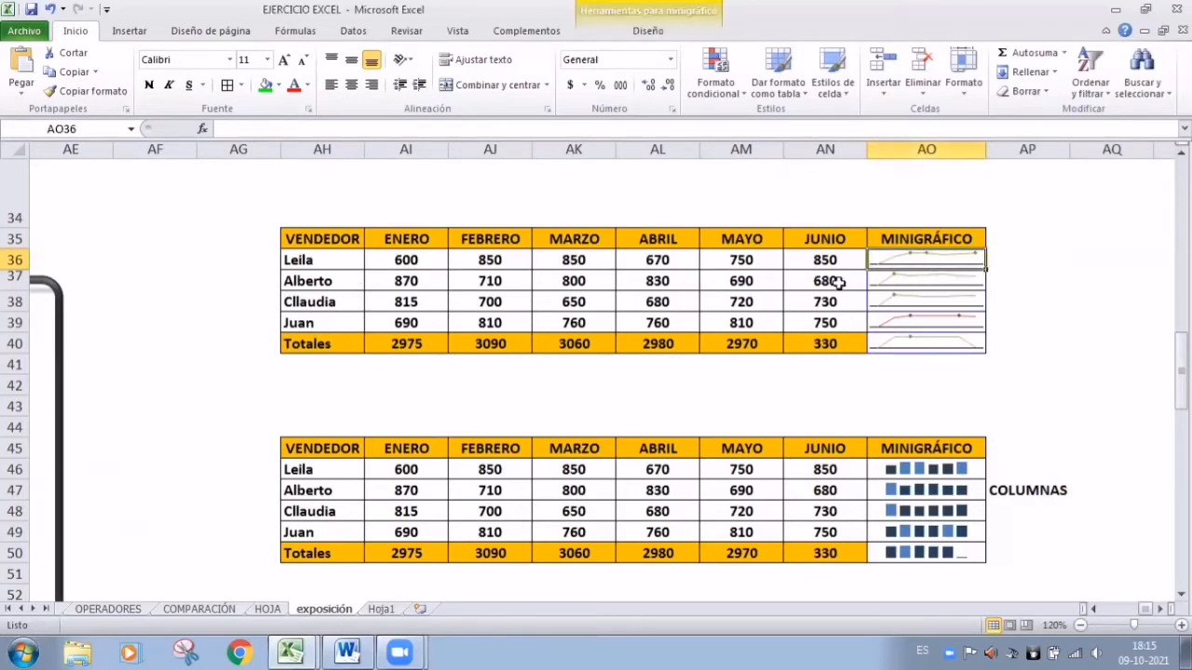
scroll(1101, 498, "up", 7, "ctrl")
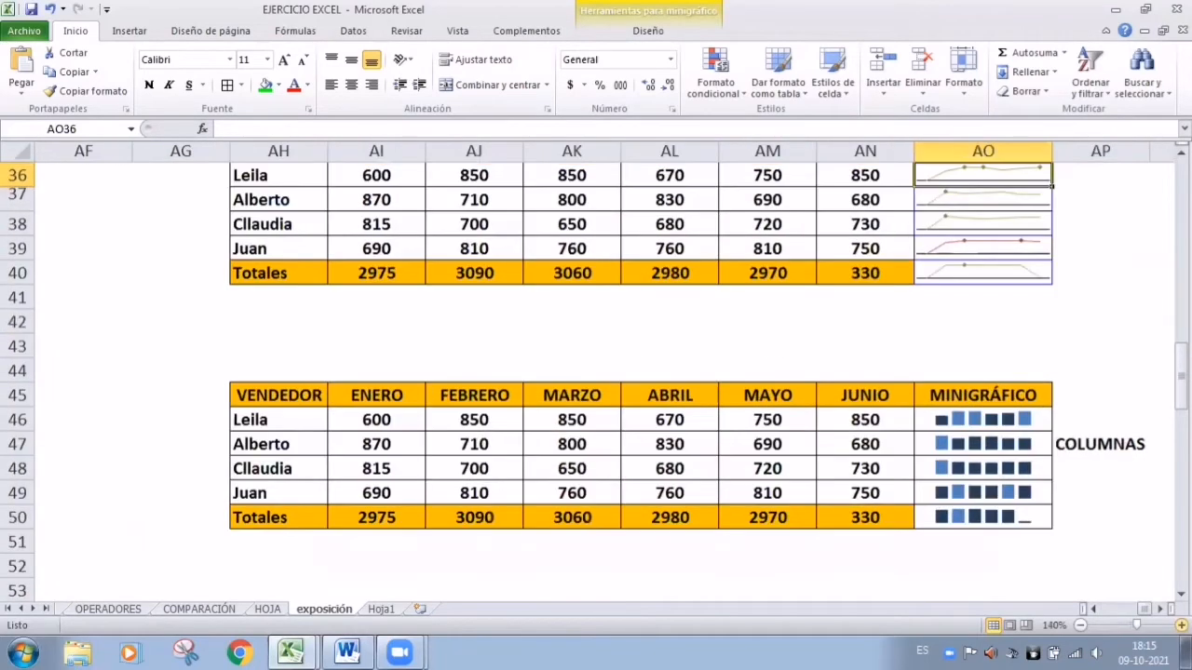
scroll(1101, 498, "up", 1)
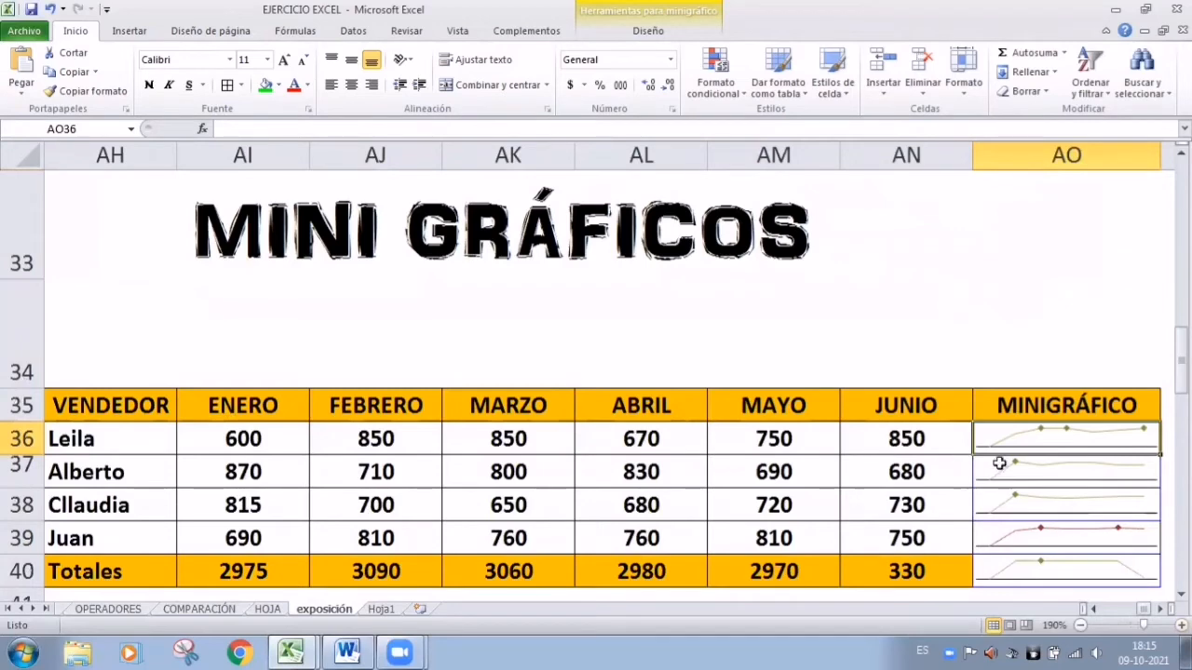
scroll(1138, 430, "down", 1)
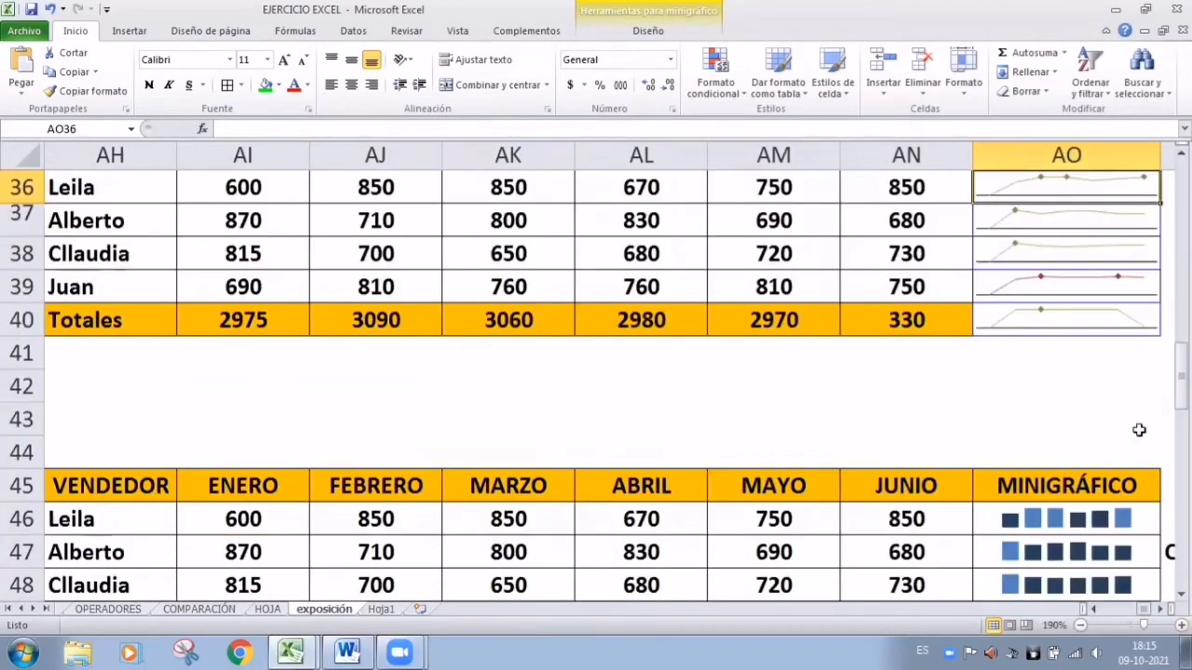
scroll(1138, 430, "up", 1)
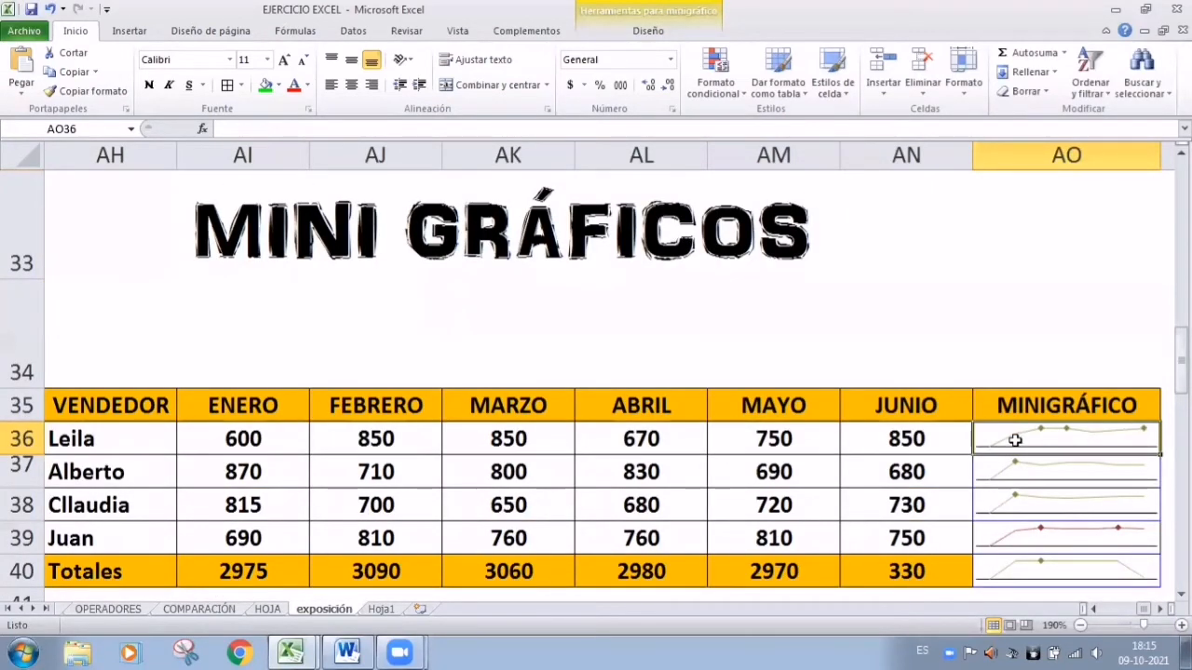
left_click(1039, 492)
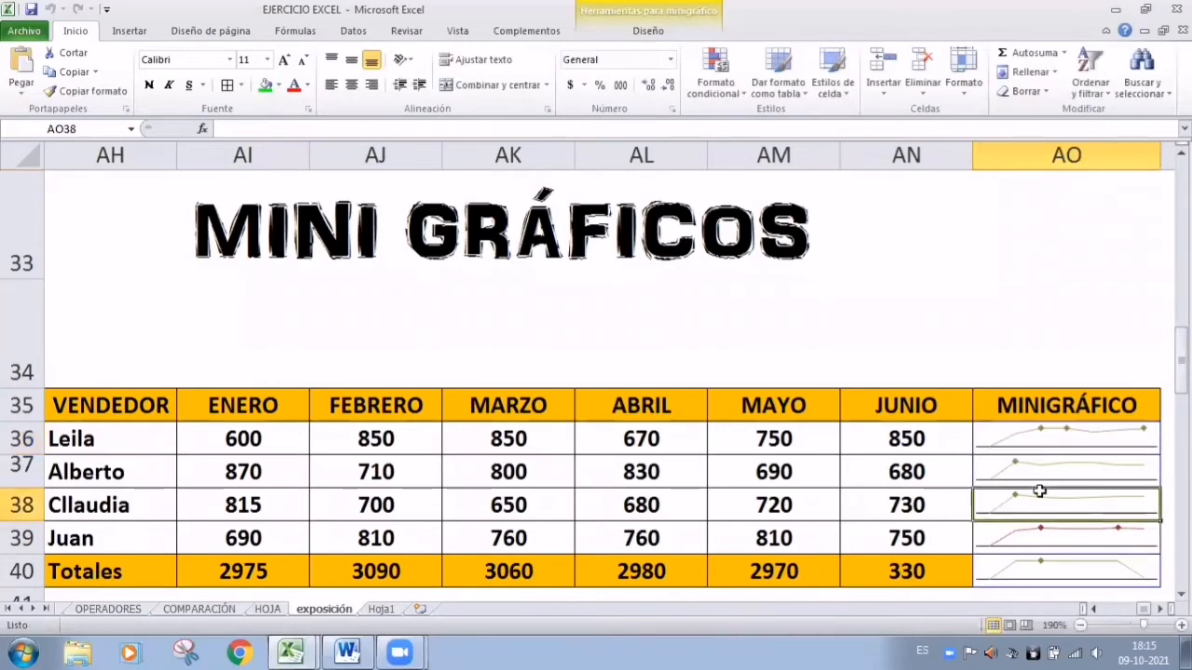
left_click(1017, 441)
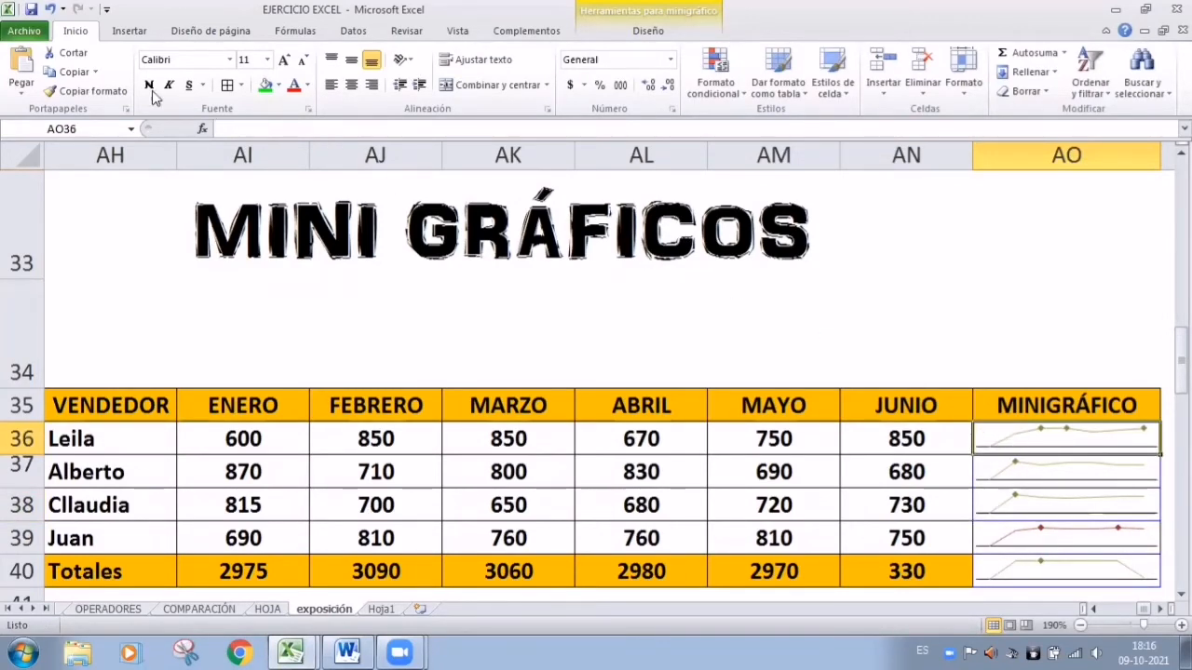
left_click(130, 31)
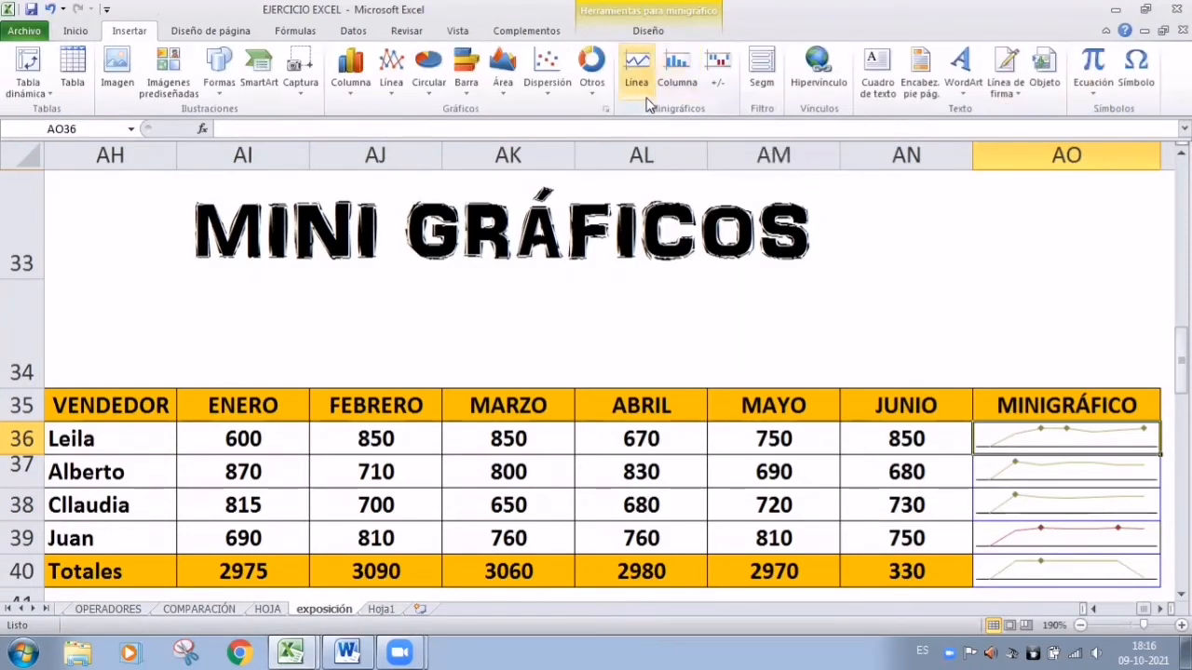
left_click(637, 73)
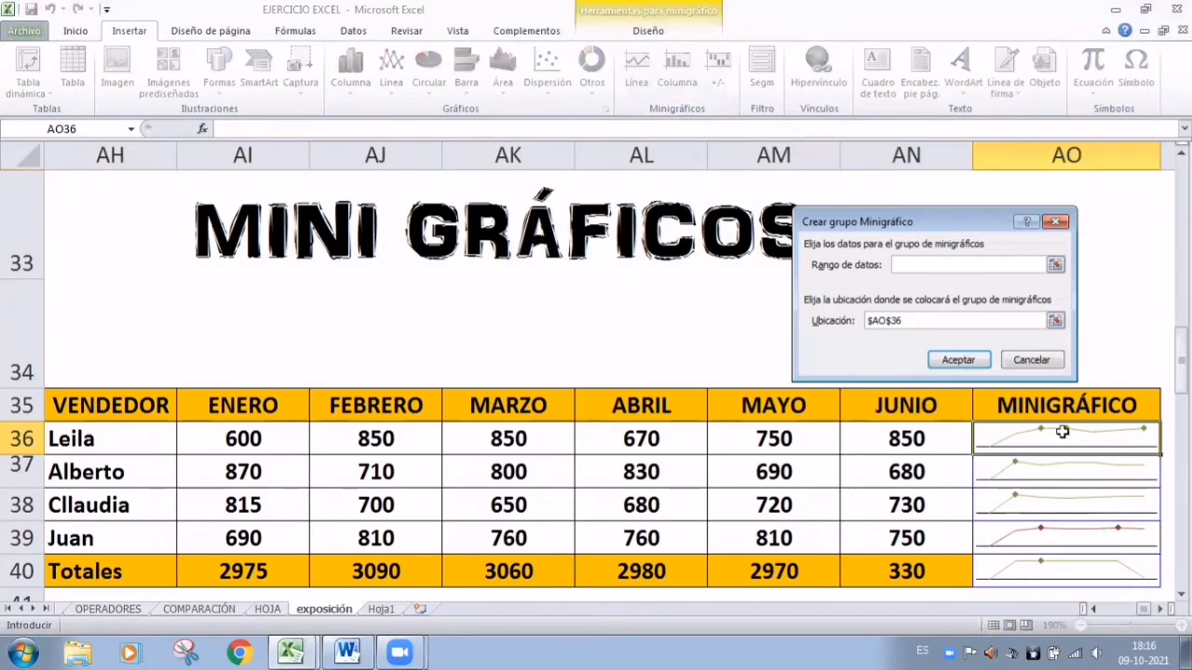
left_click(1056, 221)
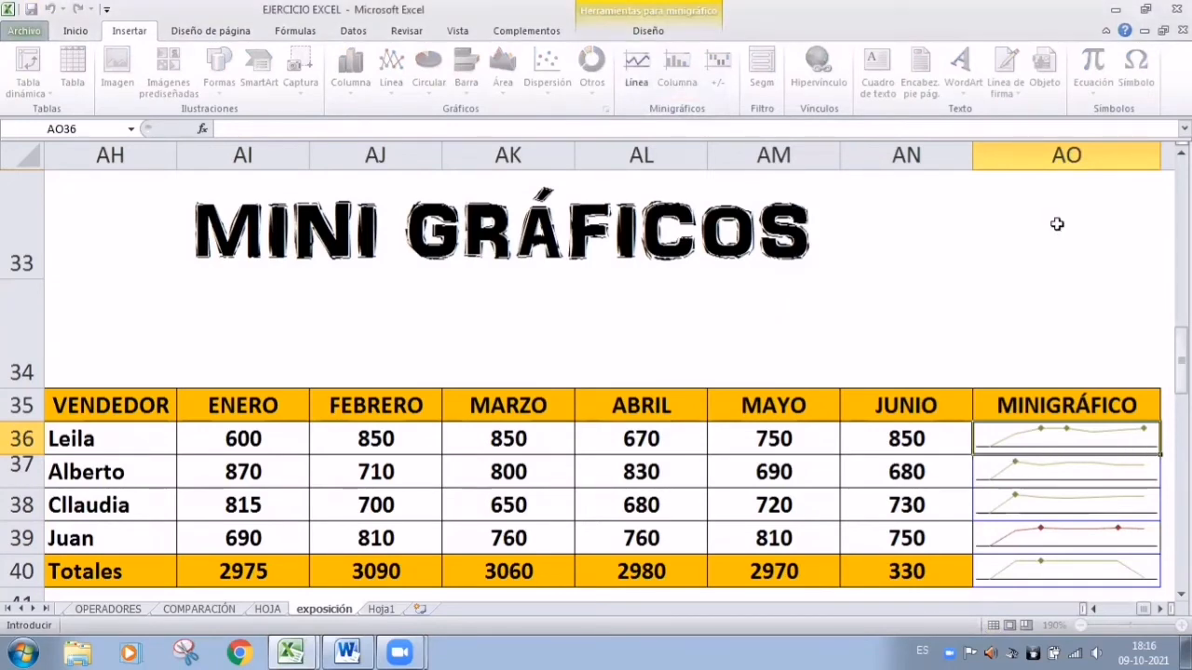
- Replace the line sparkline in AO36 with a column sparkline based on AI36:AN36
left_click(672, 83)
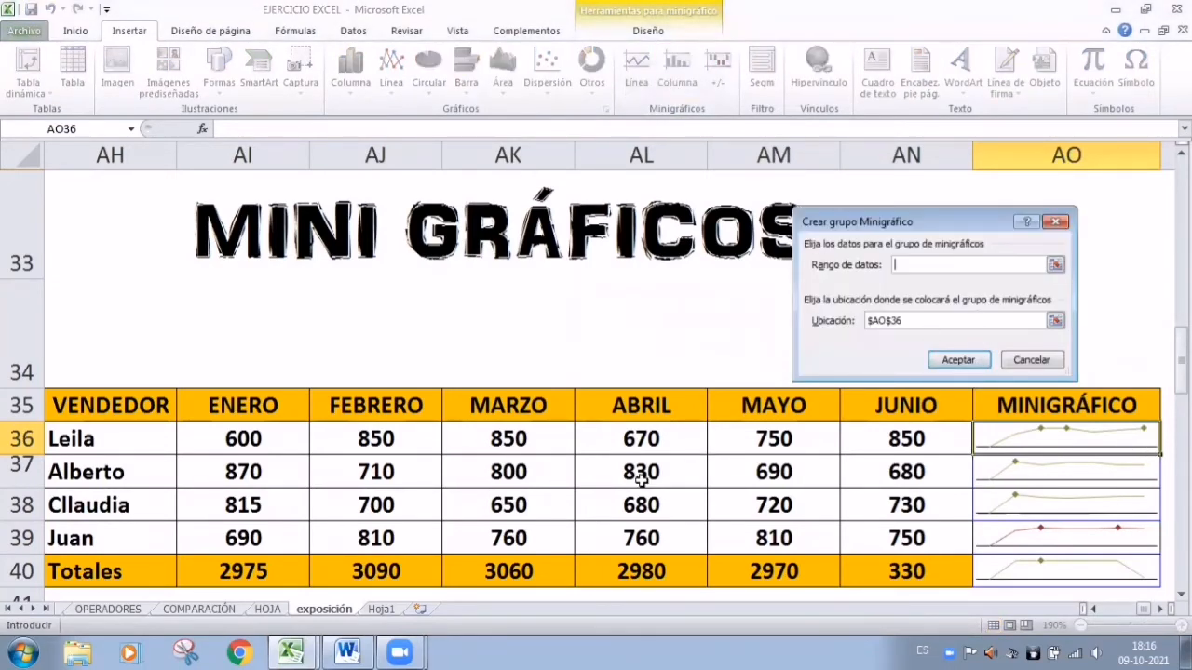
left_click_drag(242, 439, 898, 439)
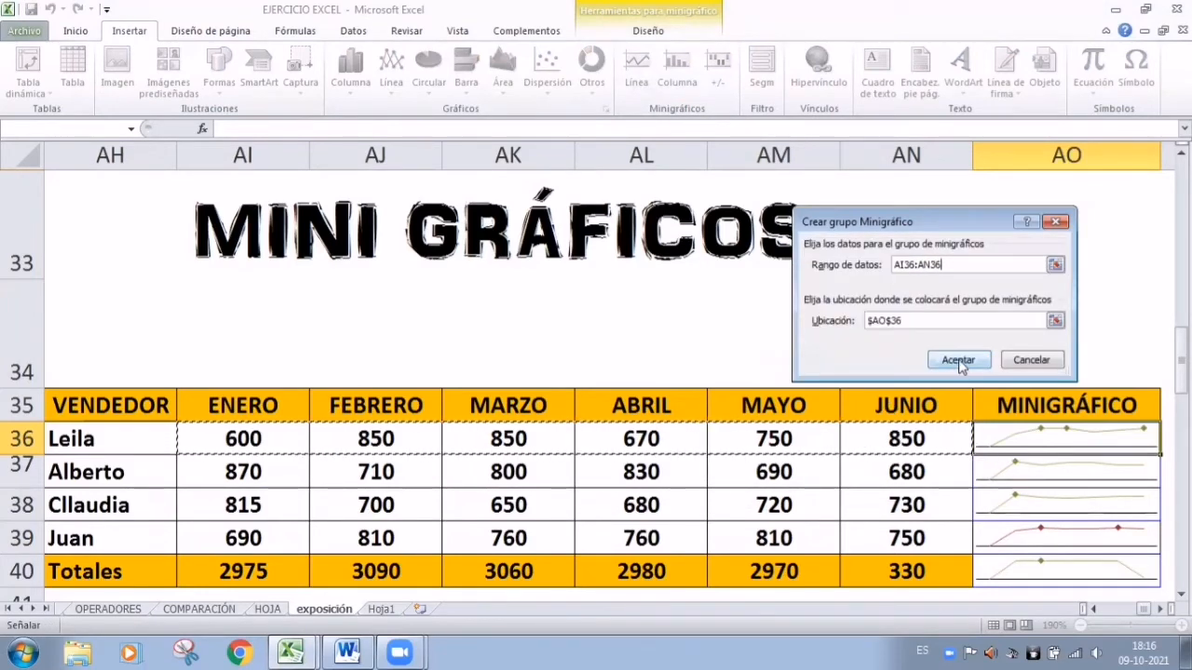
left_click(961, 366)
scroll(1083, 478, "down", 1)
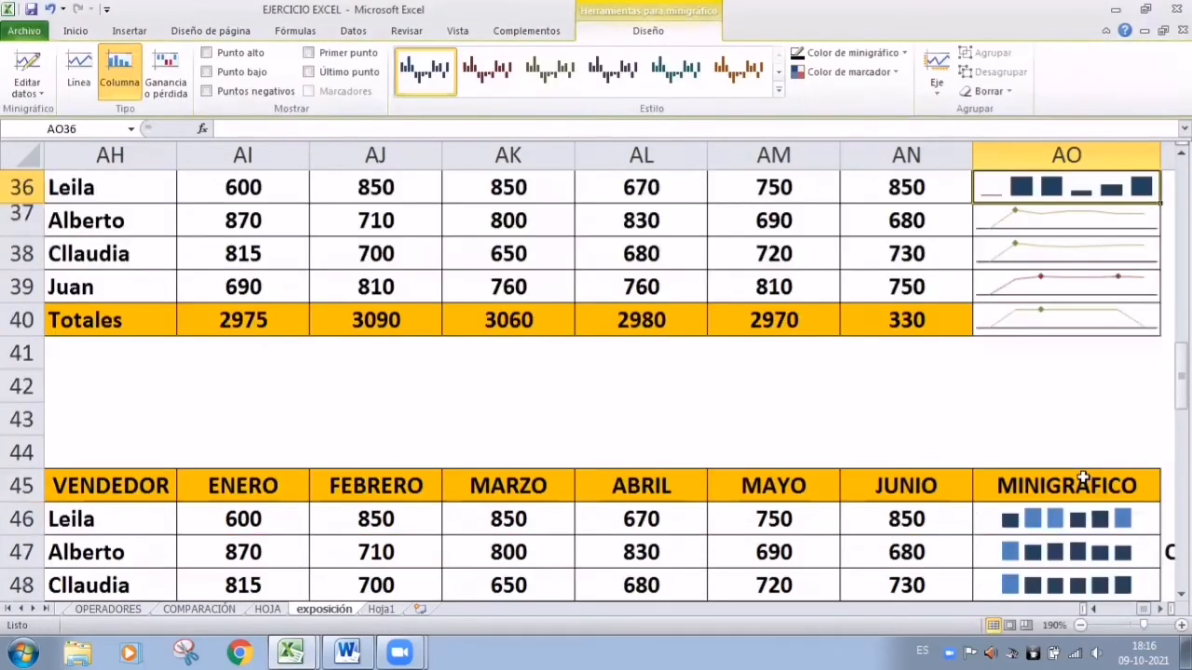
scroll(1083, 478, "up", 1)
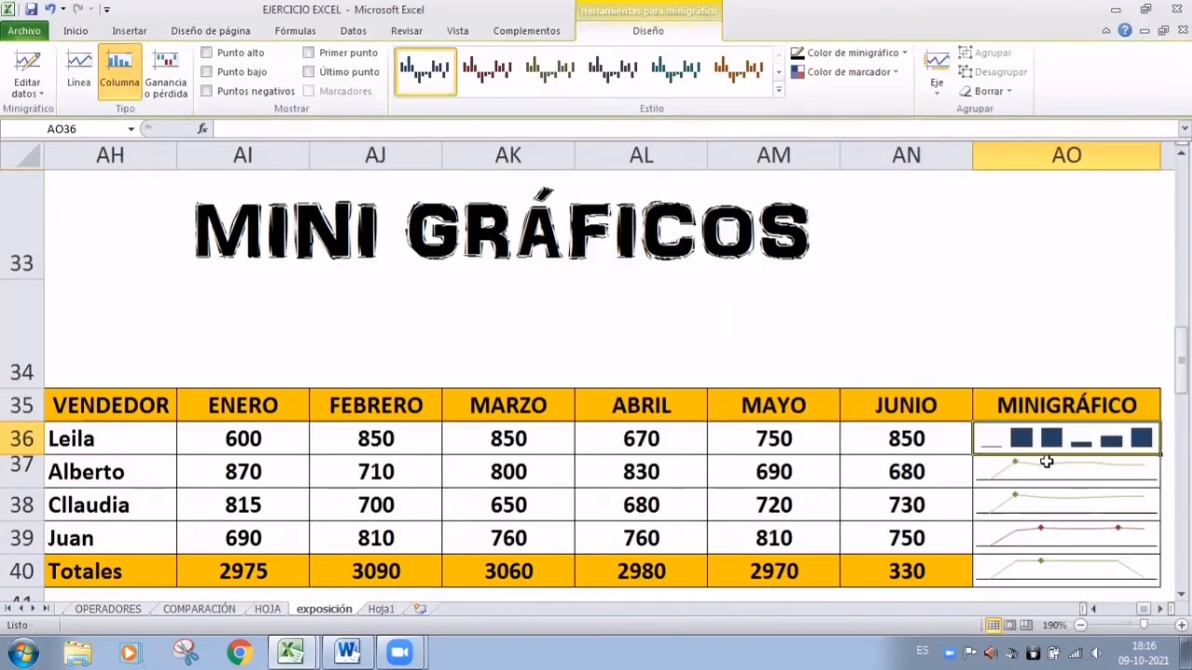
- Try to change the MAYO value in AM36 to -750, and restore the cell to 750
left_click(738, 446)
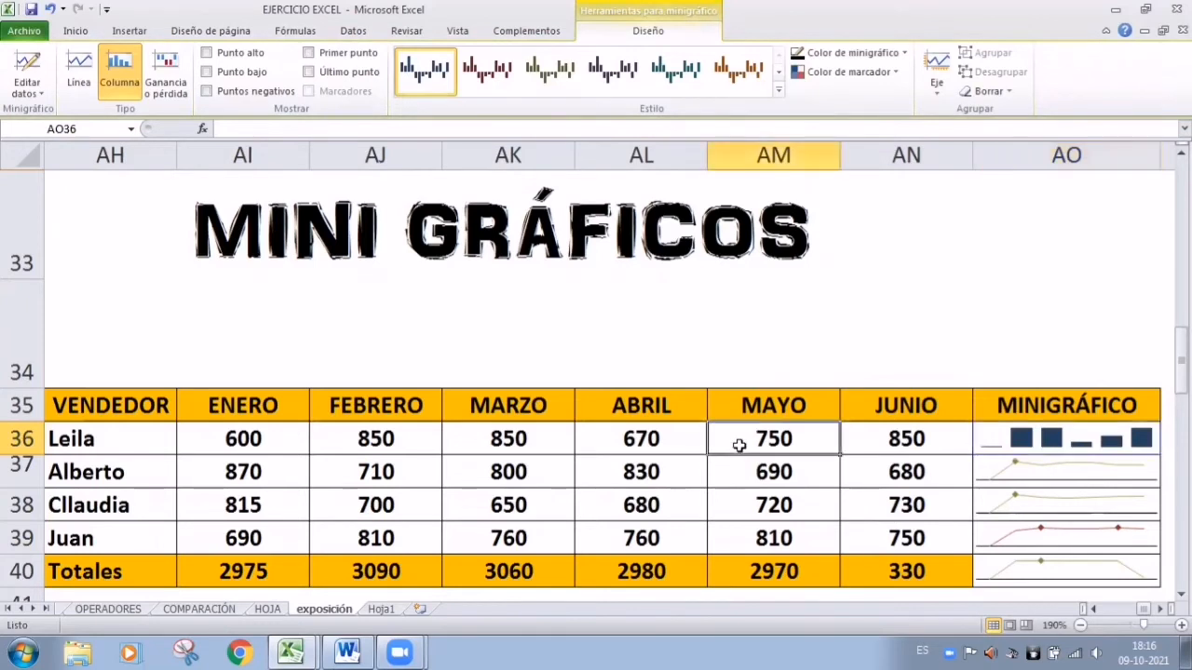
left_click(223, 129)
type("-")
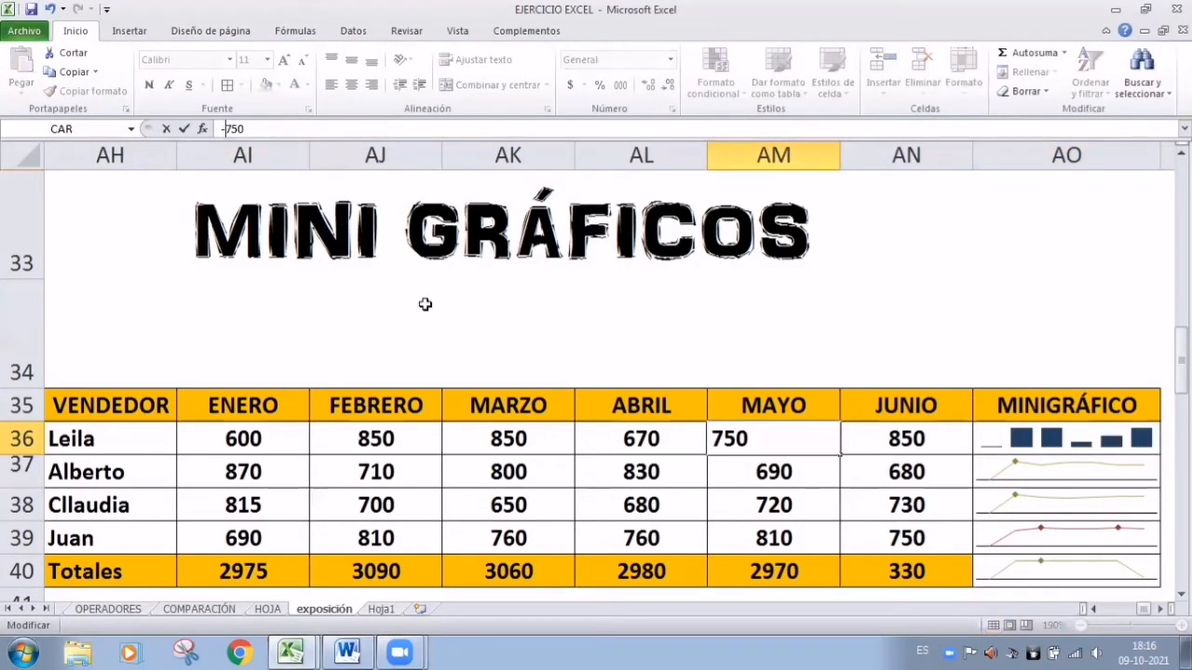
left_click(1008, 447)
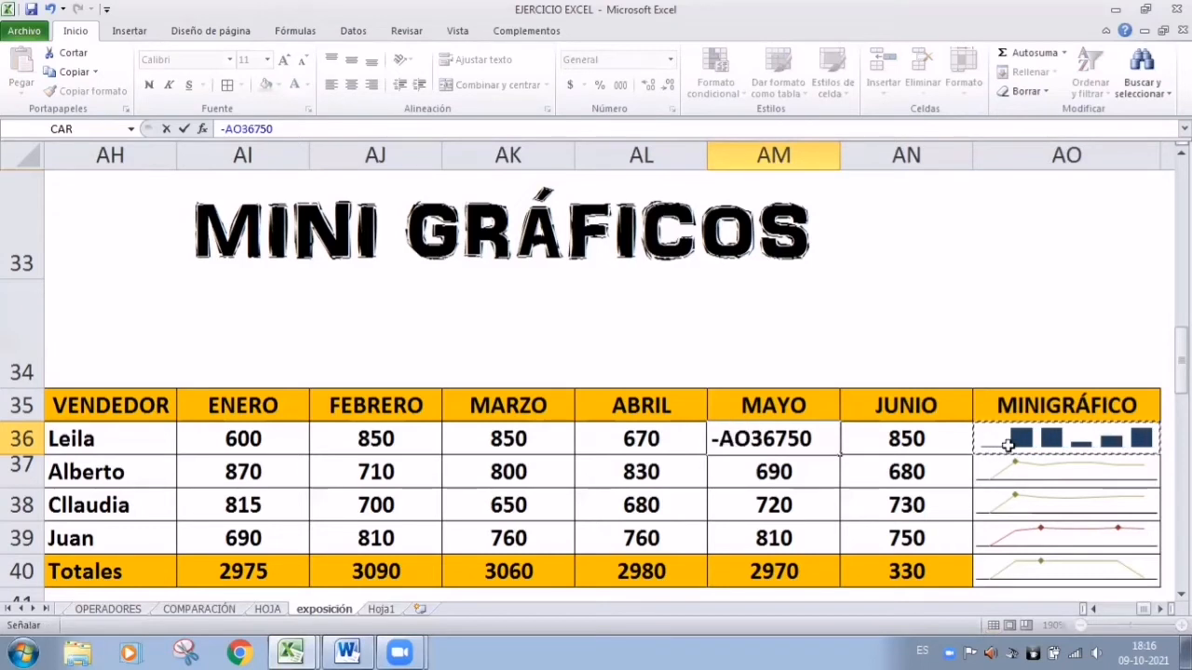
left_click(256, 128)
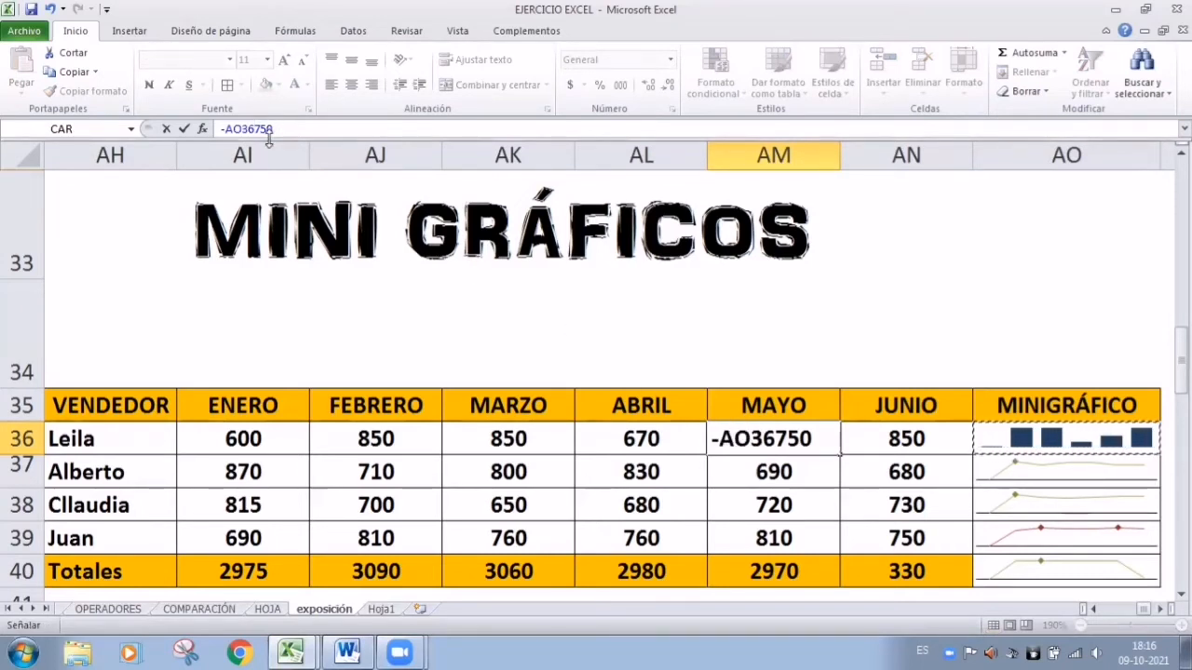
key("BackSpace")
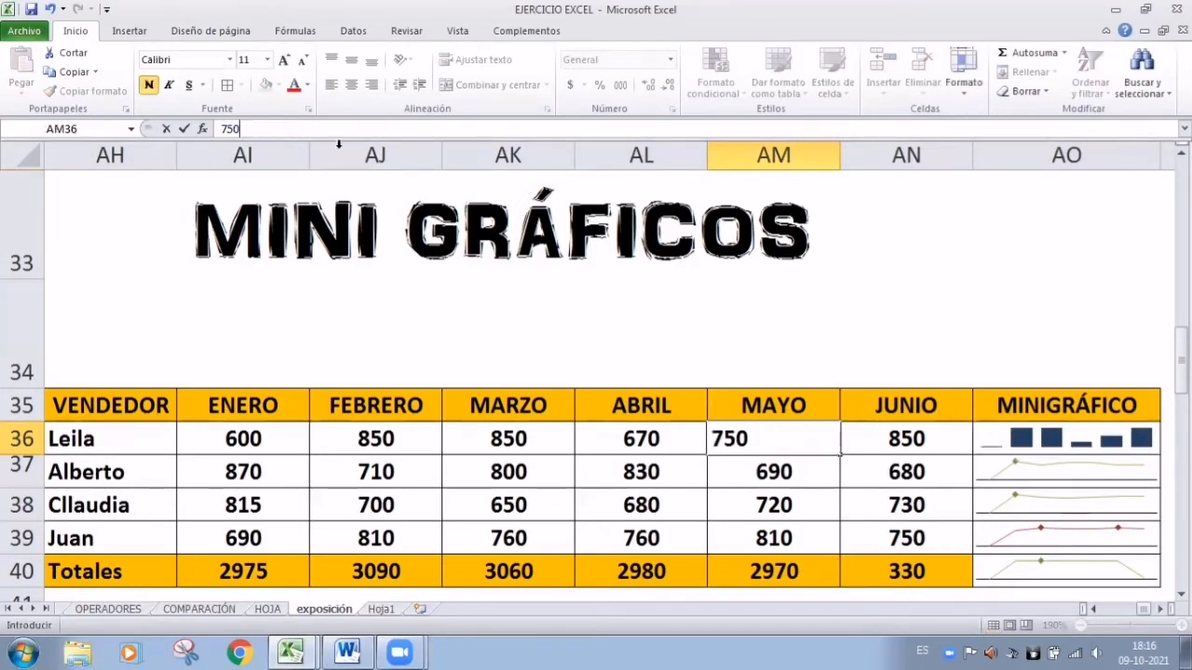
left_click(1036, 445)
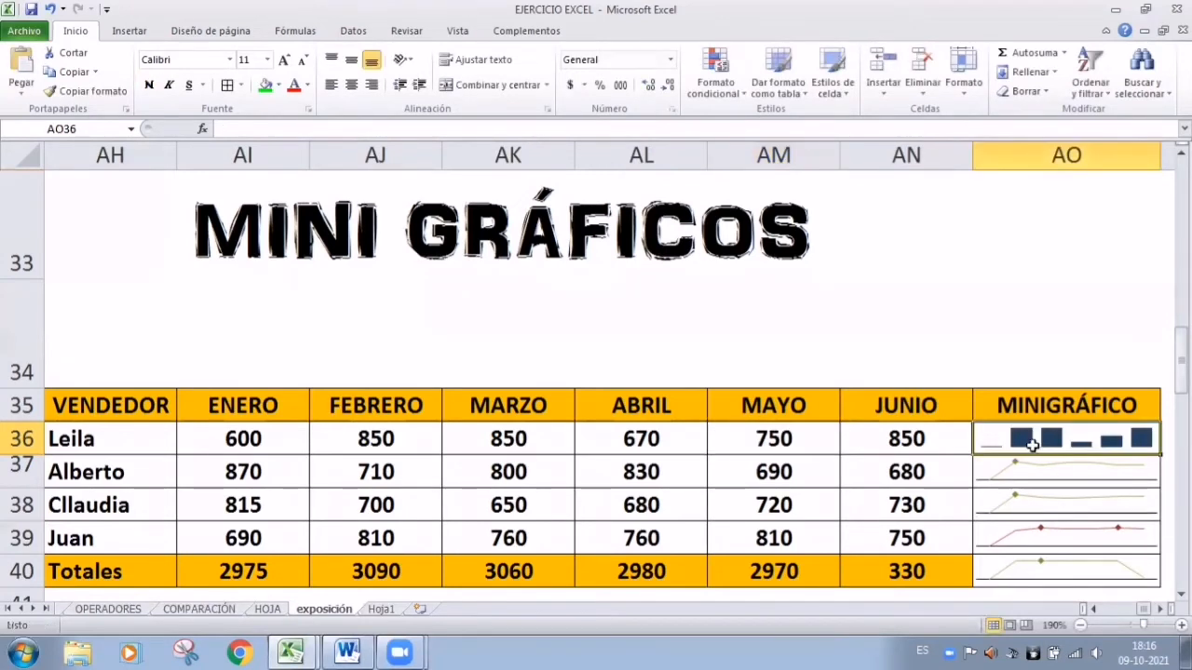
- Retry making the MAYO value in AM36 negative, and remove the minus sign and stray cell reference to leave 750
left_click(794, 447)
left_click(222, 129)
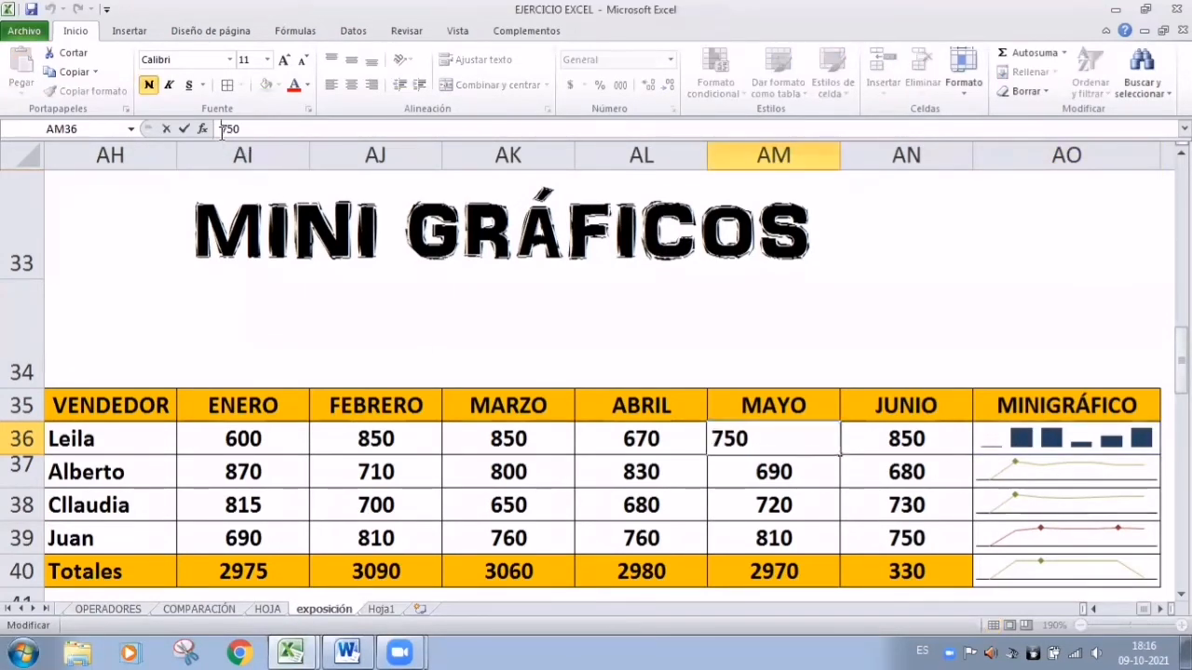
type("-")
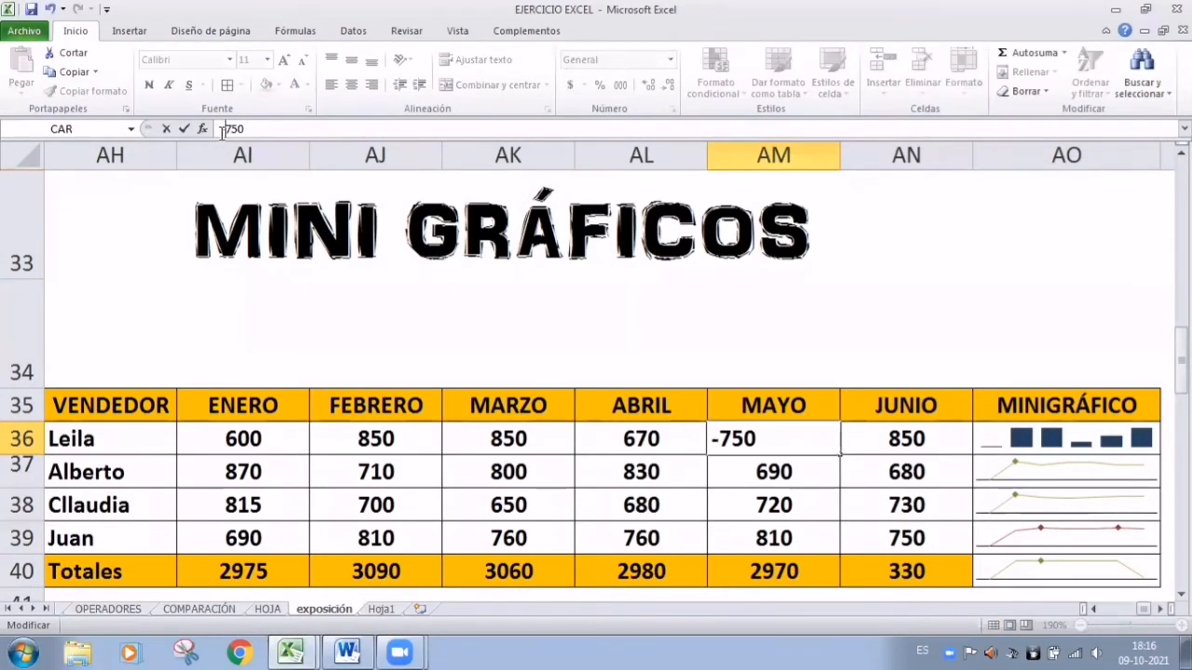
left_click(1031, 444)
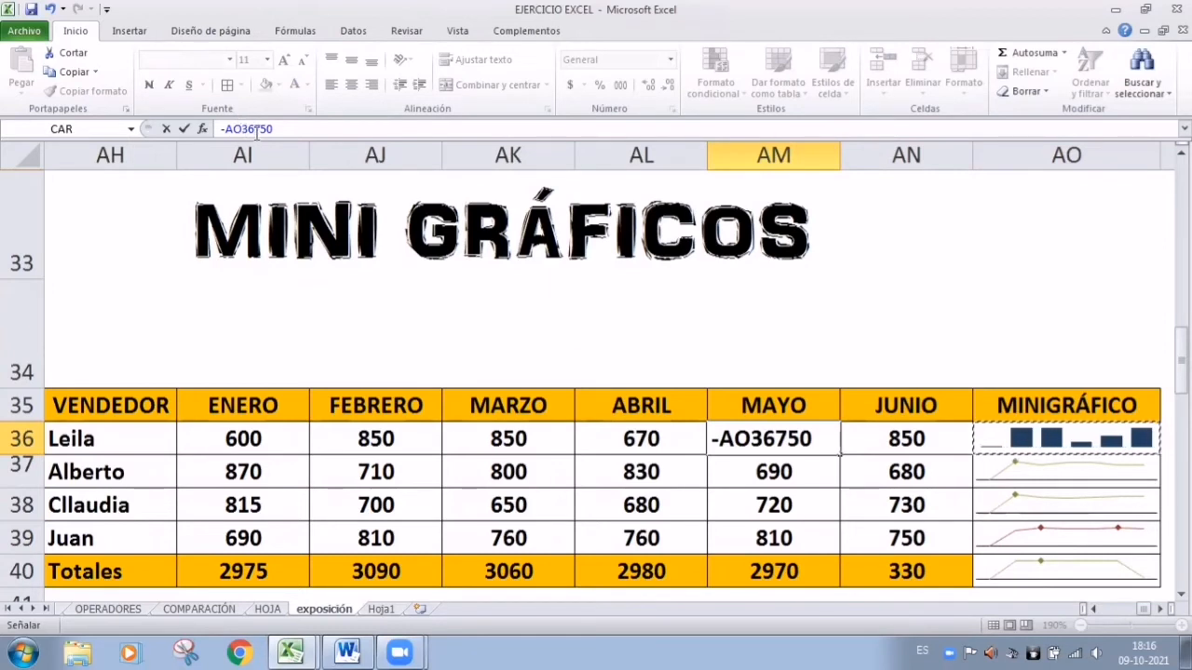
left_click(257, 133)
key("BackSpace")
key("BackSpace")
key("BackSpace")
key("BackSpace")
key("BackSpace")
left_click(1113, 442)
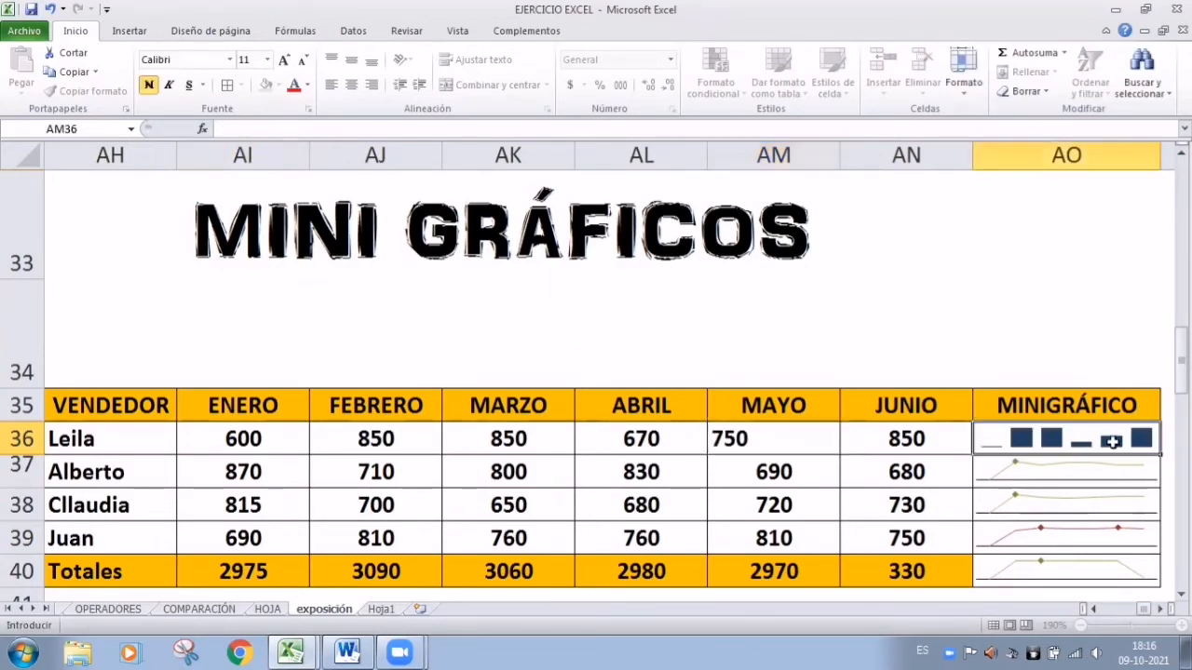
left_click(130, 31)
left_click(717, 88)
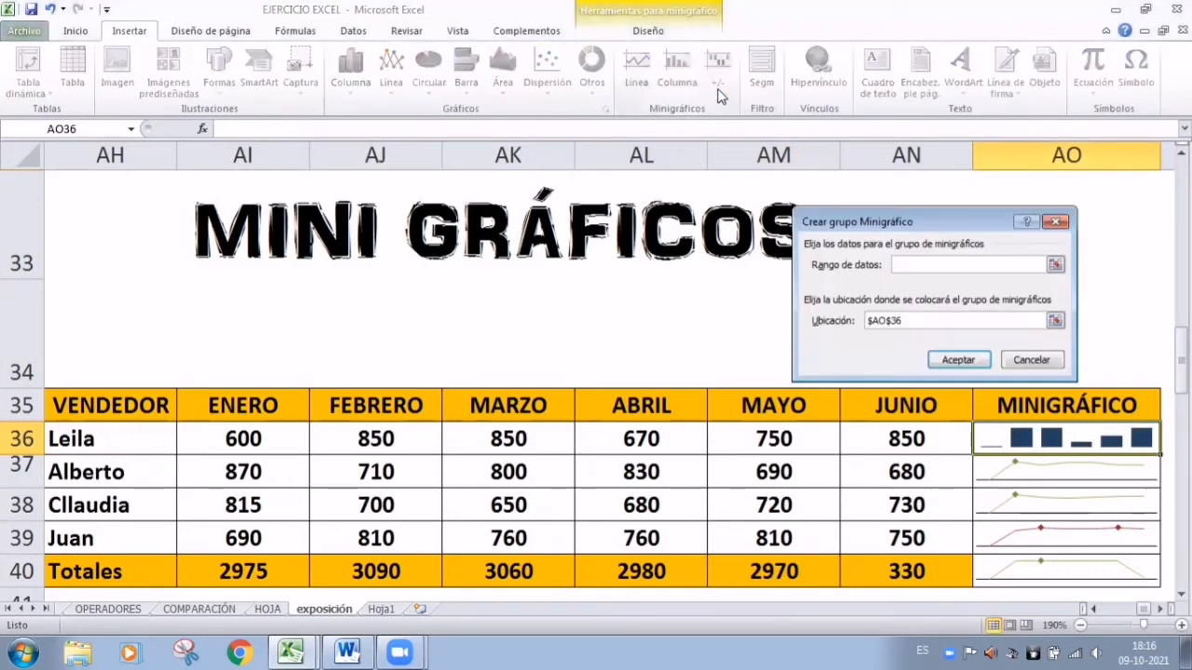
scroll(820, 288, "down", 1)
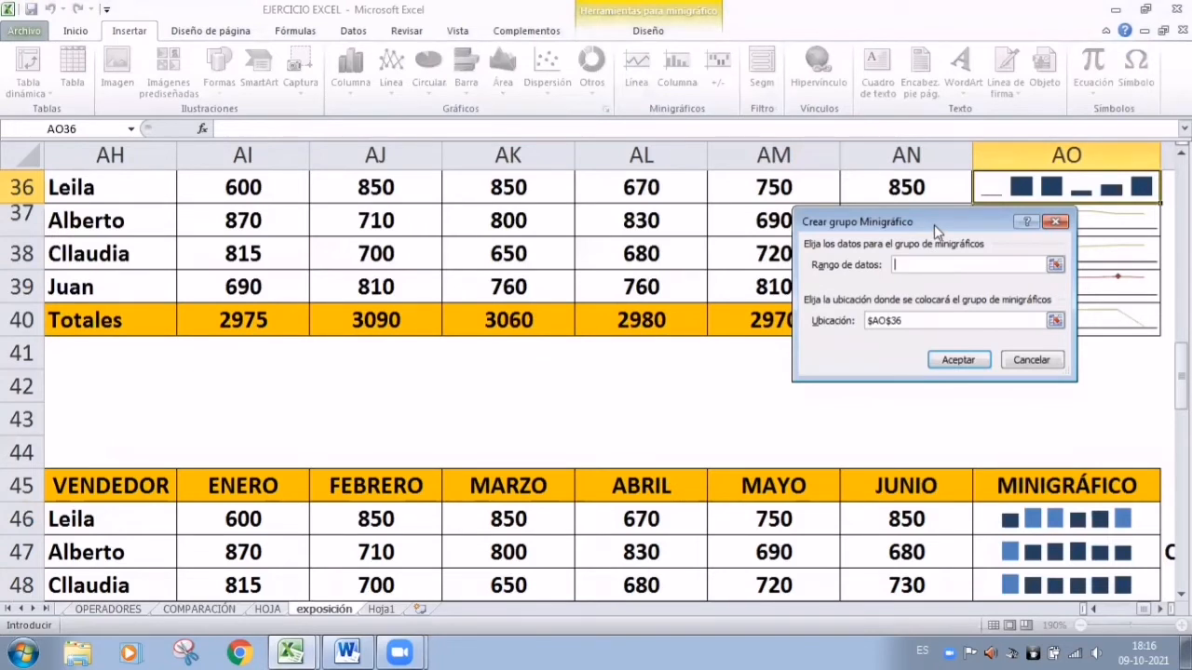
left_click_drag(934, 224, 963, 313)
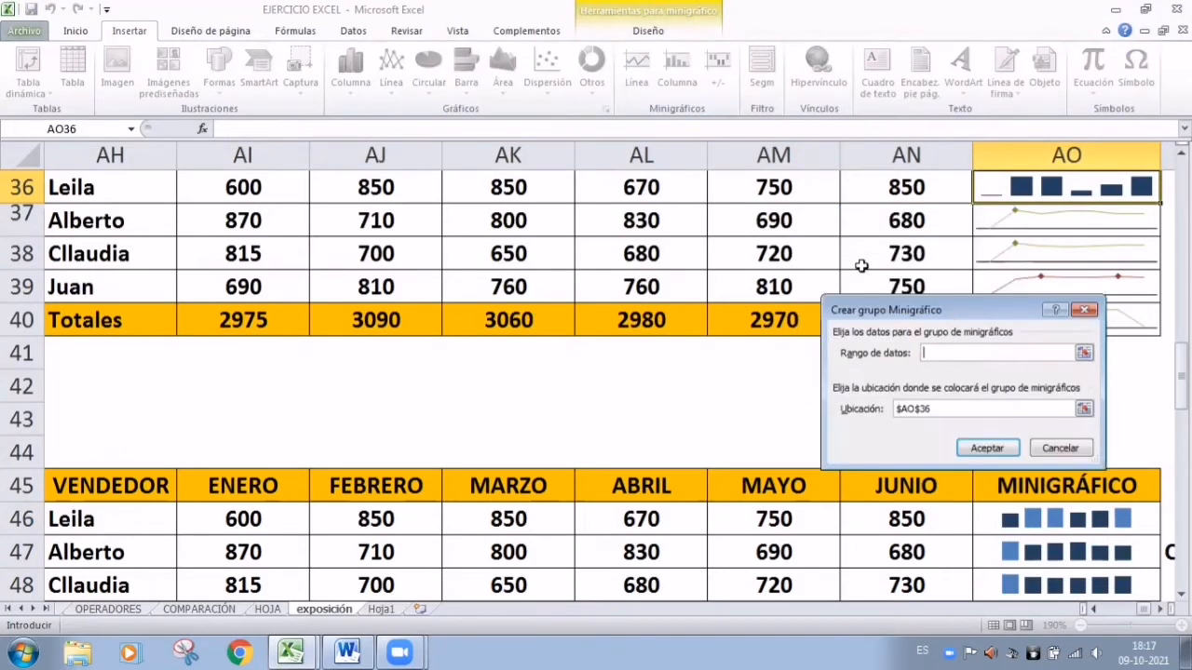
left_click(1085, 311)
- Examine the win/loss sparkline example table in rows 77 to 82 of the exposición sheet
scroll(801, 314, "up", 1)
scroll(800, 314, "down", 3)
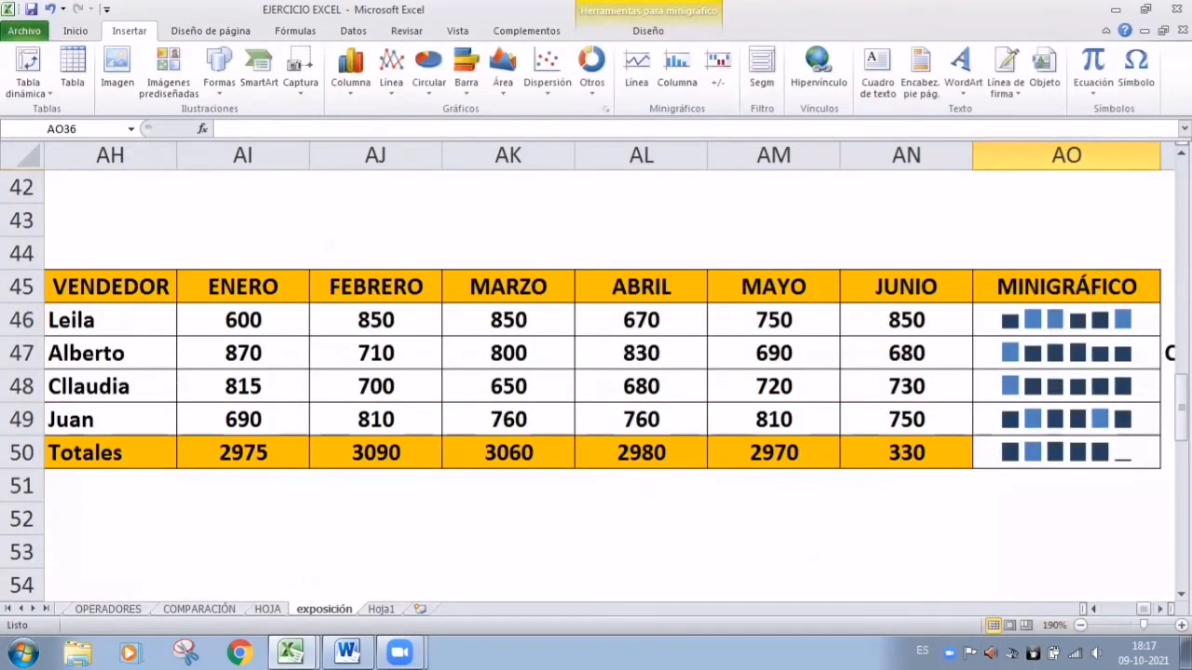
left_click_drag(1180, 407, 1181, 438)
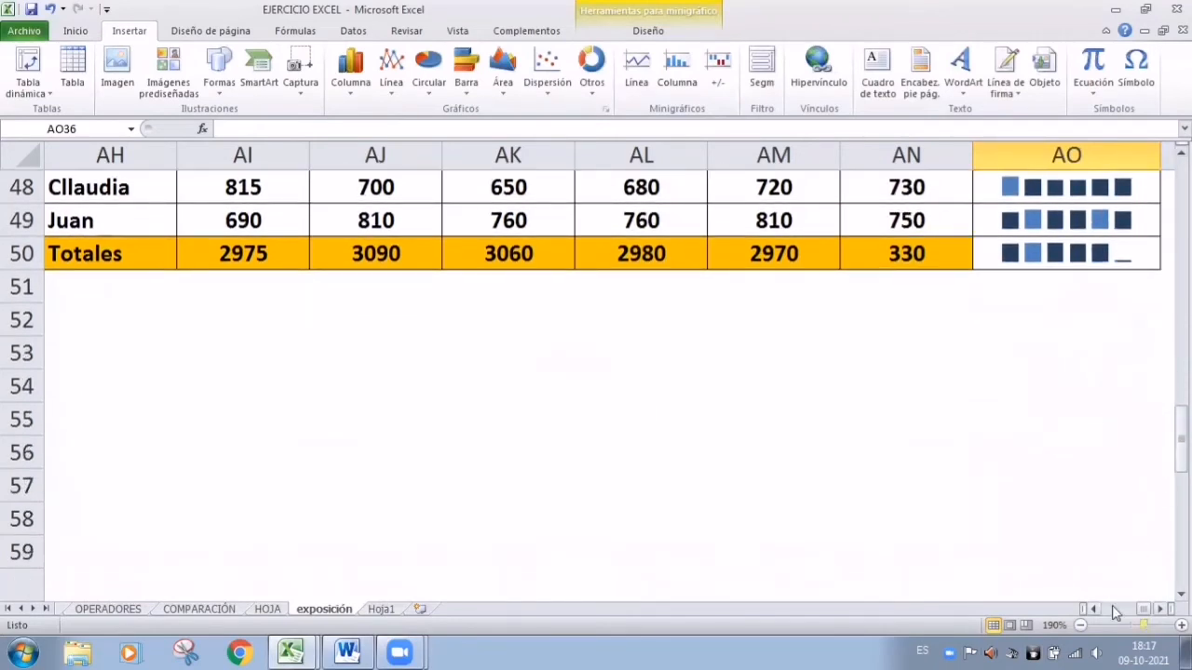
left_click_drag(1150, 610, 1096, 610)
scroll(838, 433, "down", 5)
scroll(838, 433, "down", 7)
scroll(838, 430, "up", 4)
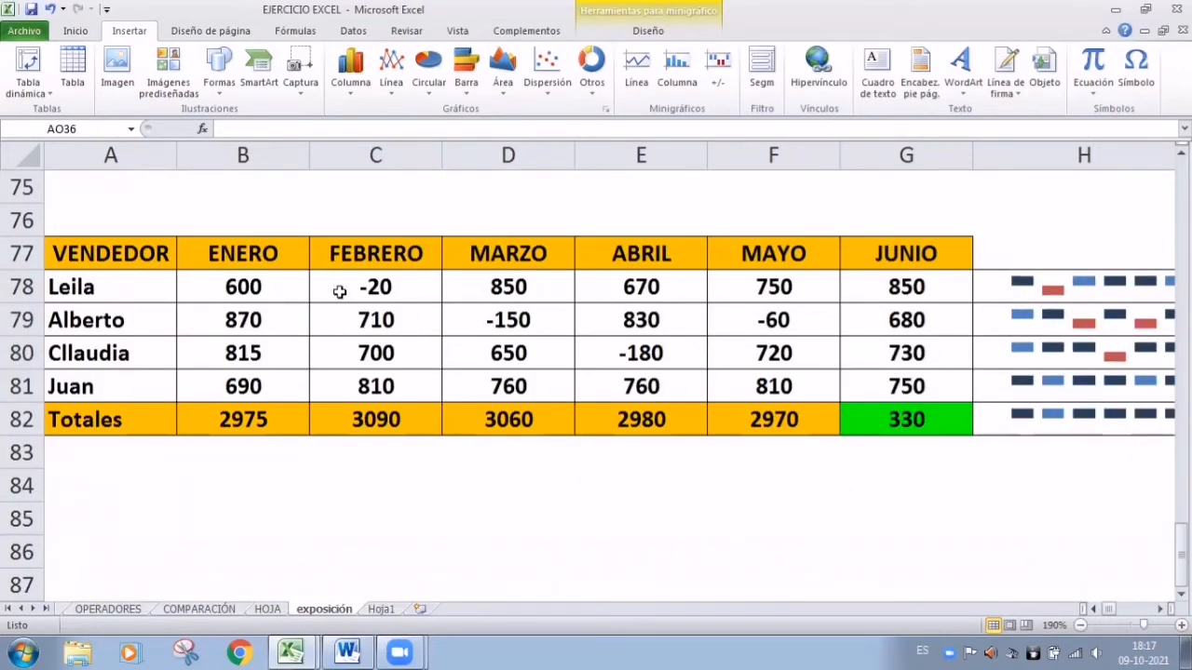
left_click_drag(1104, 610, 1105, 610)
left_click_drag(1110, 611, 1112, 609)
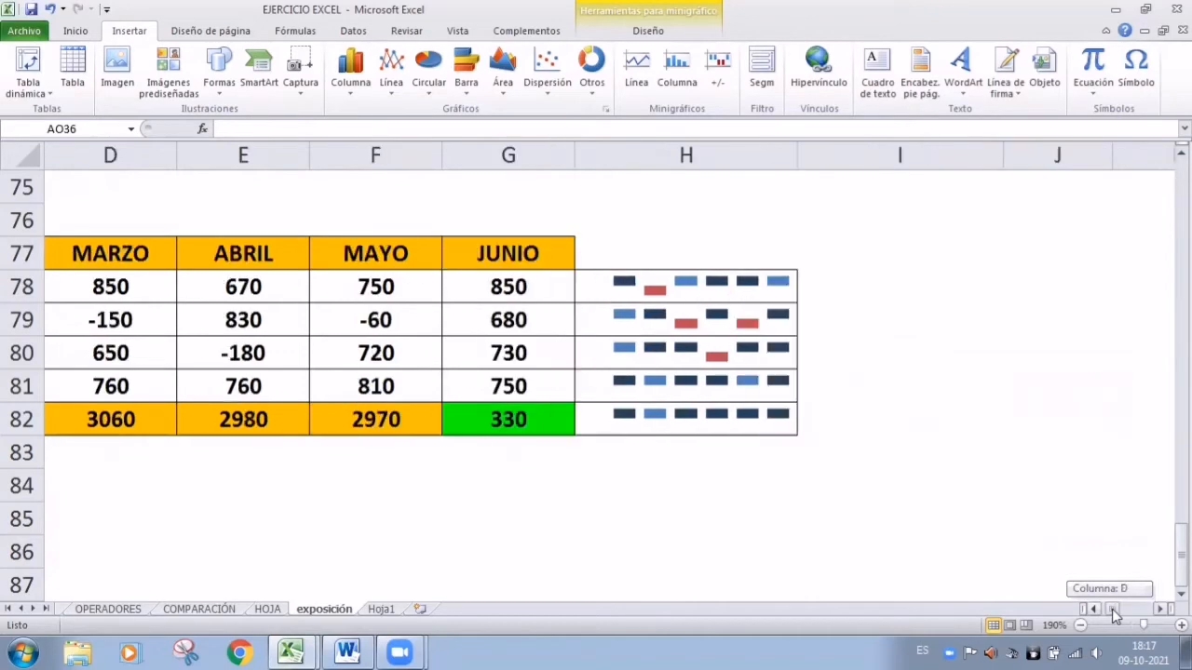
- Replace the sparkline in H78 with a win/loss sparkline based on B78:G78
left_click(614, 285)
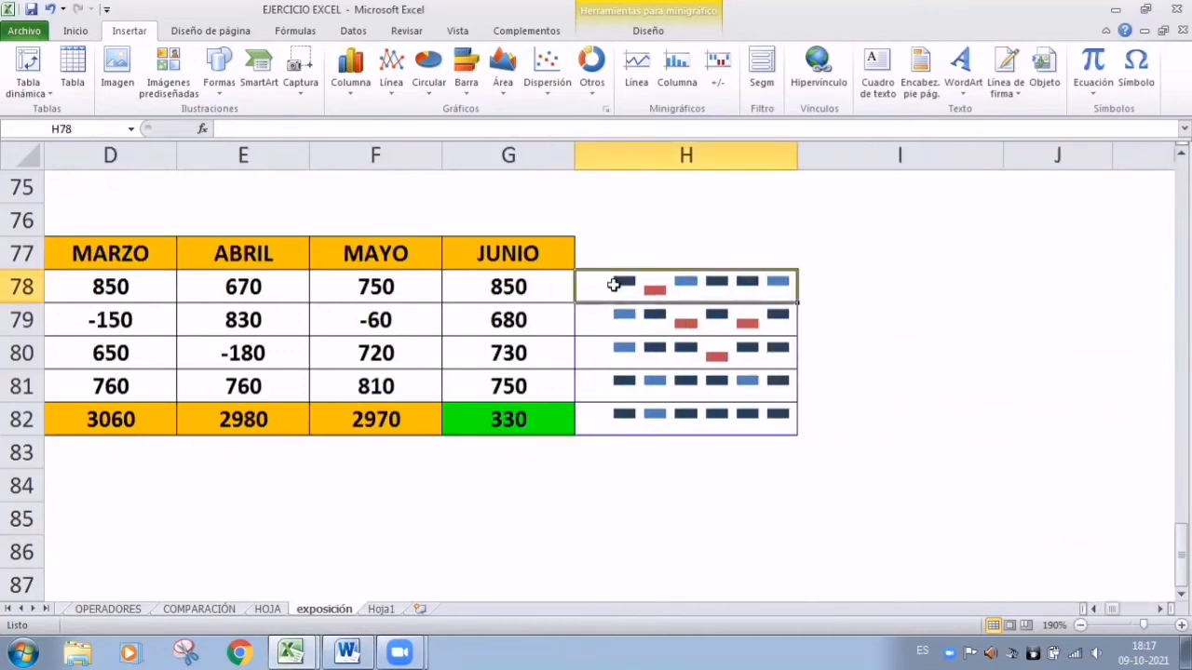
left_click(716, 82)
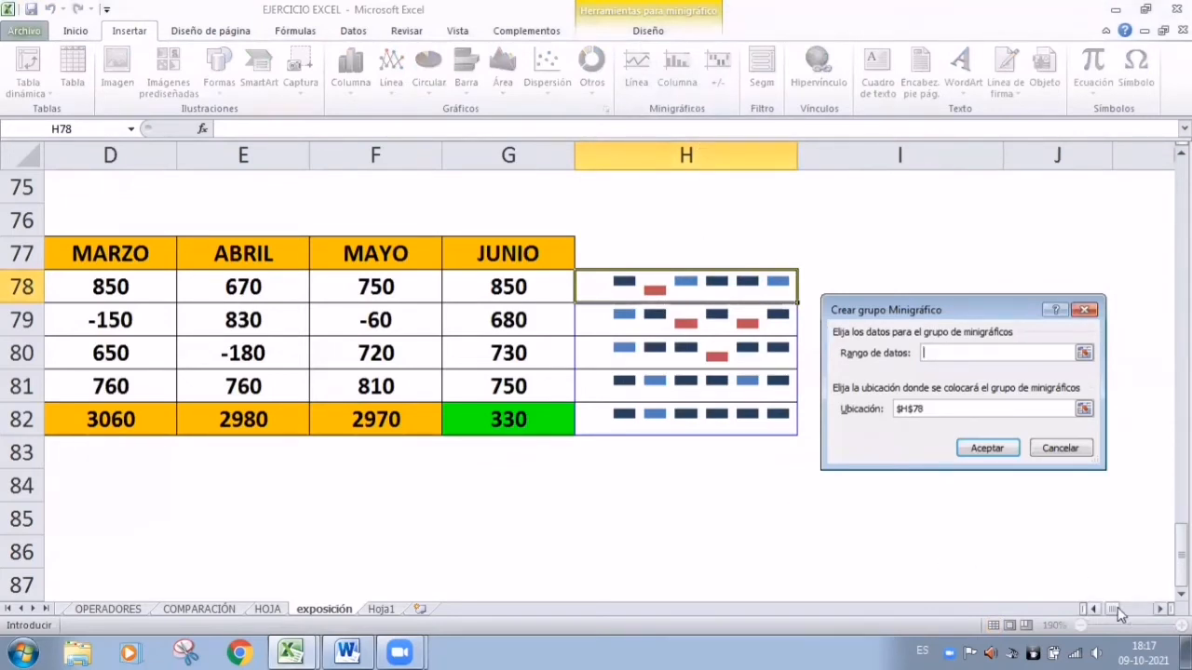
left_click_drag(1121, 613, 1113, 608)
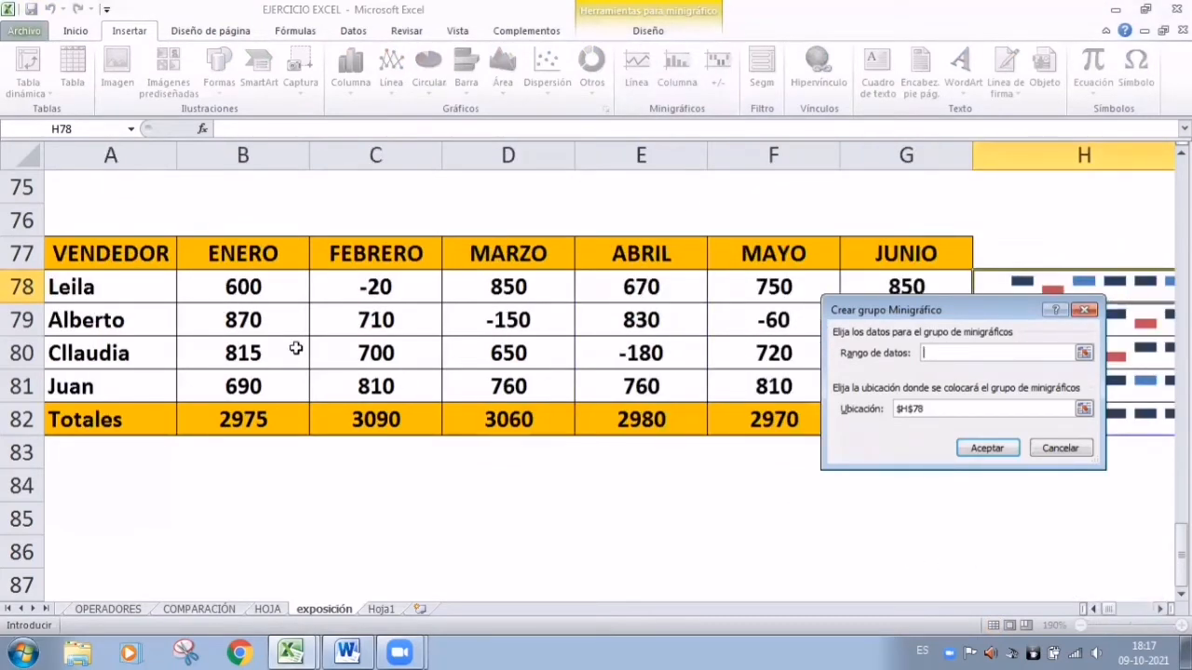
left_click_drag(229, 286, 880, 290)
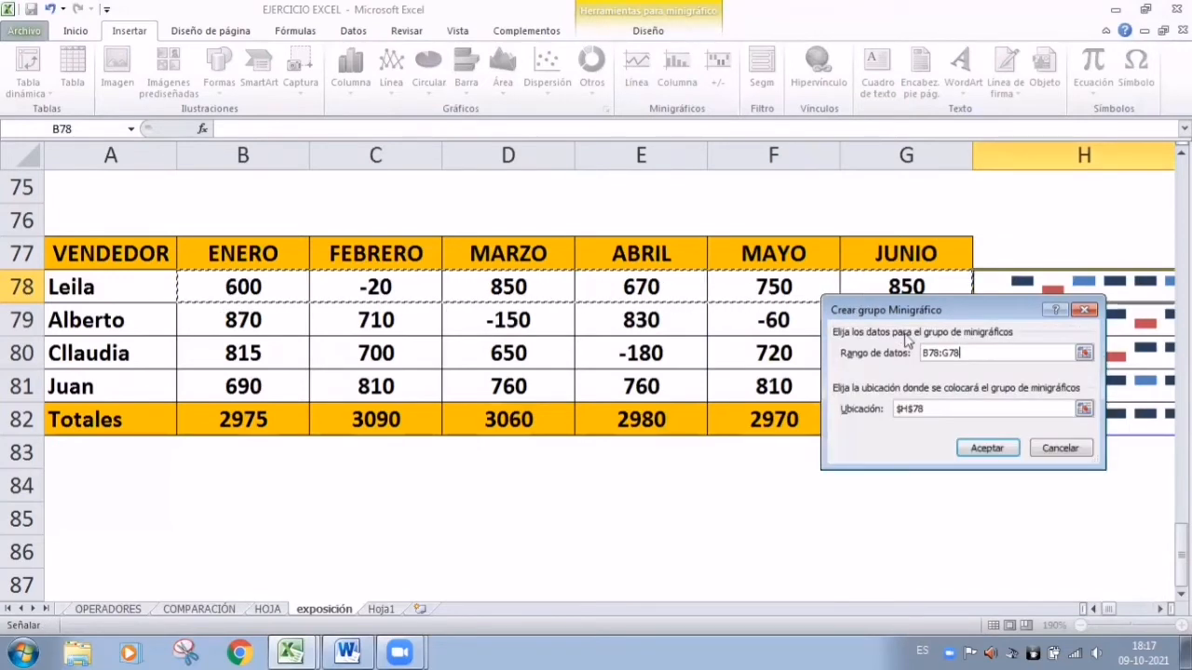
left_click(987, 447)
left_click_drag(1109, 610, 1117, 611)
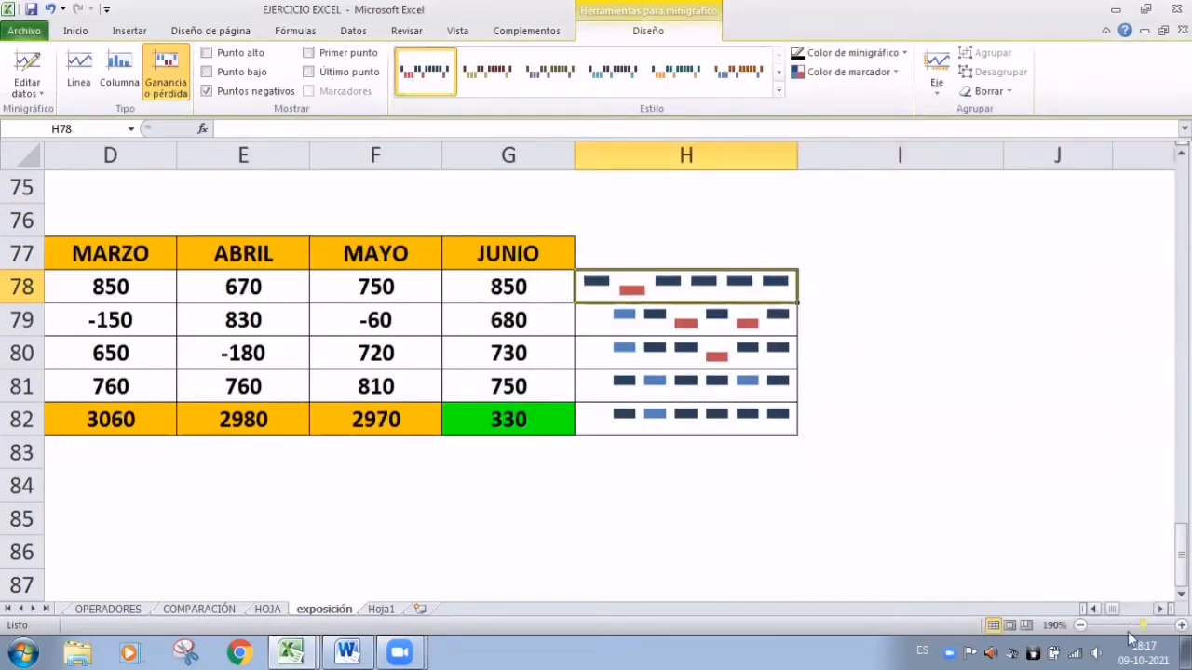
left_click_drag(1113, 610, 1125, 649)
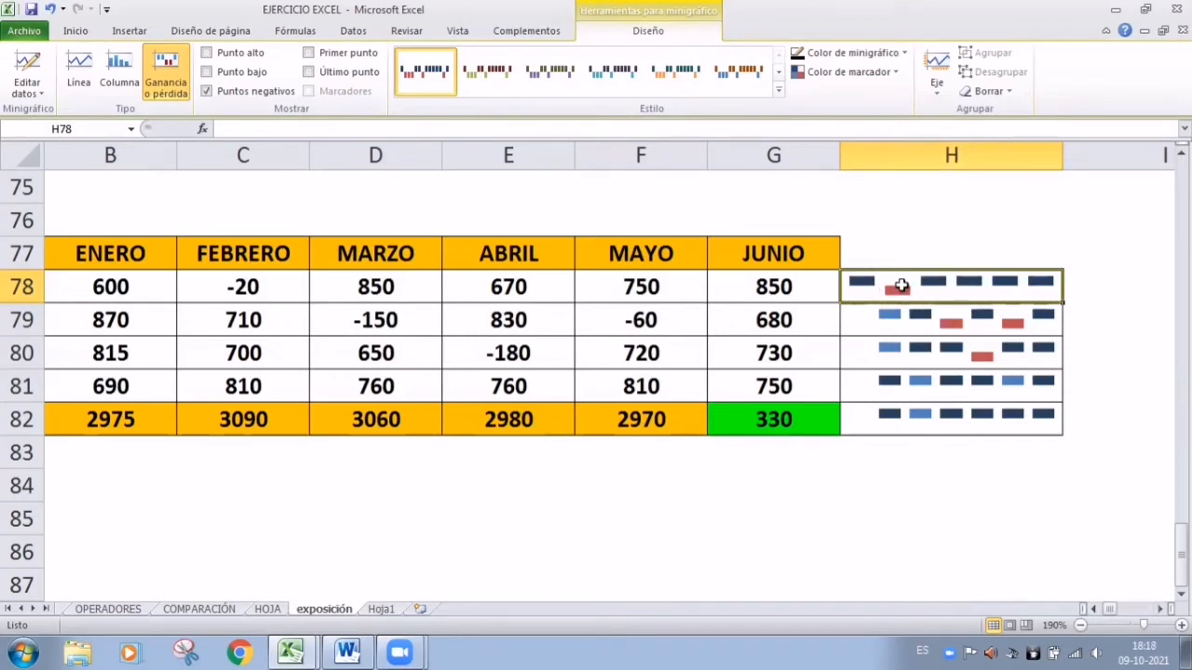
- Color the high points of the H78 sparkline orange and its low point red
left_click(894, 73)
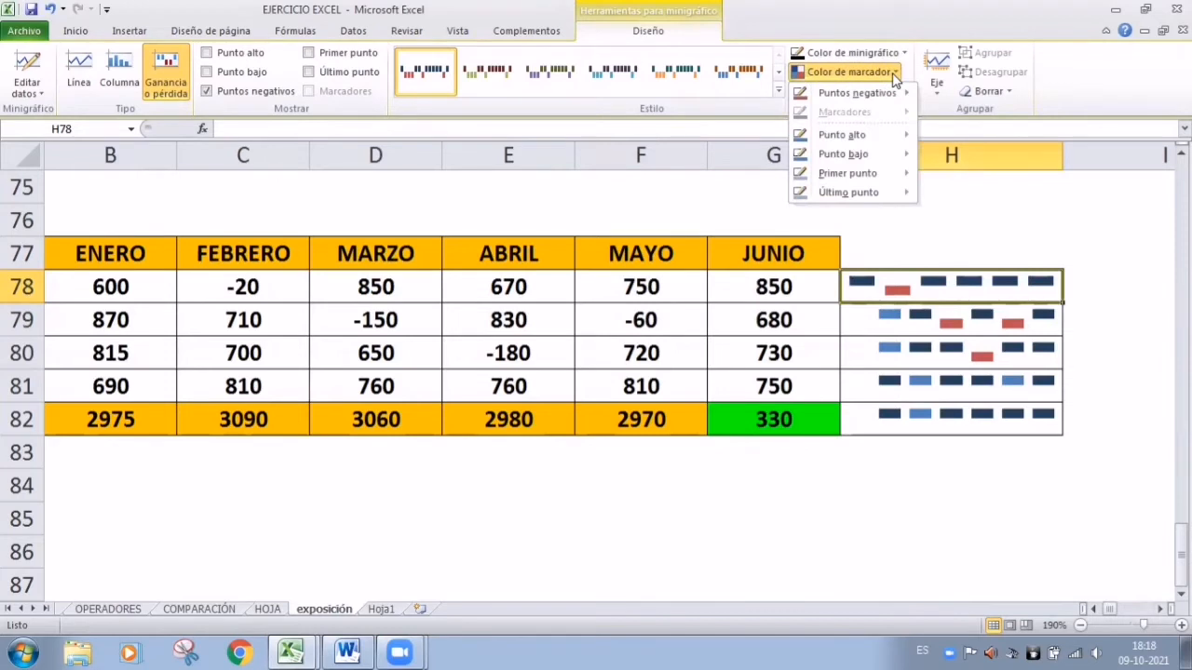
mouse_move(879, 135)
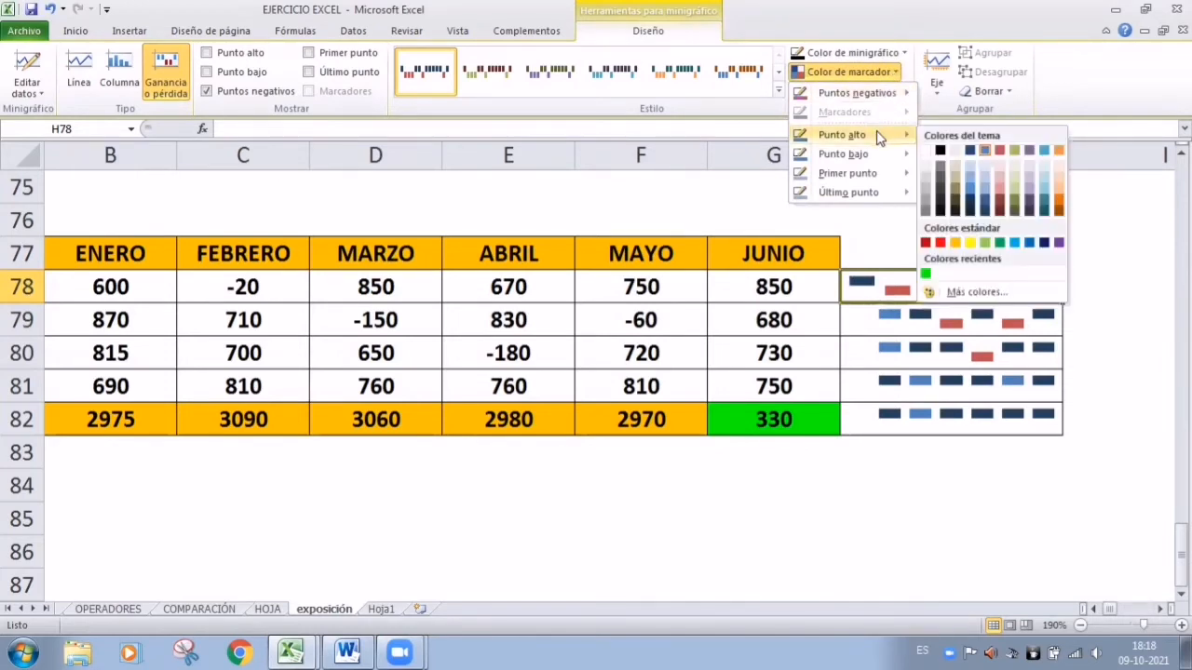
left_click(957, 243)
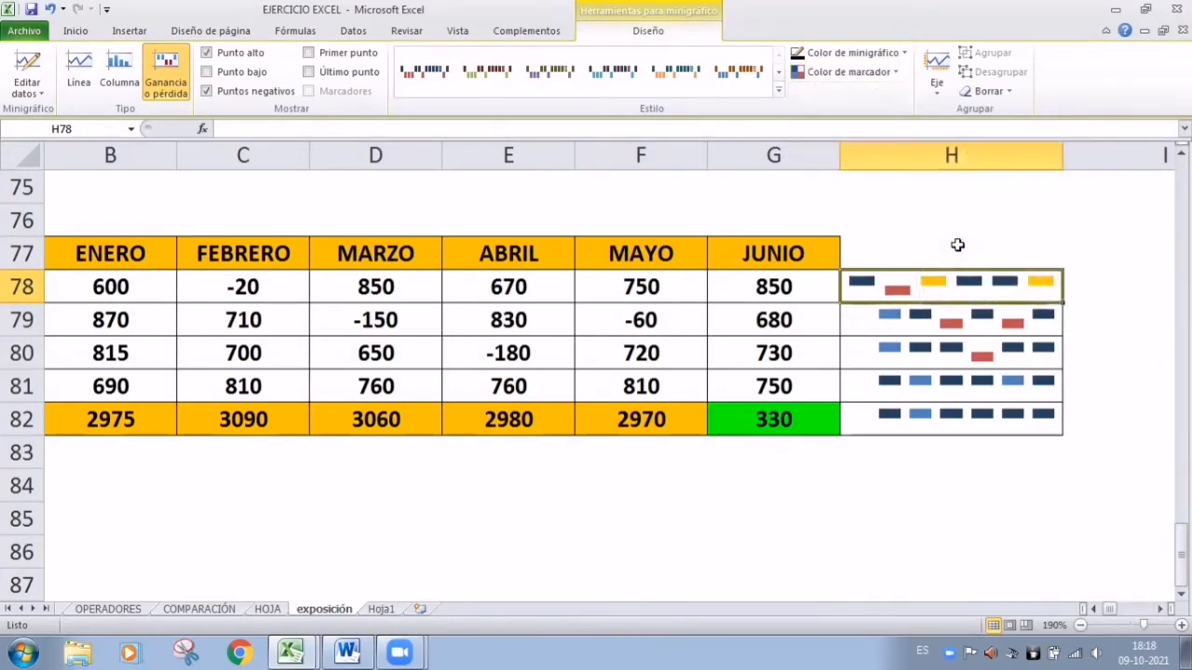
left_click(897, 75)
mouse_move(879, 153)
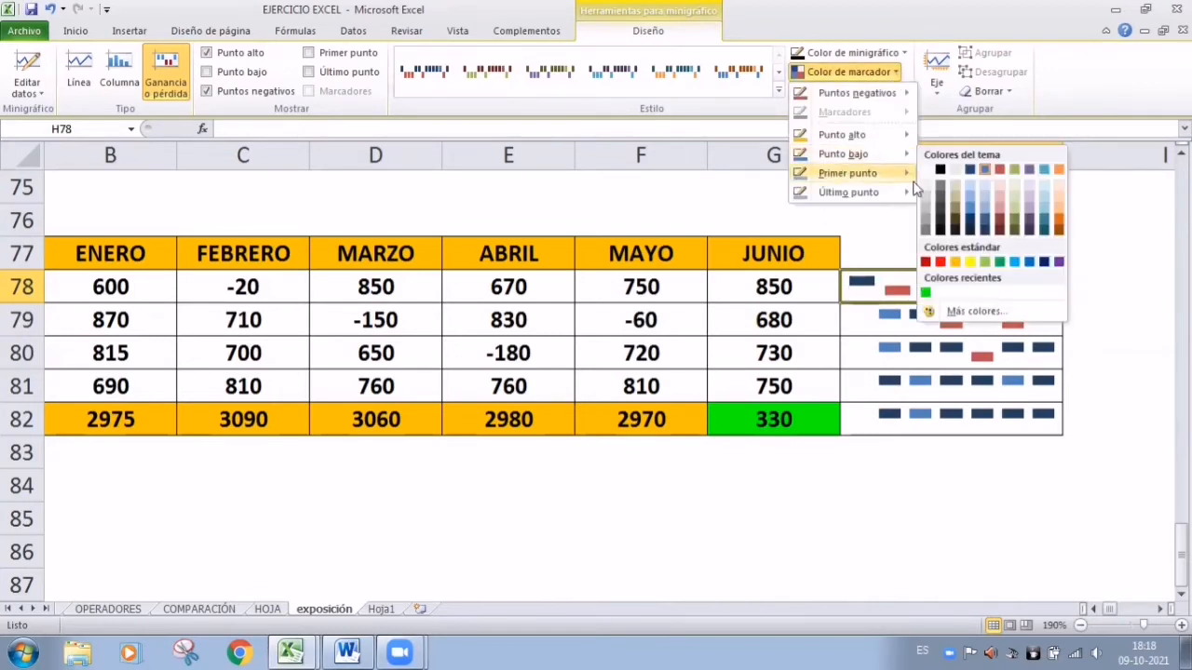
left_click(941, 263)
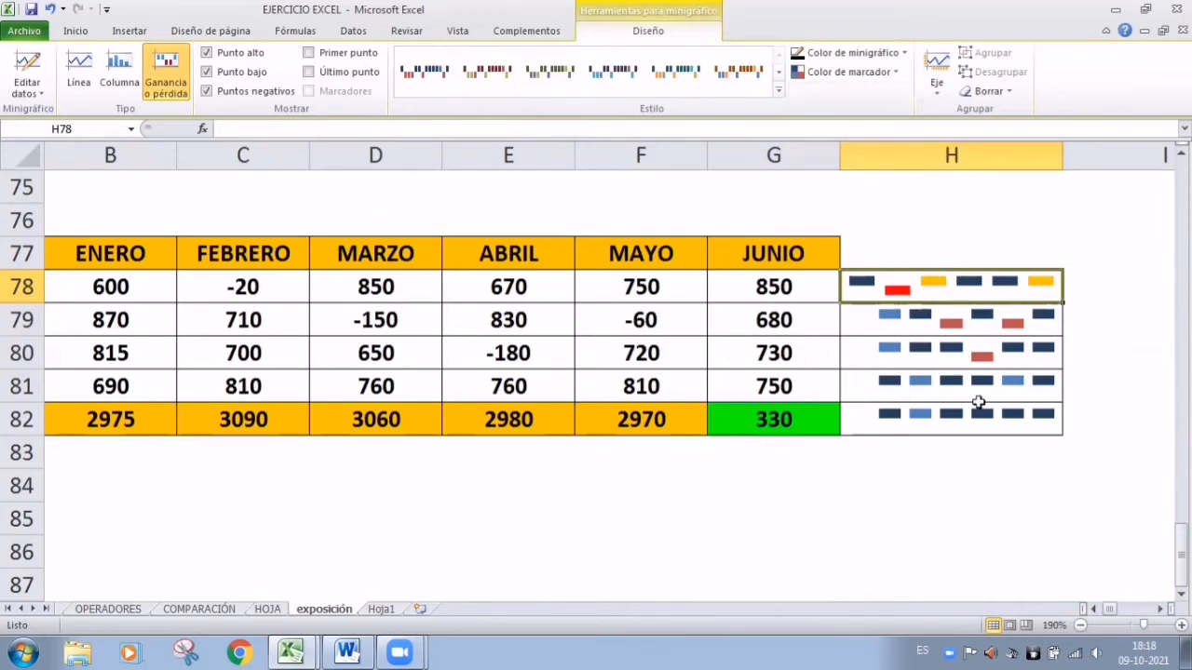
left_click(961, 519)
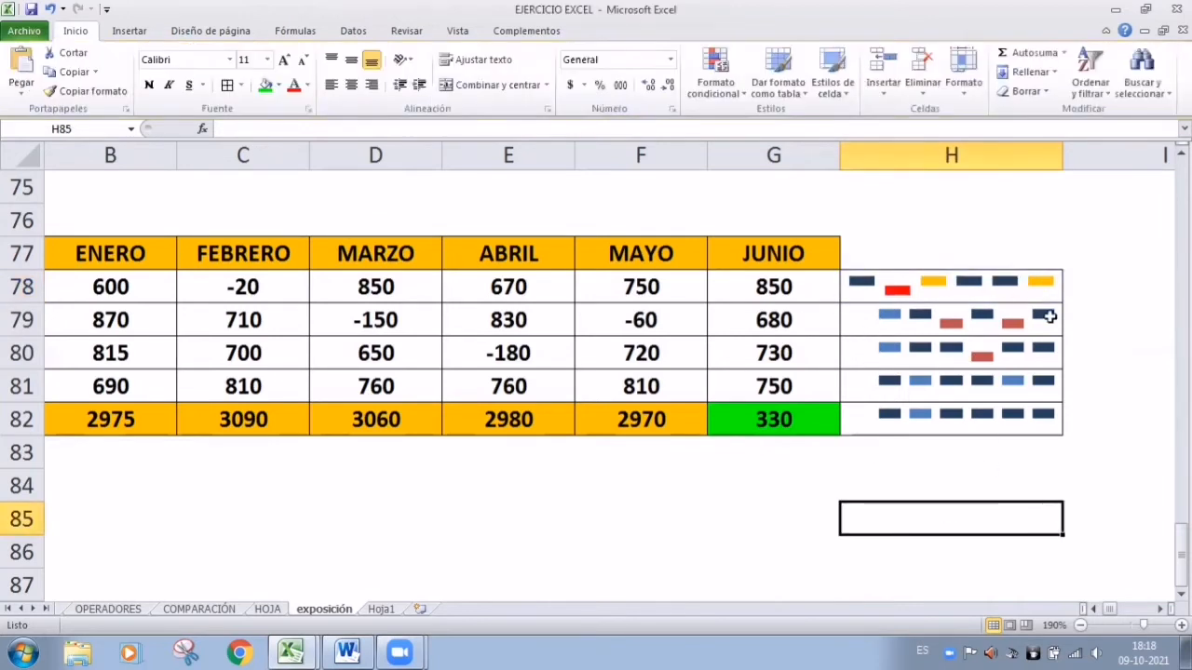
- Fill the H78 win/loss sparkline down through H82 to cover the remaining sellers and the Totales row
left_click(1001, 288)
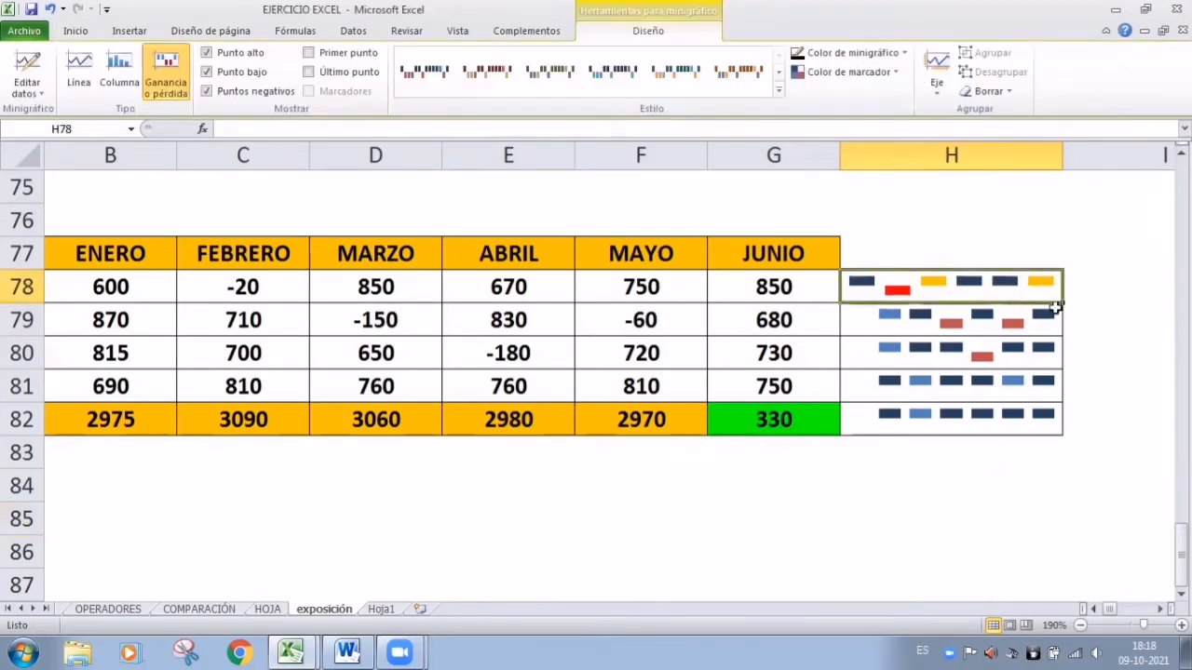
left_click_drag(1059, 305, 1051, 428)
left_click(899, 548)
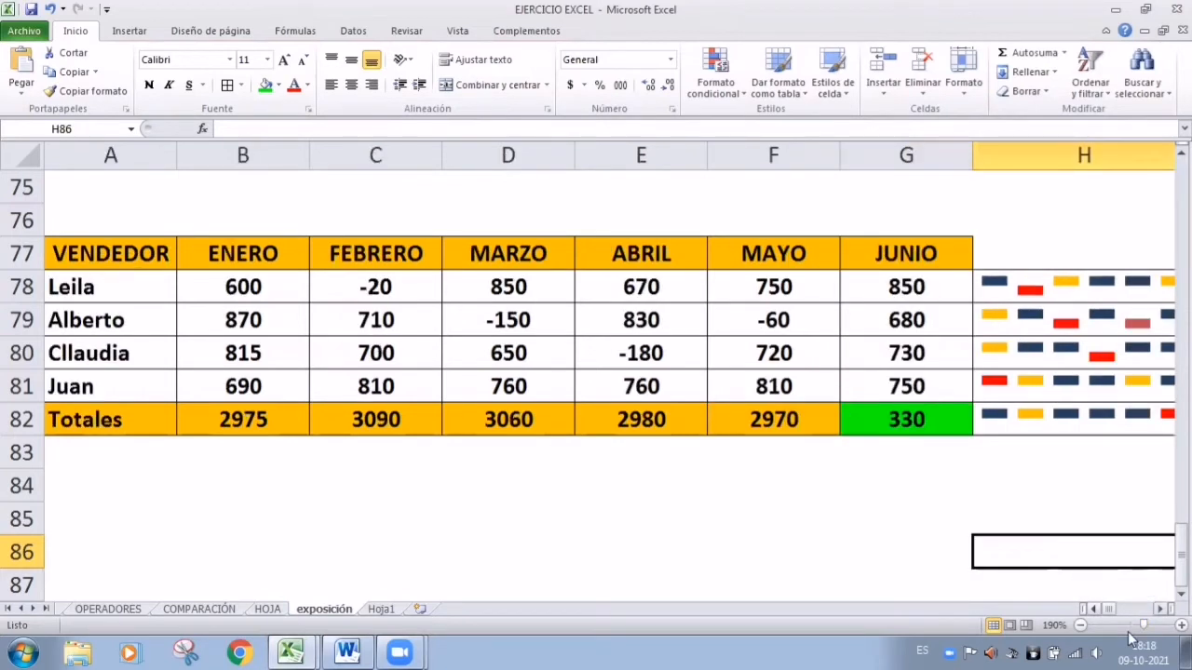
left_click_drag(1108, 609, 1129, 634)
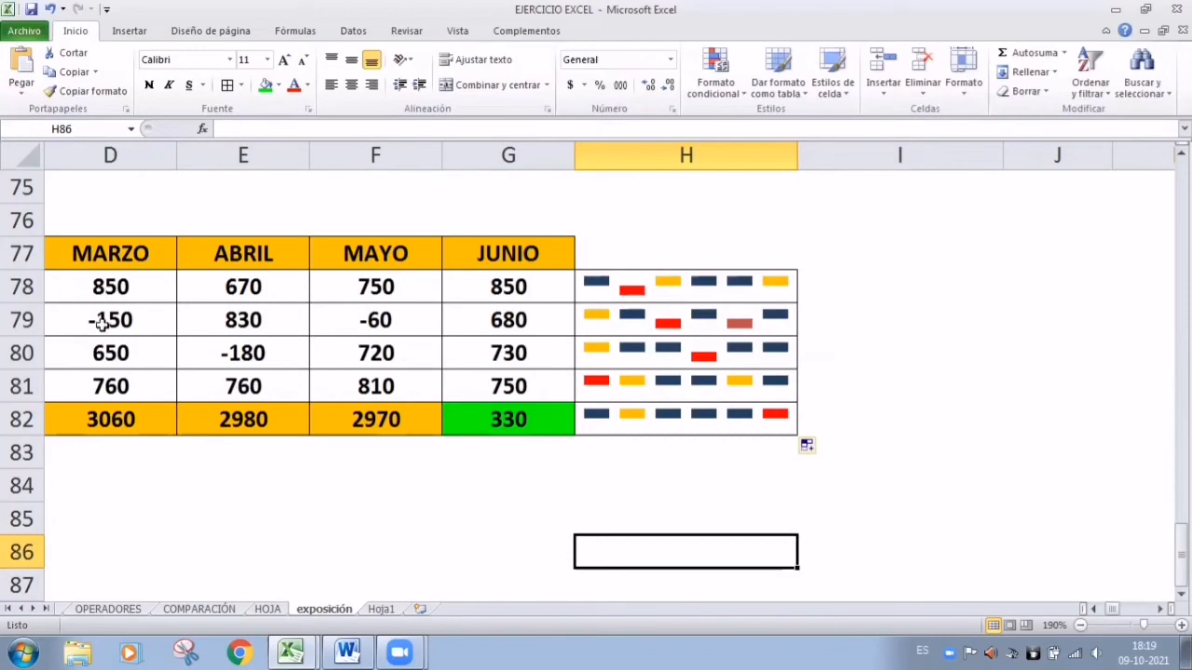
scroll(981, 475, "up", 2)
scroll(981, 475, "up", 1)
scroll(981, 474, "down", 5)
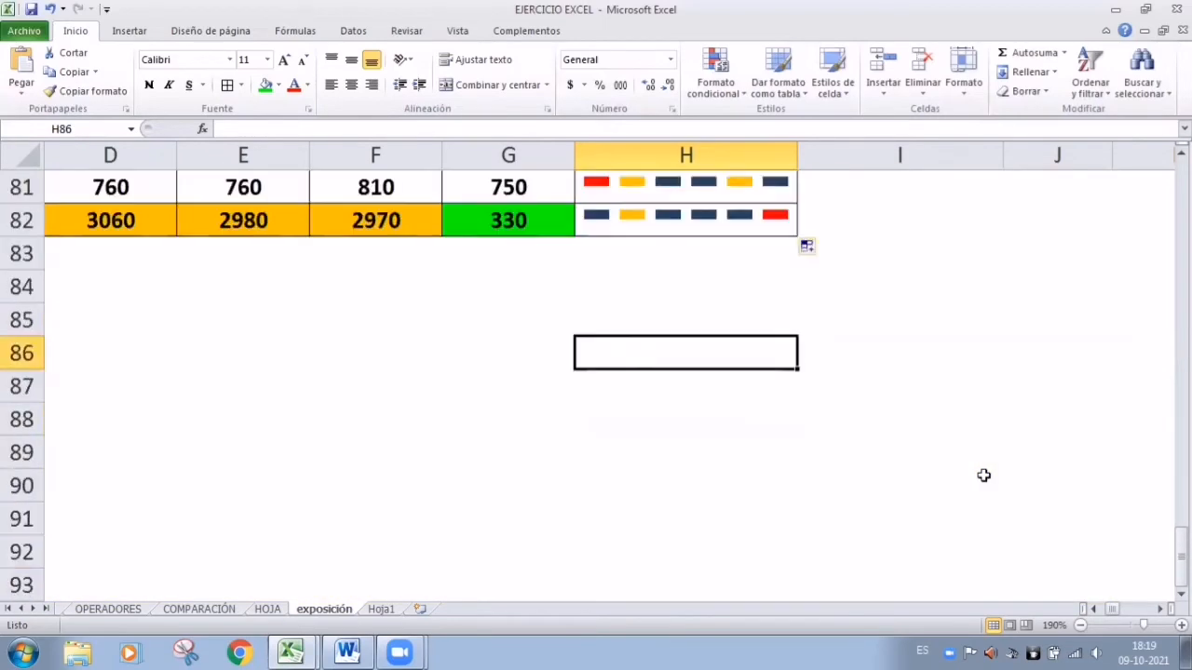
scroll(955, 479, "up", 1)
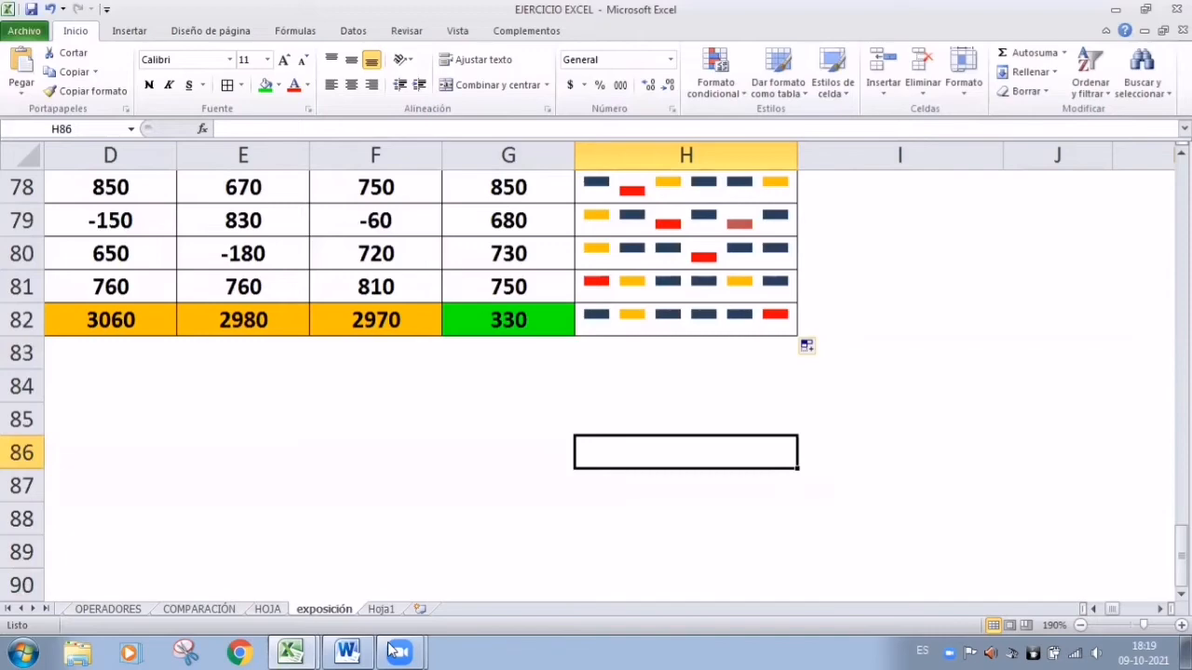
- Switch to the Hoja1 sheet and review the stacked AHORROS ANUALES chart with its Gráfico1 caption in F52
left_click(396, 651)
left_click(384, 611)
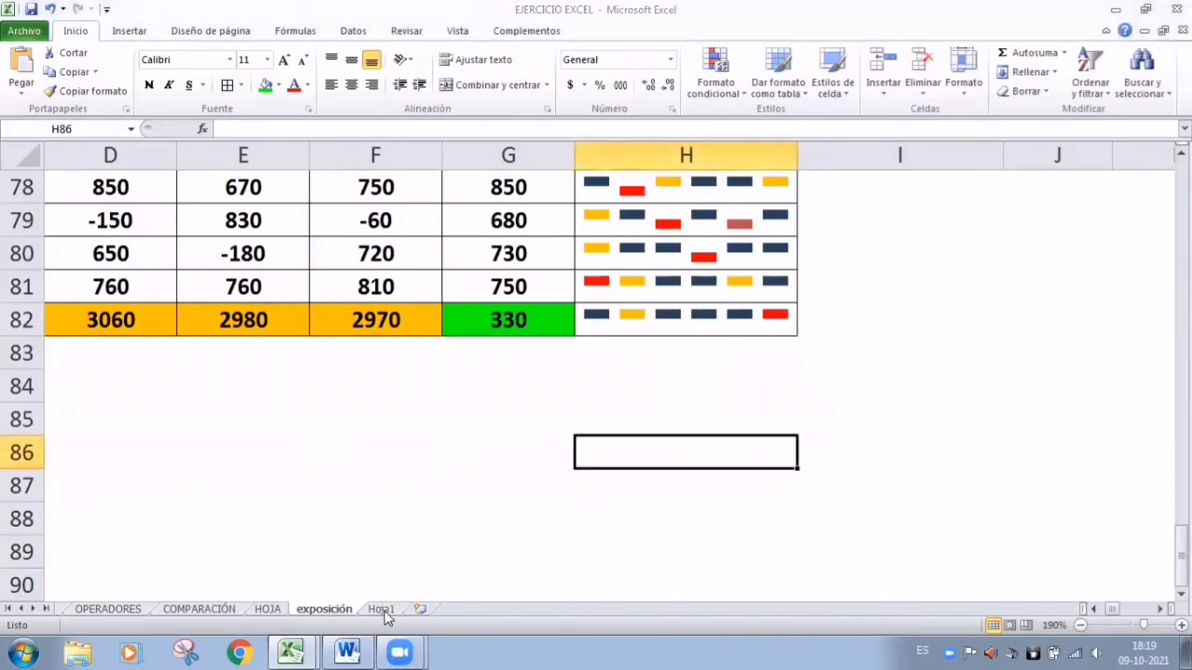
left_click(387, 609)
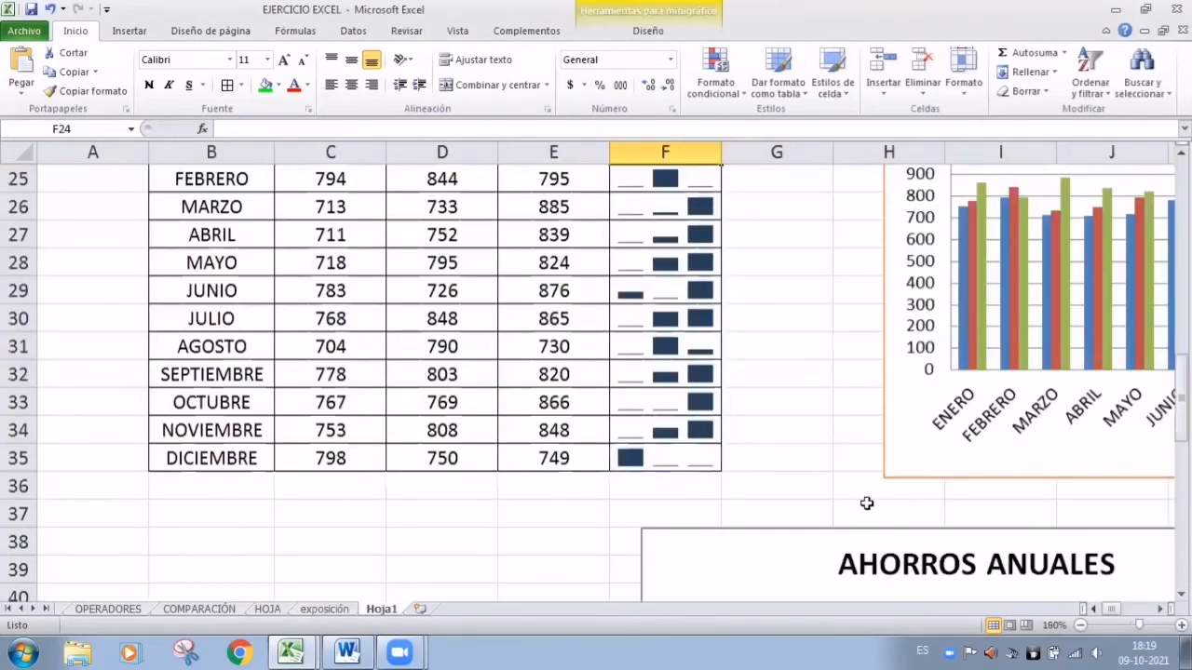
scroll(866, 503, "up", 2)
scroll(866, 502, "down", 5)
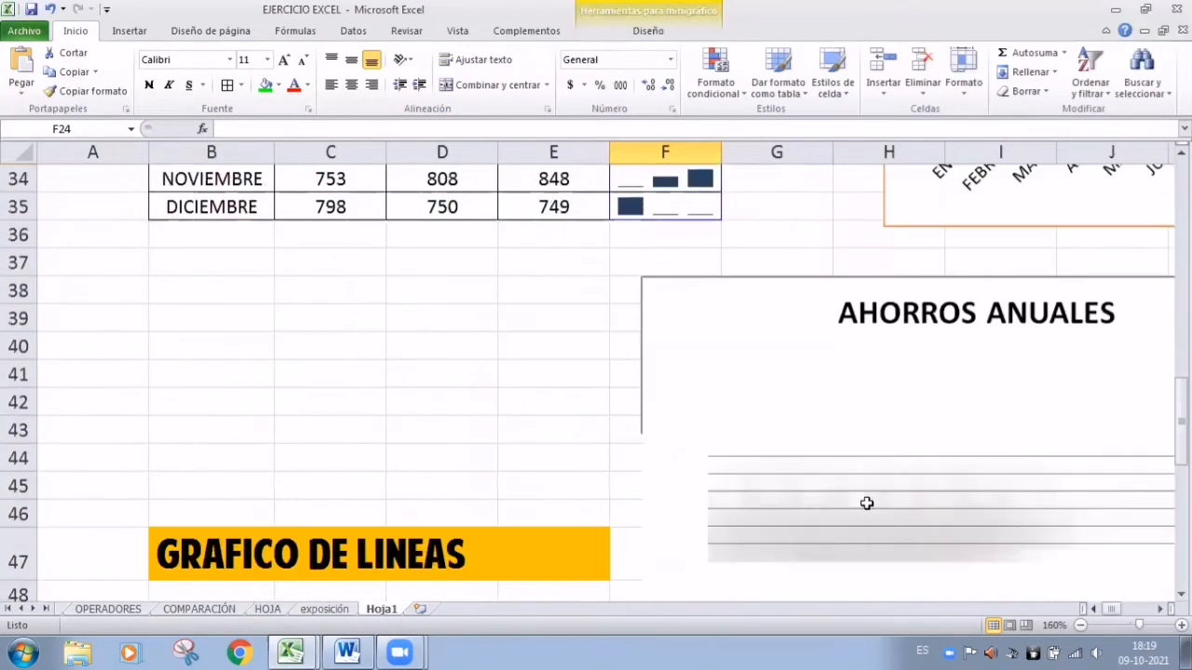
scroll(866, 503, "up", 1)
scroll(866, 503, "down", 4)
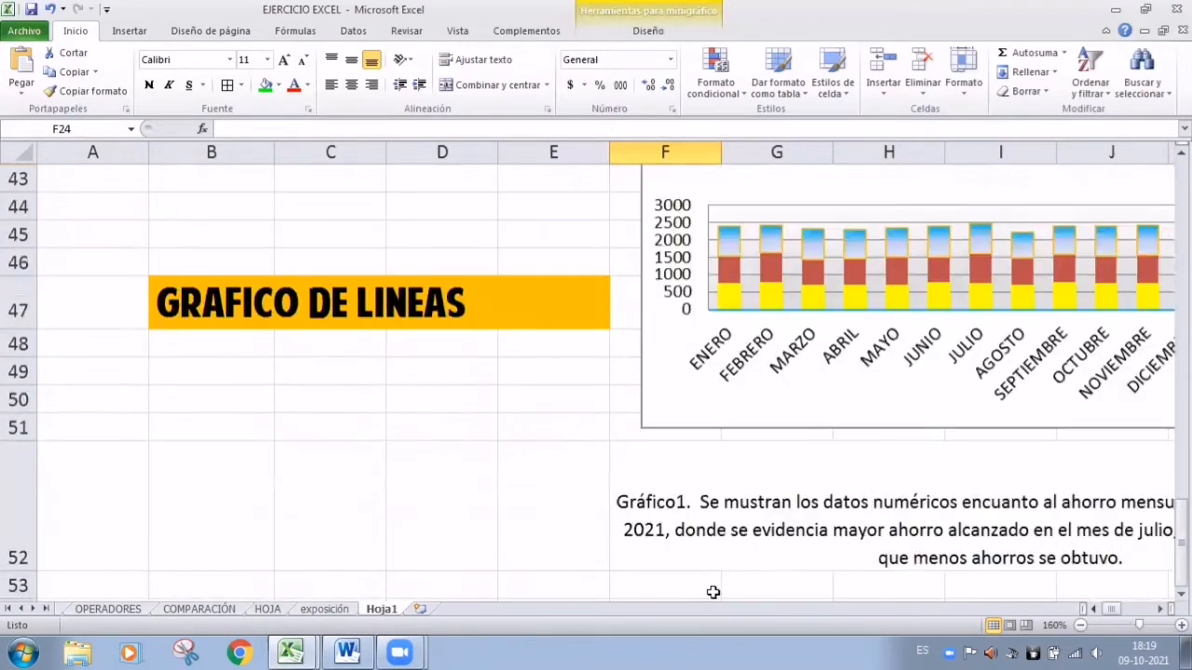
left_click_drag(1117, 612, 1127, 612)
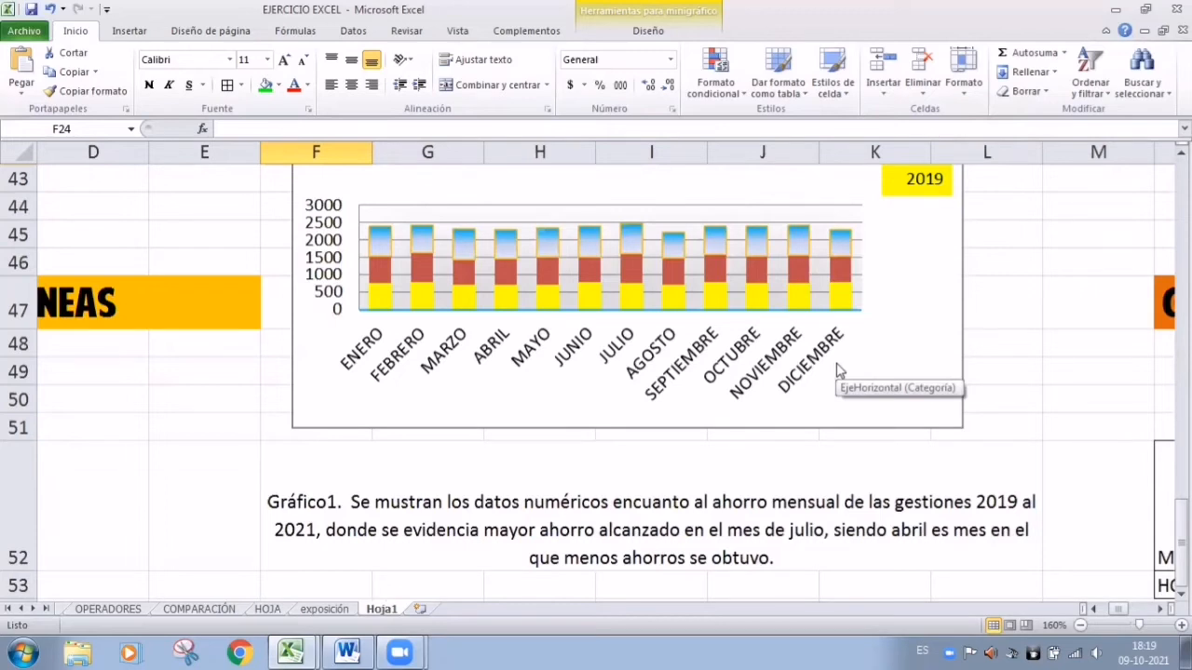
left_click(894, 556)
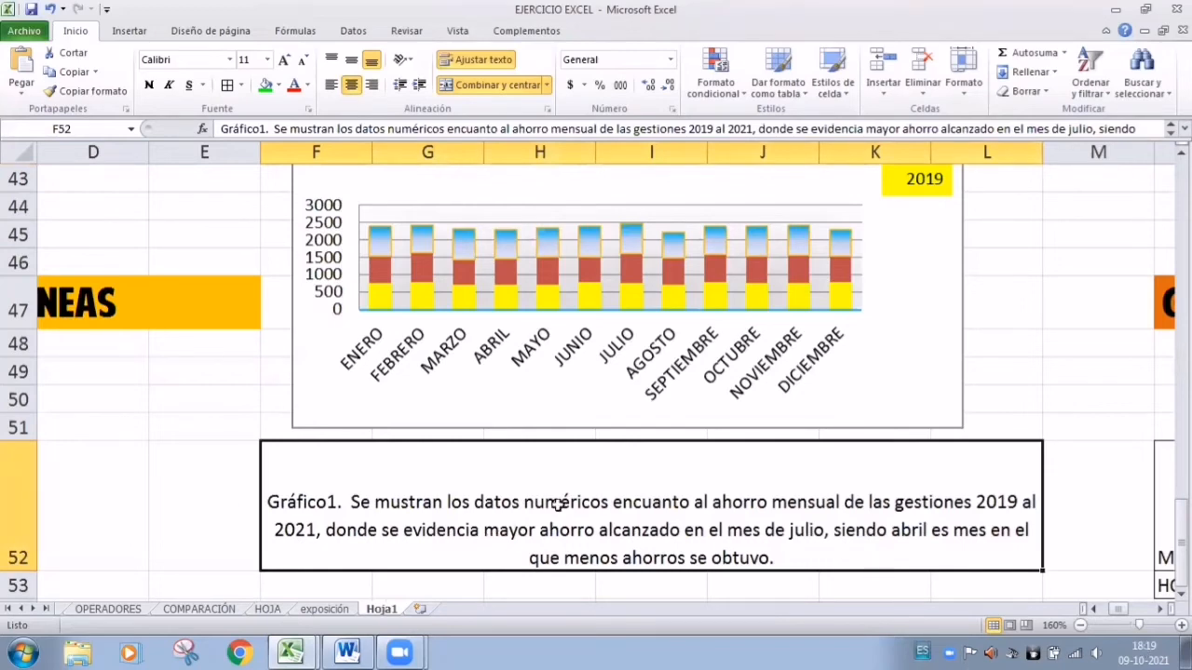
- Open a blank Word document and place its window beside the month, 2019 and 2020 columns of Hoja1's AHORRO ANUAL table
scroll(948, 375, "up", 4)
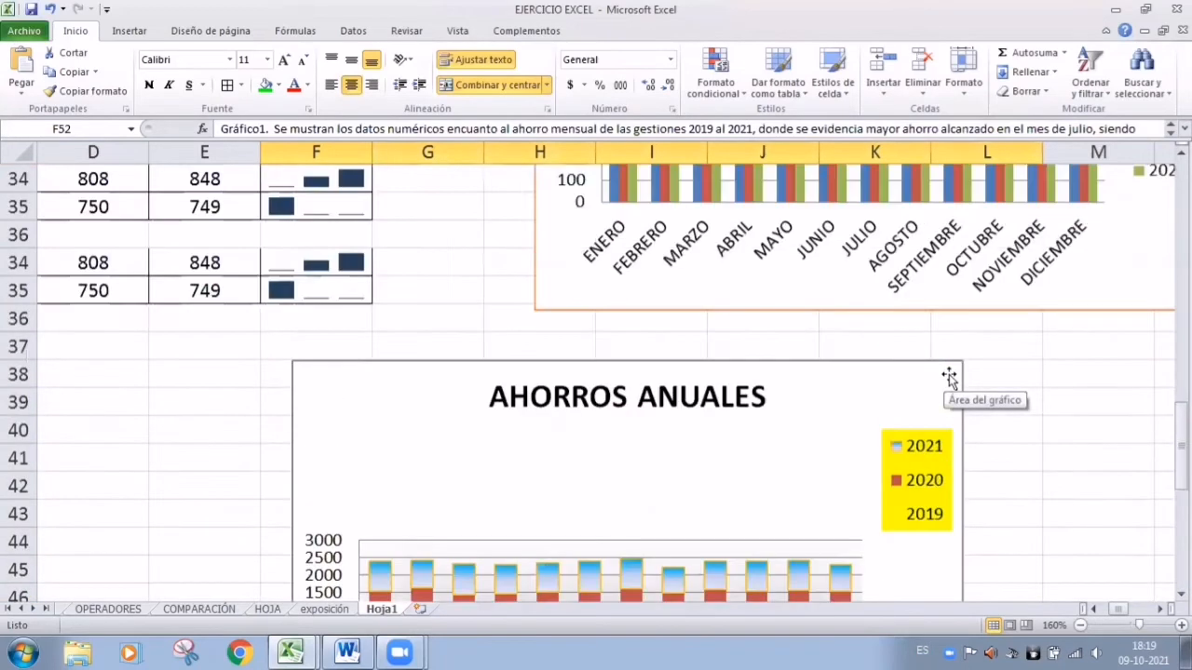
scroll(947, 376, "up", 4)
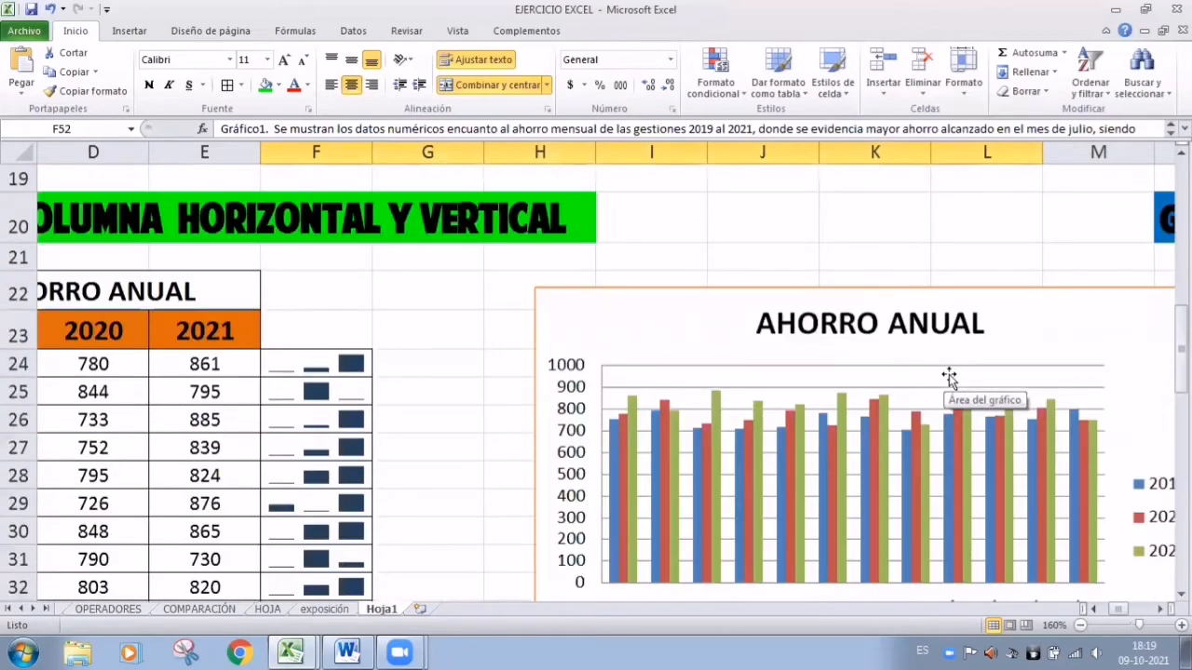
left_click_drag(1118, 609, 1110, 610)
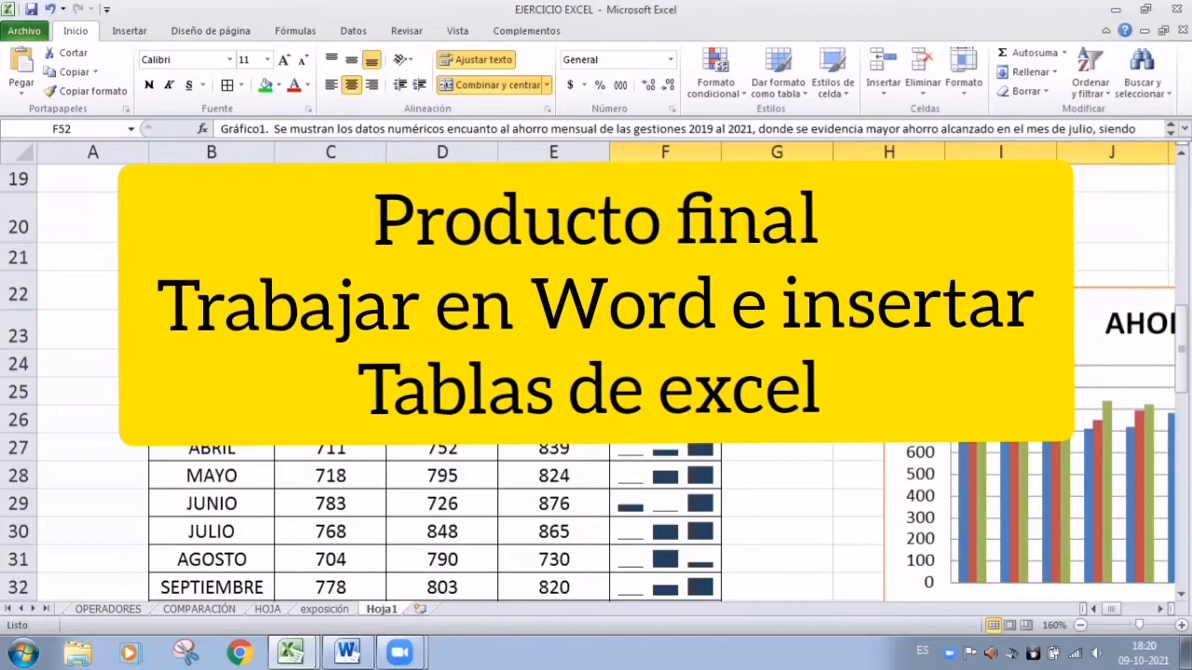
scroll(800, 321, "down", 1)
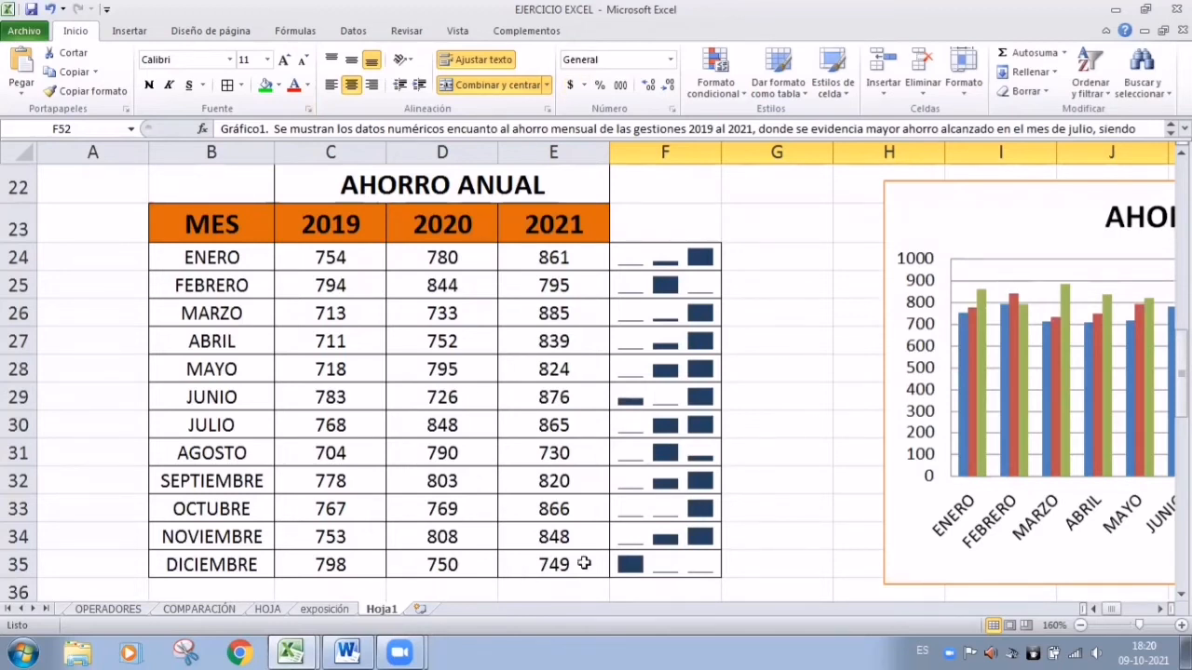
left_click(35, 650)
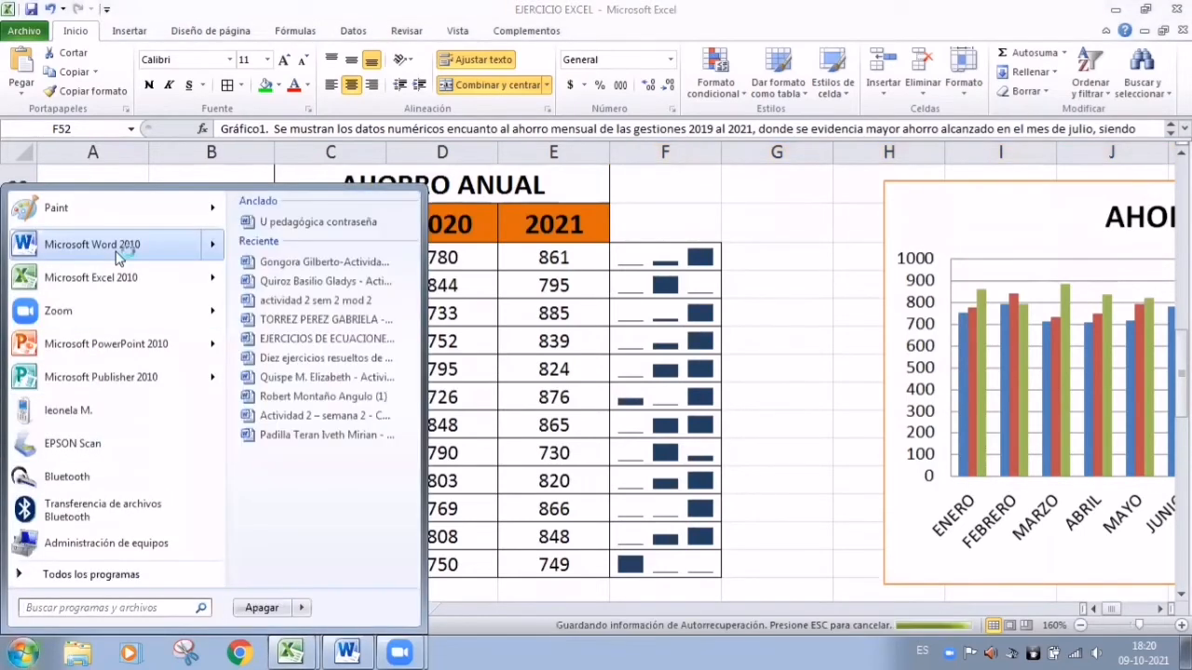
left_click(119, 258)
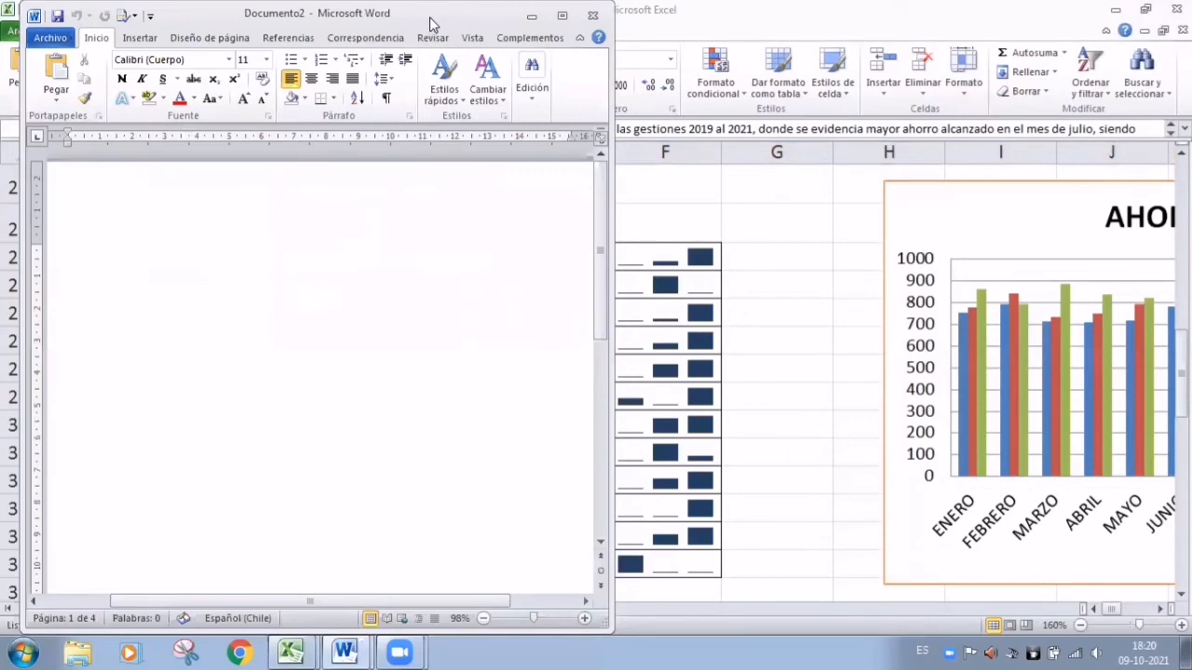
left_click_drag(430, 20, 937, 36)
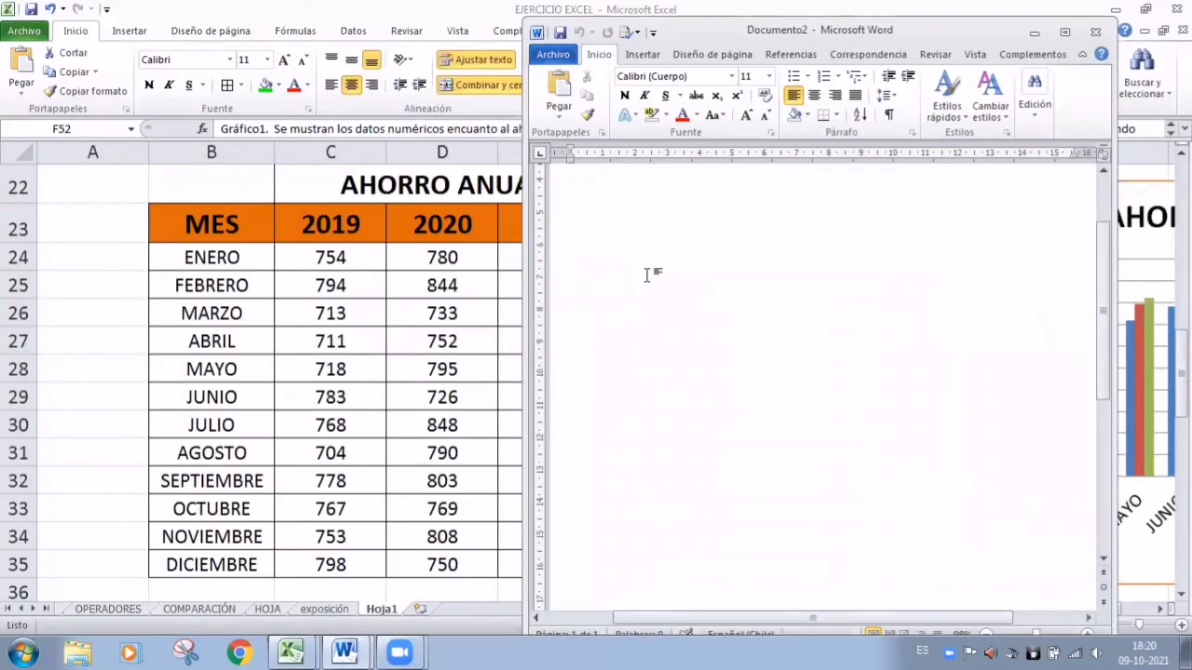
scroll(646, 275, "down", 5)
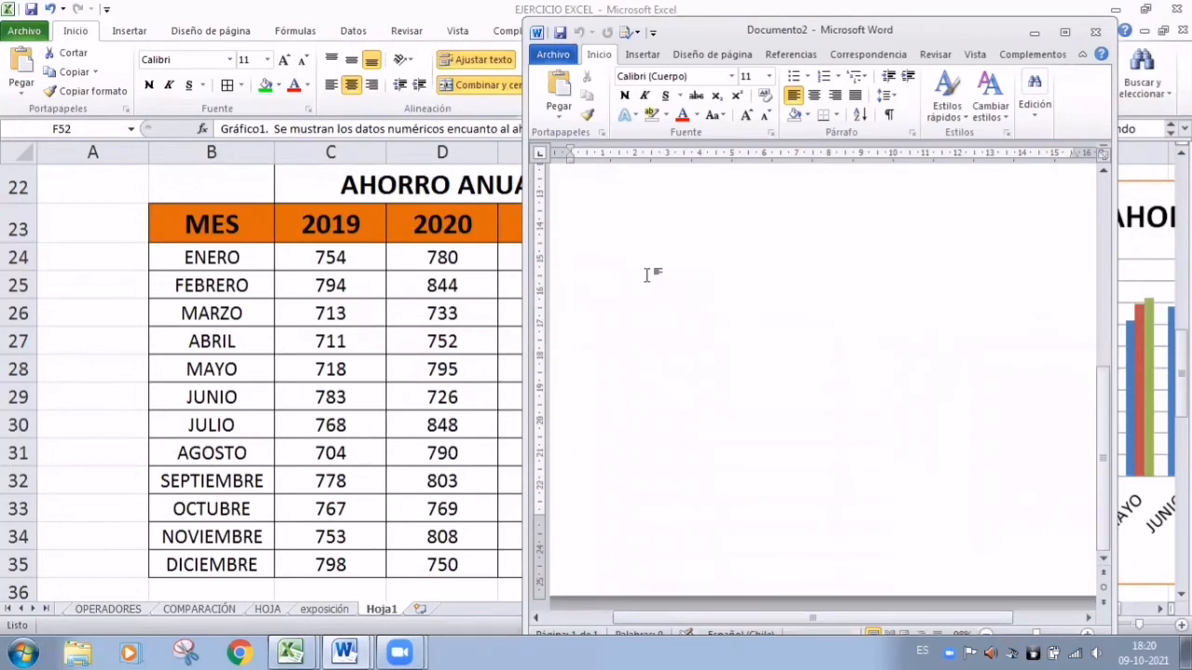
- Switch back to the EJERCICIO EXCEL workbook and hide the gridlines on the Hoja1 sheet
scroll(646, 275, "up", 5)
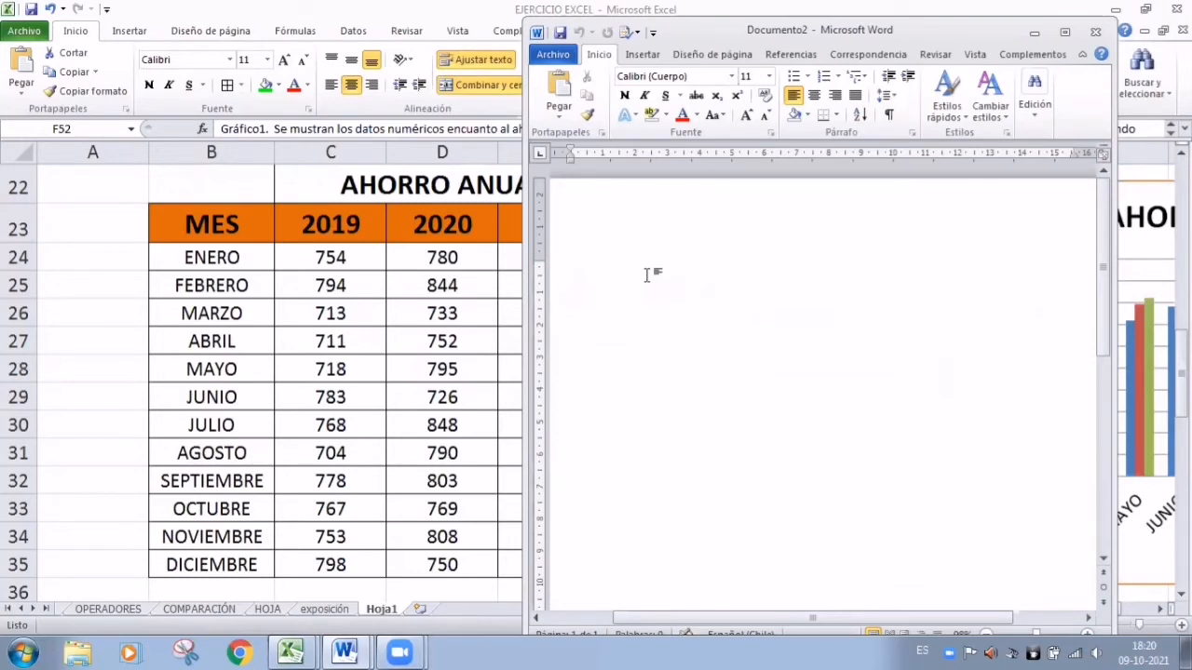
left_click(175, 286)
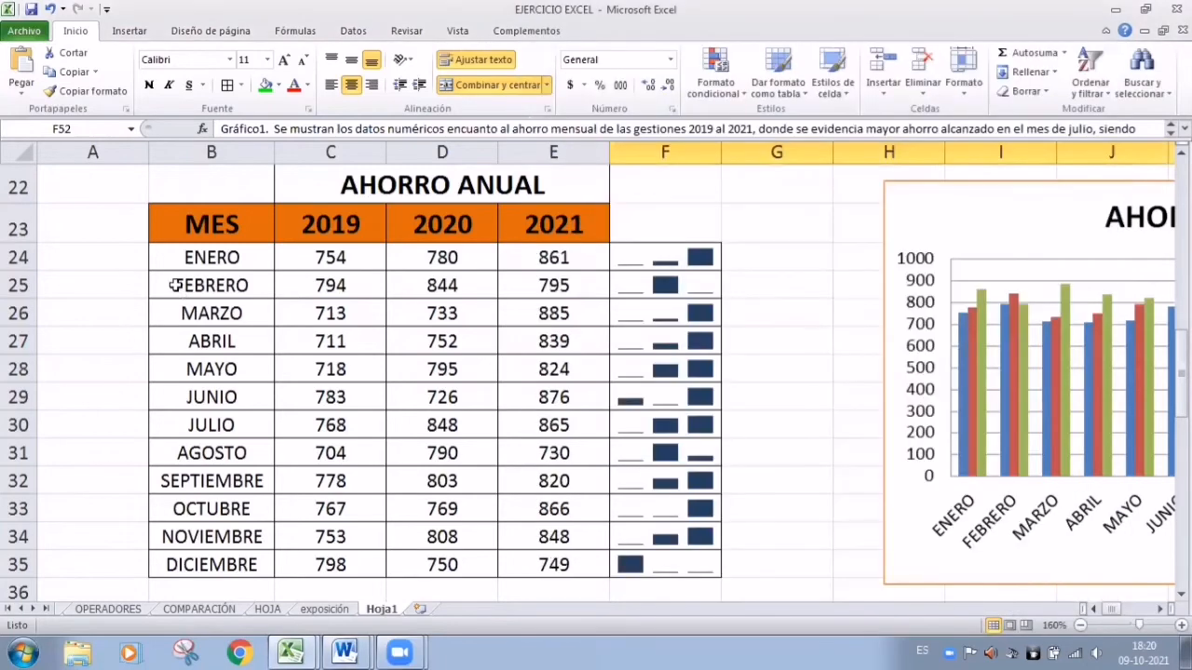
scroll(487, 300, "down", 1)
scroll(466, 305, "up", 1)
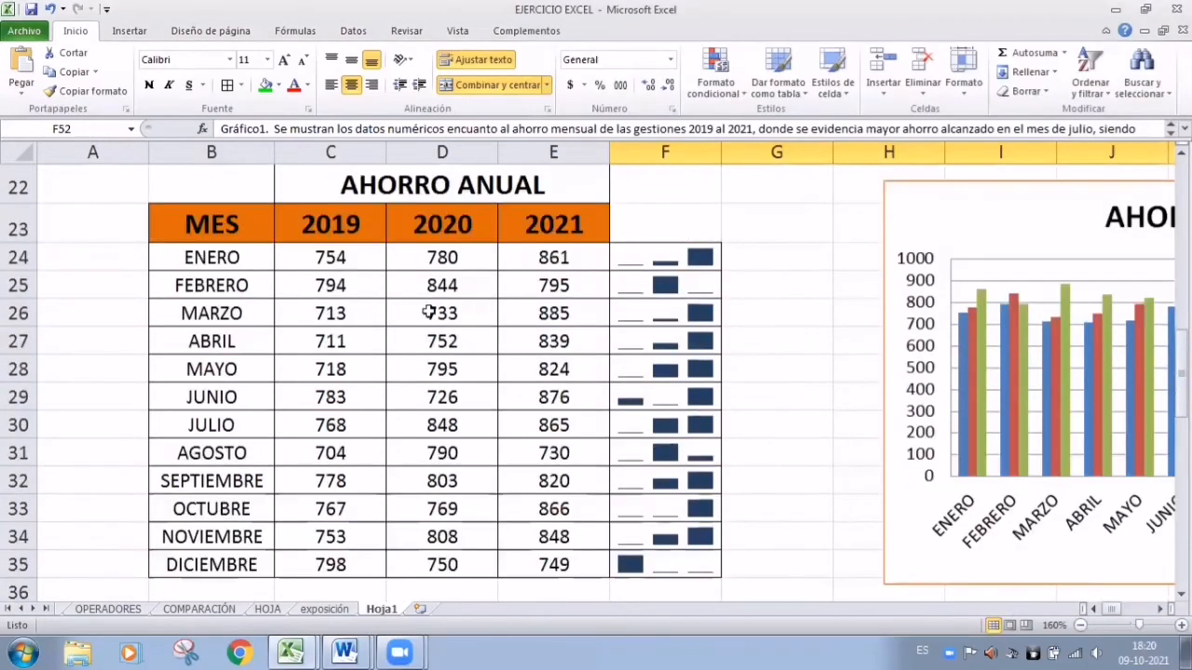
scroll(479, 244, "down", 1)
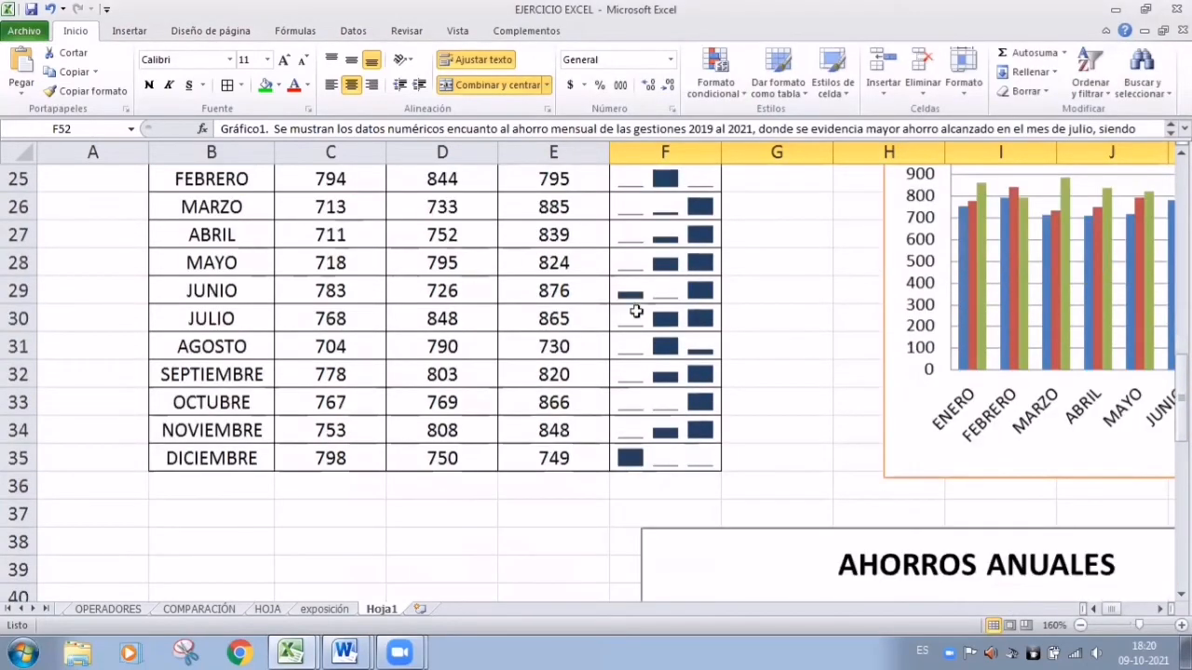
scroll(381, 341, "up", 2)
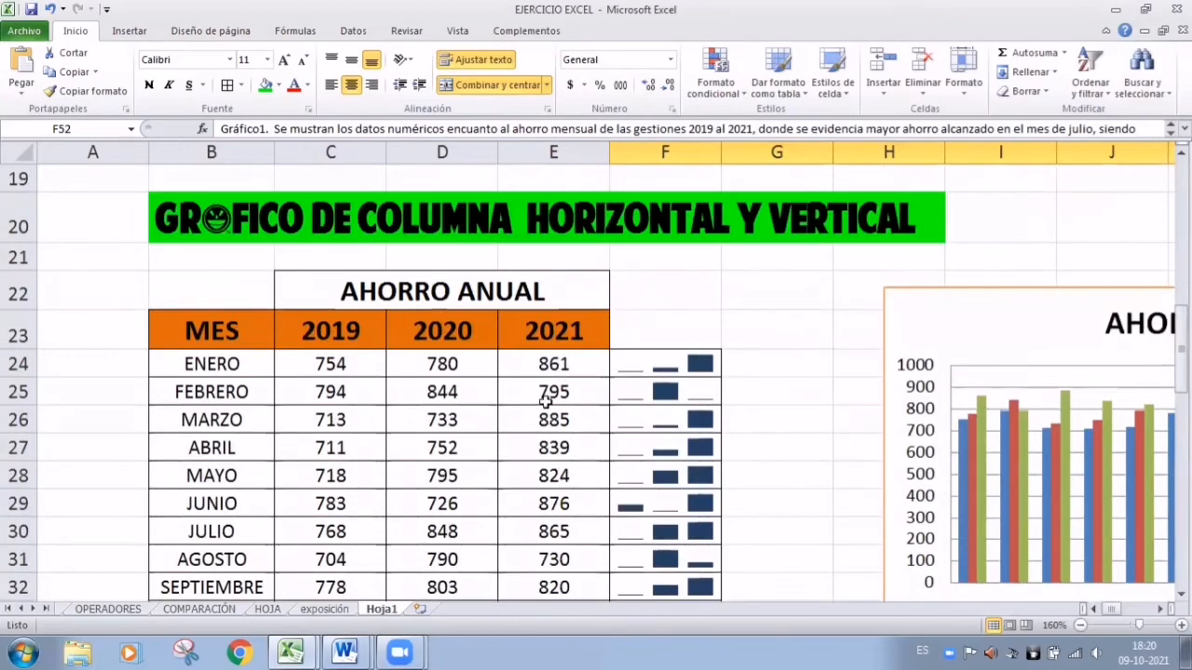
scroll(547, 400, "down", 1)
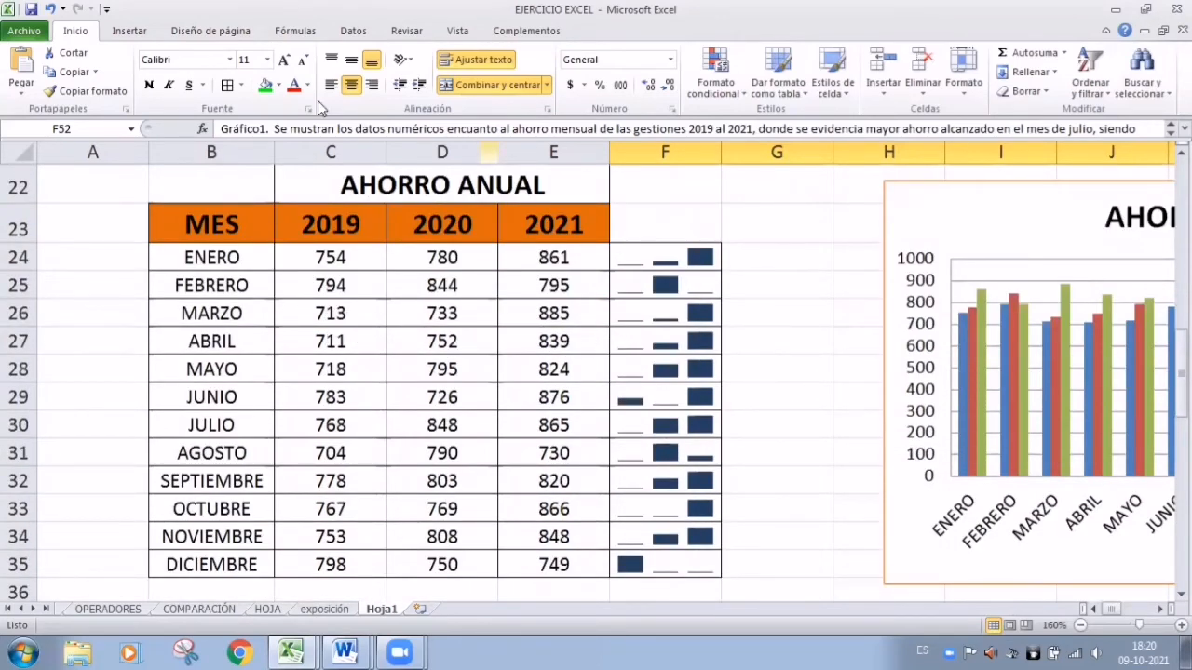
left_click(457, 33)
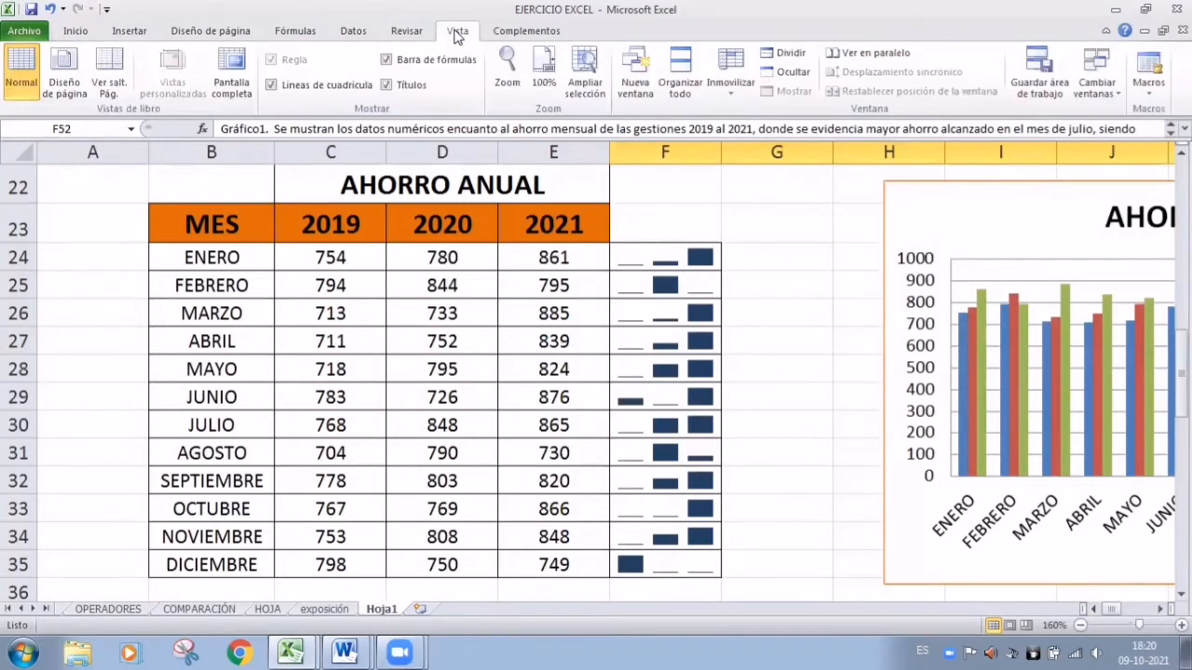
left_click(271, 86)
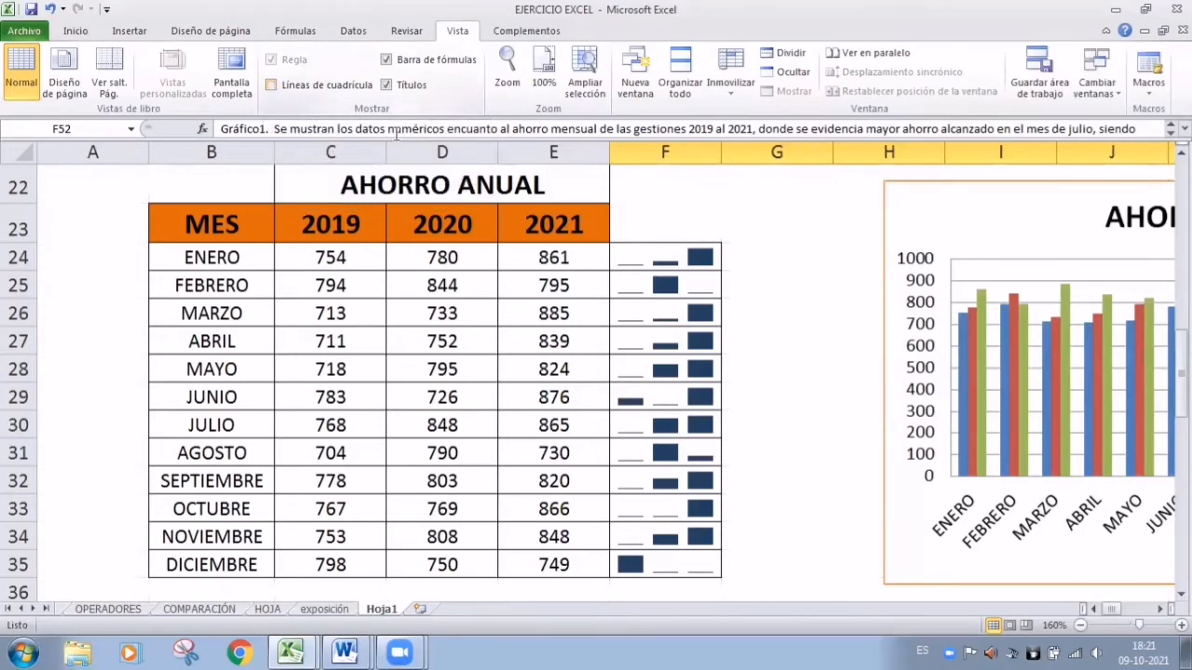
- Copy the AHORRO ANUAL table range B23:E35, from the MES header row through DICIEMBRE
scroll(874, 543, "up", 2)
scroll(572, 504, "down", 2)
scroll(681, 291, "down", 5)
scroll(665, 346, "up", 5)
scroll(665, 346, "down", 1)
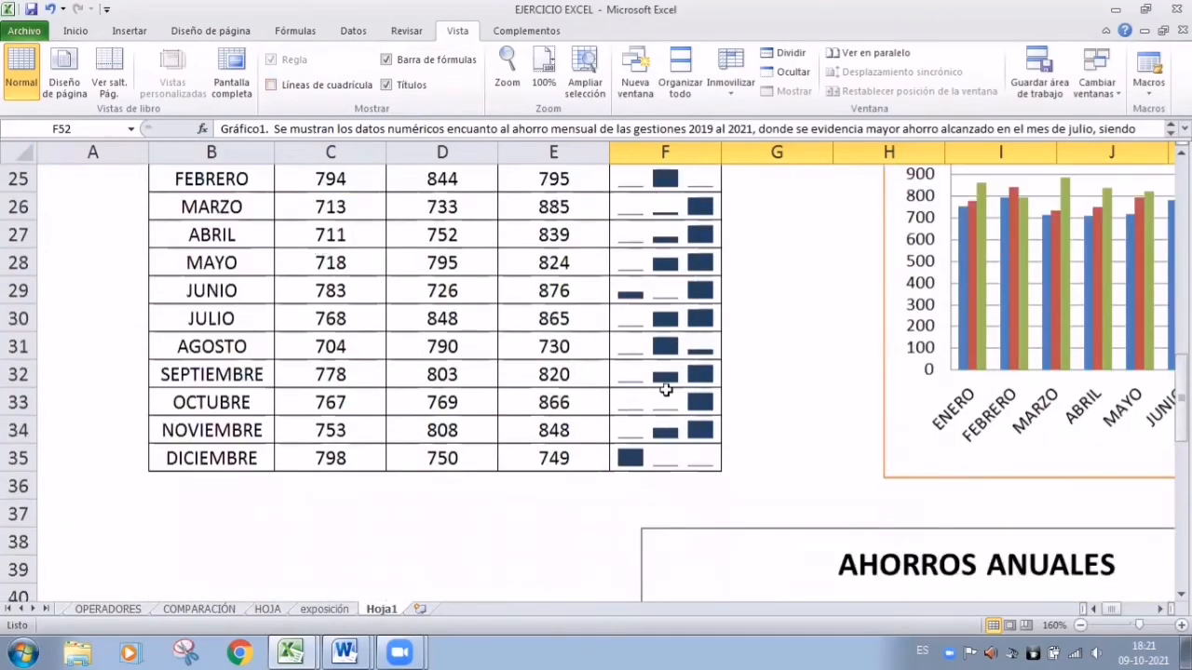
scroll(739, 368, "down", 2)
scroll(798, 345, "up", 3)
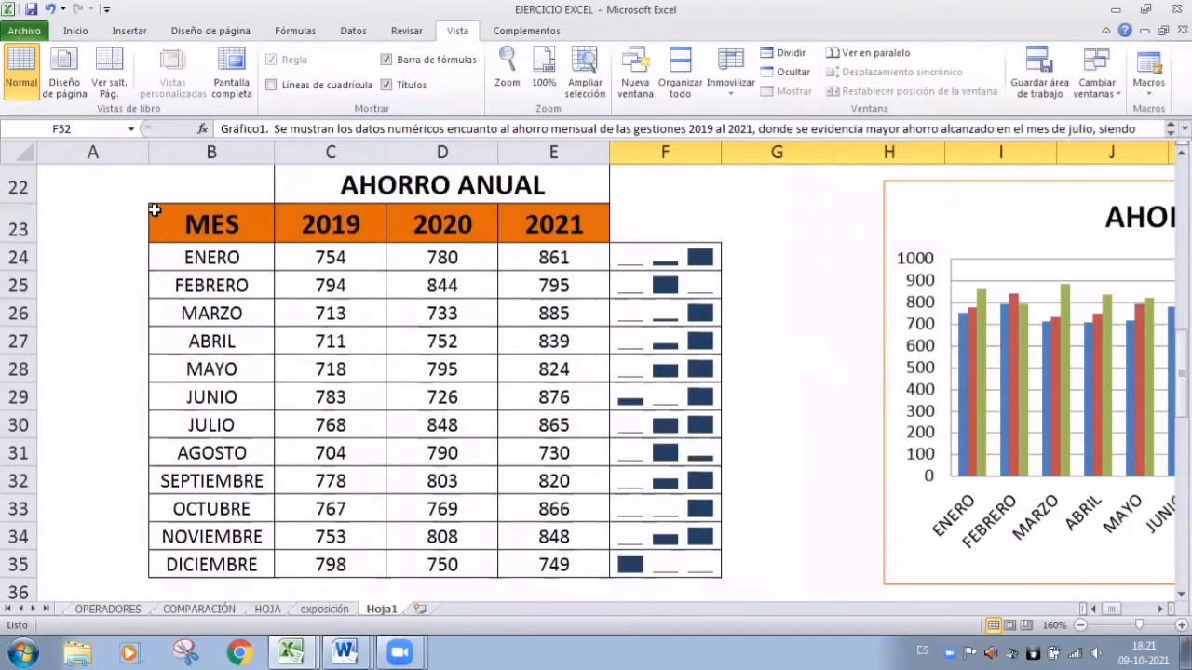
left_click(205, 220)
left_click_drag(205, 221, 540, 560)
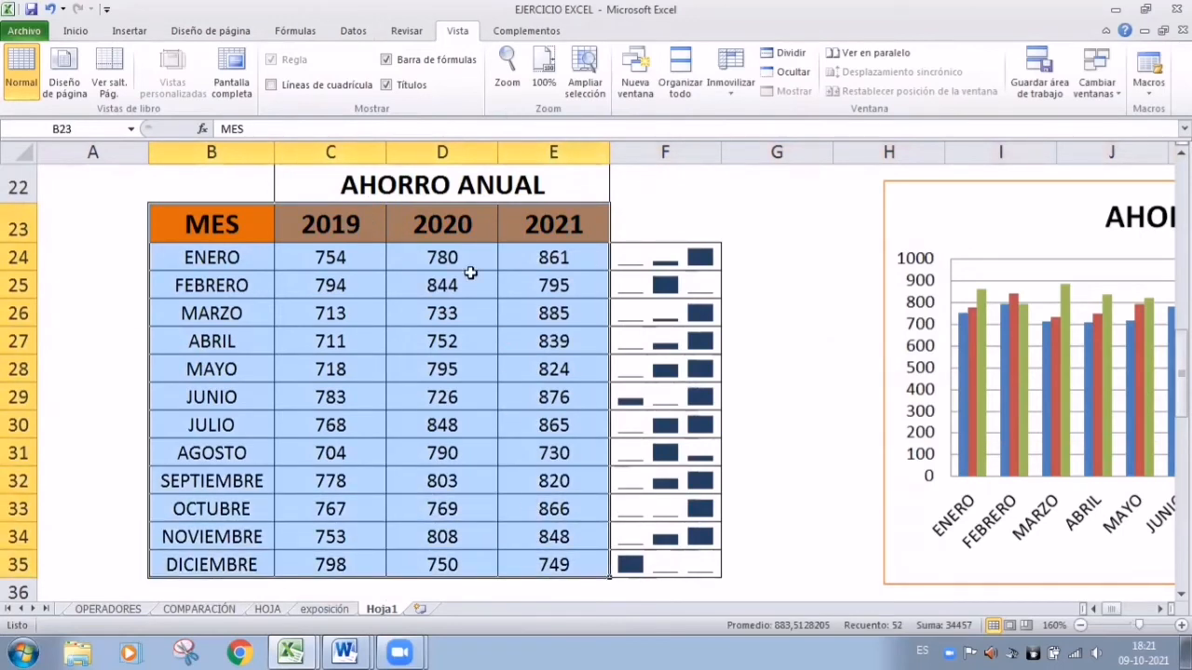
key("ctrl+c")
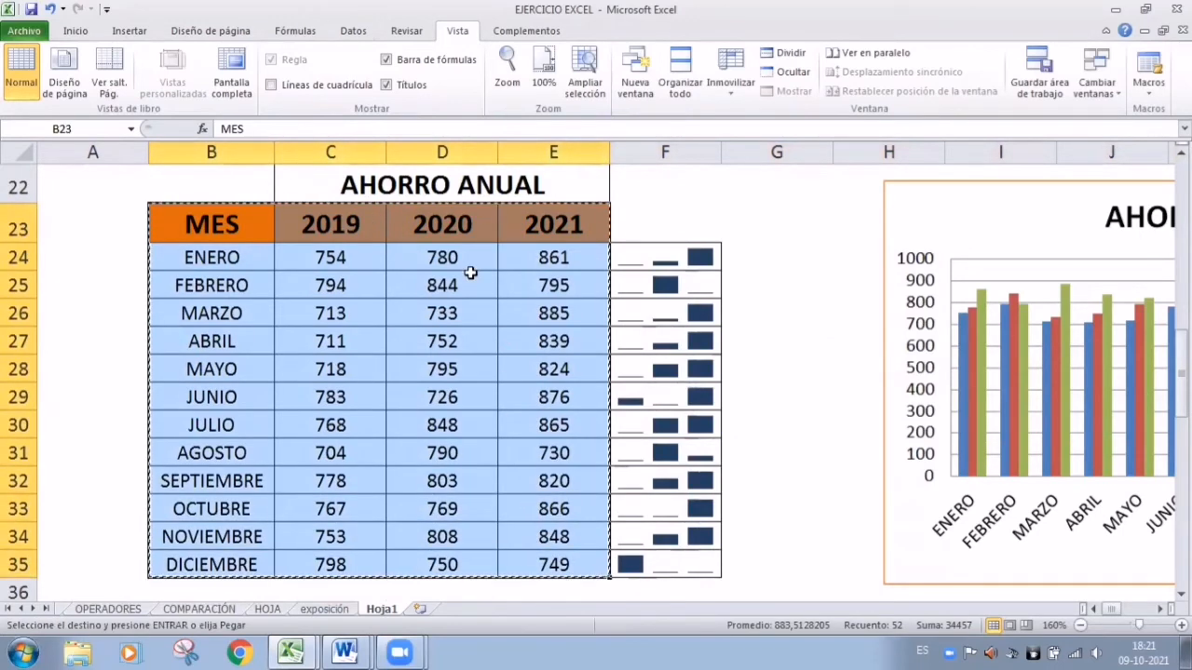
- Switch to Word's Documento2, maximize it and paste the copied table as a linked Hoja de cálculo de Microsoft Excel Objeto using Paste Special
mouse_move(365, 649)
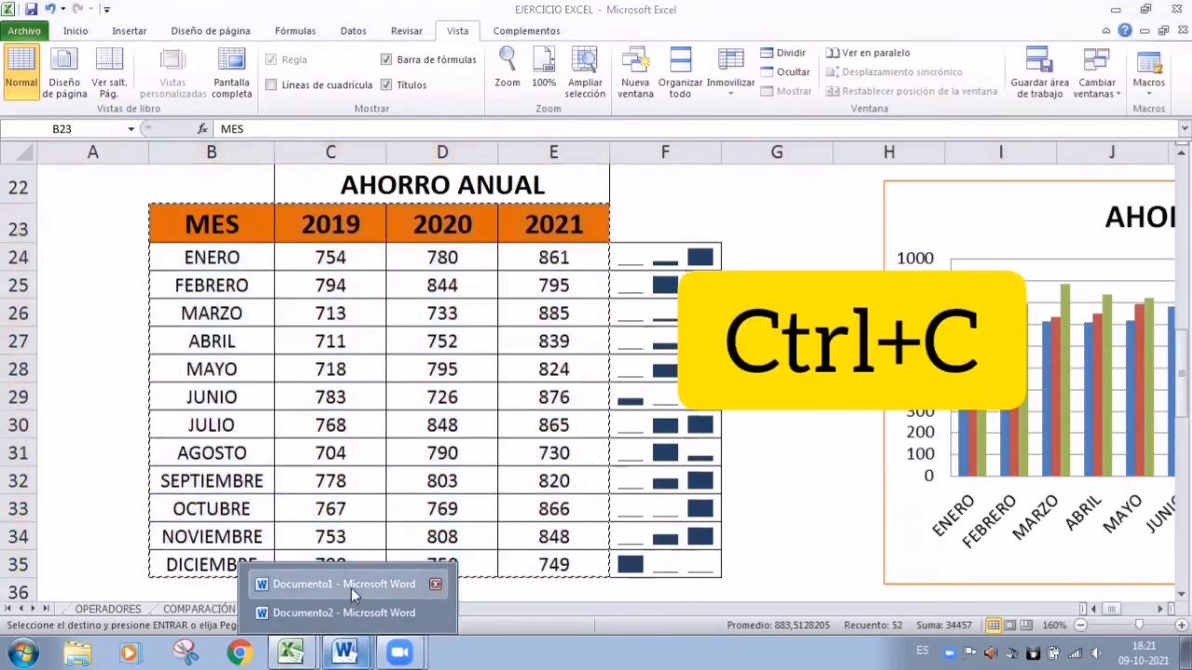
left_click(343, 613)
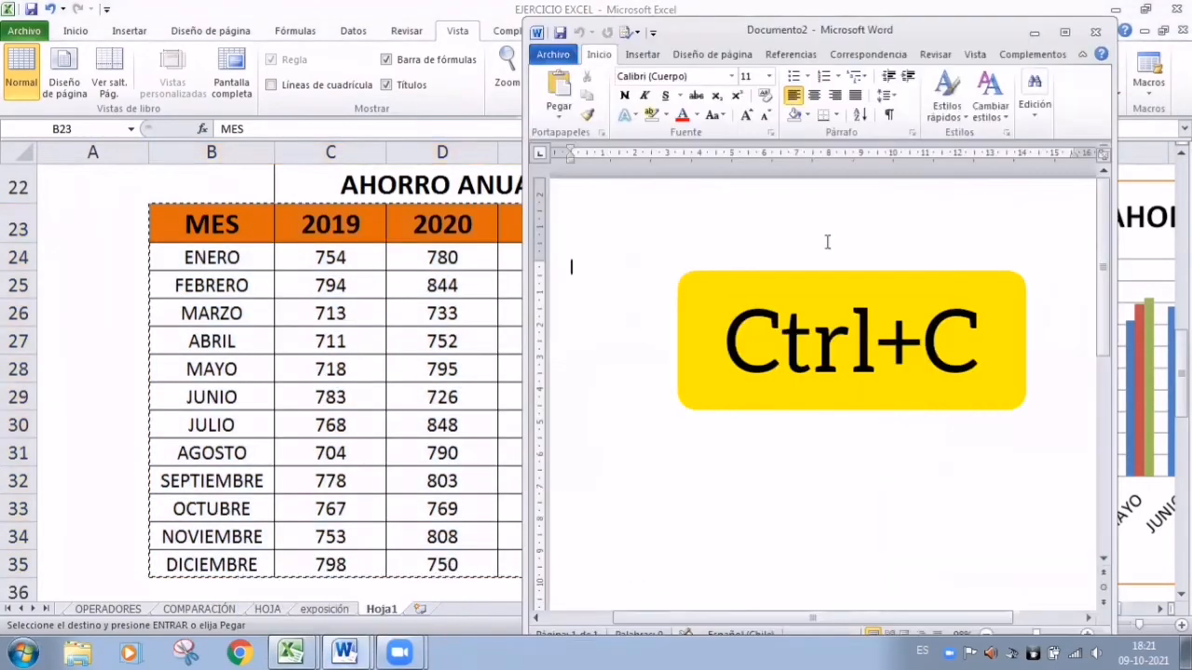
left_click(1065, 33)
left_click(22, 91)
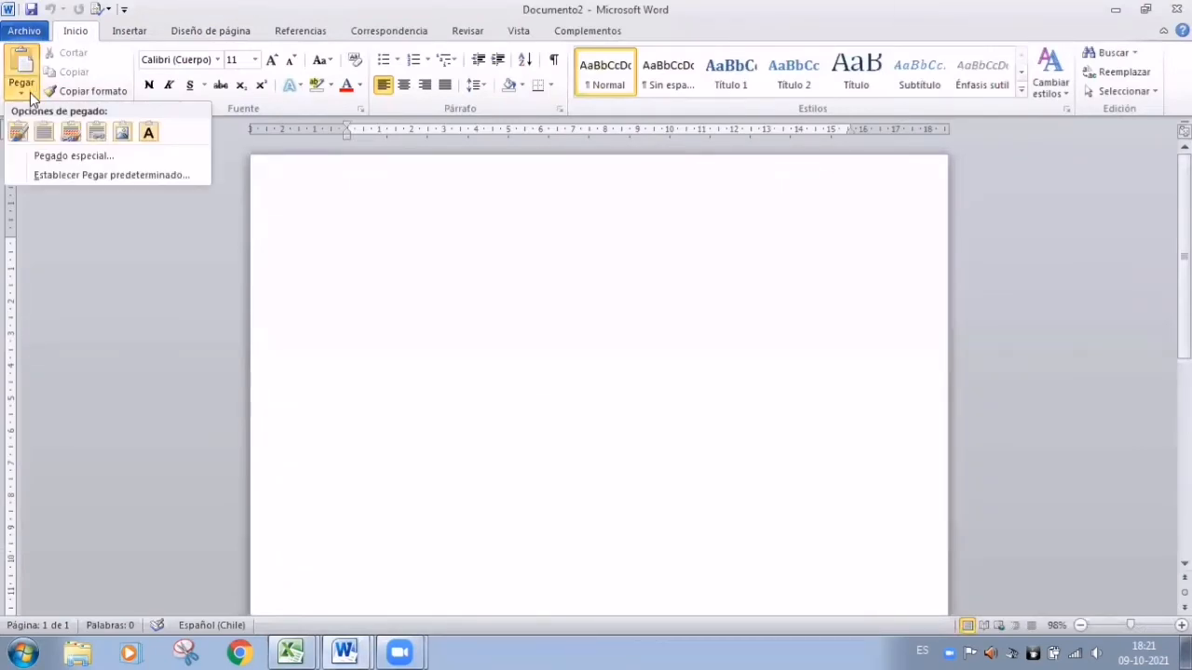
left_click(63, 156)
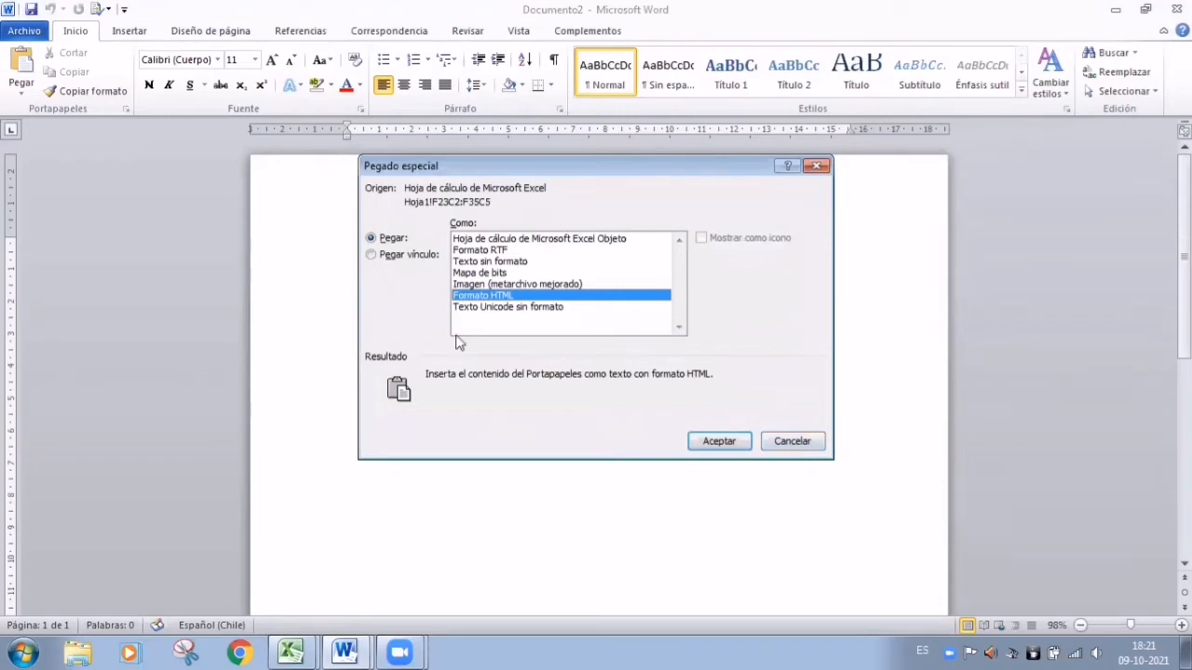
left_click(371, 255)
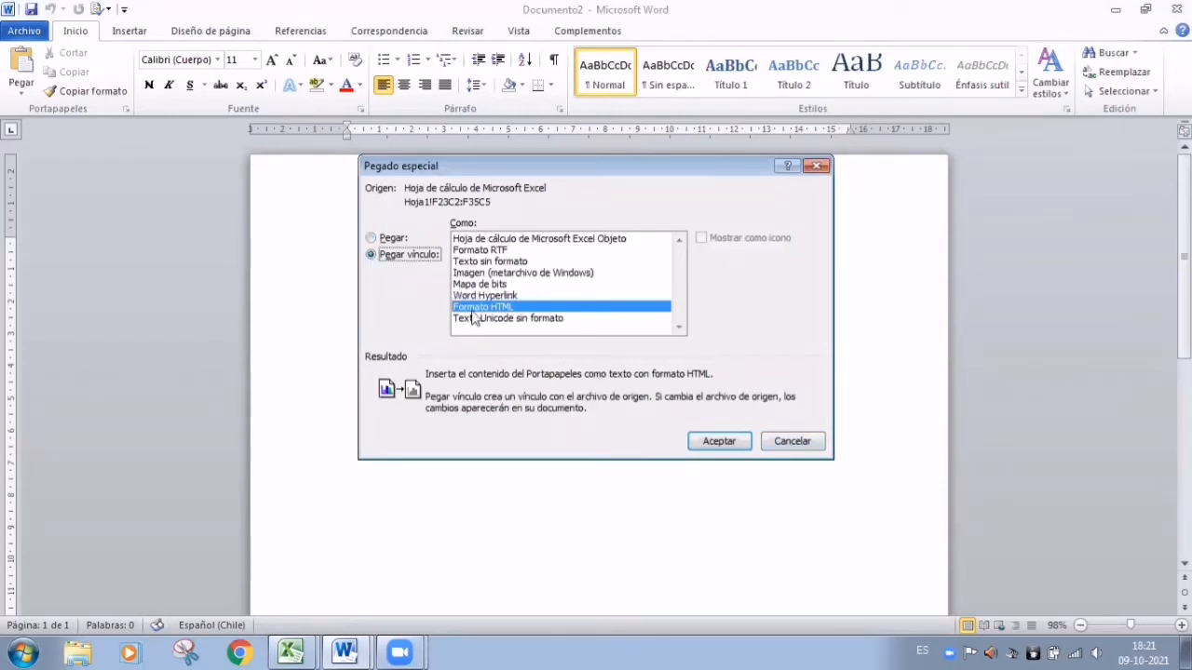
left_click(532, 240)
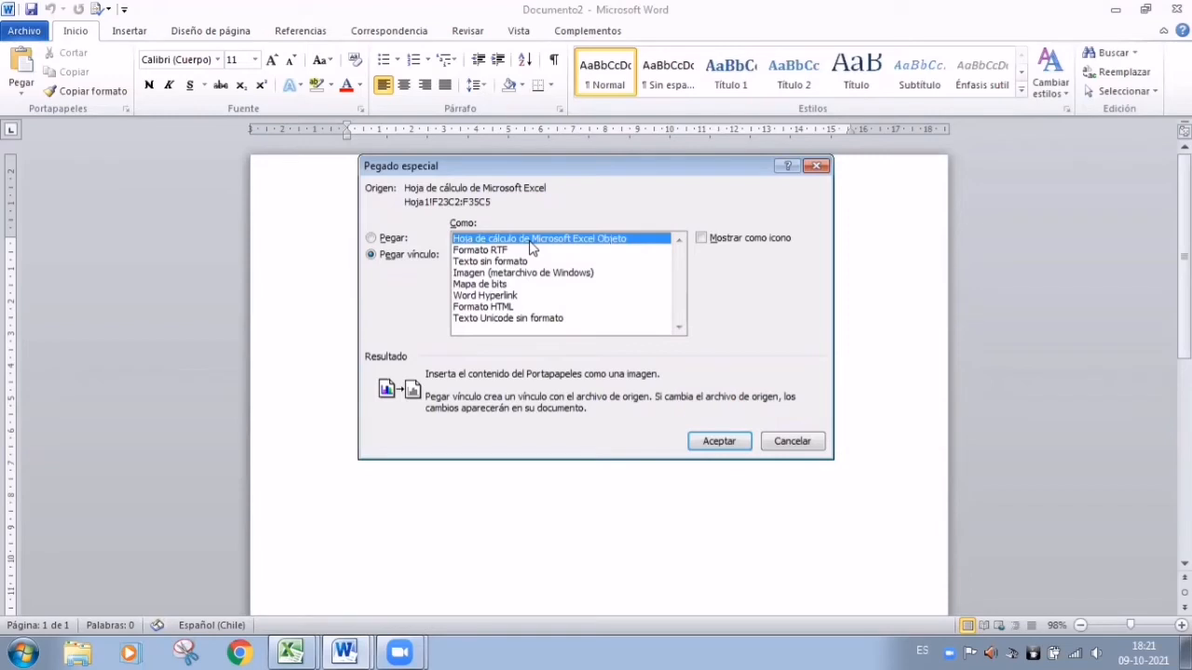
left_click(708, 437)
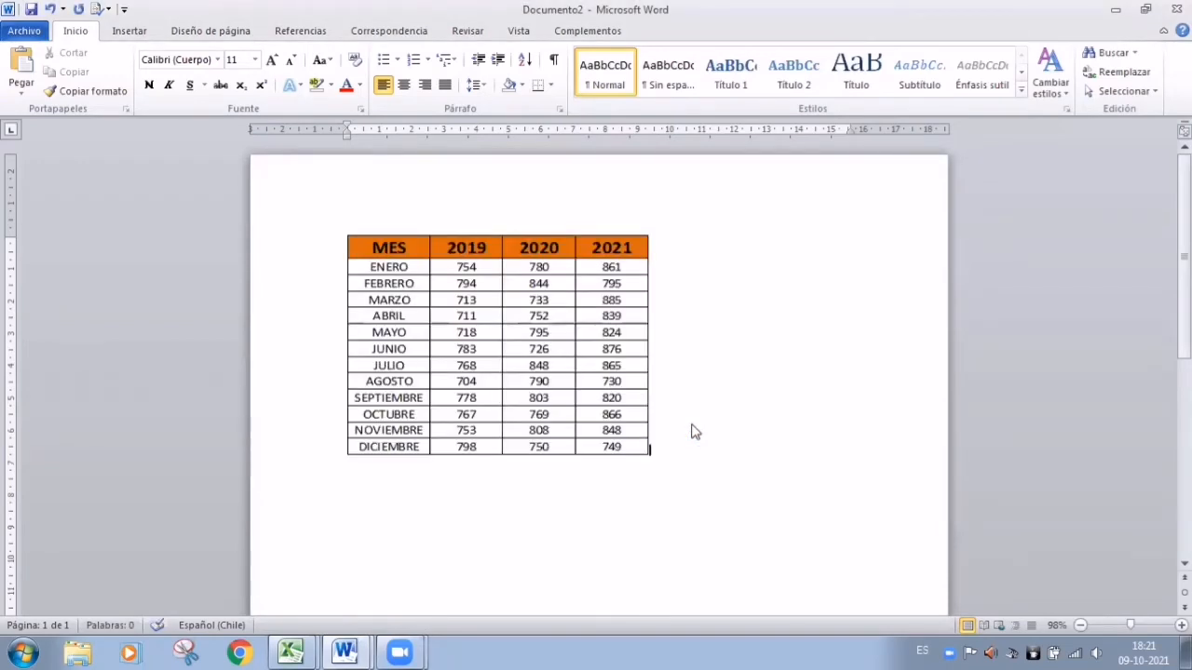
- Restore the Documento2 window to a smaller size and place it beside the Excel table
left_click(507, 247)
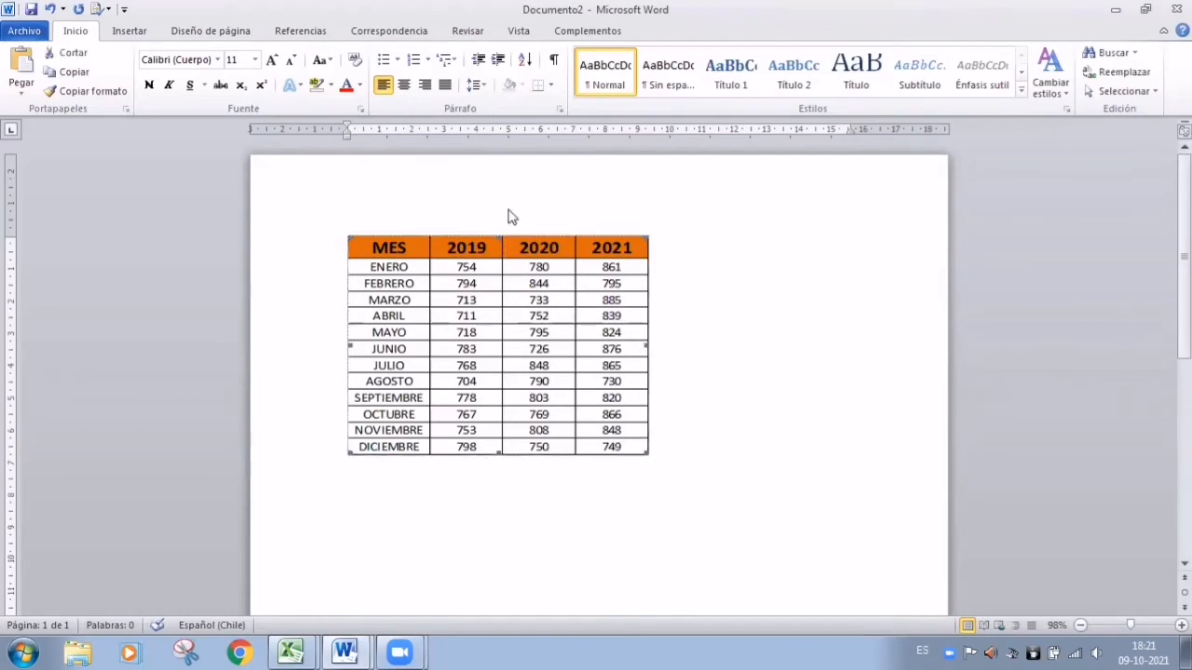
left_click(1144, 11)
left_click_drag(859, 35, 934, 53)
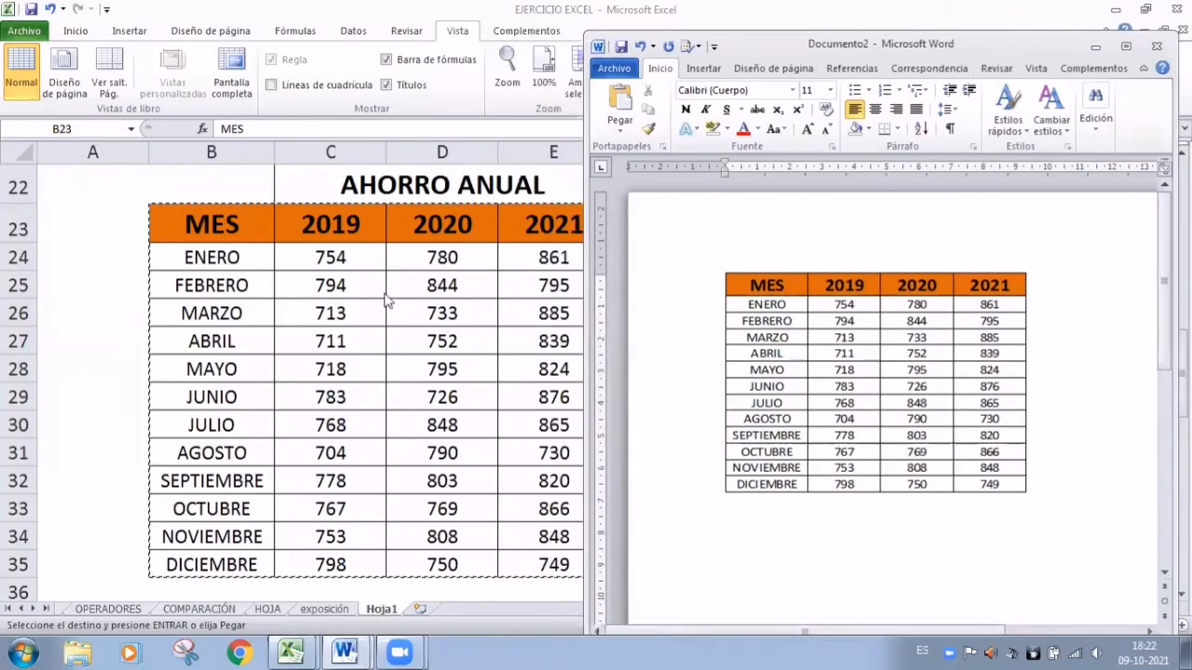
- Fill the month cells B24:B34 green in Excel and check the linked table in Documento2
left_click(190, 399)
left_click(436, 346)
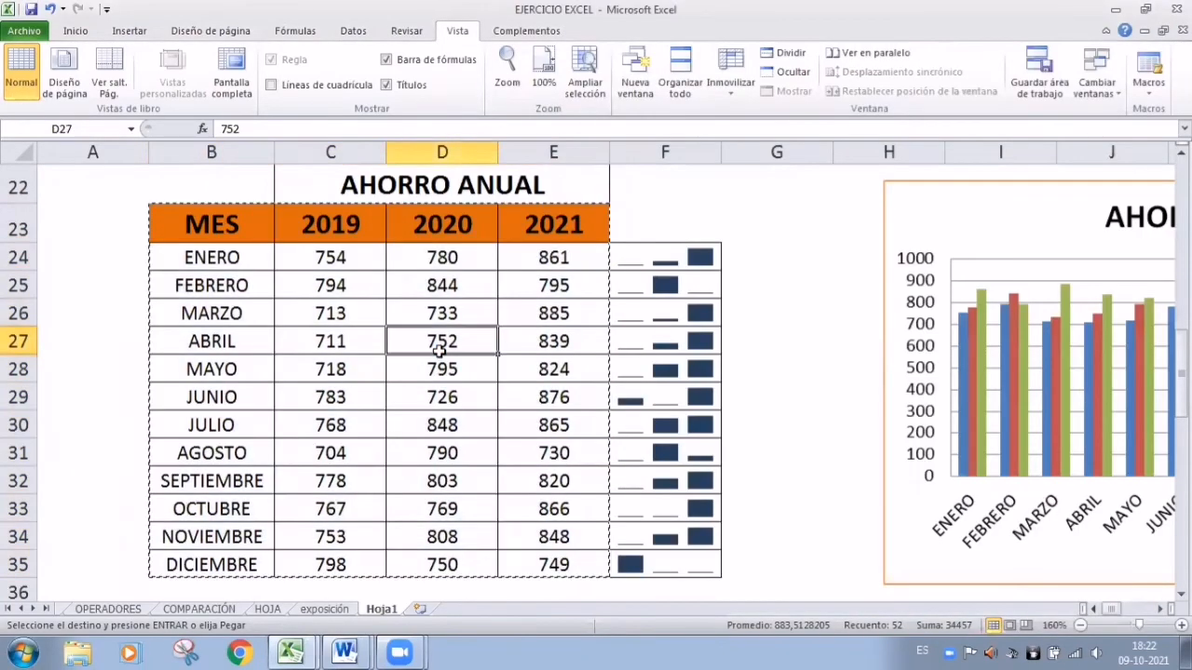
left_click(165, 260)
left_click_drag(164, 261, 214, 536)
left_click(77, 31)
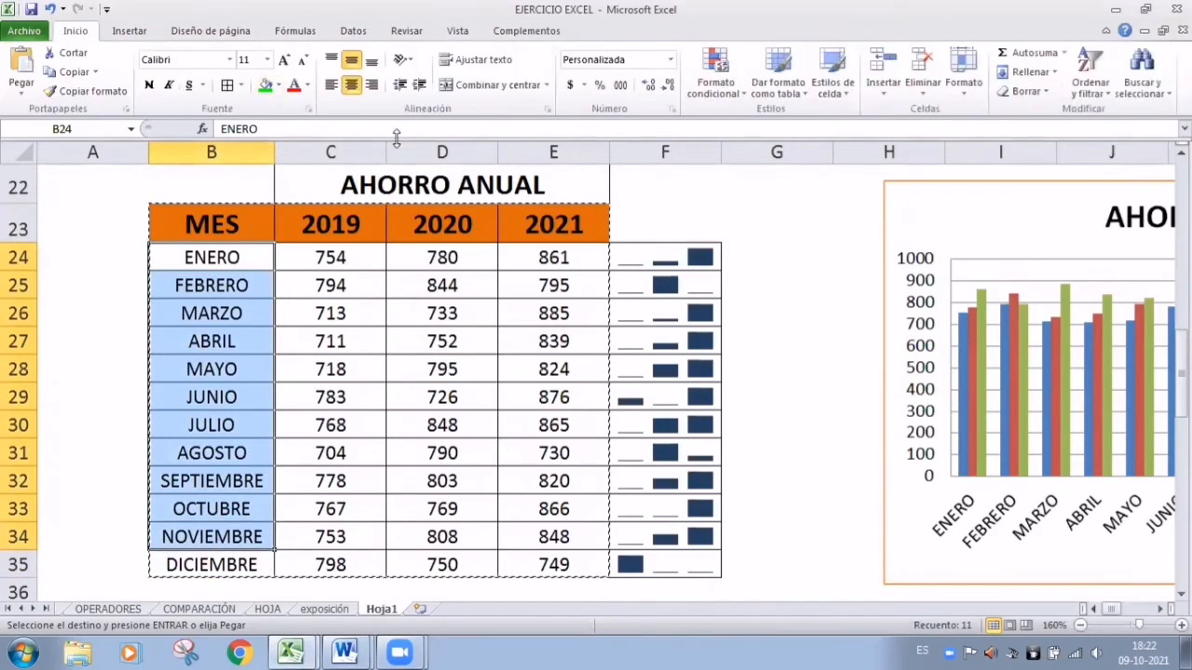
left_click(266, 84)
left_click(837, 366)
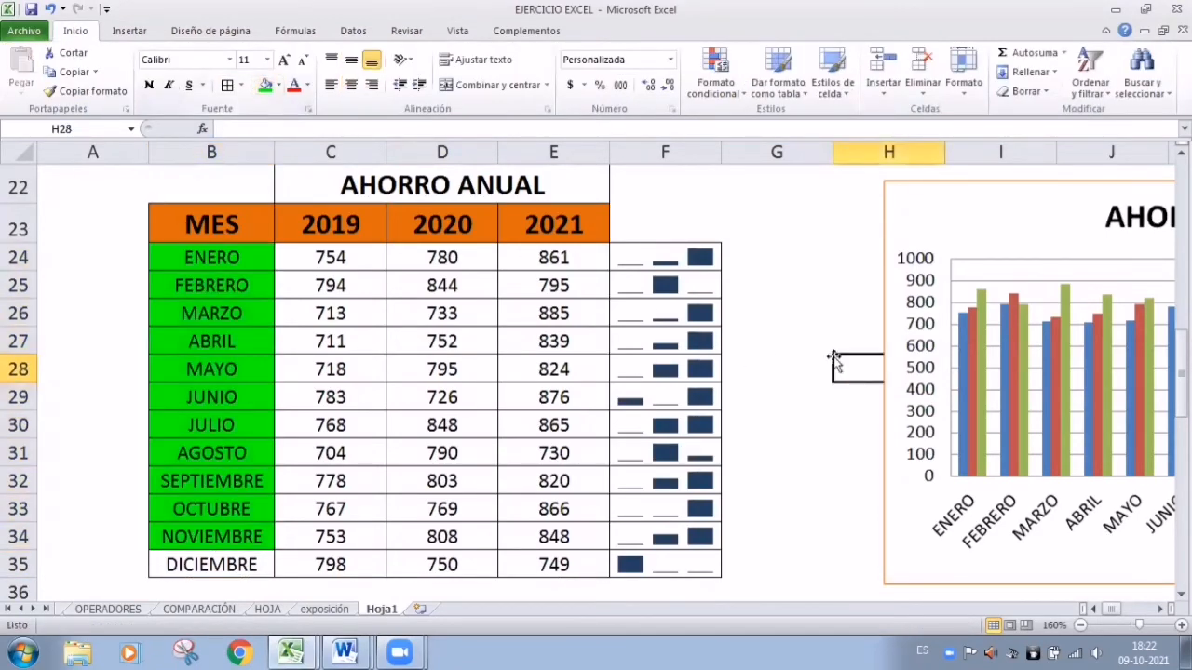
mouse_move(349, 650)
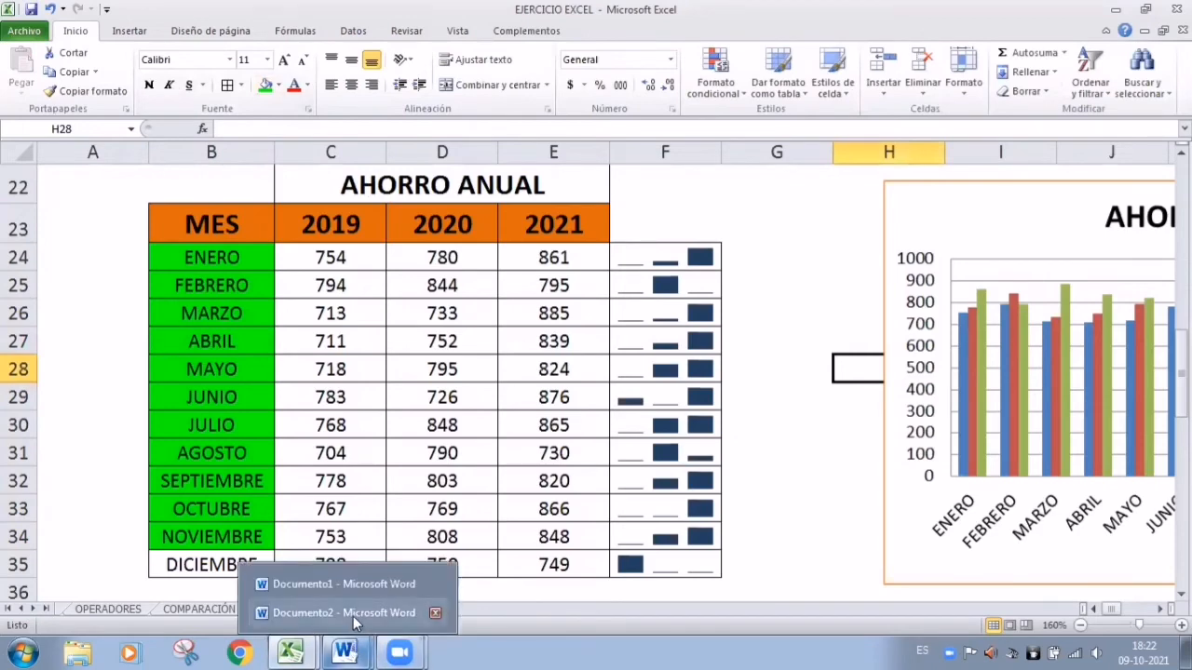
left_click(373, 617)
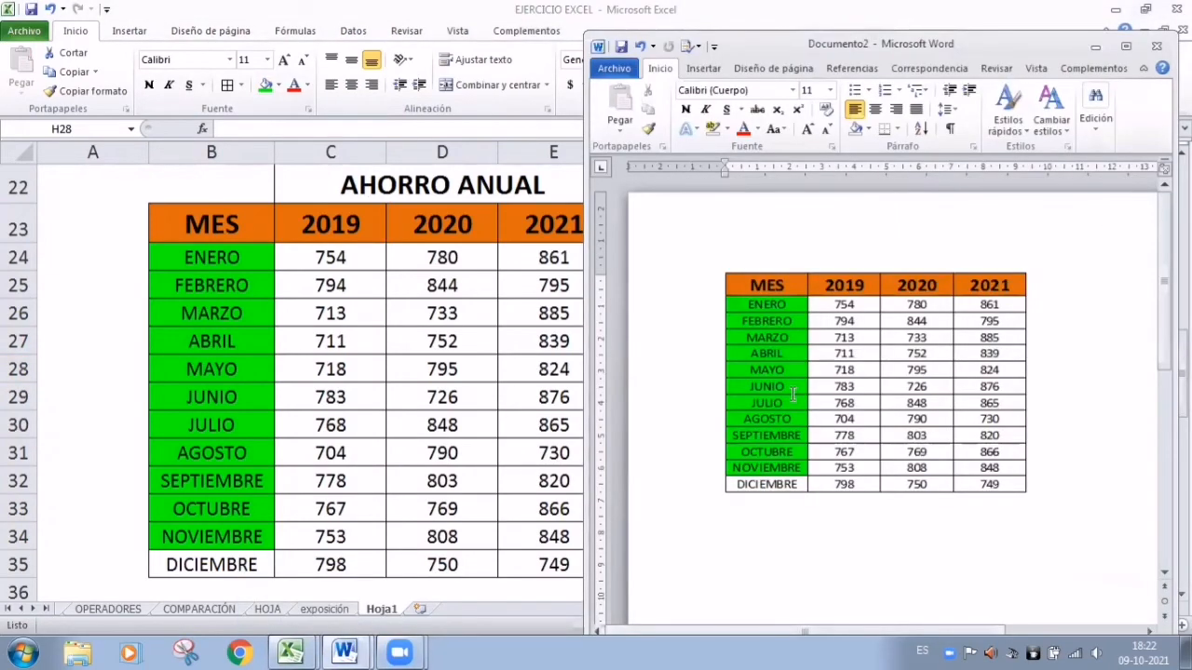
- Fill the 2019 values in C24:C34 with standard orange in Excel and view the linked table in Documento2
left_click(271, 400)
left_click_drag(327, 258, 335, 532)
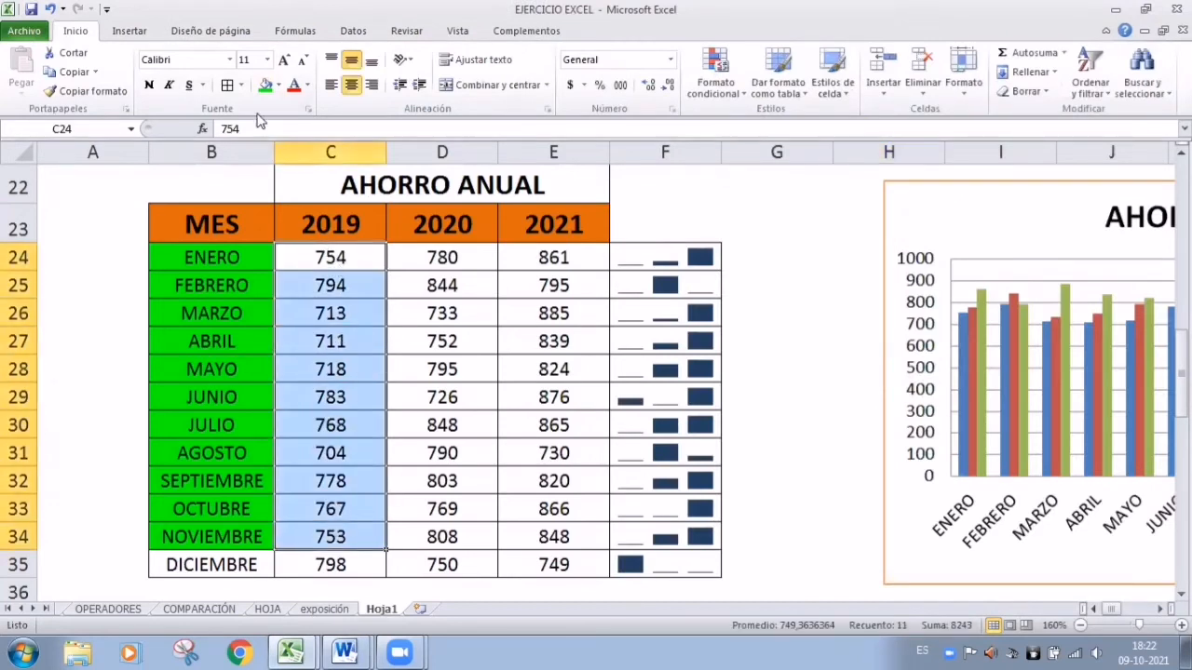
left_click(276, 84)
left_click(294, 212)
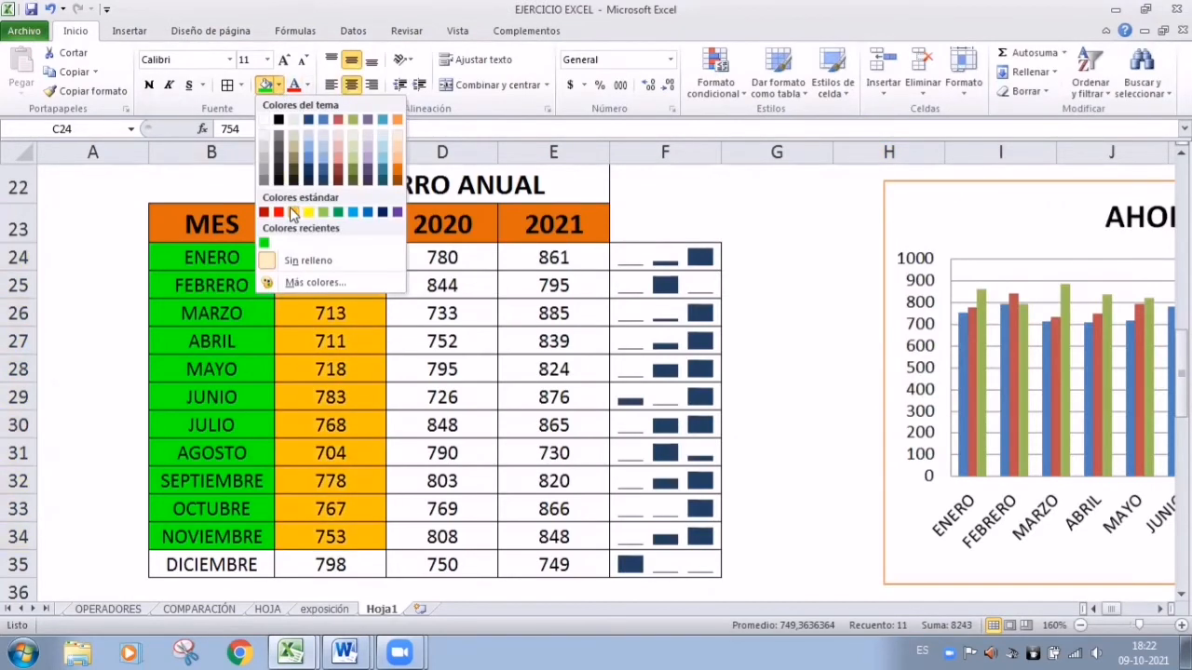
left_click(471, 393)
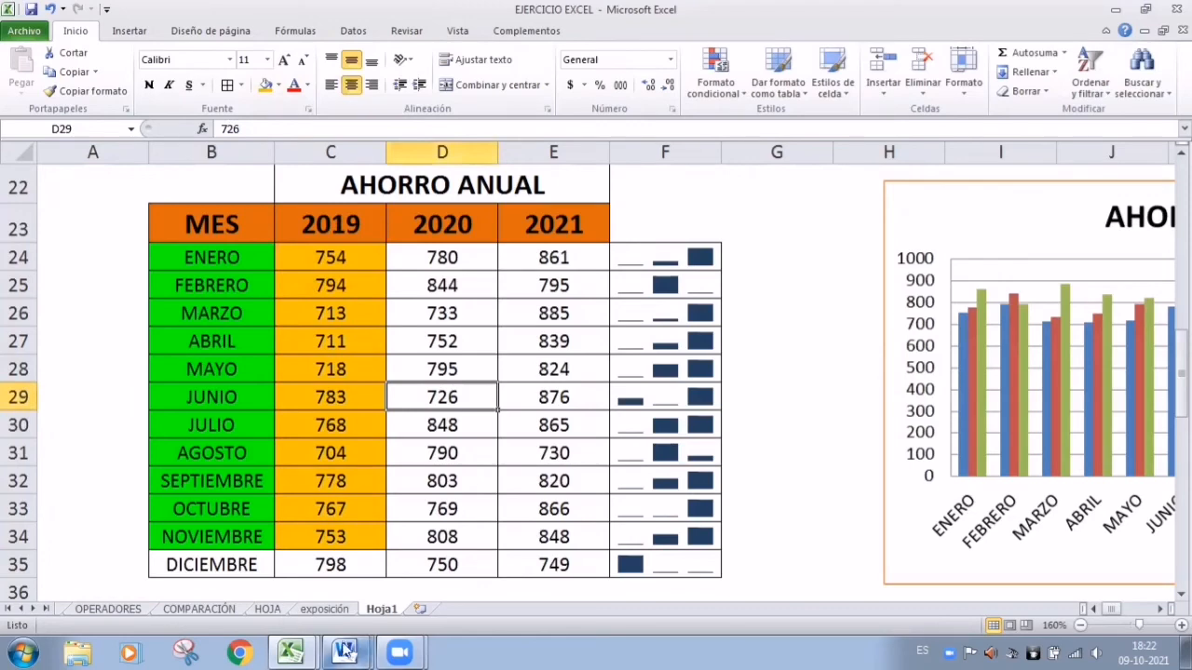
mouse_move(343, 652)
left_click(367, 612)
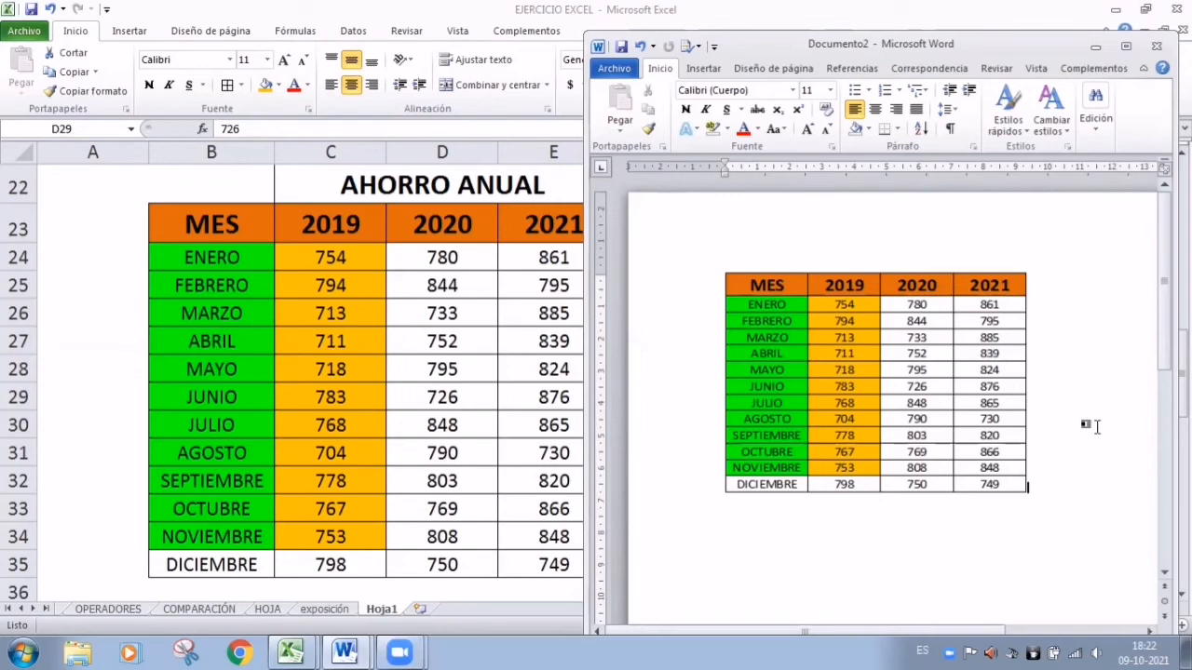
- Maximize Documento2 and enlarge the linked table to about 15.5 cm wide, filling the space between the page margins
left_click(1125, 46)
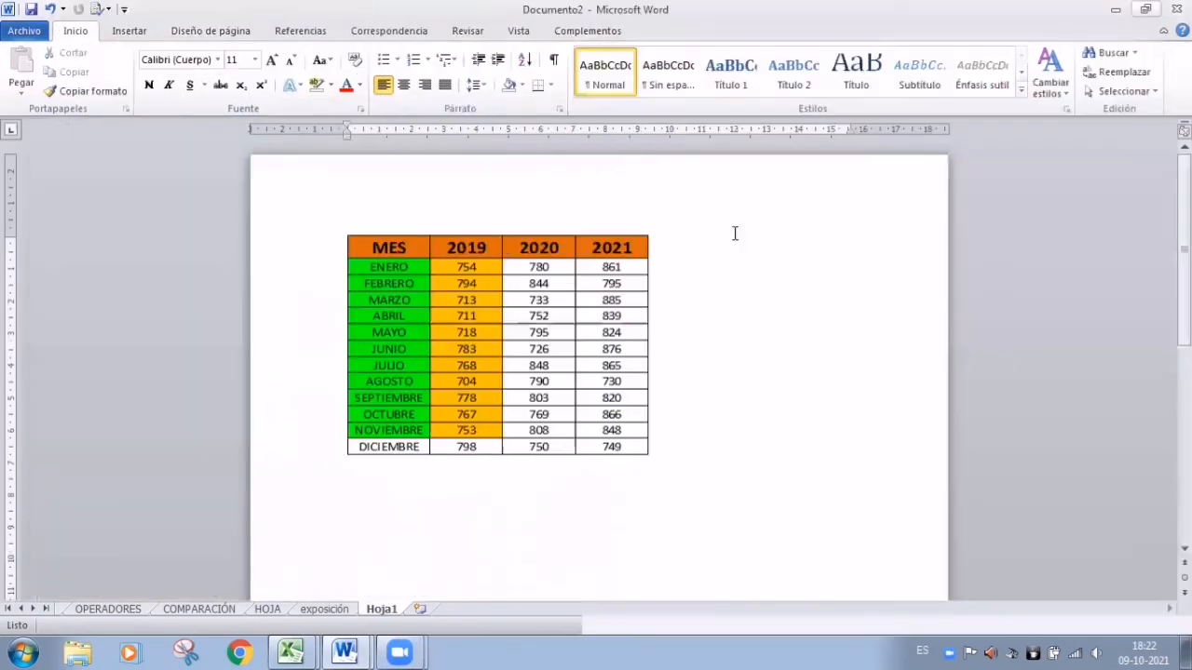
left_click(355, 256)
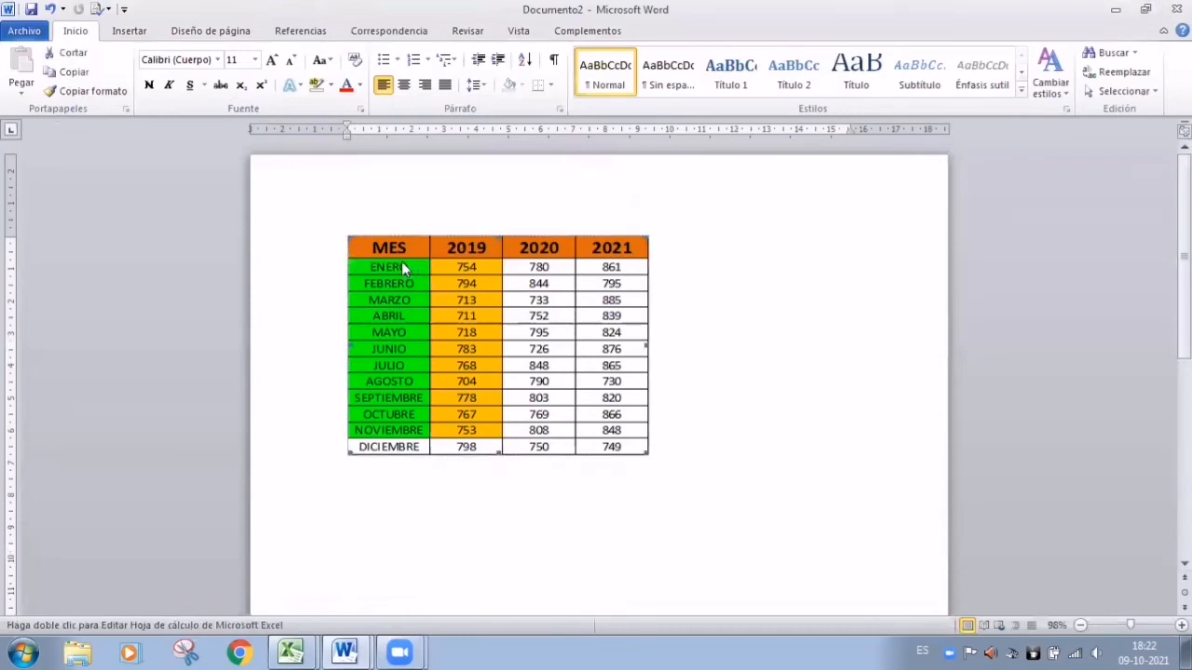
left_click_drag(365, 252, 387, 351)
left_click(375, 247)
left_click(391, 250)
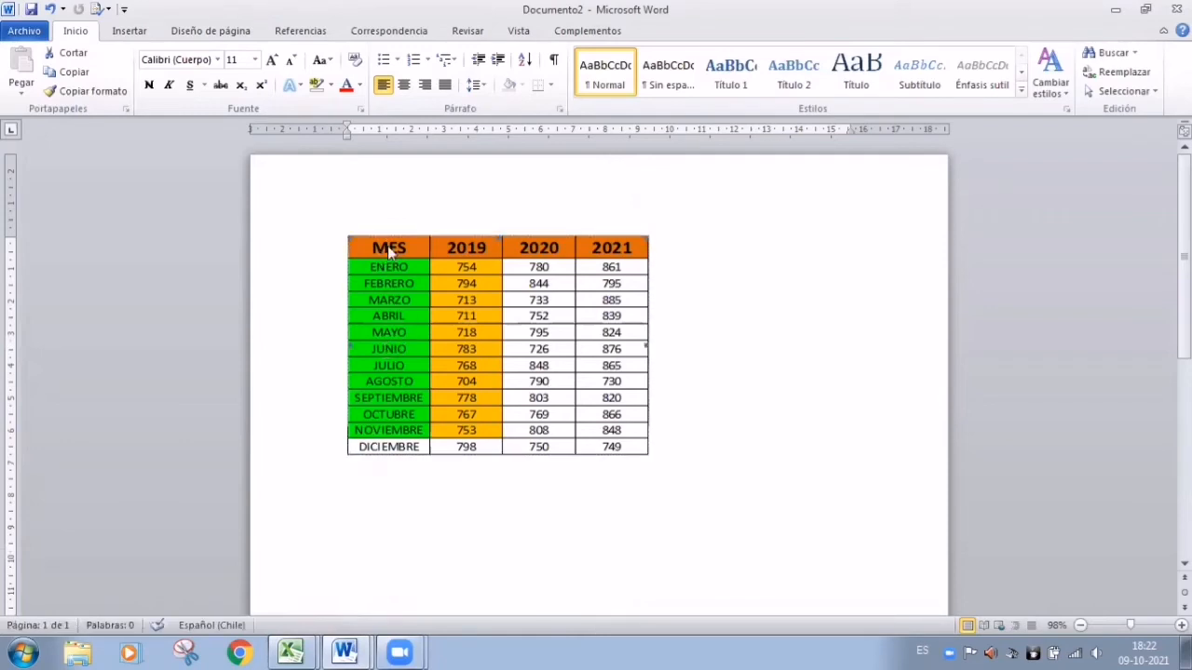
left_click_drag(649, 455, 853, 561)
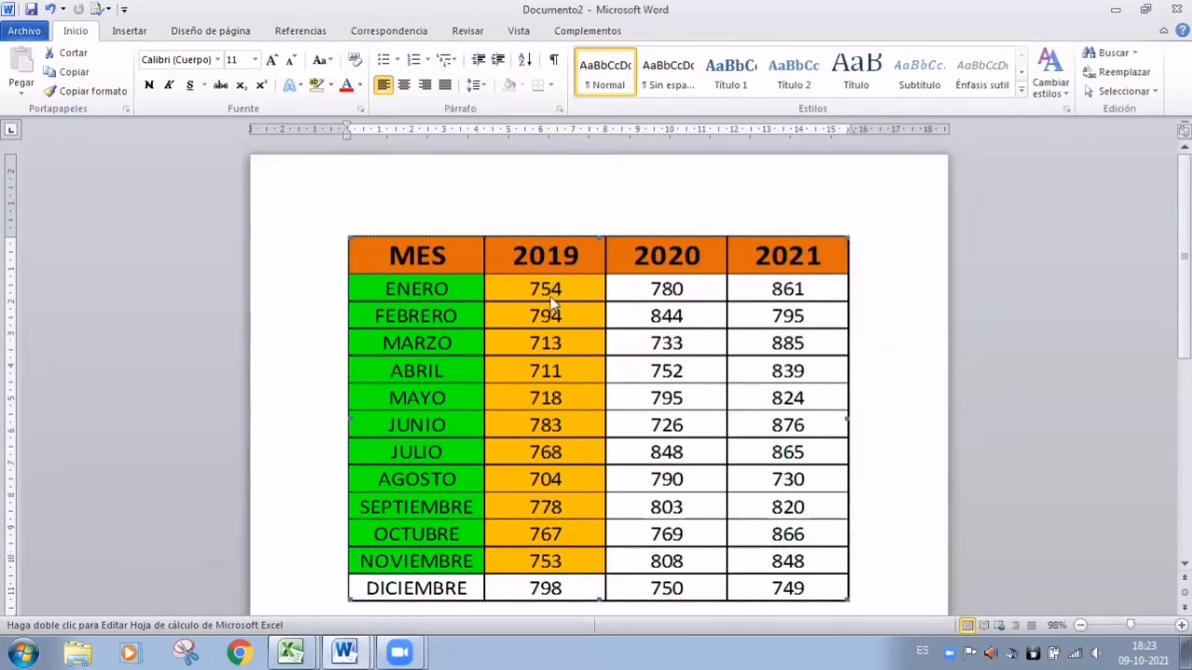
- Bring up the AVANZAR EN CLASE workbook in Excel, look at Documento2 once more and minimize the Word window
mouse_move(279, 649)
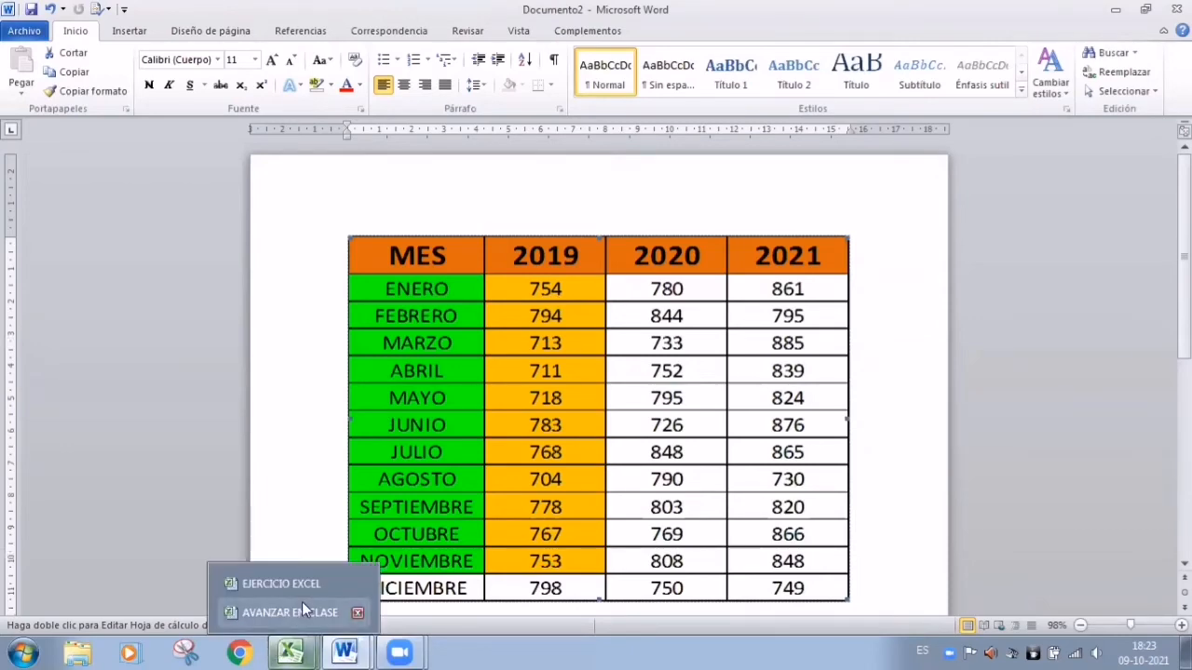
left_click(301, 611)
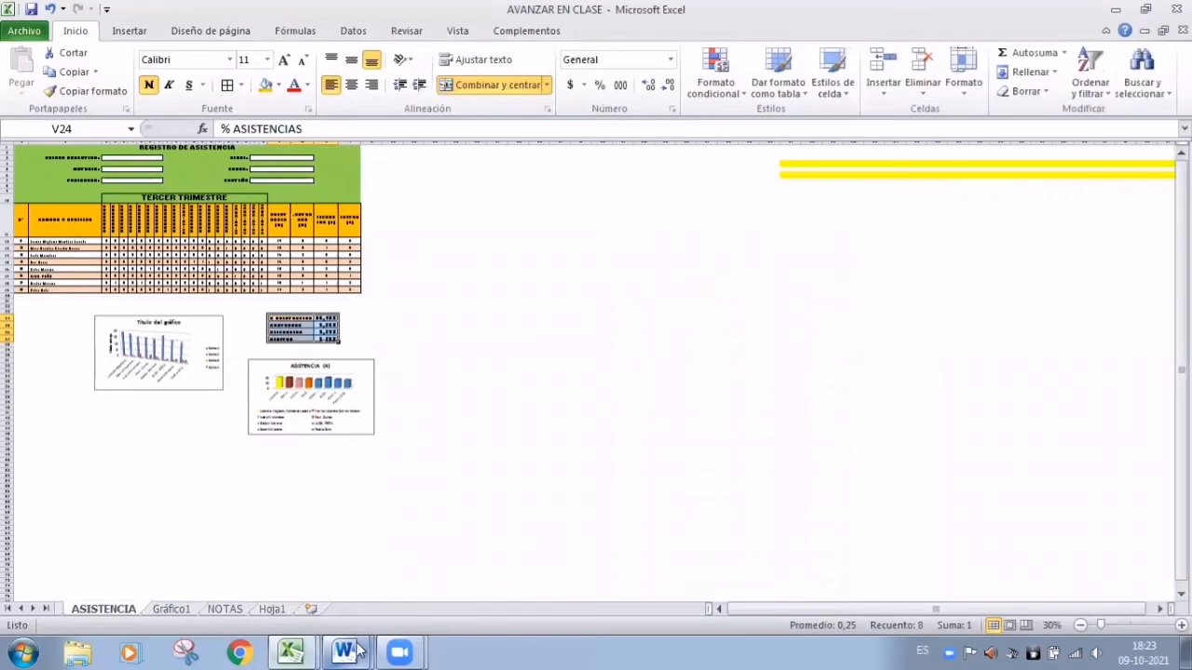
mouse_move(361, 649)
left_click(370, 611)
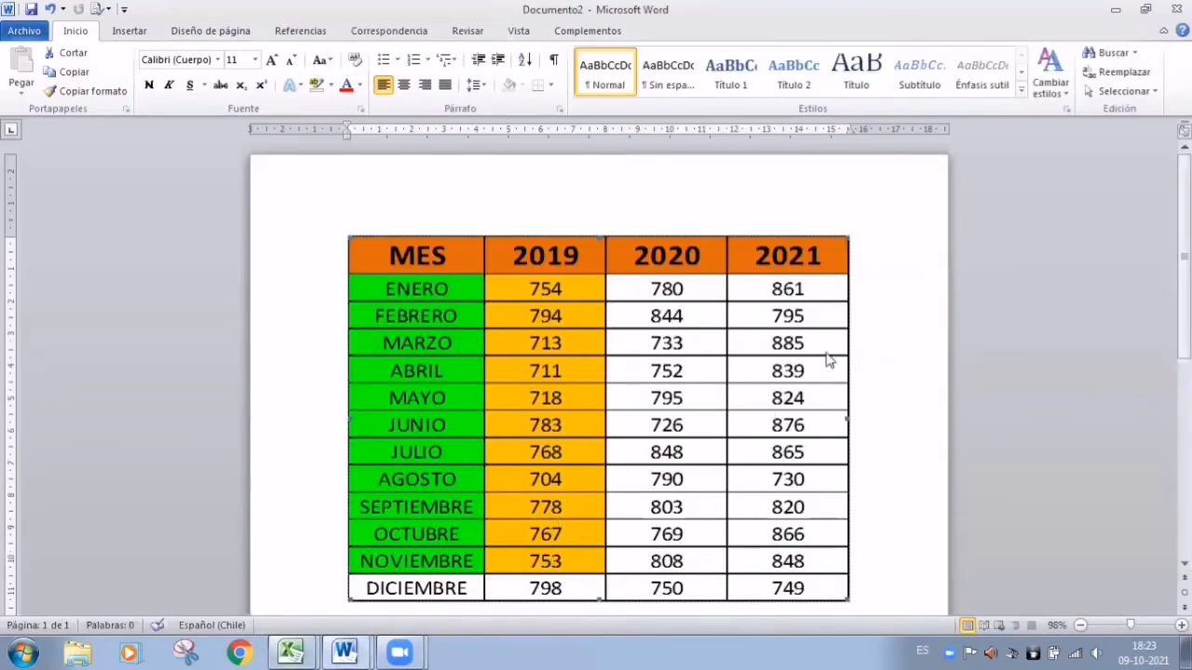
left_click(721, 326)
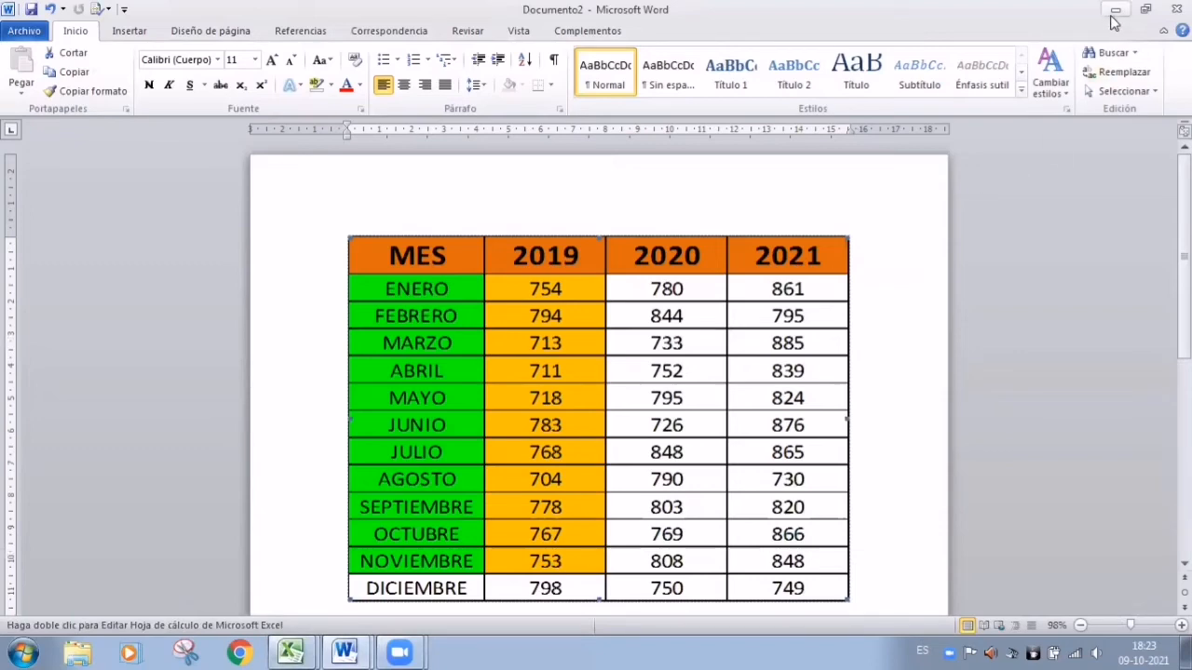
left_click(1115, 11)
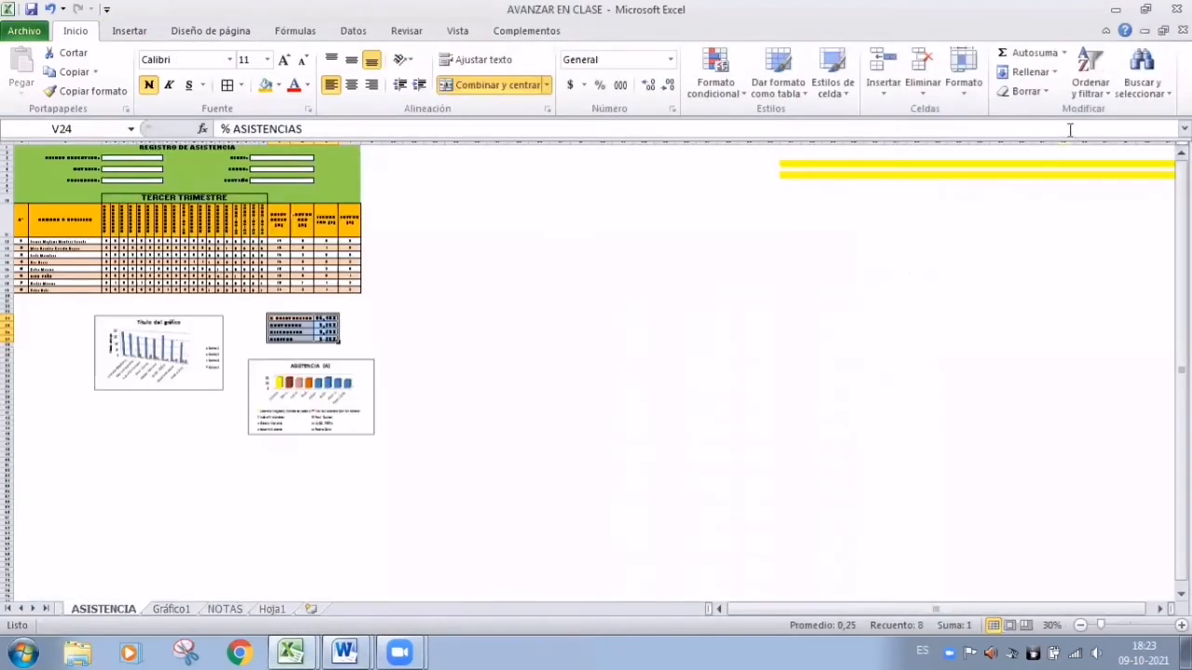